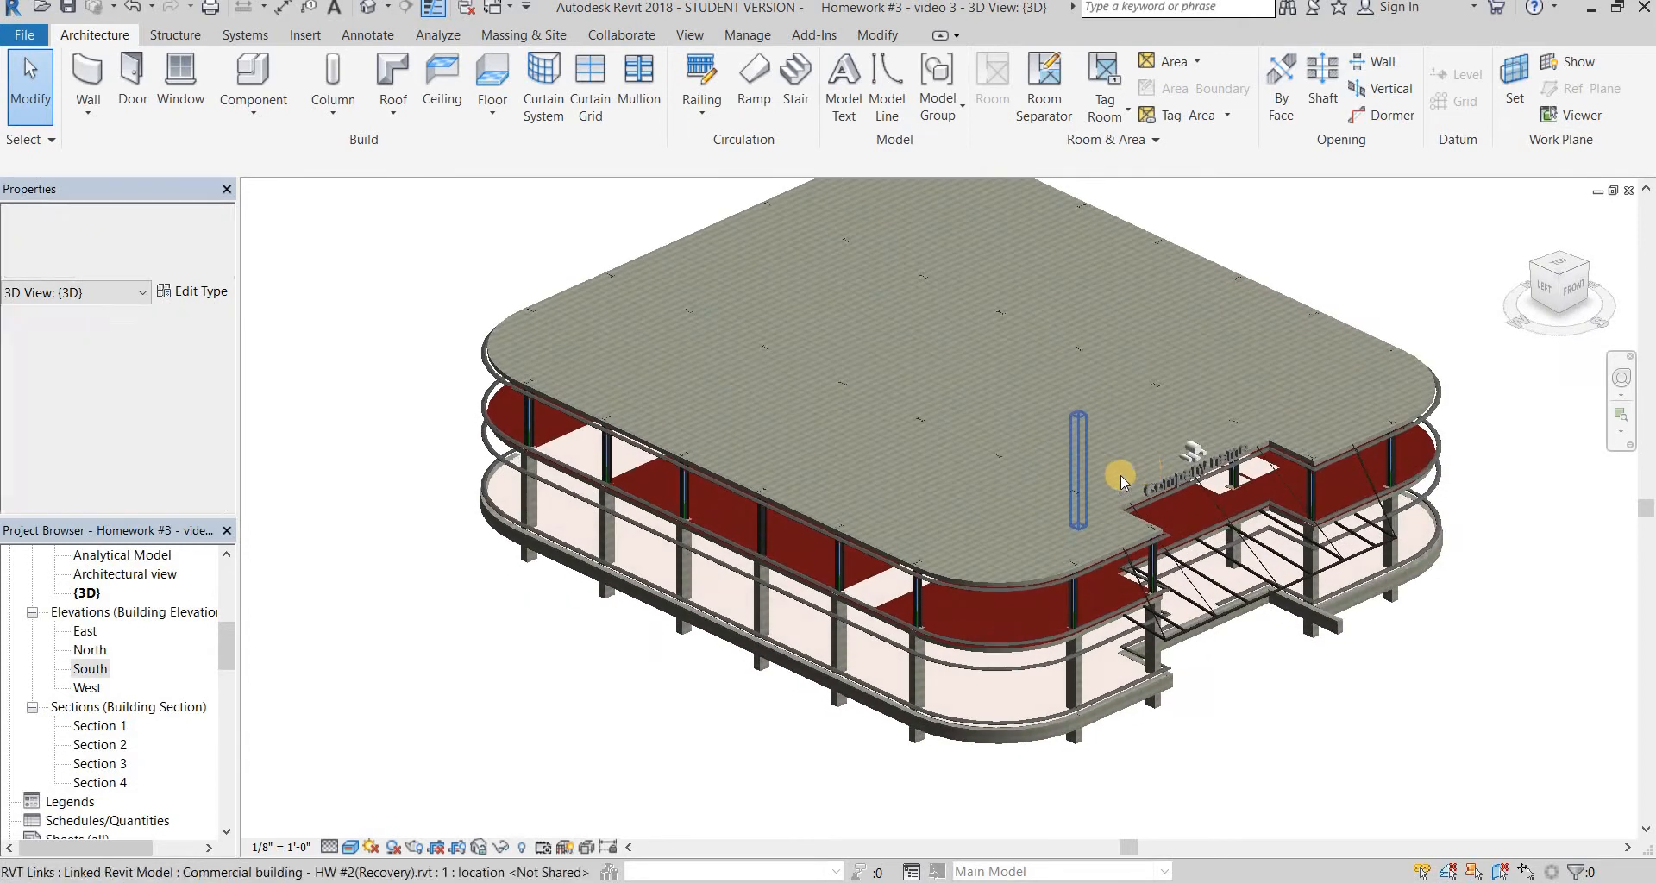
# Temporarily hide the linked Commercial building model in the 3D view
pyautogui.press('Tab')
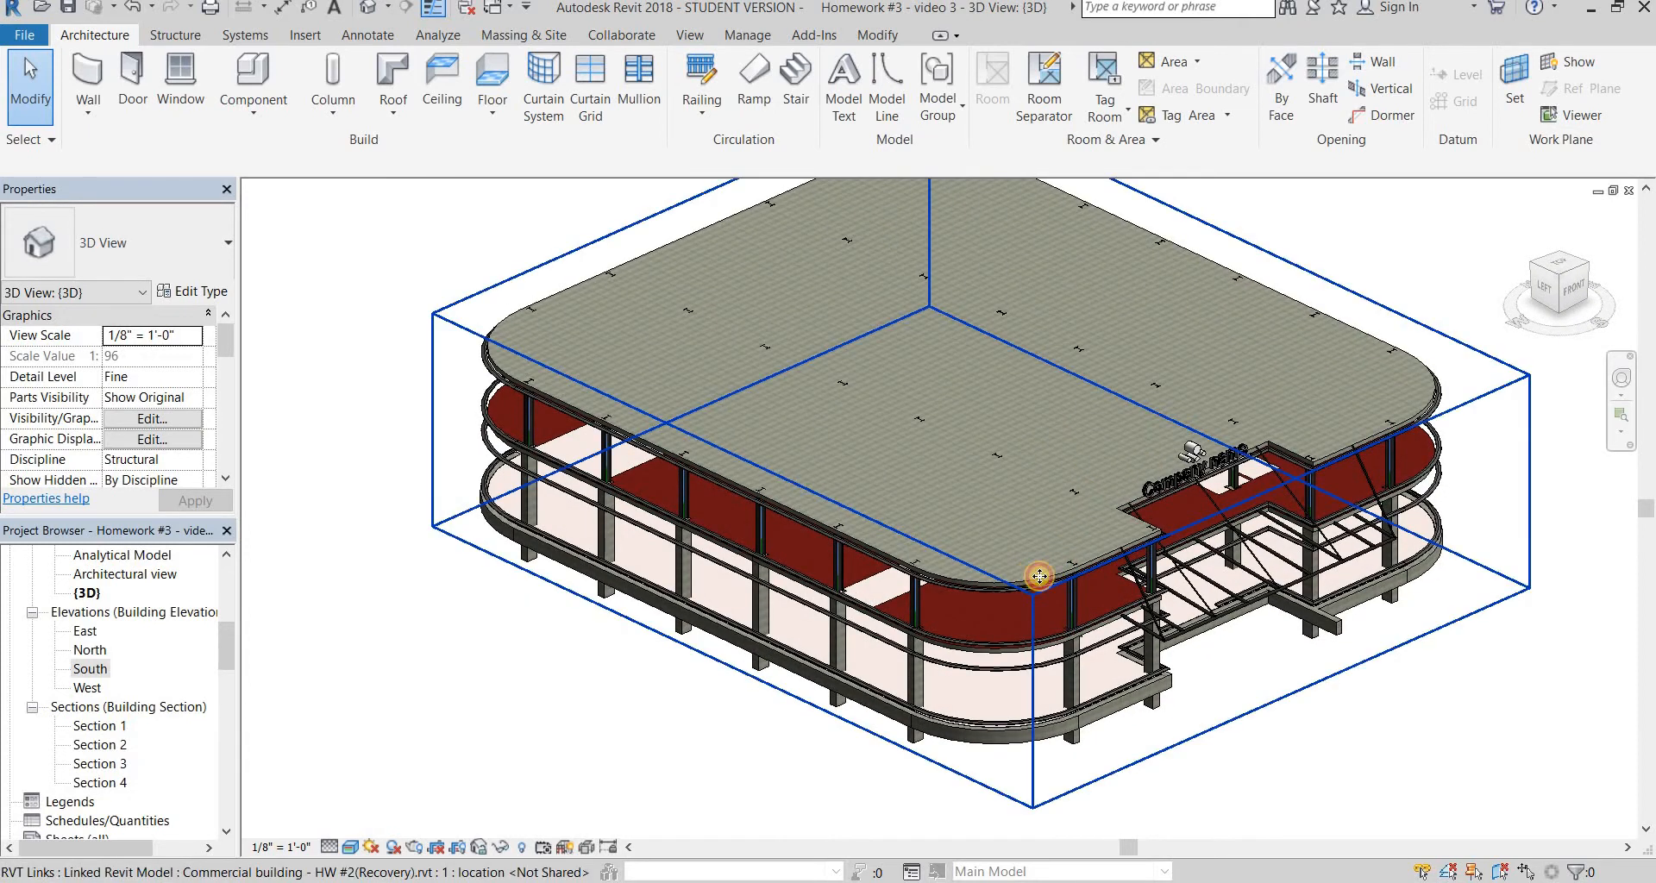
pyautogui.click(1032, 575)
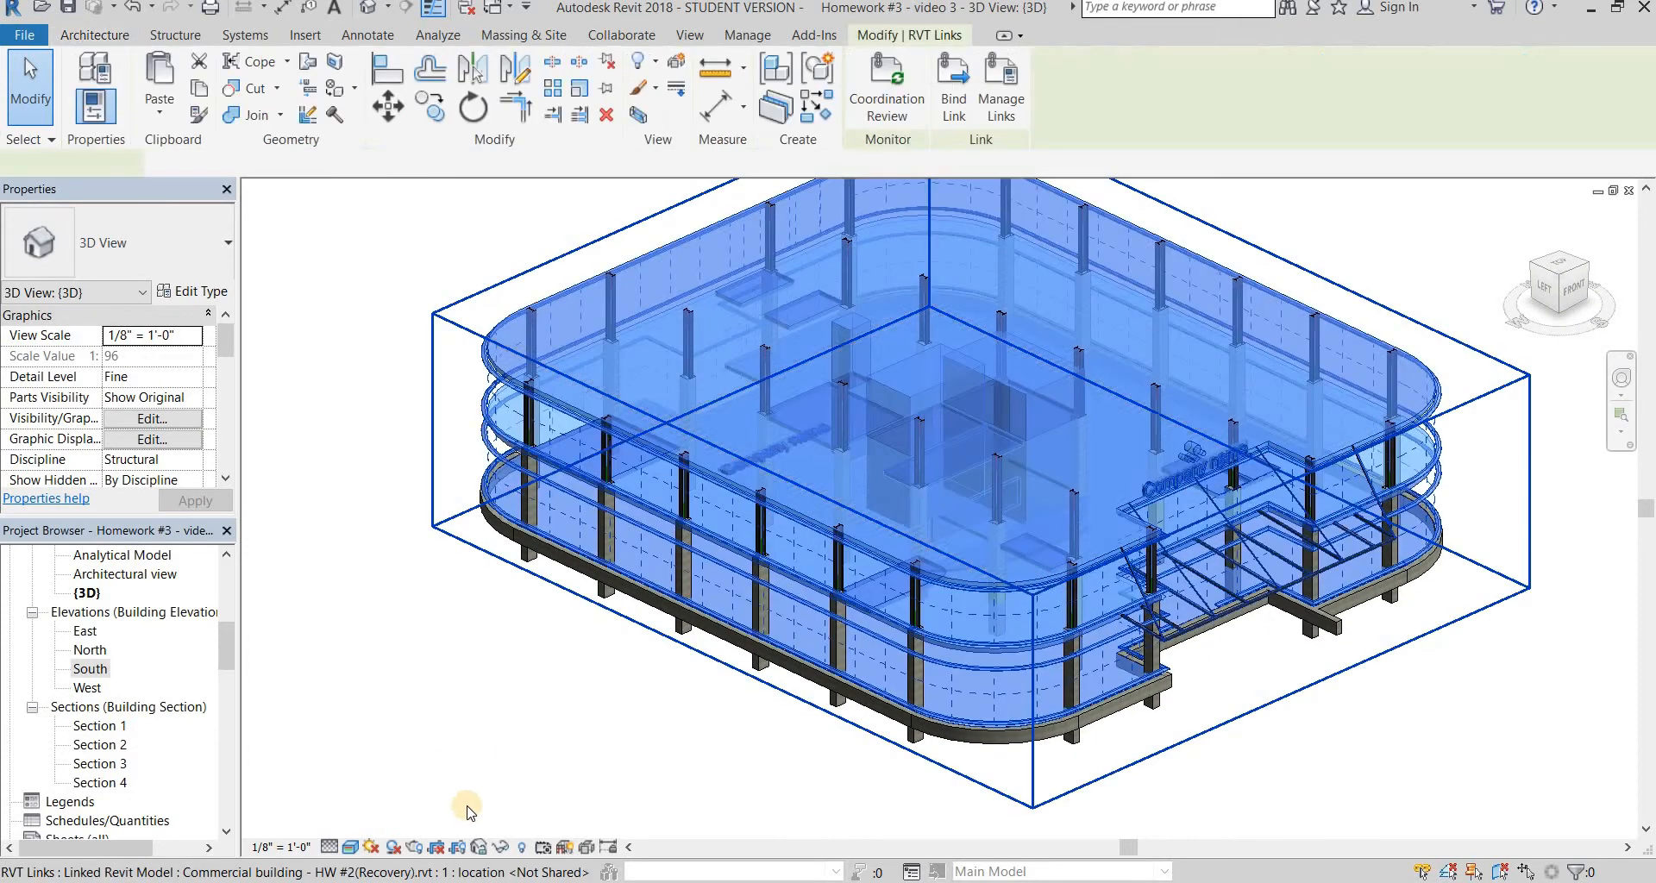
pyautogui.click(500, 847)
pyautogui.click(574, 789)
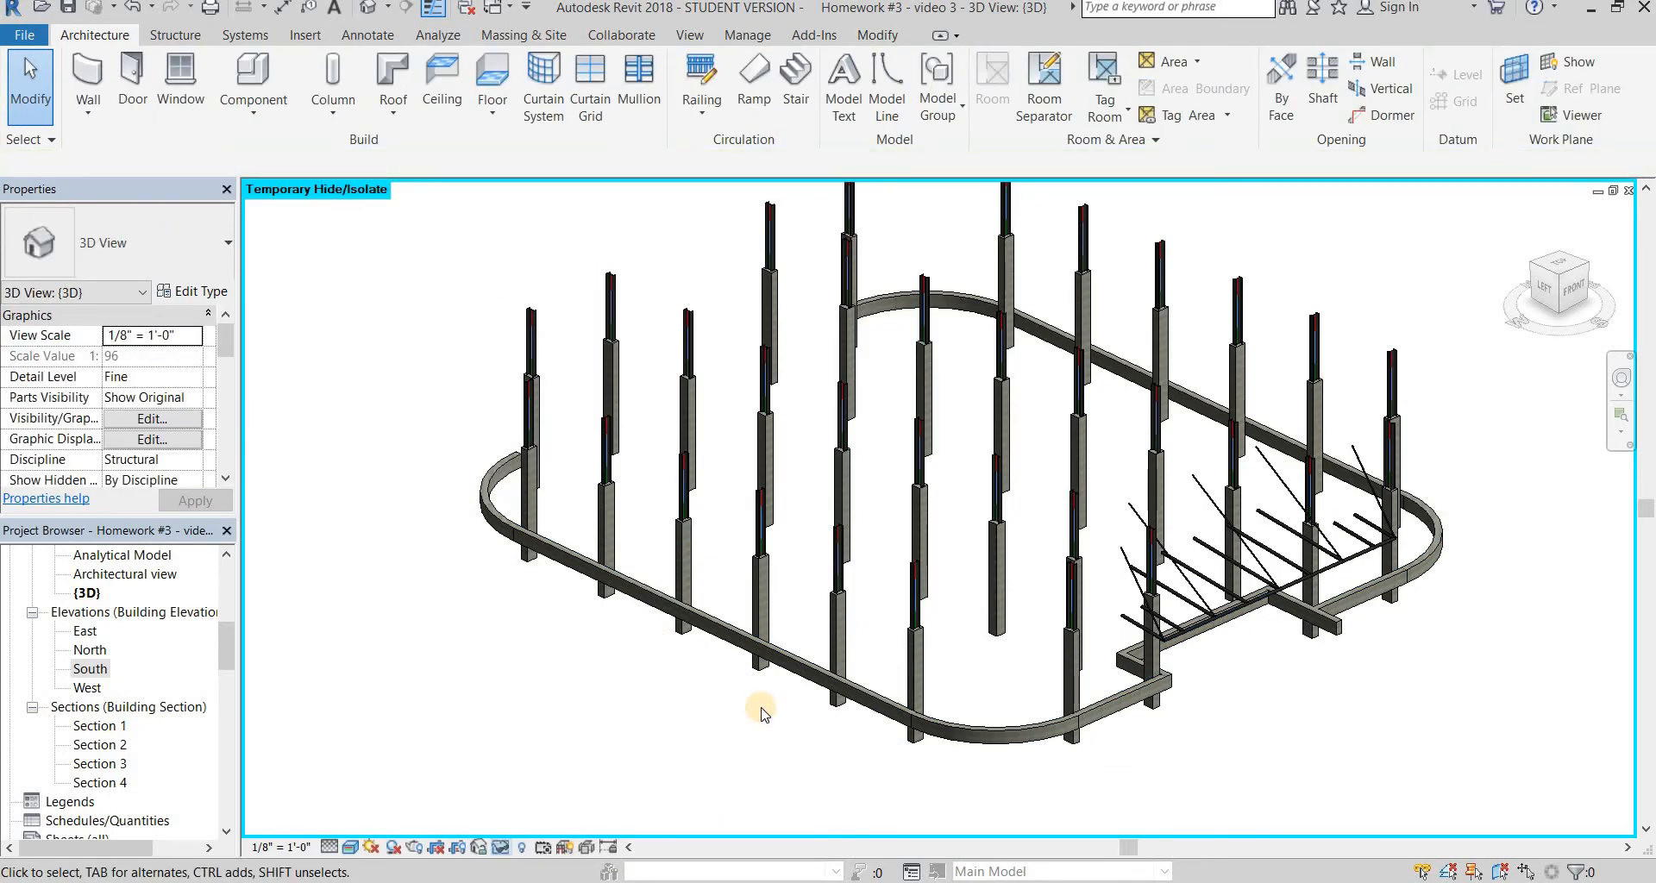
# Temporarily hide the category of the perimeter foundation walls and examine the steel columns standing on the concrete columns
pyautogui.click(873, 697)
pyautogui.press('h')
pyautogui.press('c')
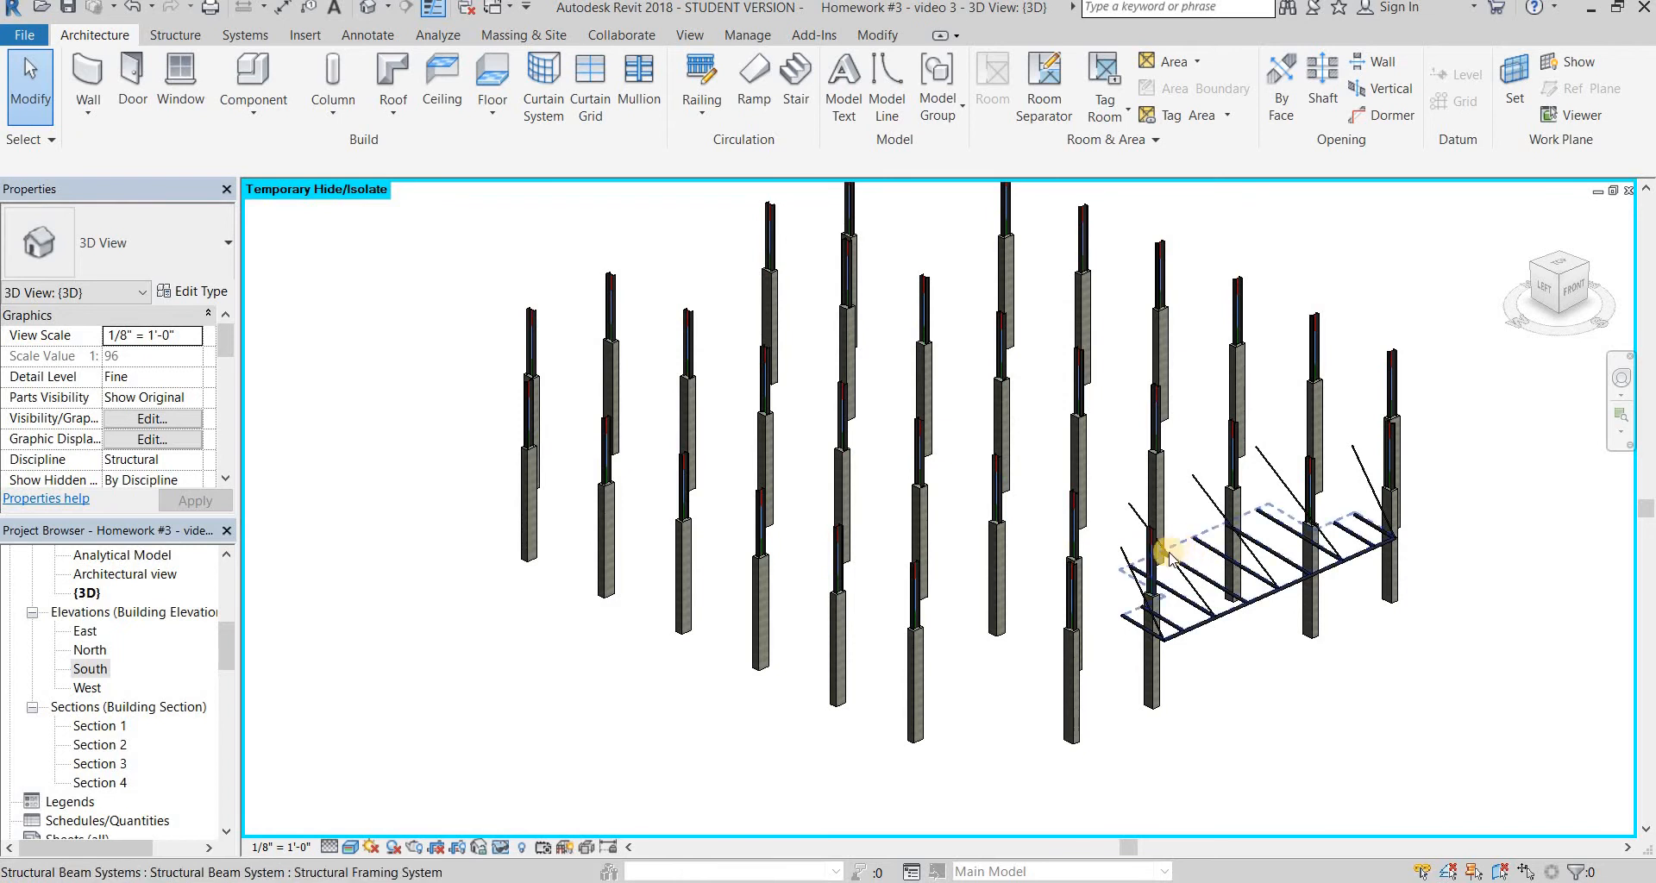
pyautogui.scroll(5, 903, 604)
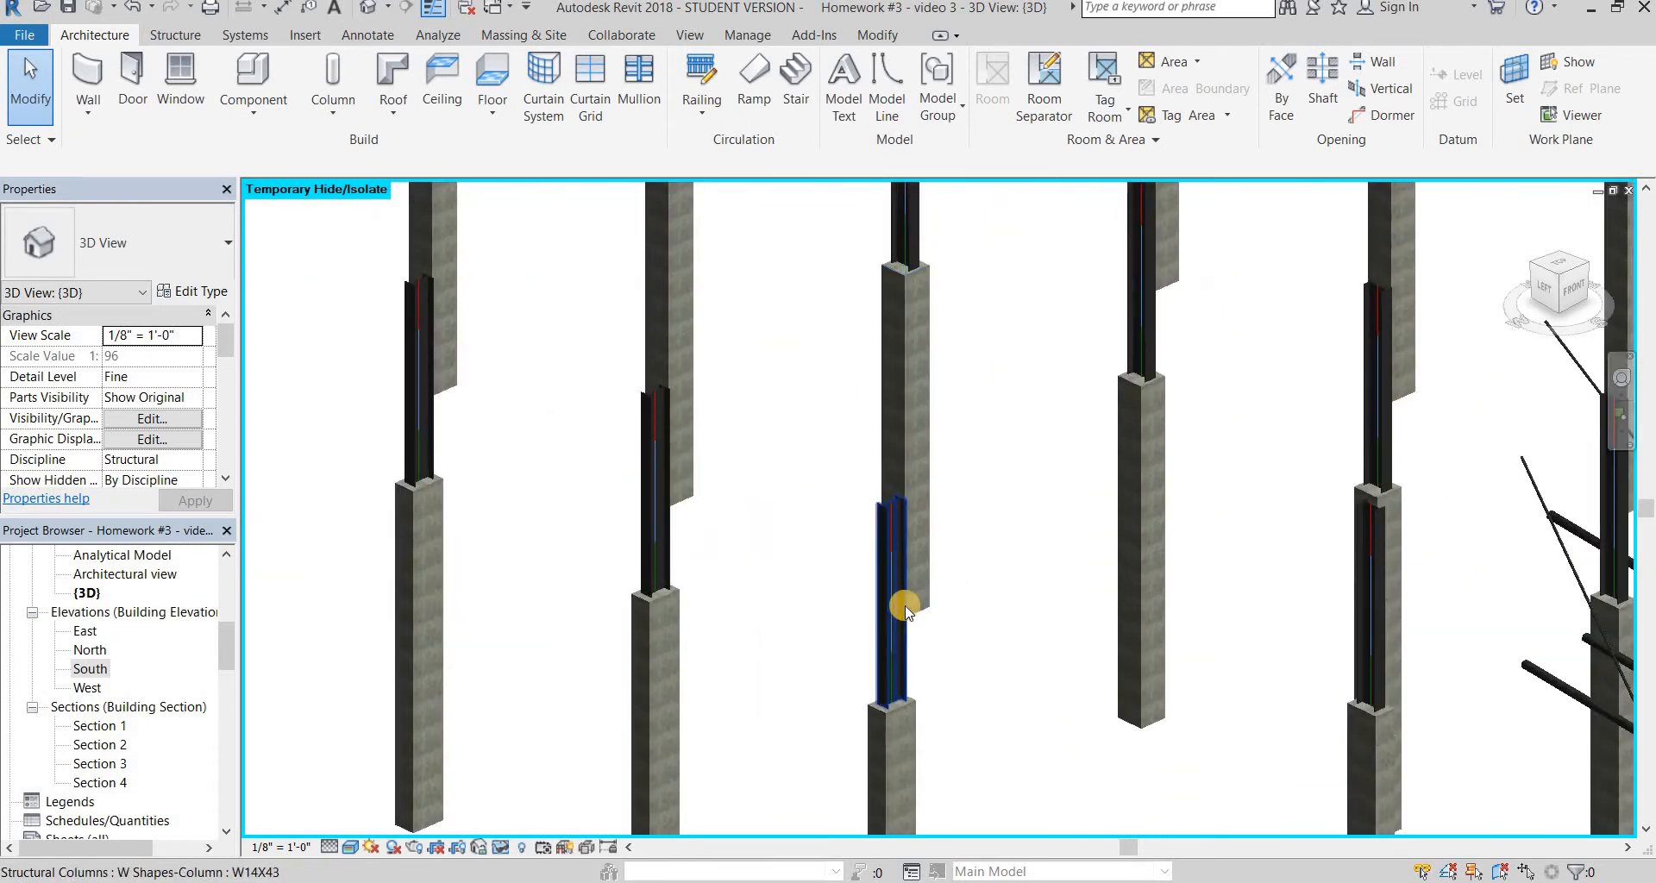
pyautogui.scroll(5, 905, 606)
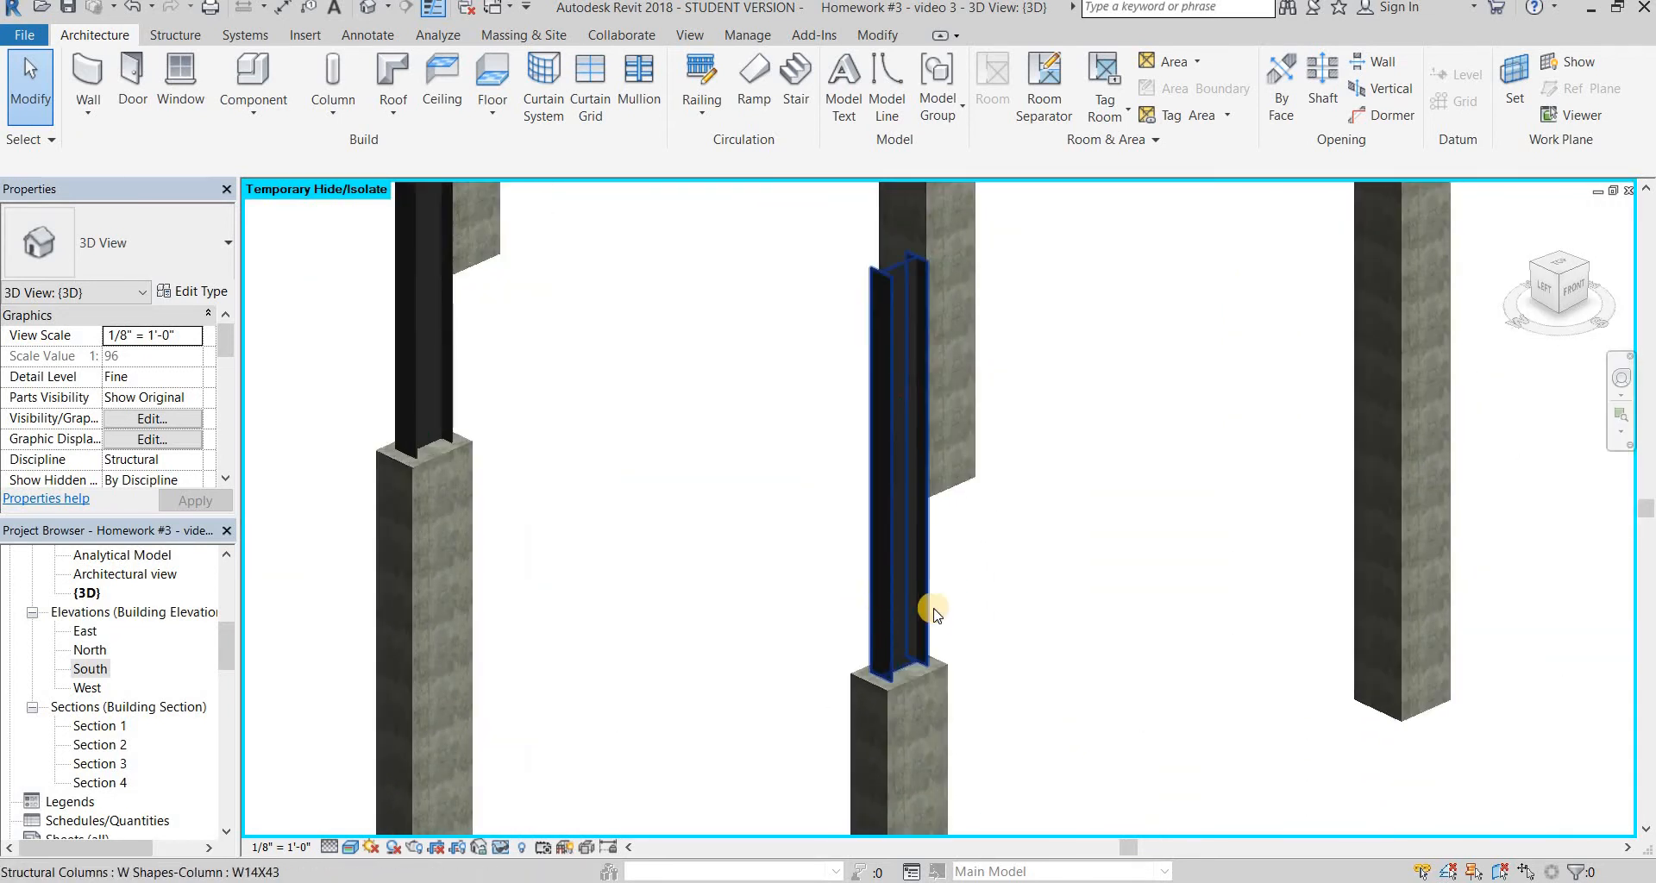
pyautogui.scroll(-8, 969, 708)
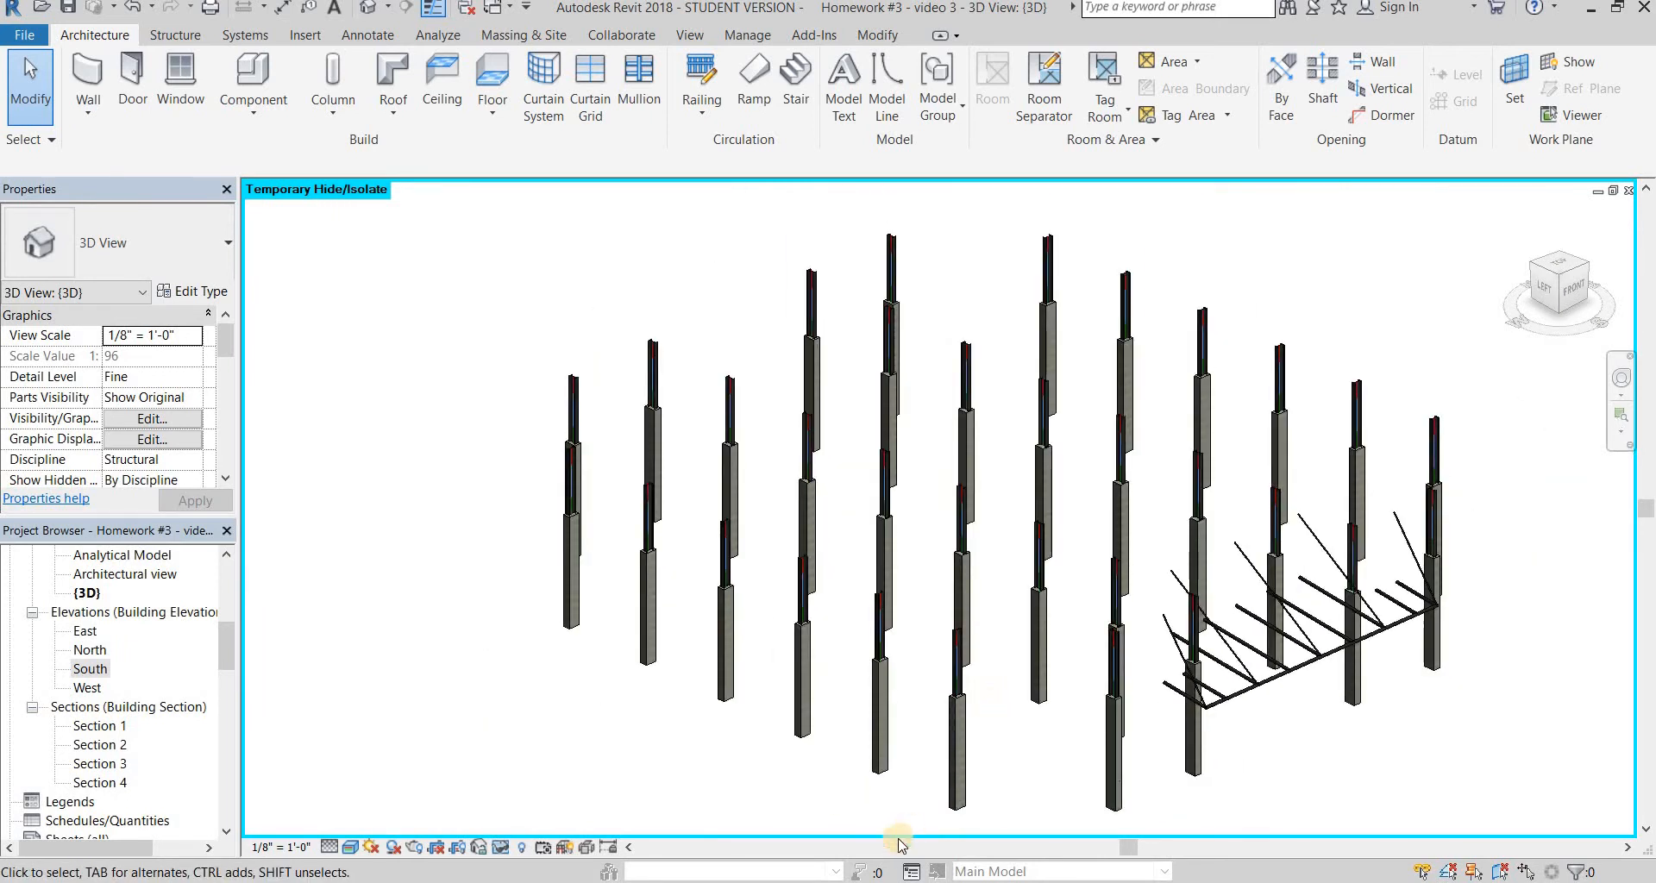
# Reset the temporary hide/isolate so the whole building is shown in the 3D view
pyautogui.press('h')
pyautogui.press('r')
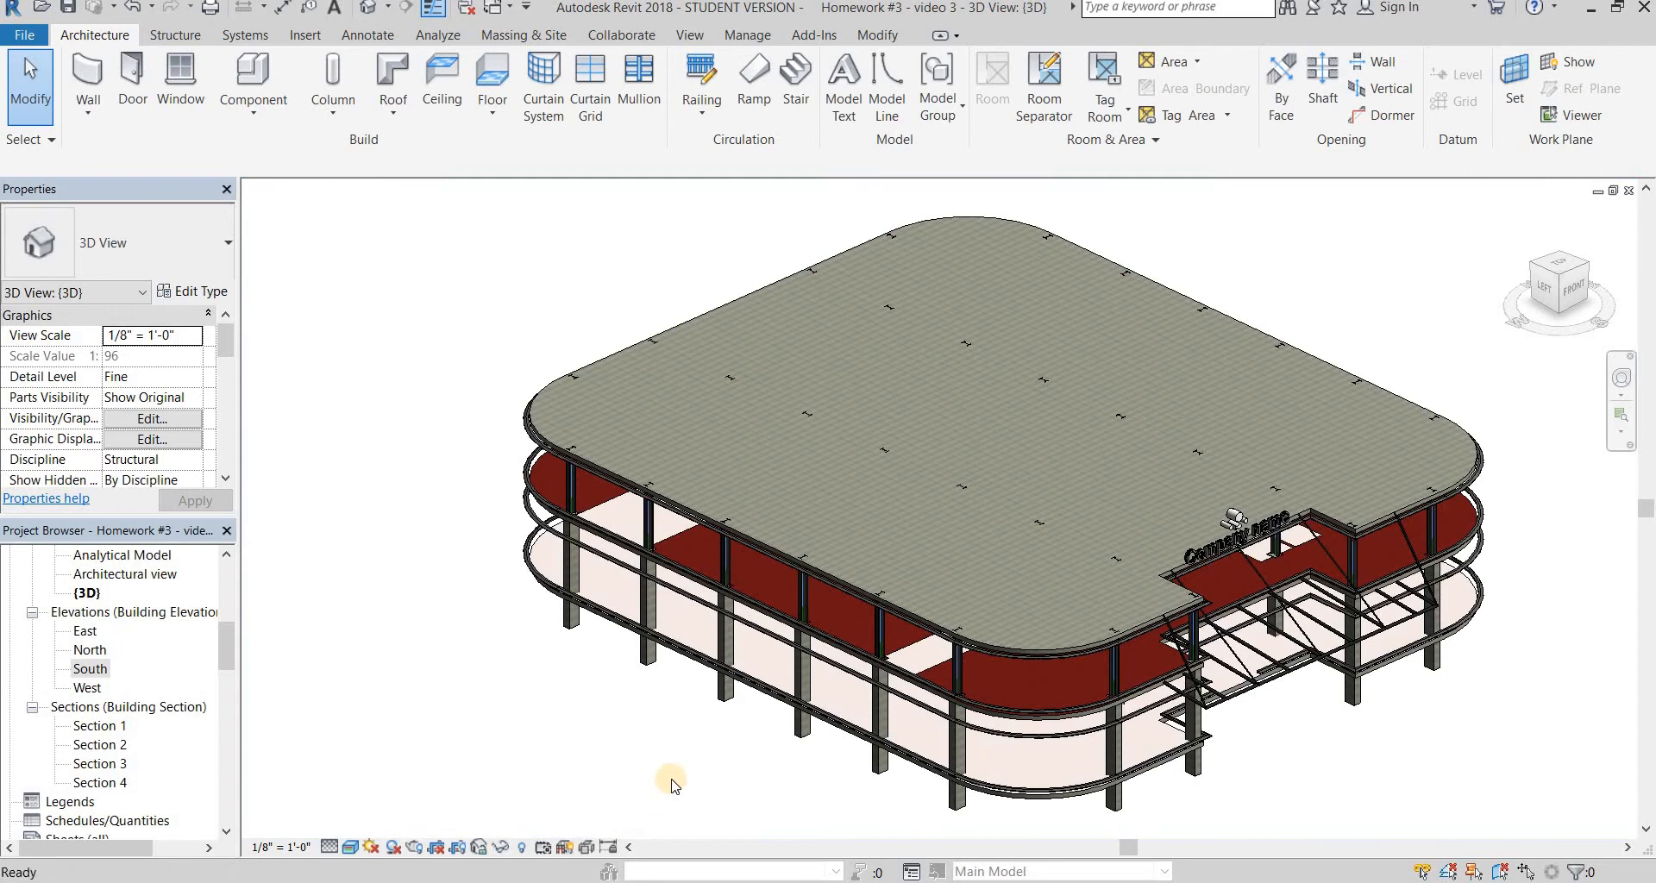
pyautogui.click(498, 848)
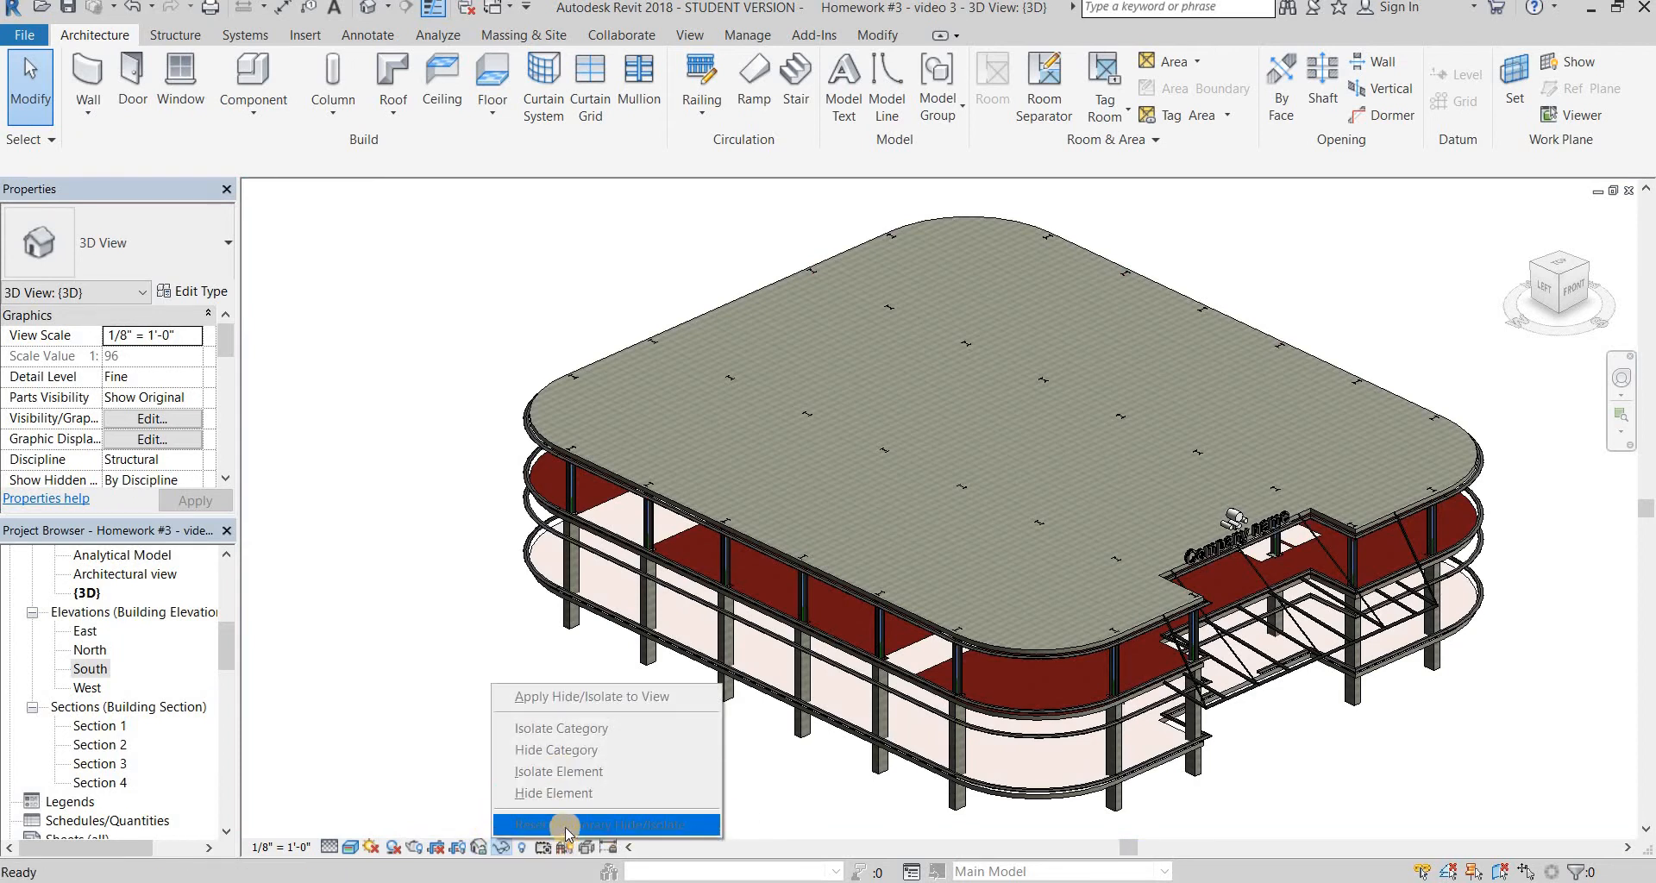
# Inspect the properties of two ground-floor concrete columns, one beside the entrance and one on the long facade, and clear the selection
pyautogui.click(1217, 622)
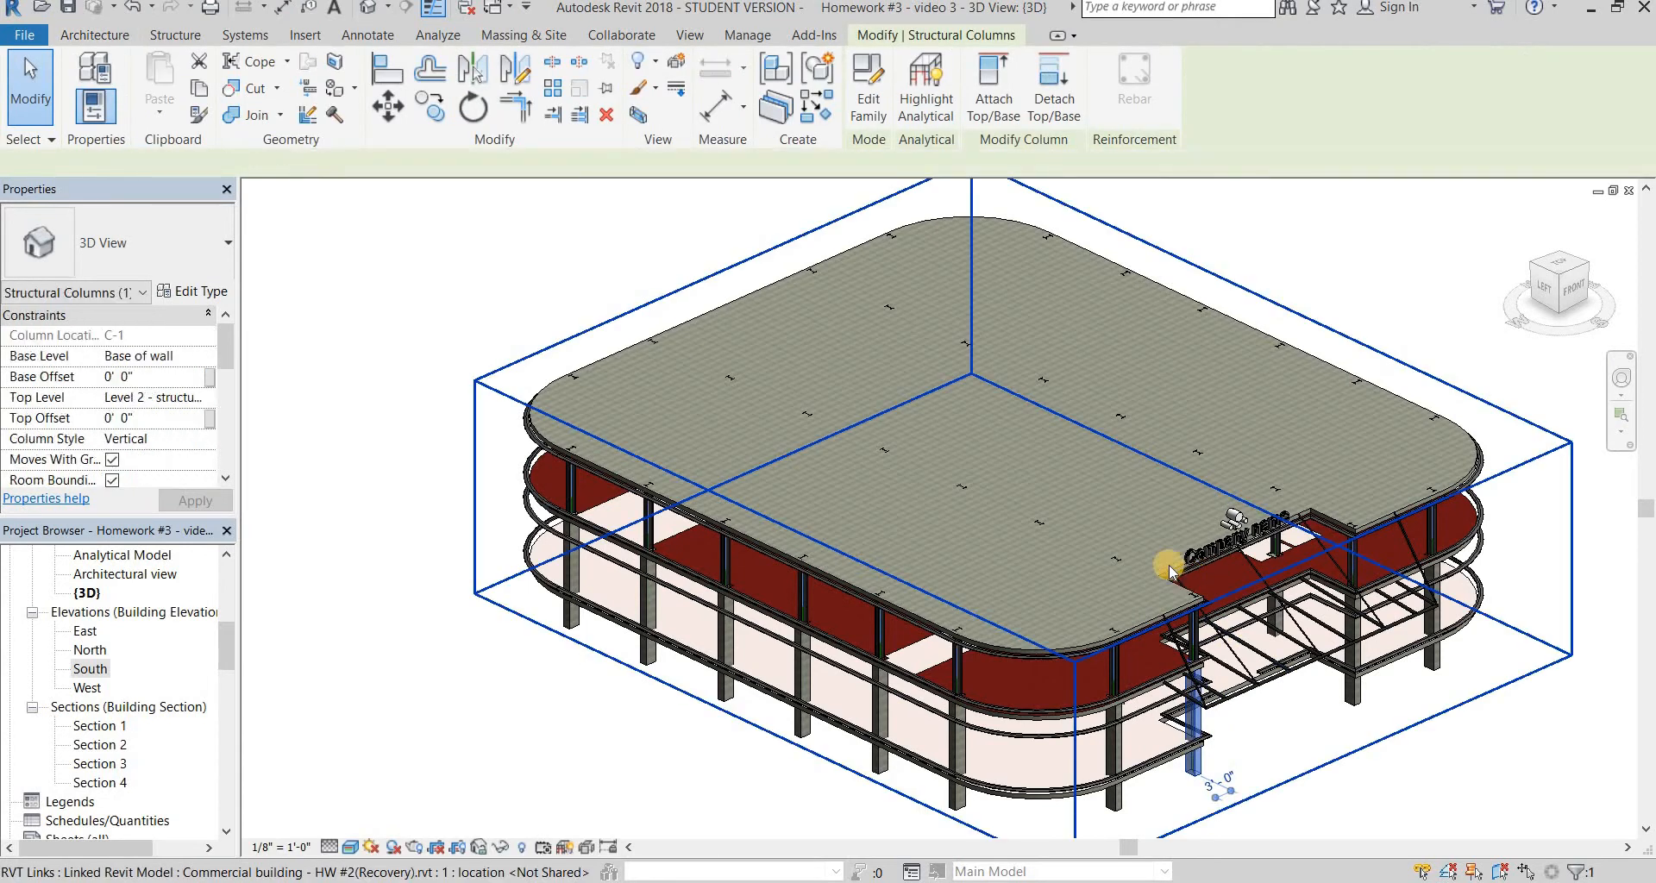
pyautogui.moveTo(1126, 574); pyautogui.dragTo(1004, 475, button='middle')
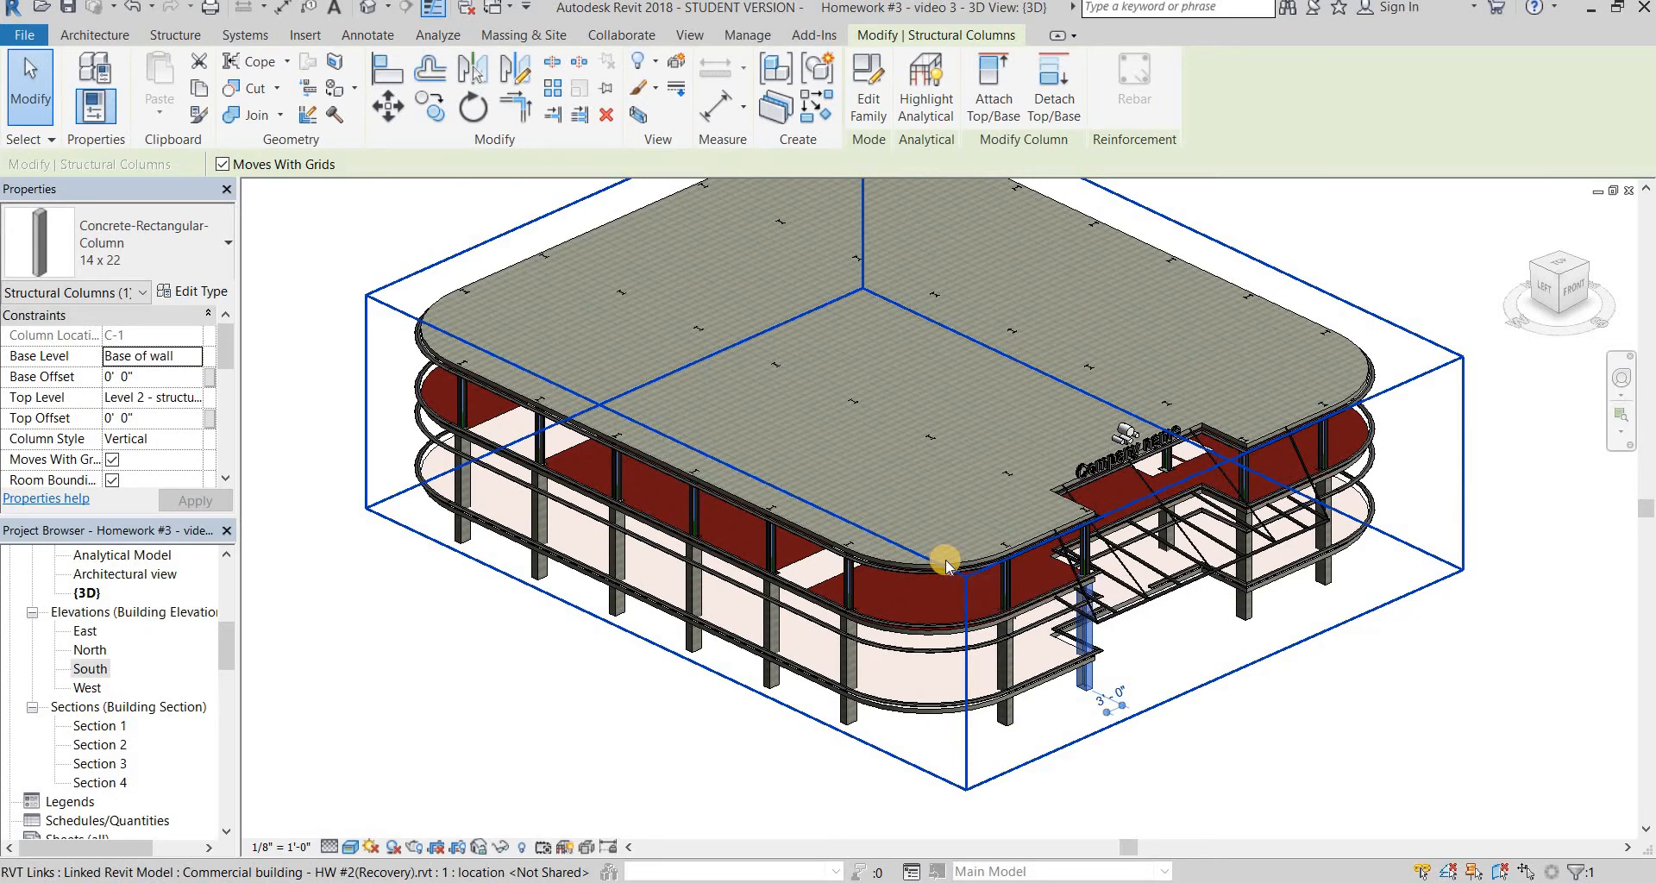
pyautogui.click(616, 601)
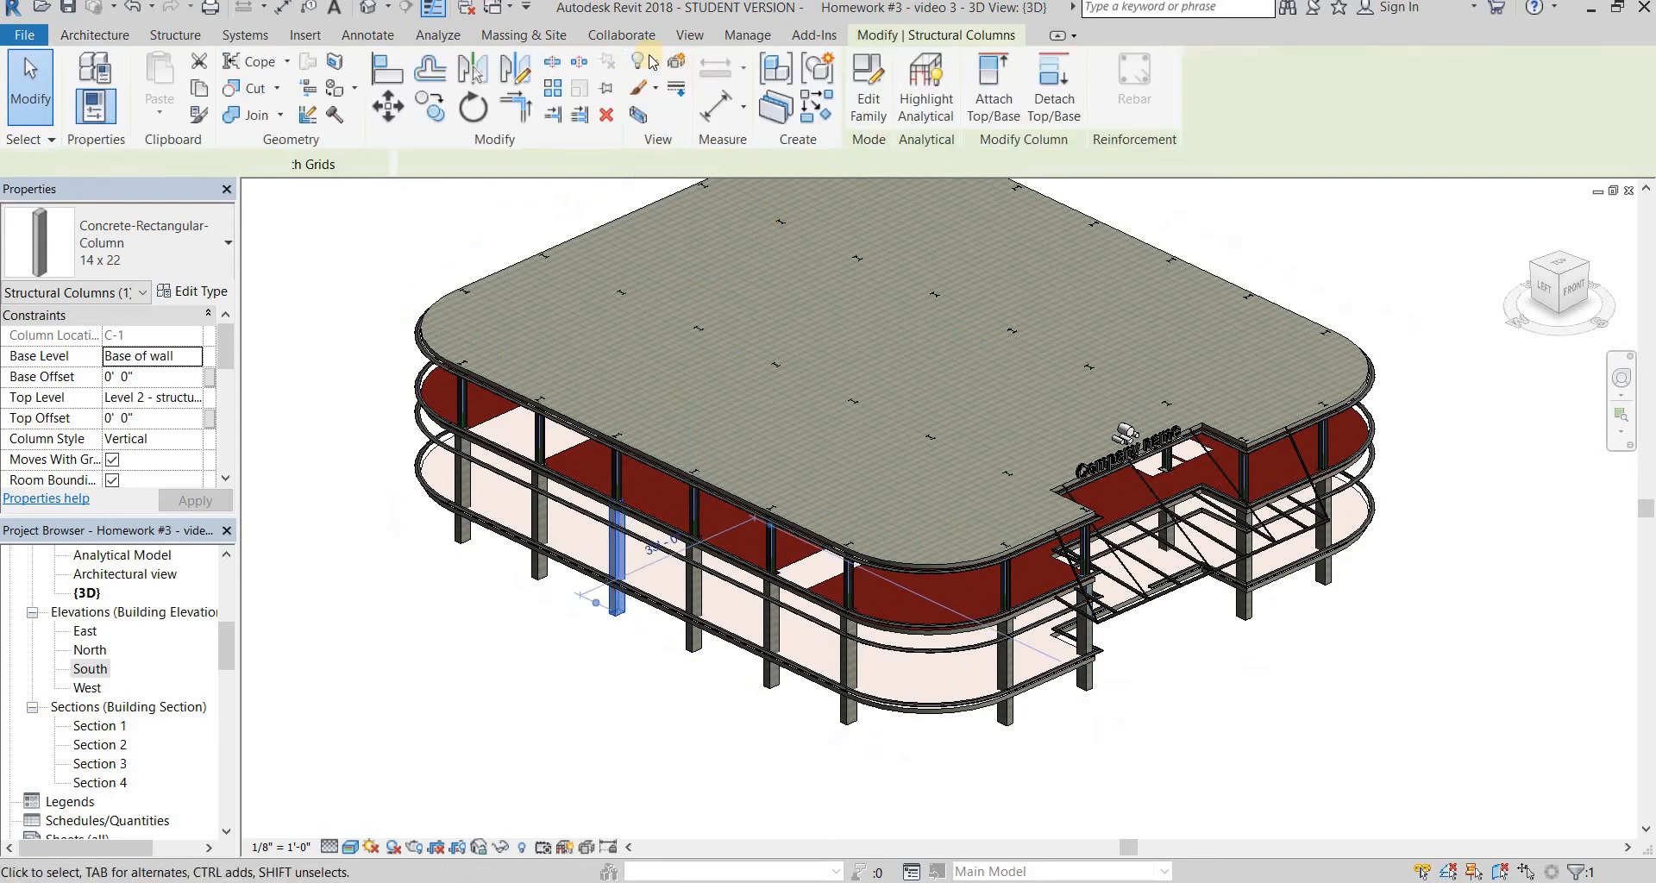
pyautogui.press('Escape')
# Copy/Monitor the three floor slabs from the linked Commercial building model using multiple selection, and finish the session
pyautogui.click(622, 36)
pyautogui.click(1052, 102)
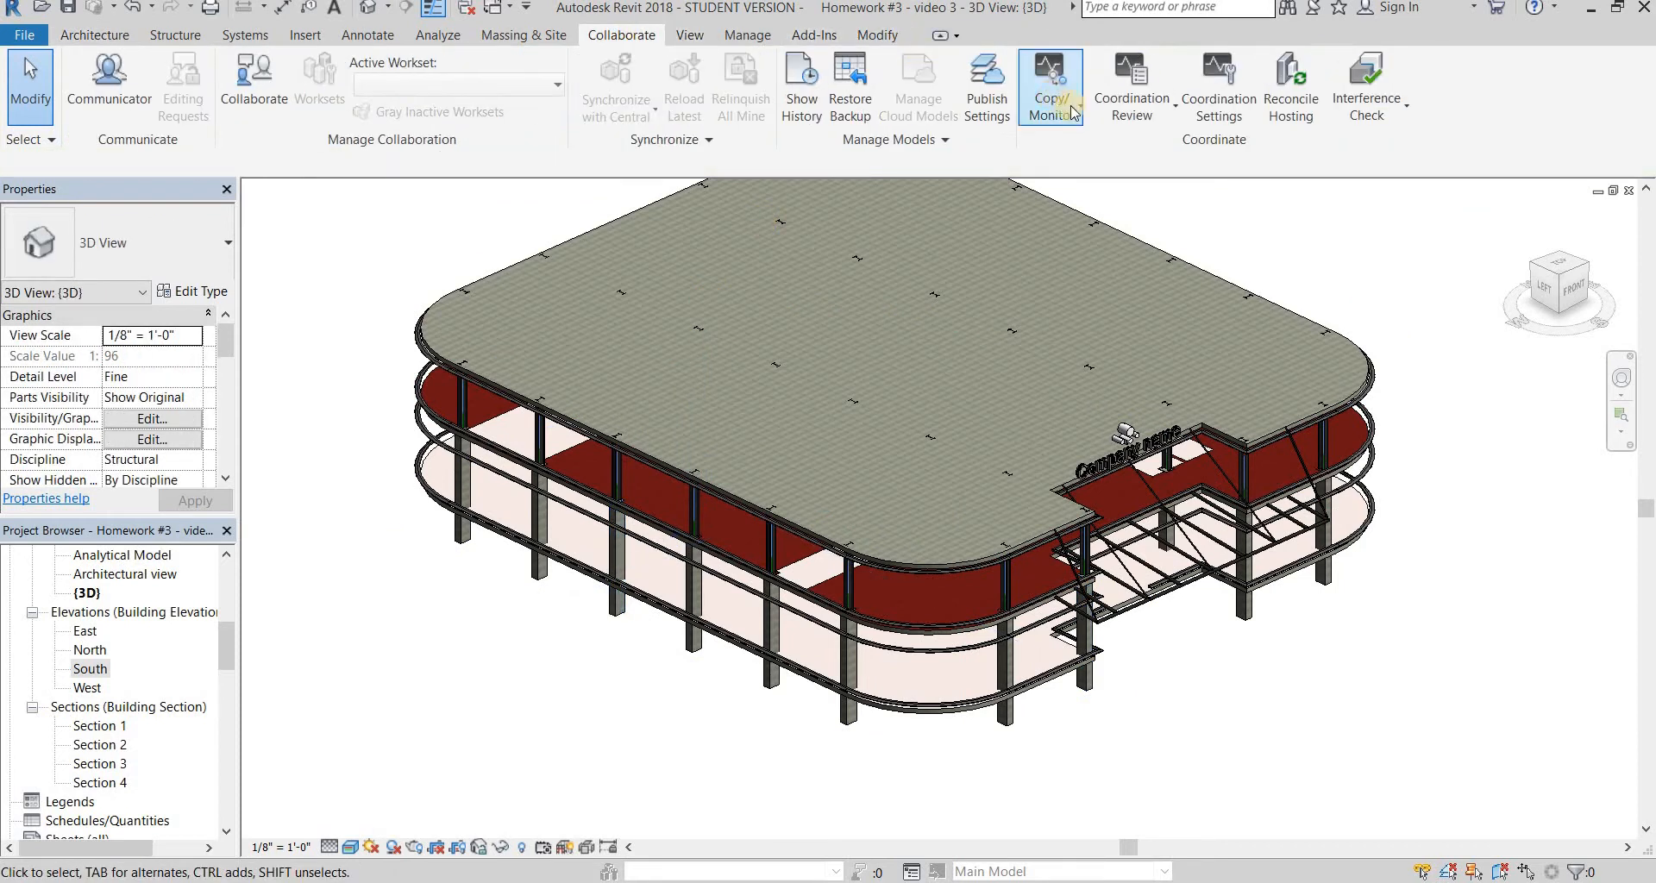
pyautogui.click(1115, 194)
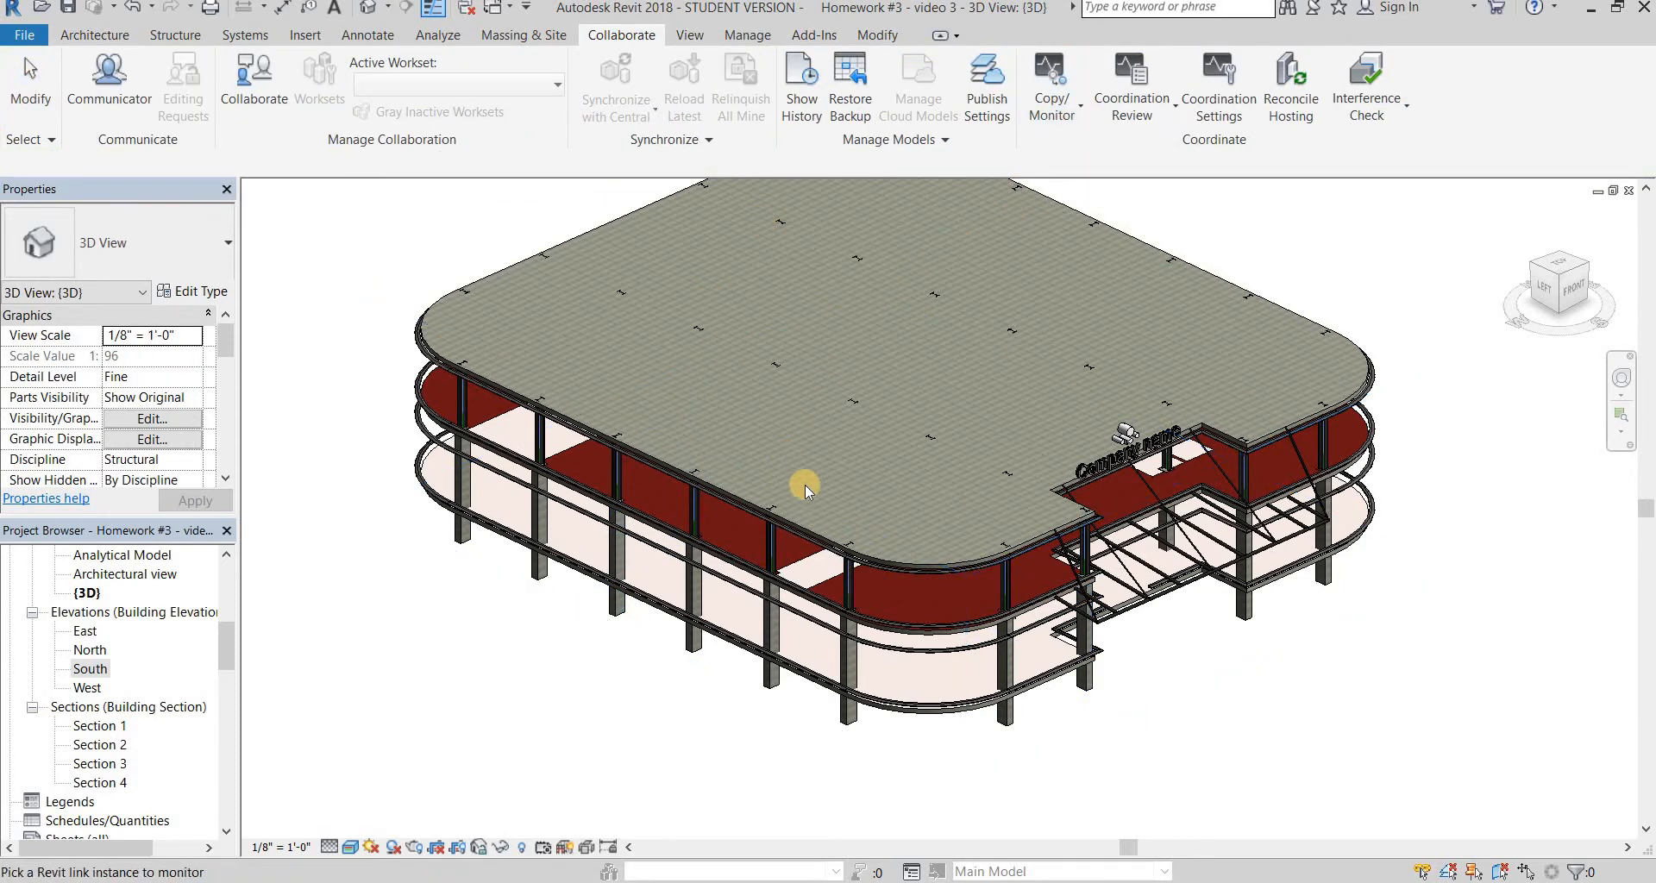
pyautogui.click(815, 533)
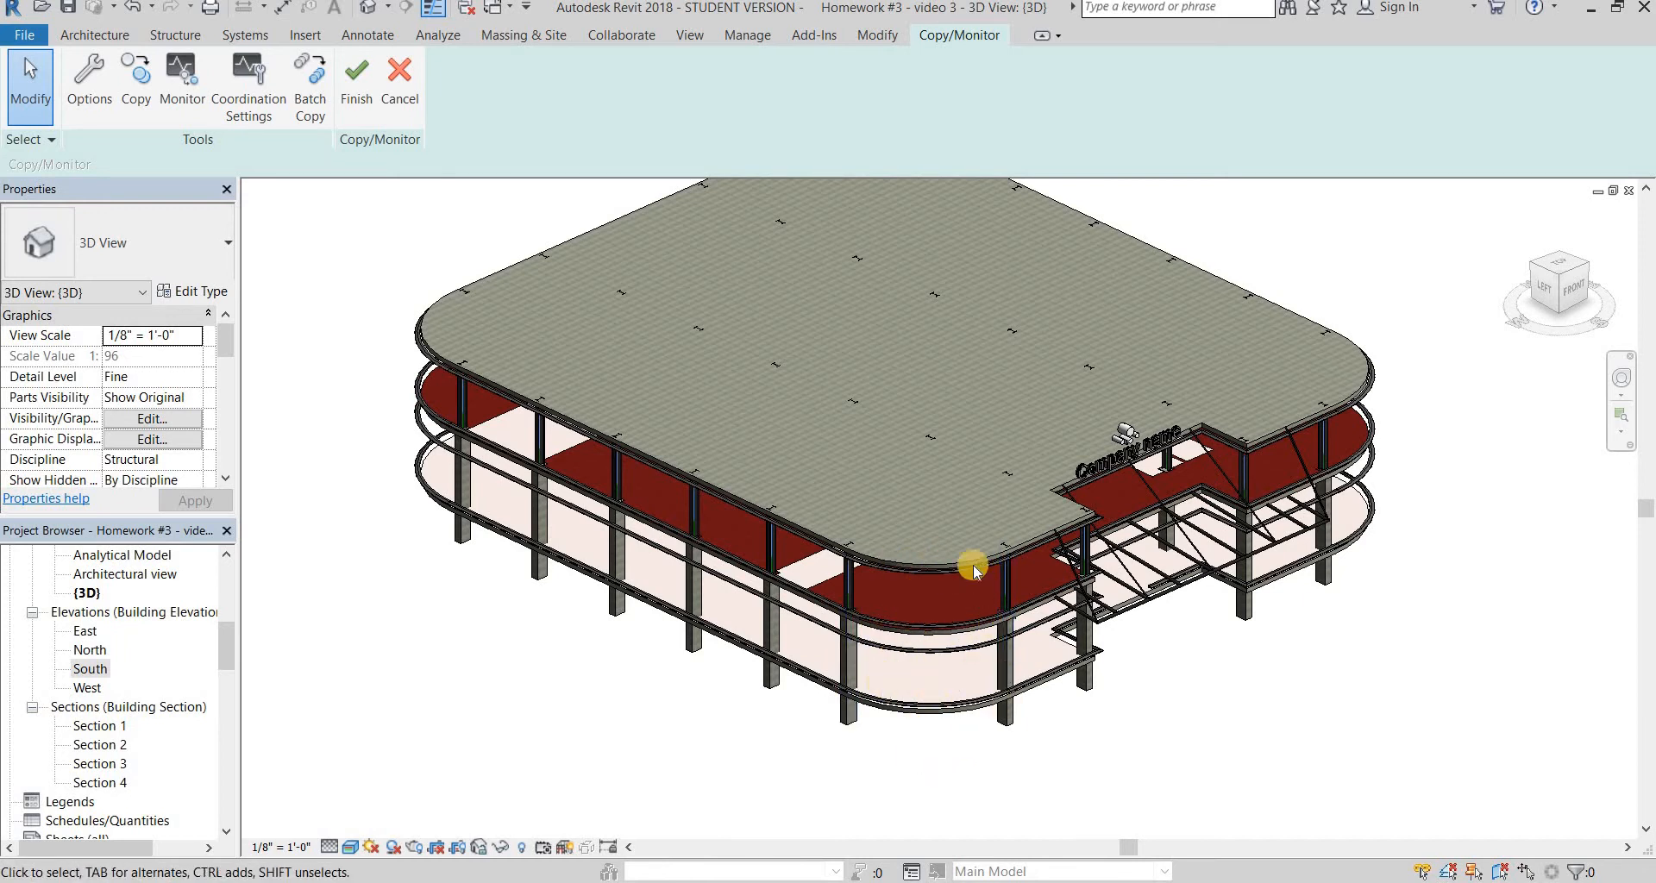
pyautogui.click(129, 74)
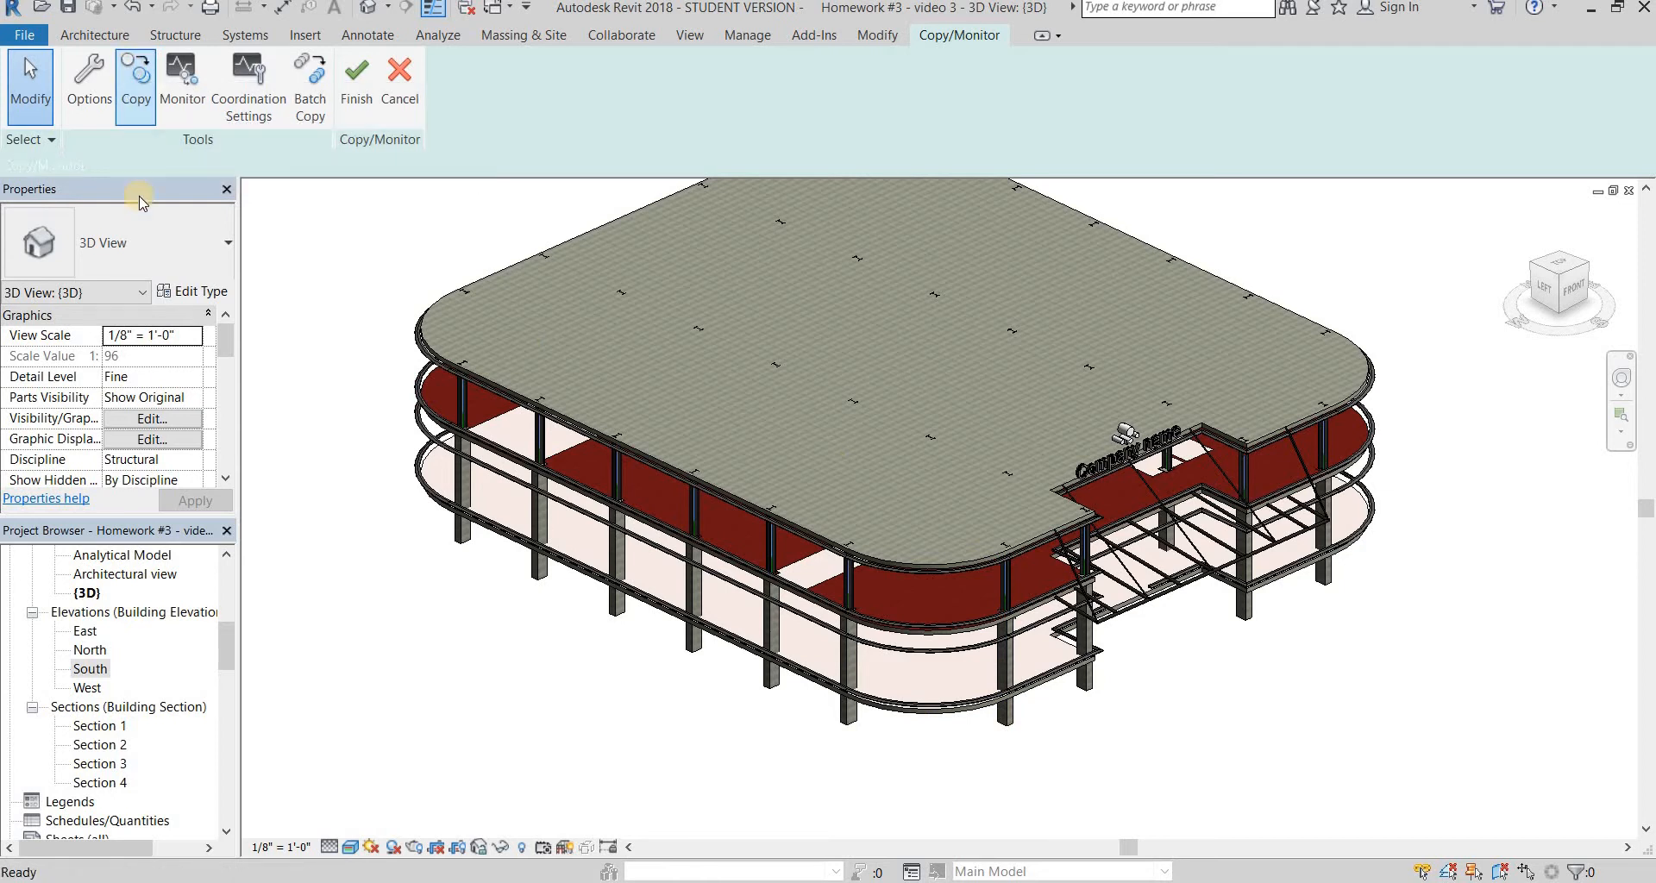
pyautogui.click(129, 164)
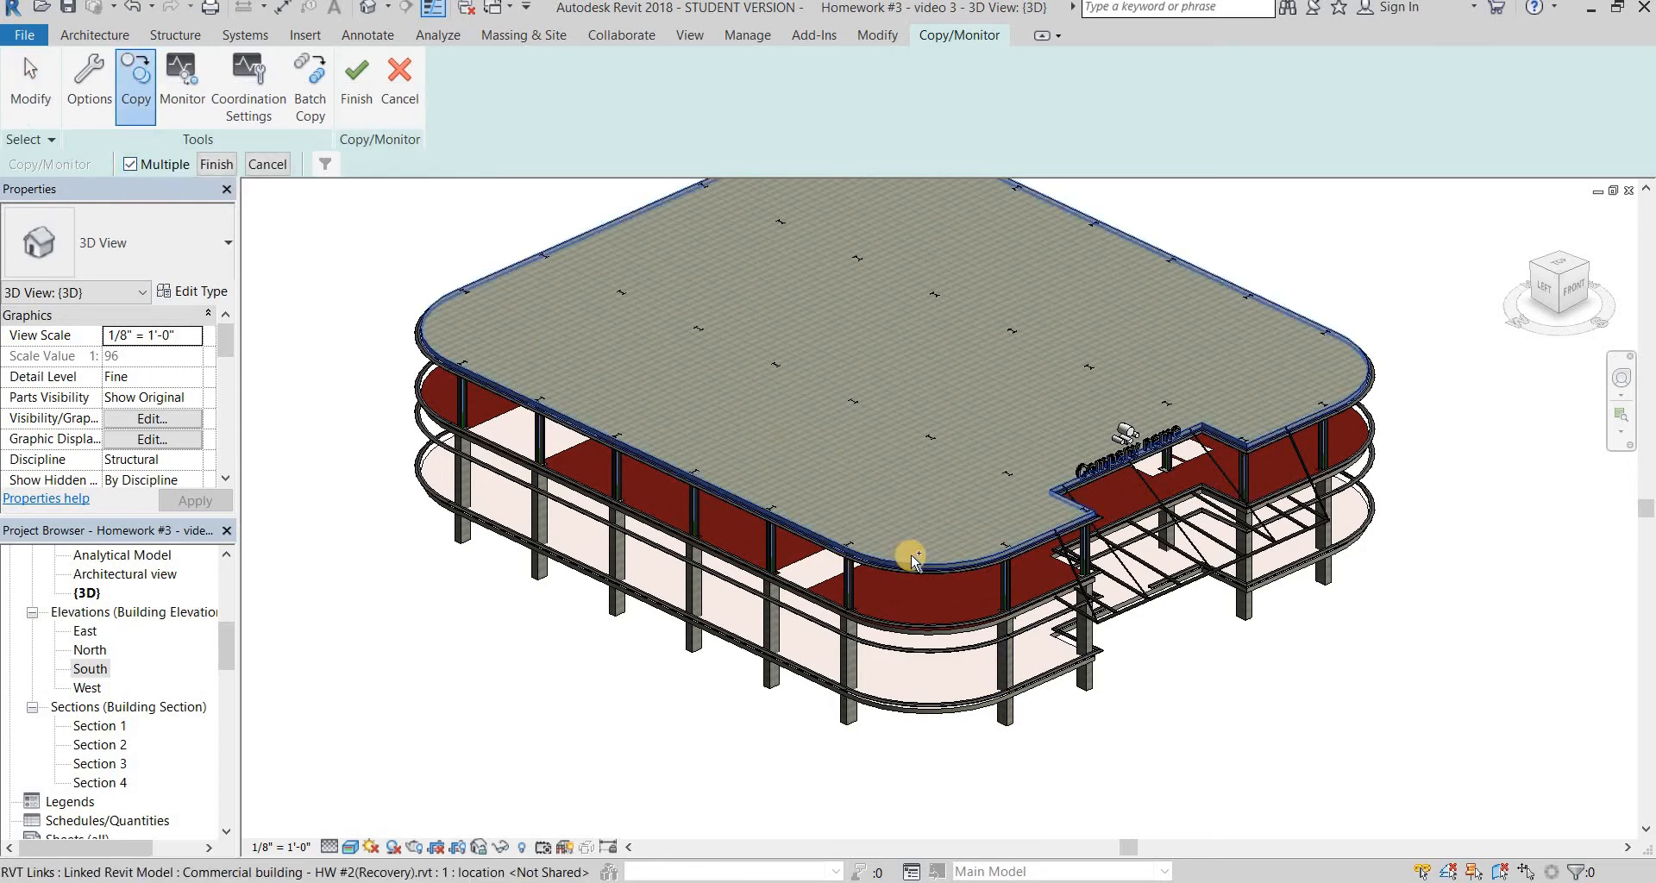
pyautogui.click(947, 643)
pyautogui.click(956, 709)
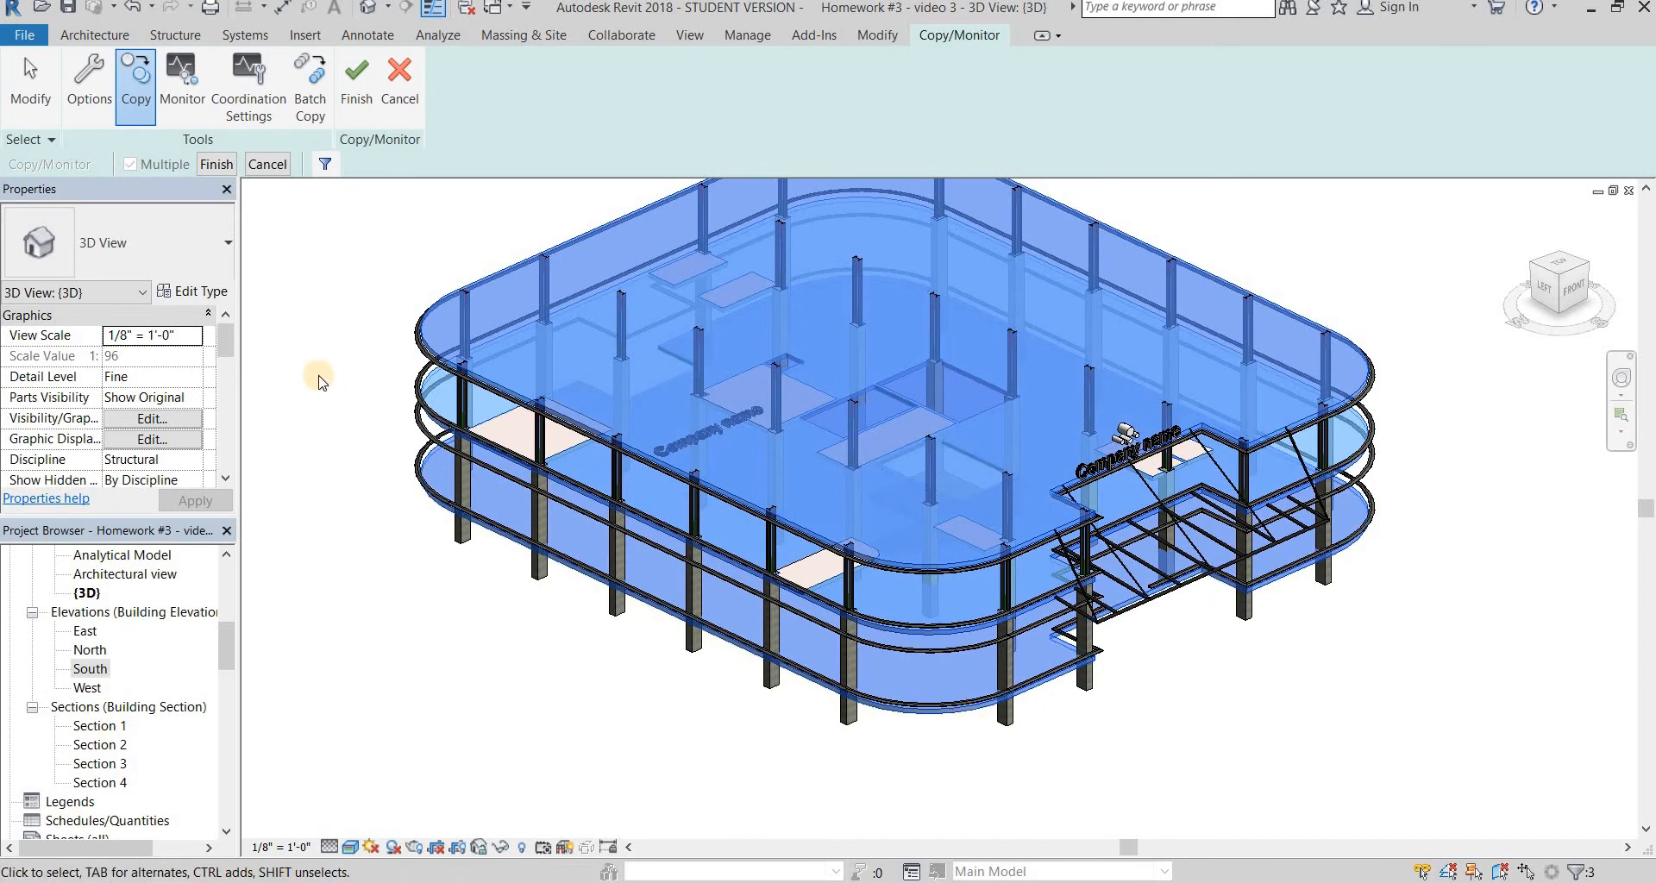
pyautogui.click(235, 164)
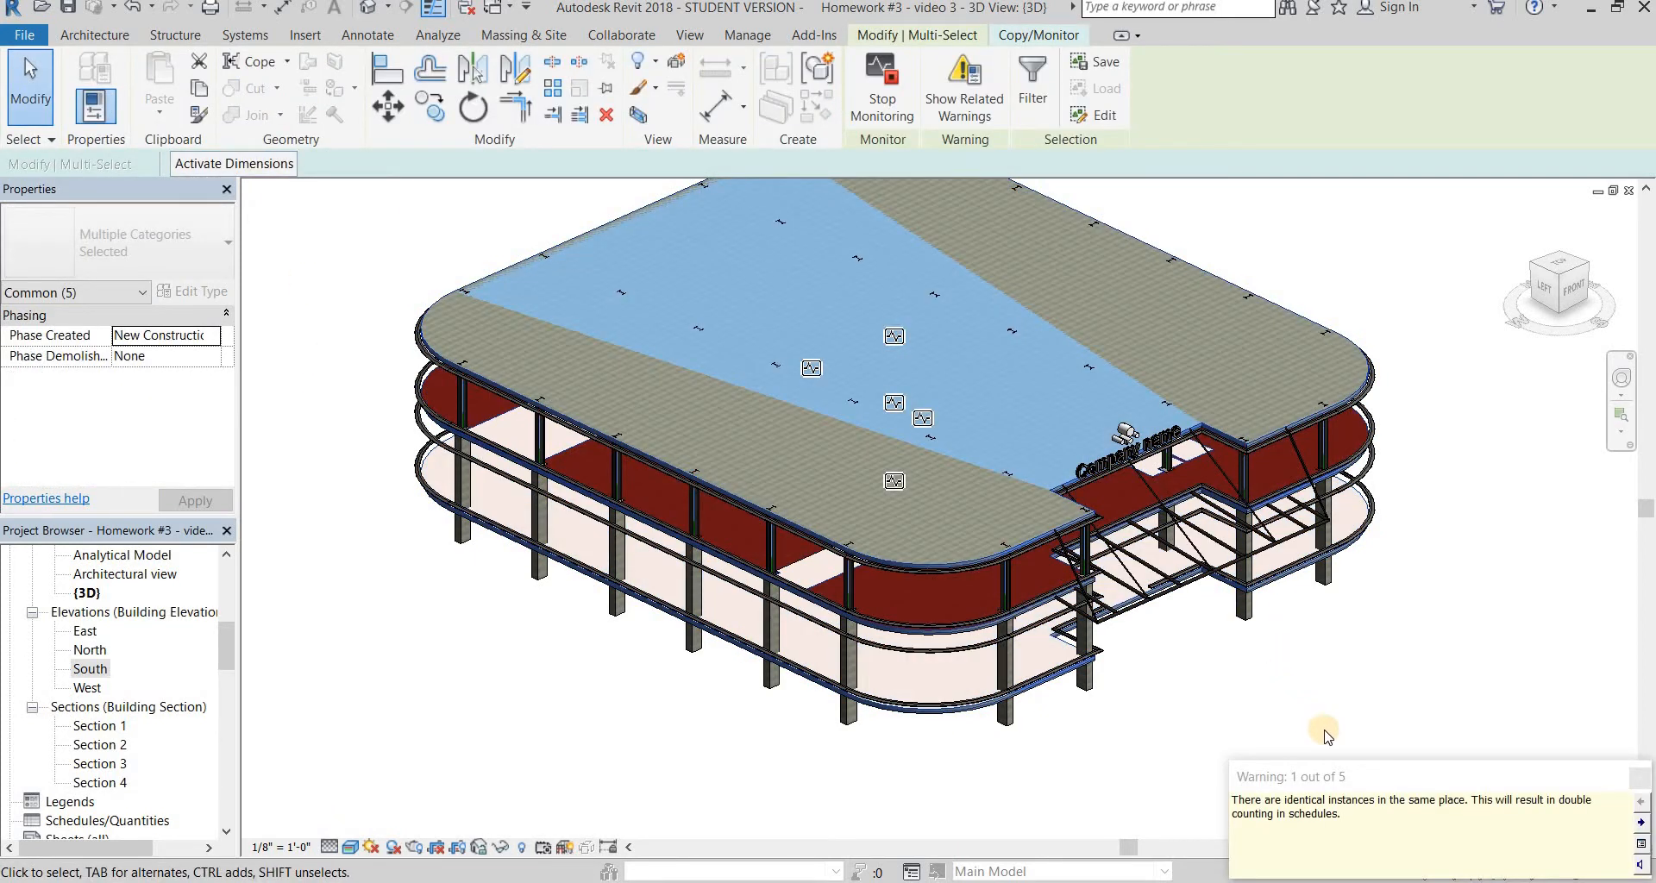
pyautogui.click(887, 104)
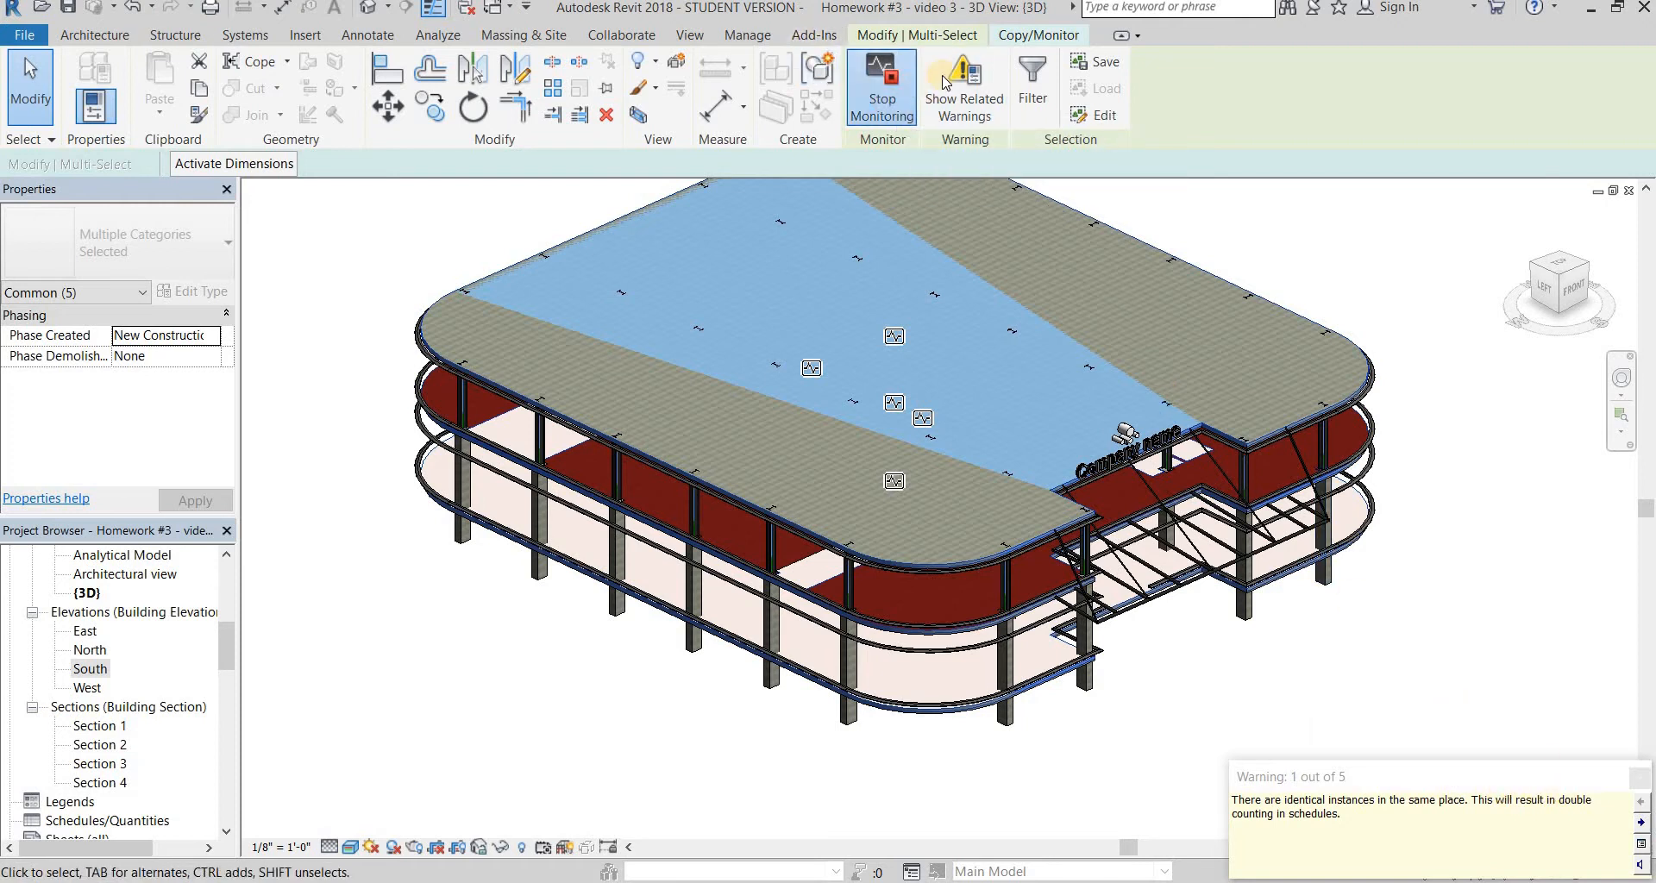
pyautogui.click(1044, 35)
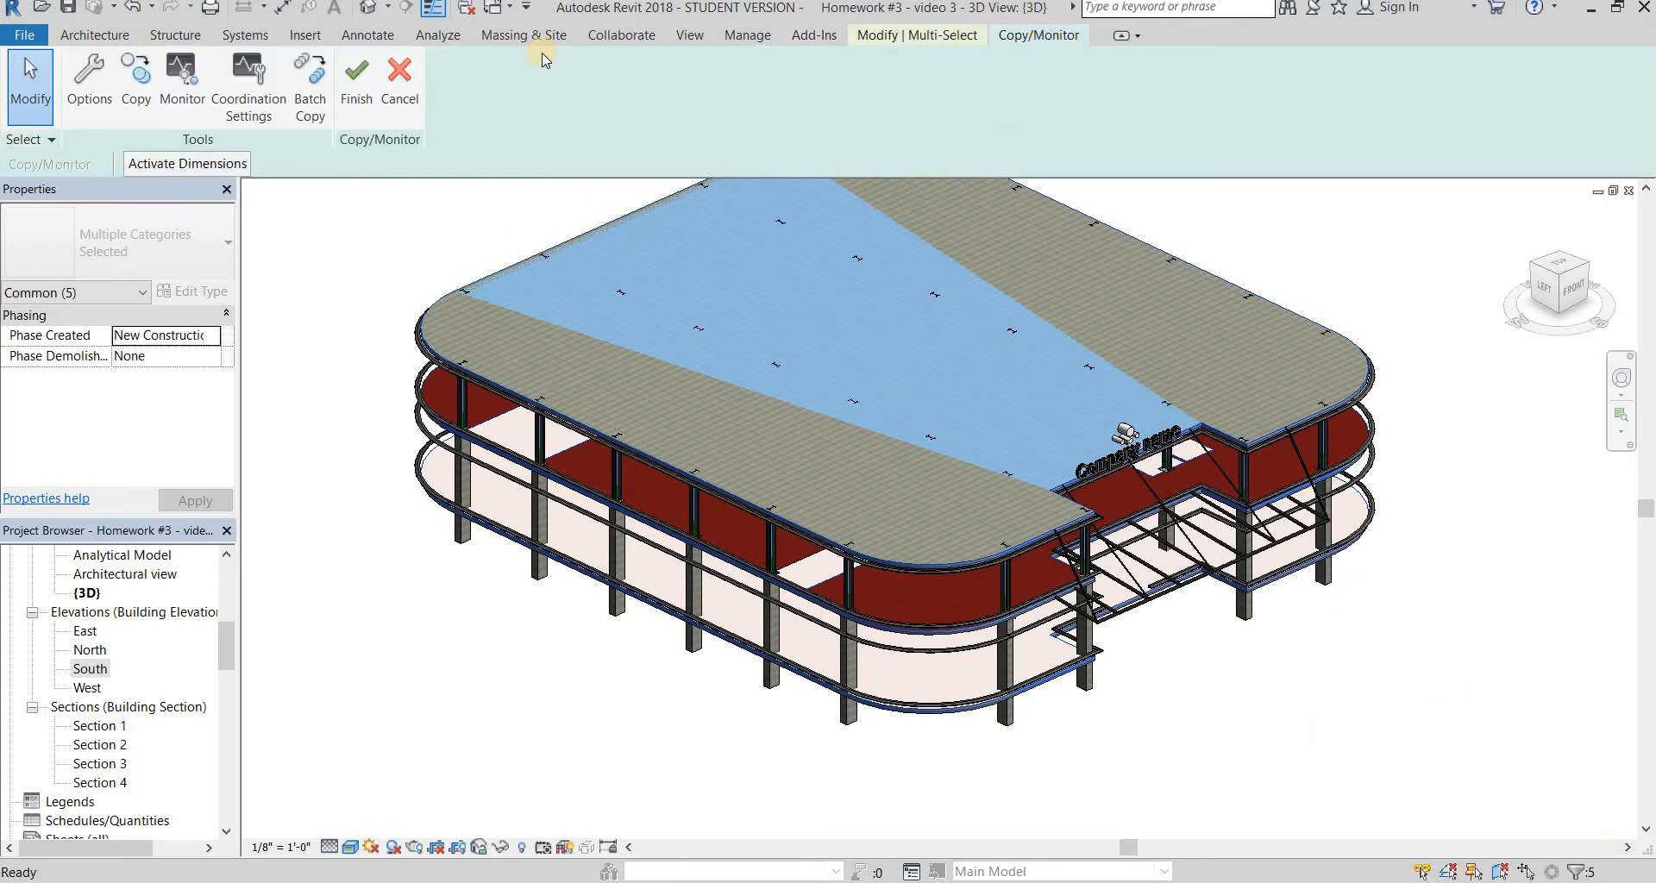
pyautogui.click(357, 86)
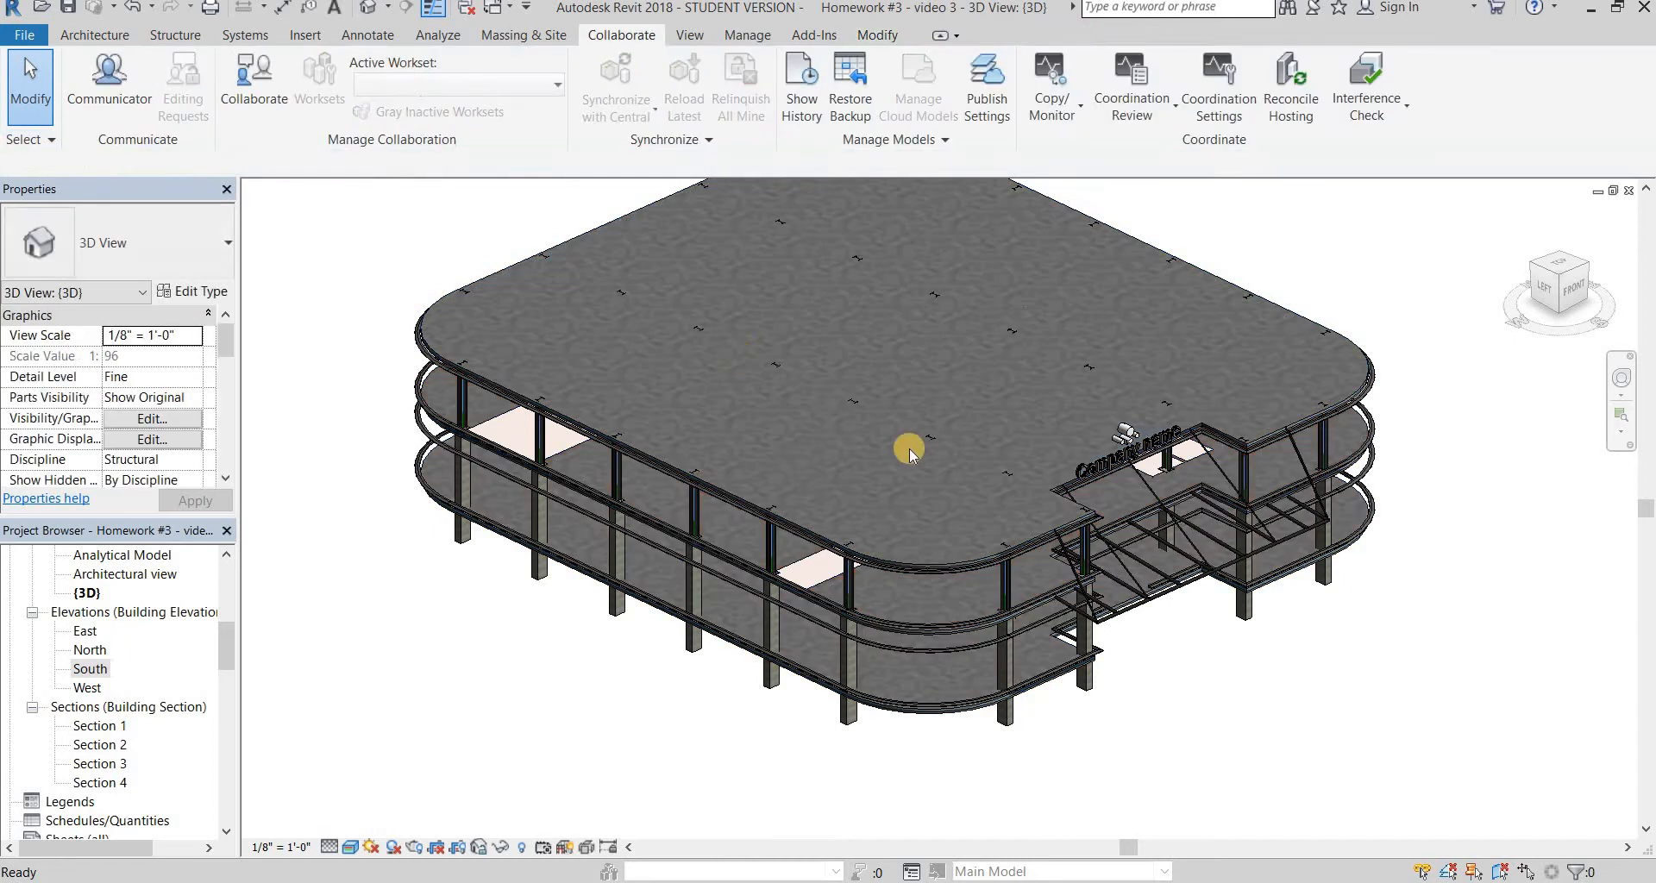
# Temporarily hide the linked building model to leave only the host model's elements in the 3D view
pyautogui.click(965, 556)
pyautogui.click(1113, 444)
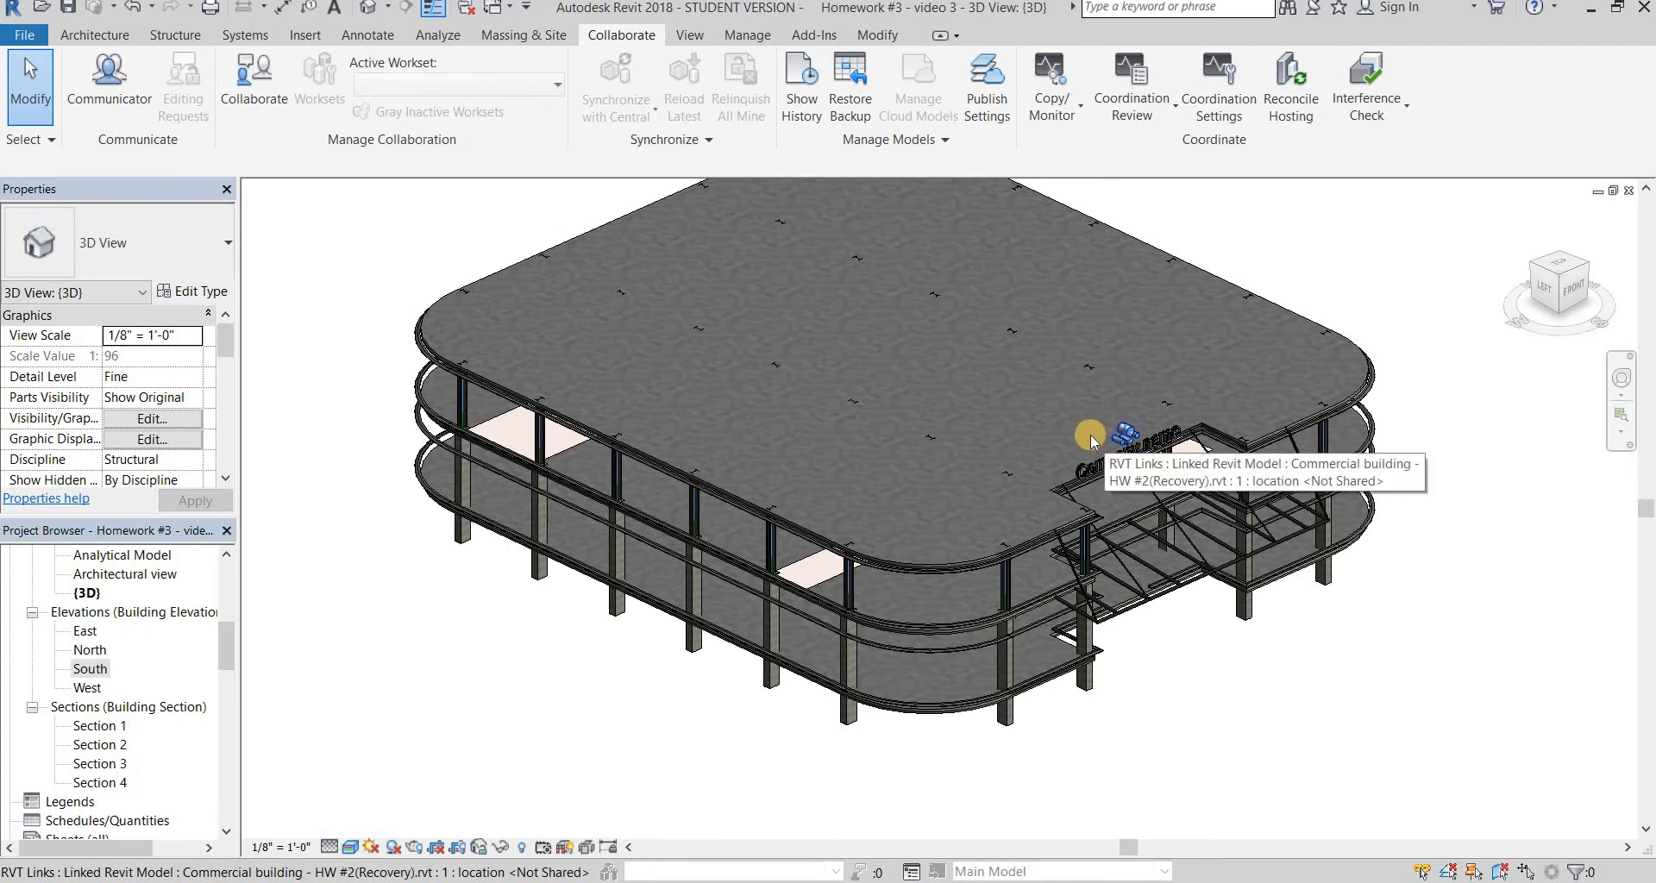
pyautogui.click(1049, 477)
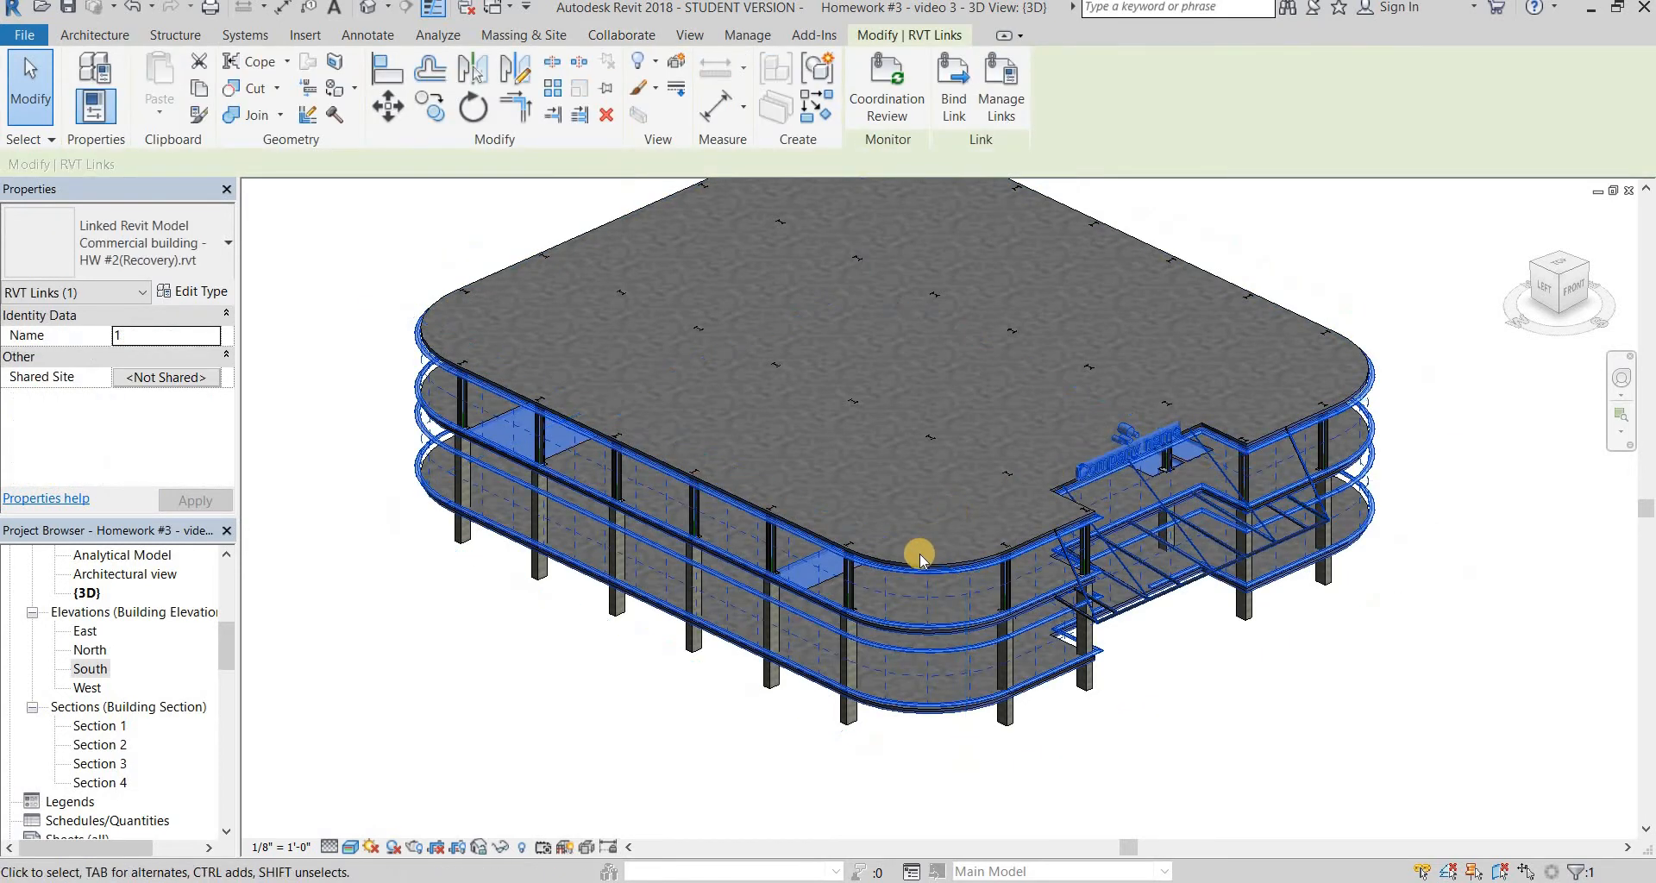
pyautogui.press('h')
pyautogui.press('h')
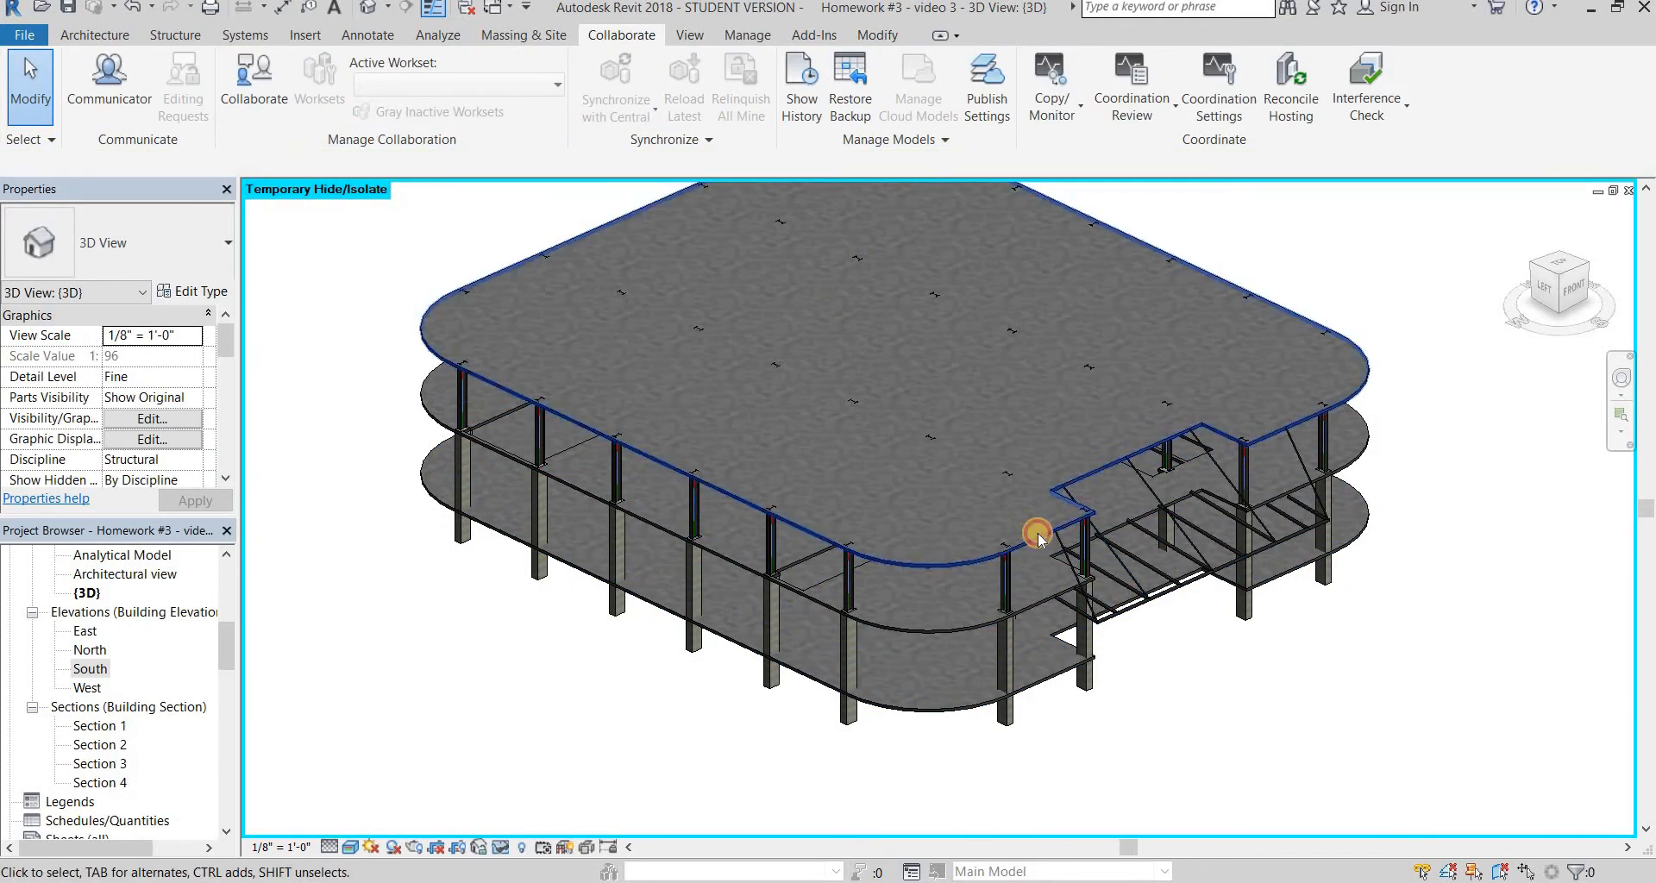
# Examine the copied floor slabs and the openings in the middle slab, and reset the temporary hide
pyautogui.click(1038, 533)
pyautogui.press('h')
pyautogui.press('h')
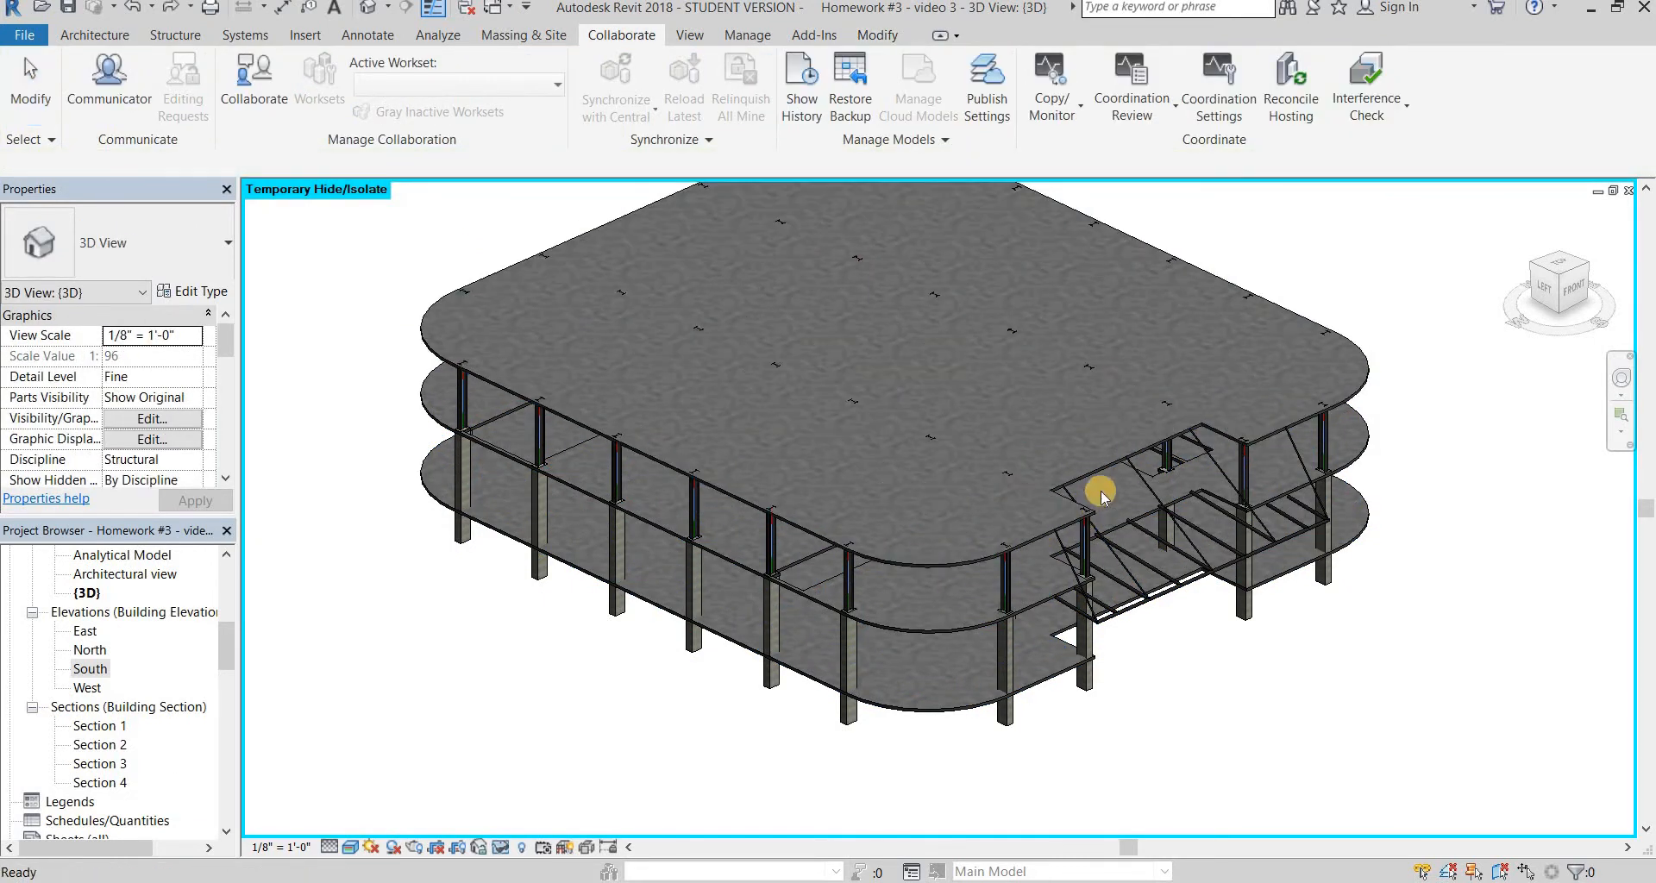
pyautogui.keyDown('shift'); pyautogui.moveTo(946, 270); pyautogui.dragTo(898, 469, button='middle'); pyautogui.keyUp('shift')
pyautogui.scroll(5, 863, 487)
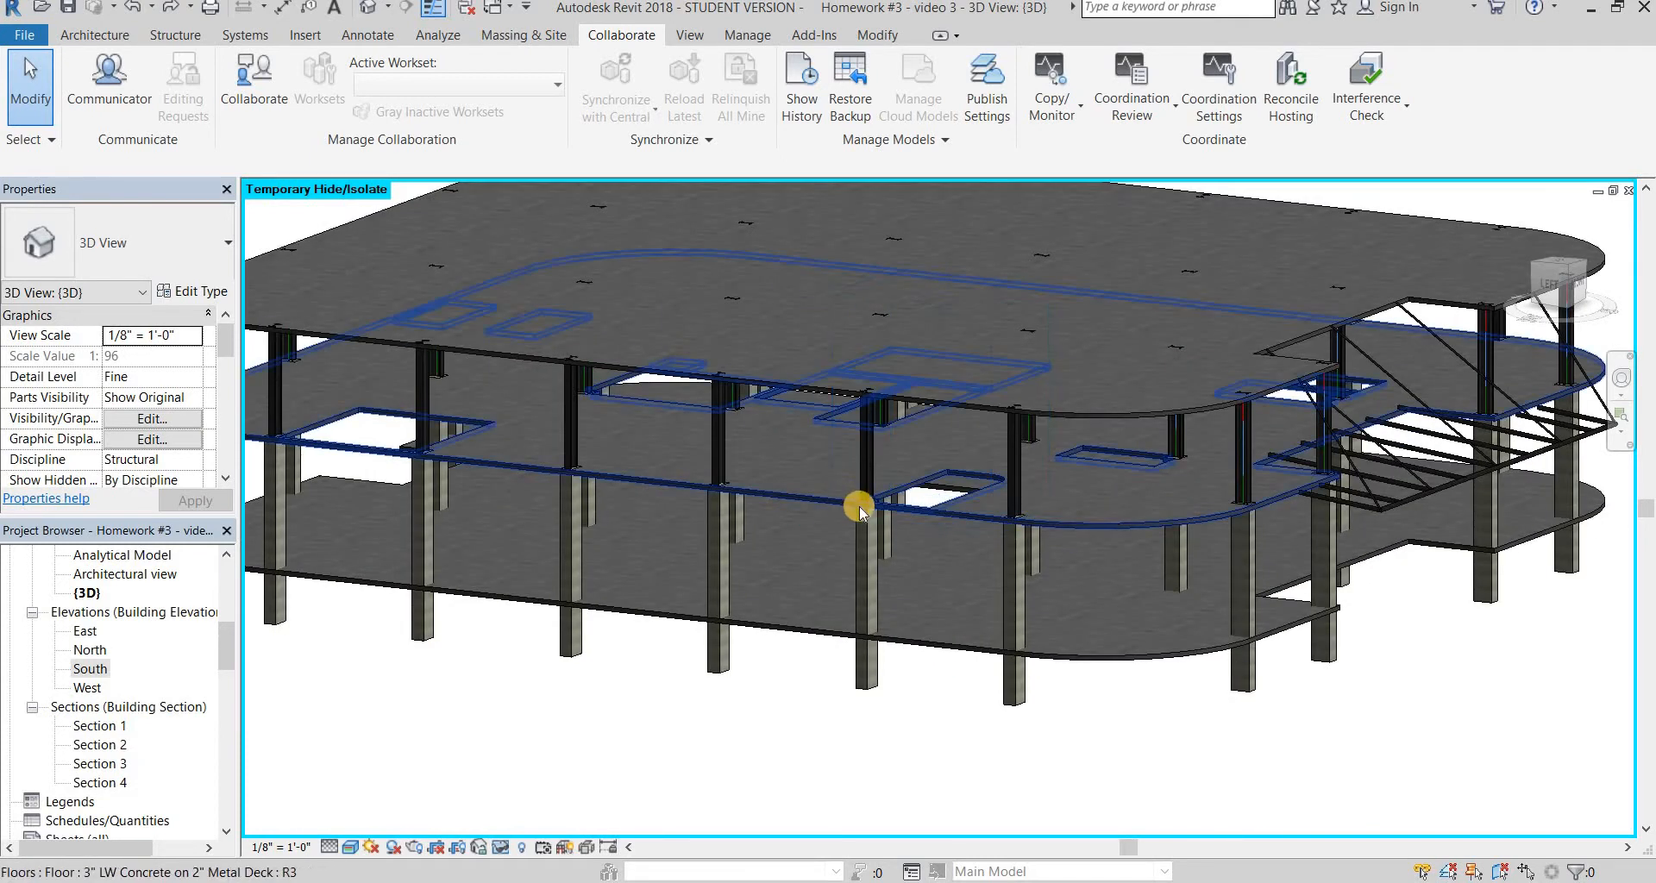
pyautogui.press('h')
pyautogui.press('r')
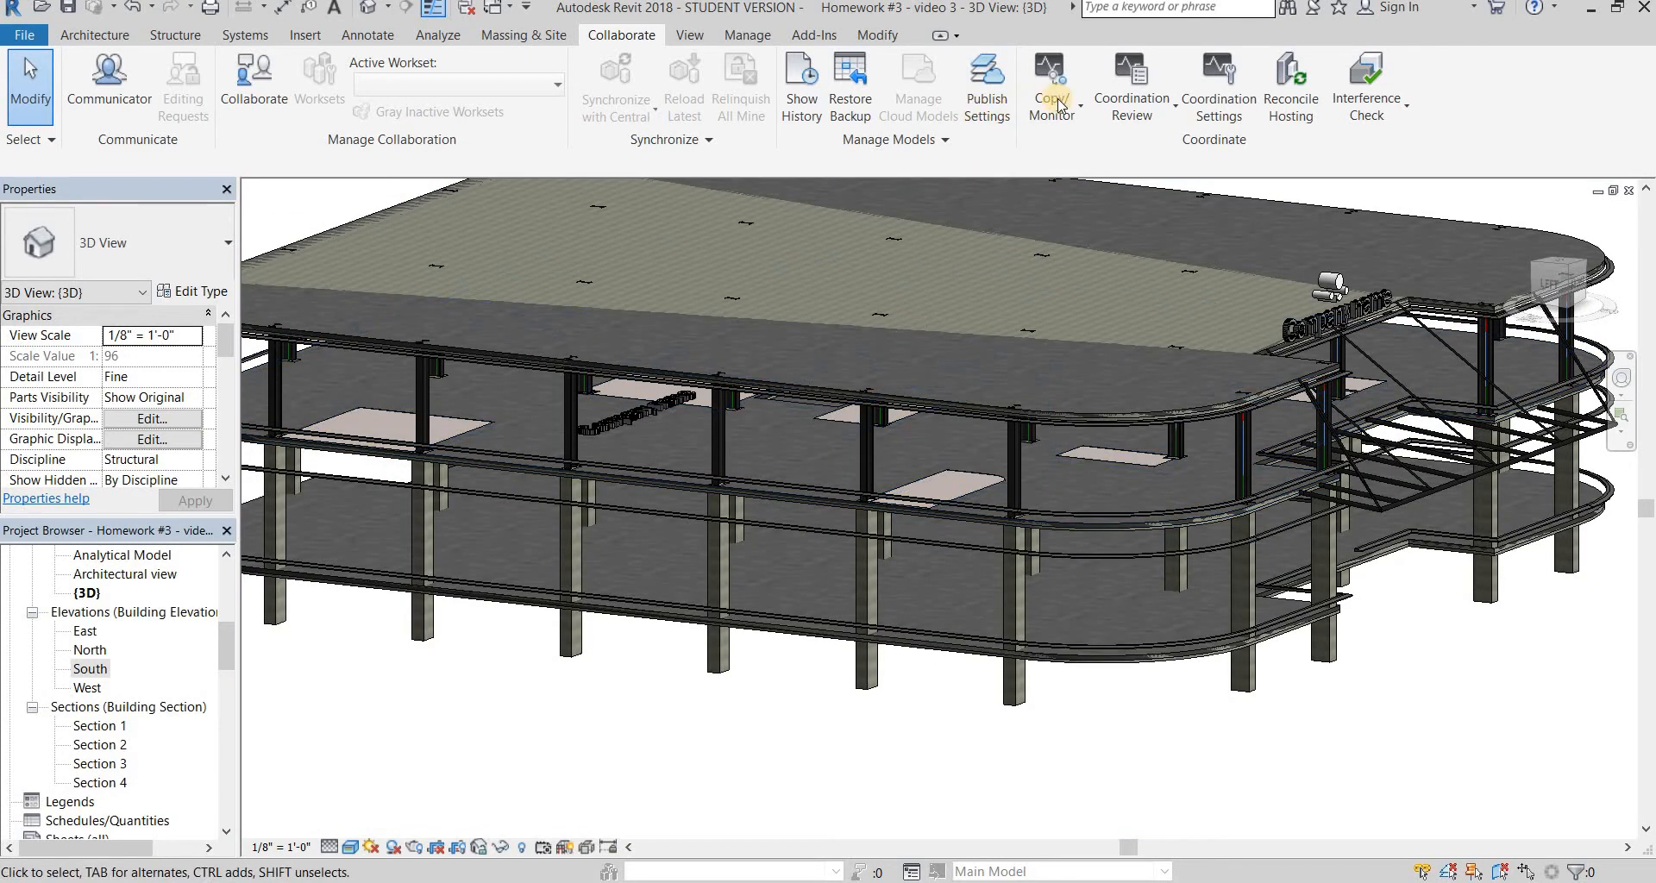
# Copy/Monitor the floor filling the middle slab's openings from the linked Commercial building model, using multiple selection
pyautogui.click(1066, 192)
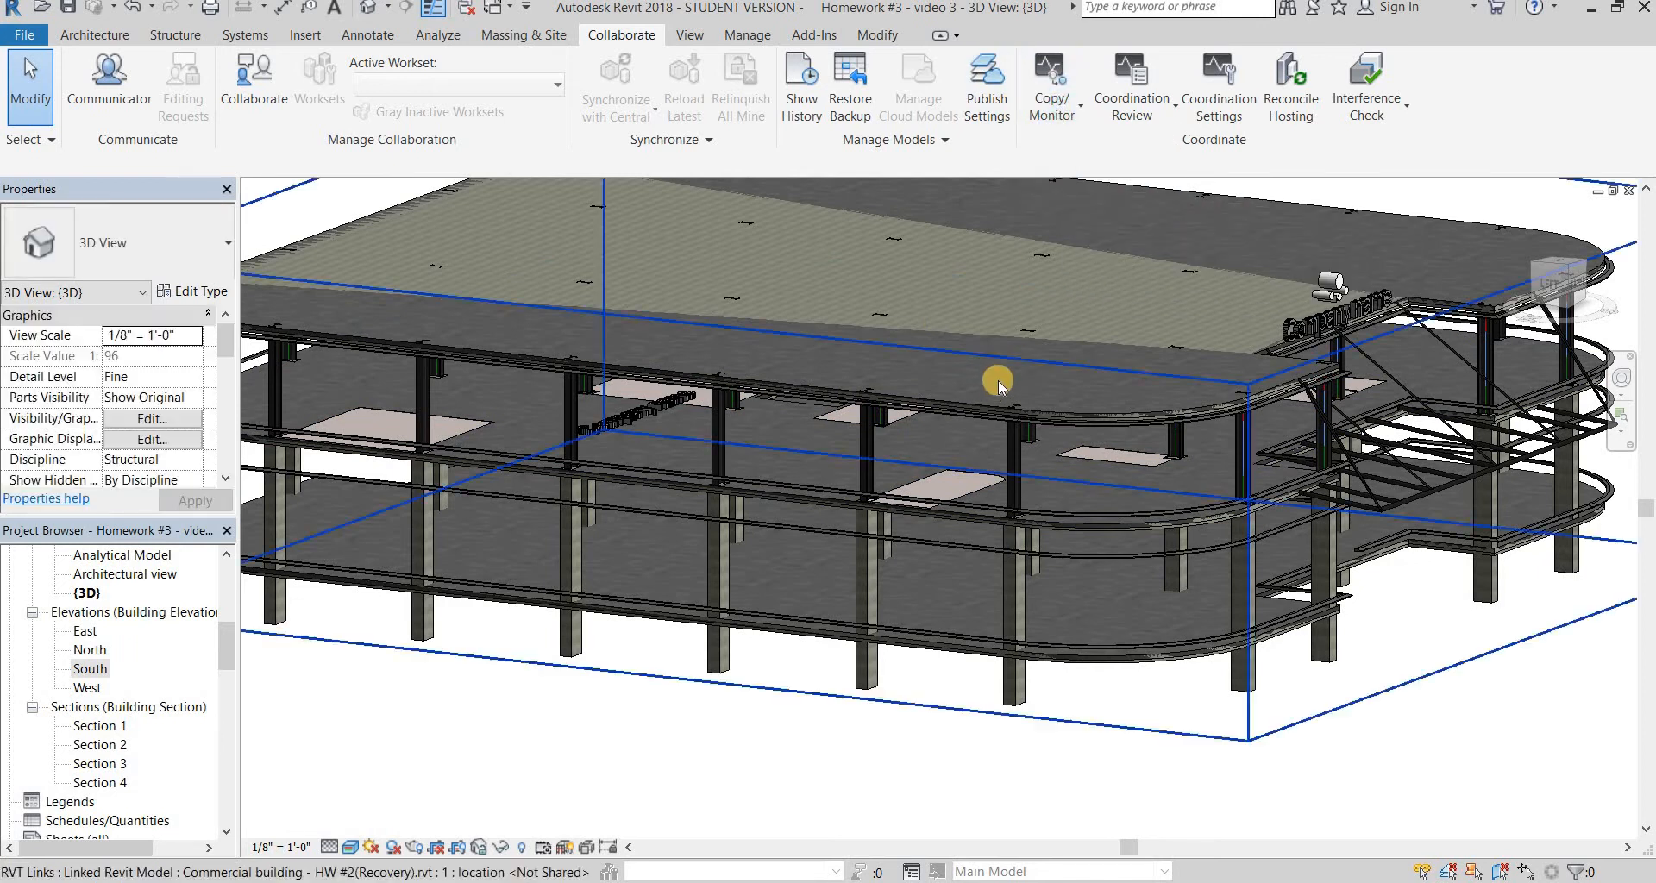
pyautogui.scroll(-5, 1007, 419)
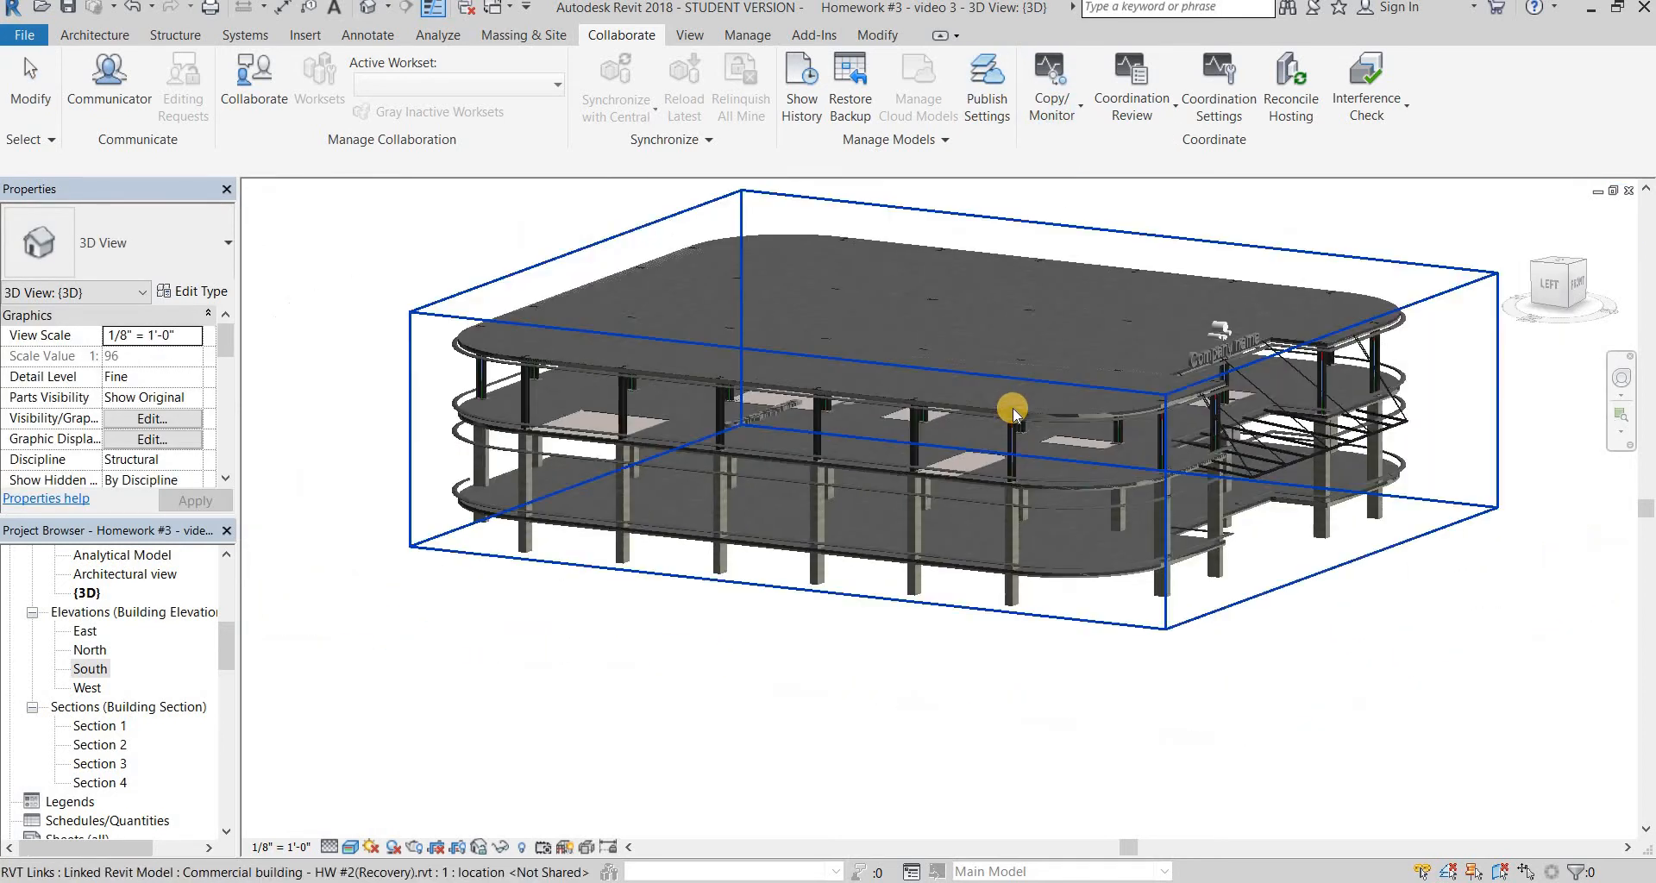
pyautogui.click(811, 328)
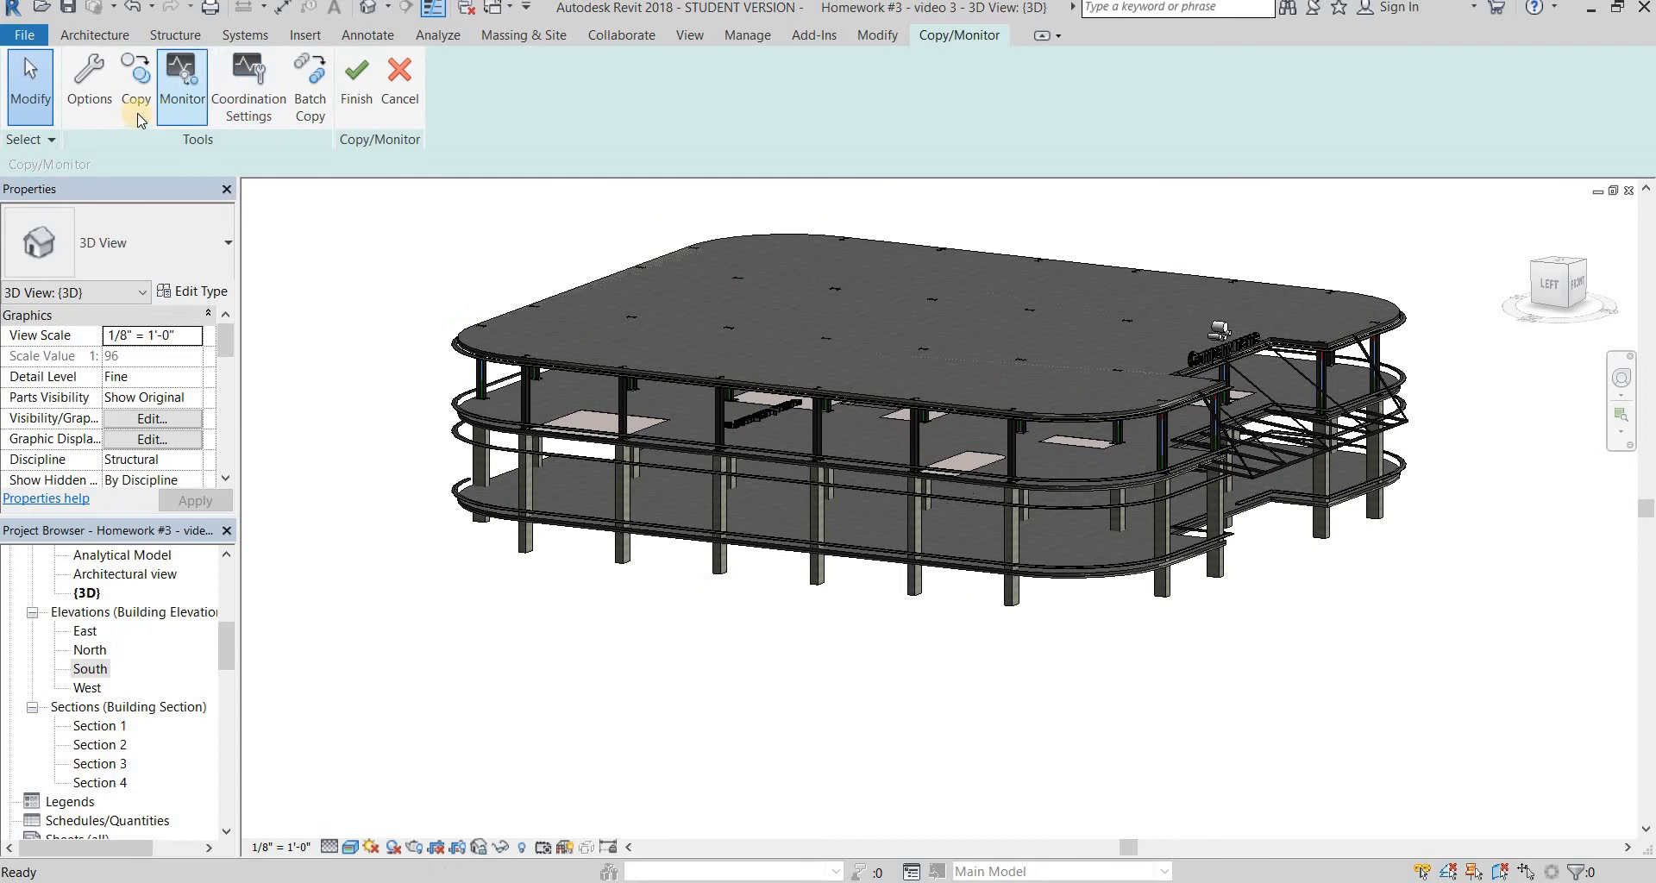
pyautogui.click(135, 86)
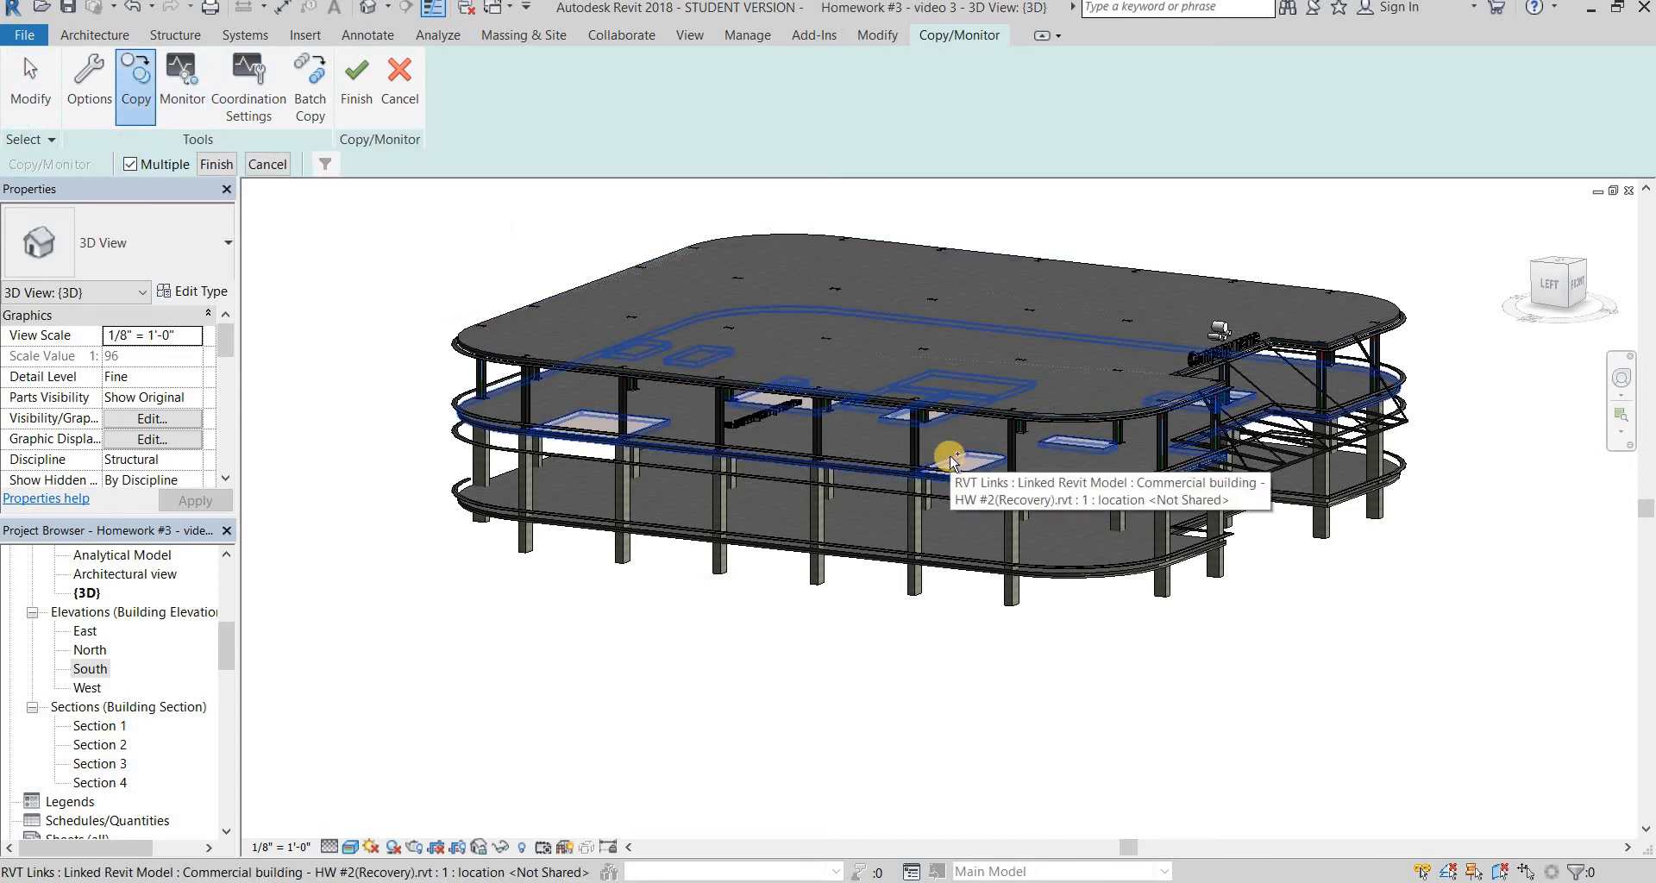
pyautogui.click(977, 468)
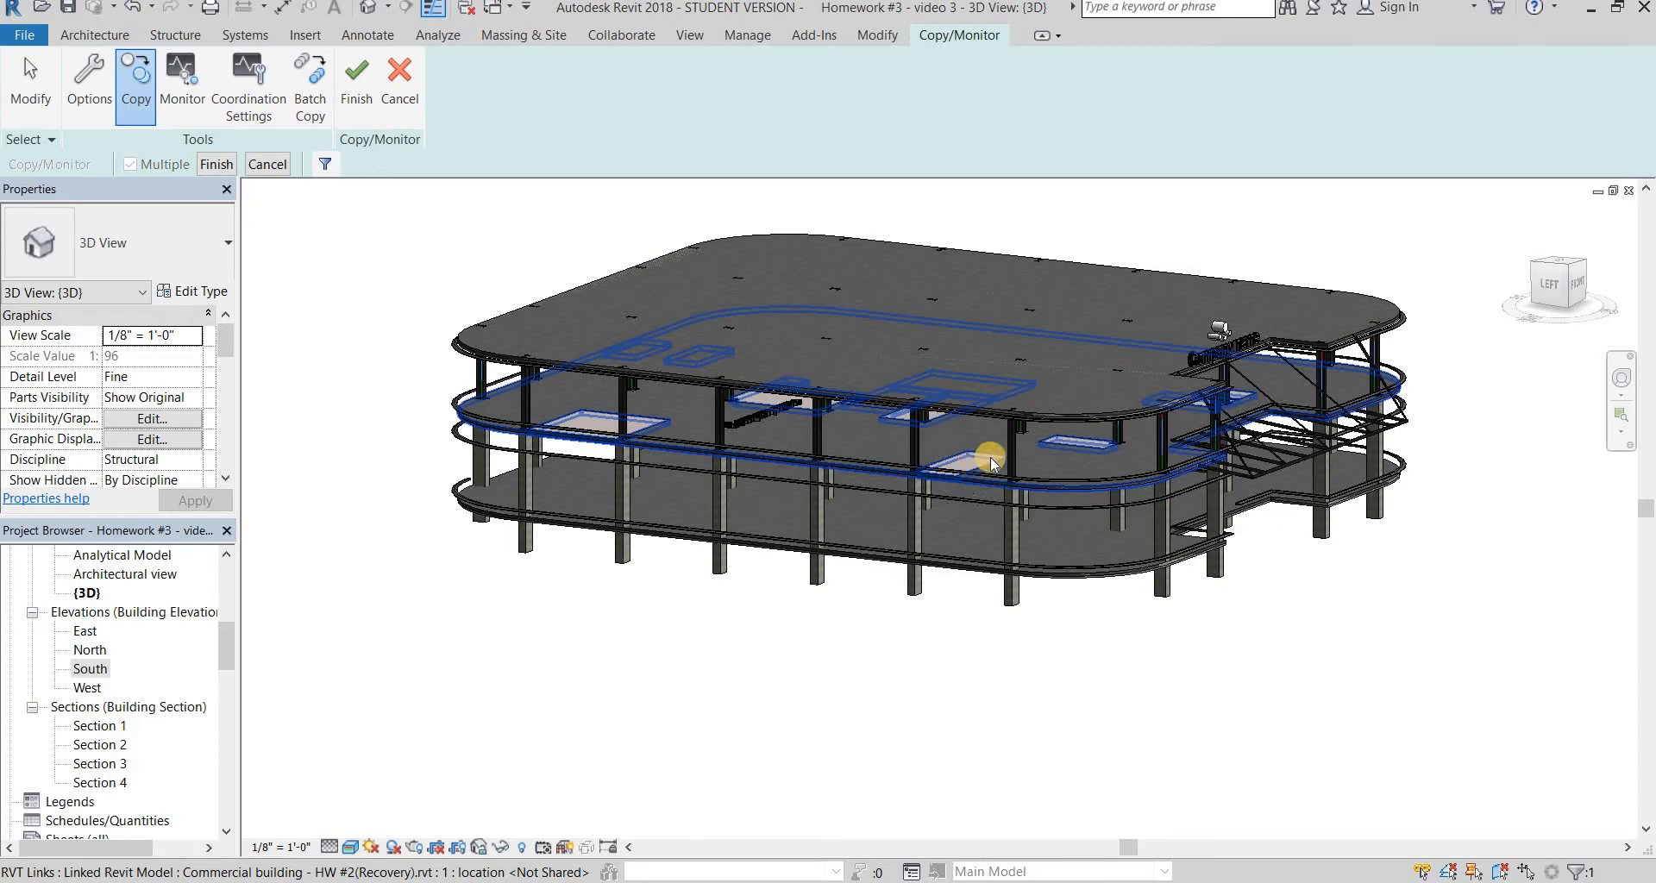
pyautogui.scroll(4, 991, 457)
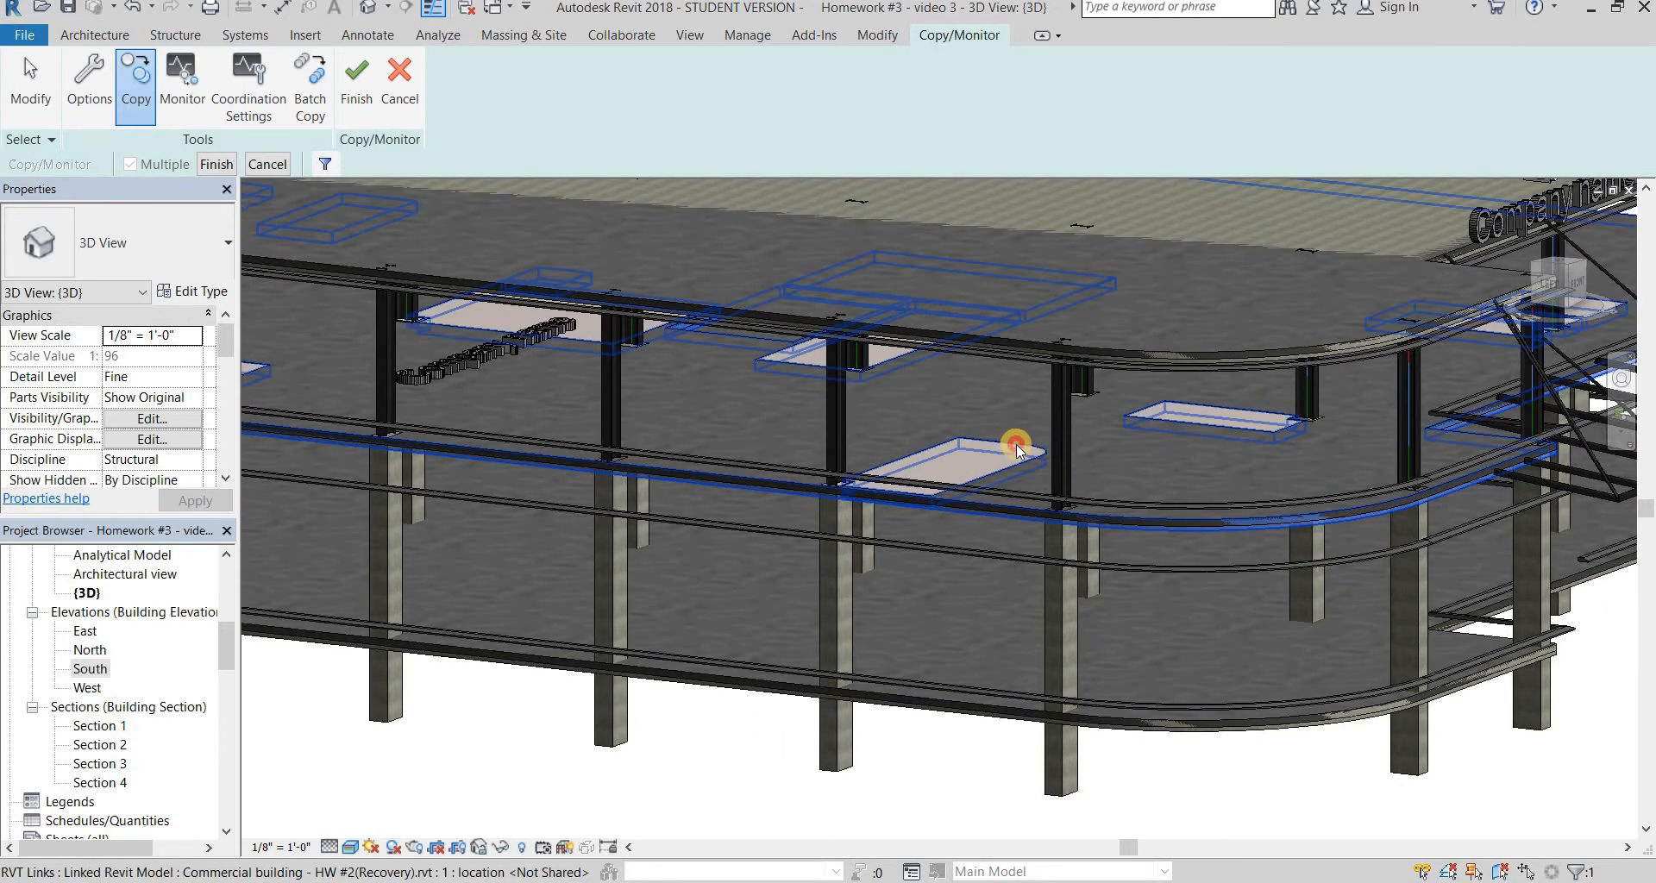
pyautogui.keyDown('shift'); pyautogui.moveTo(1076, 380); pyautogui.dragTo(1076, 609, button='middle'); pyautogui.keyUp('shift')
pyautogui.press('Escape')
pyautogui.scroll(-3, 1141, 451)
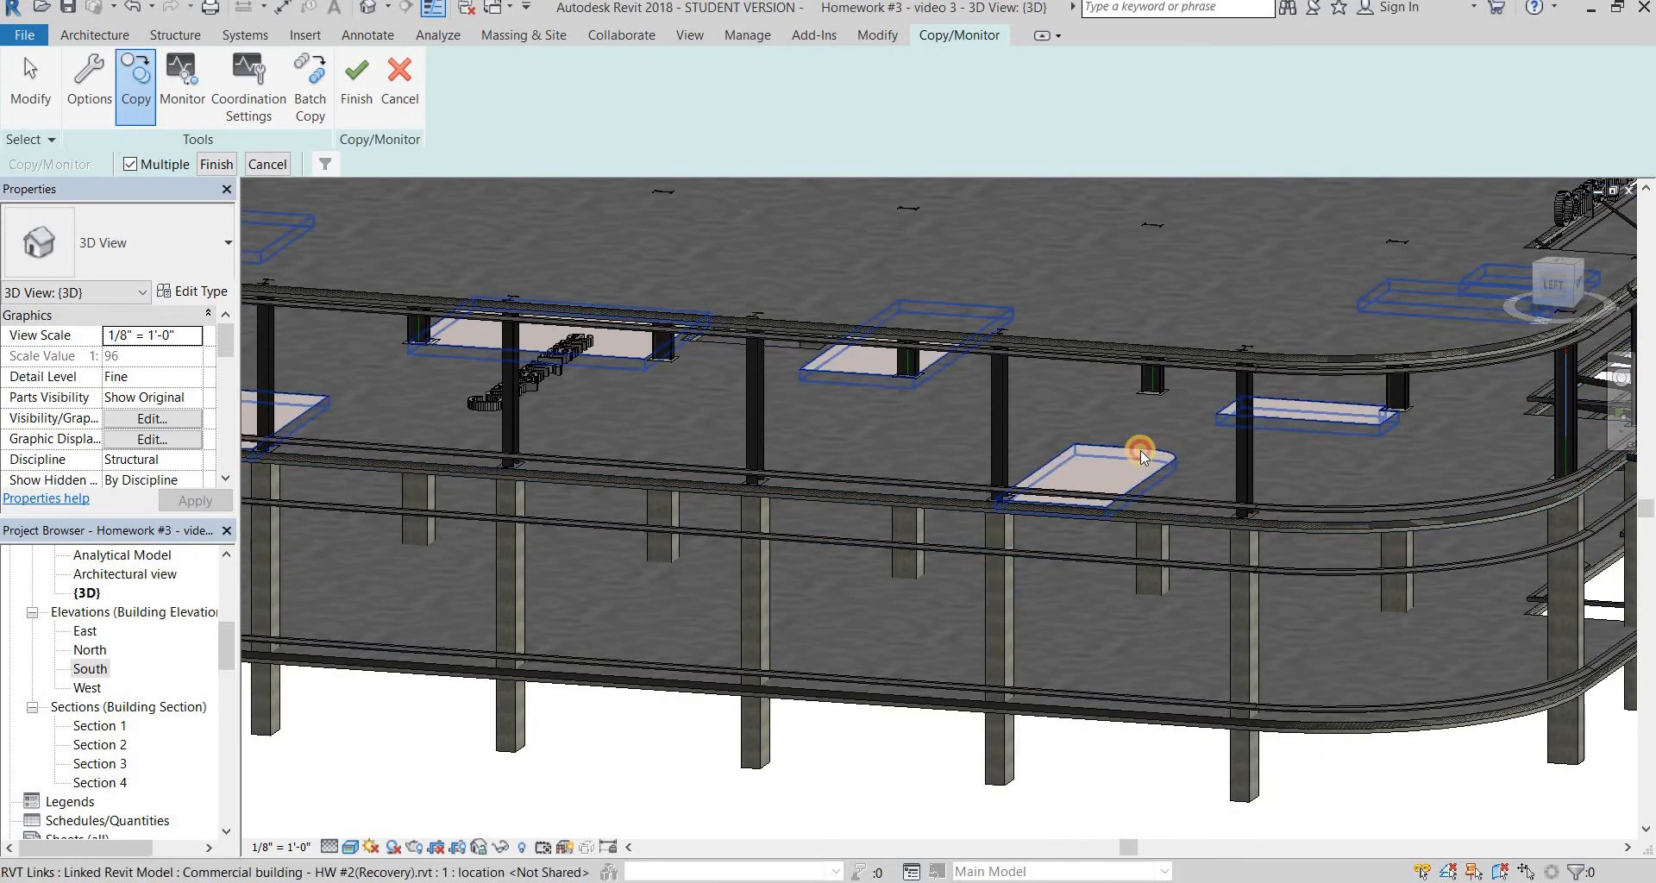
pyautogui.keyDown('shift'); pyautogui.moveTo(1127, 433); pyautogui.dragTo(846, 457, button='middle'); pyautogui.keyUp('shift')
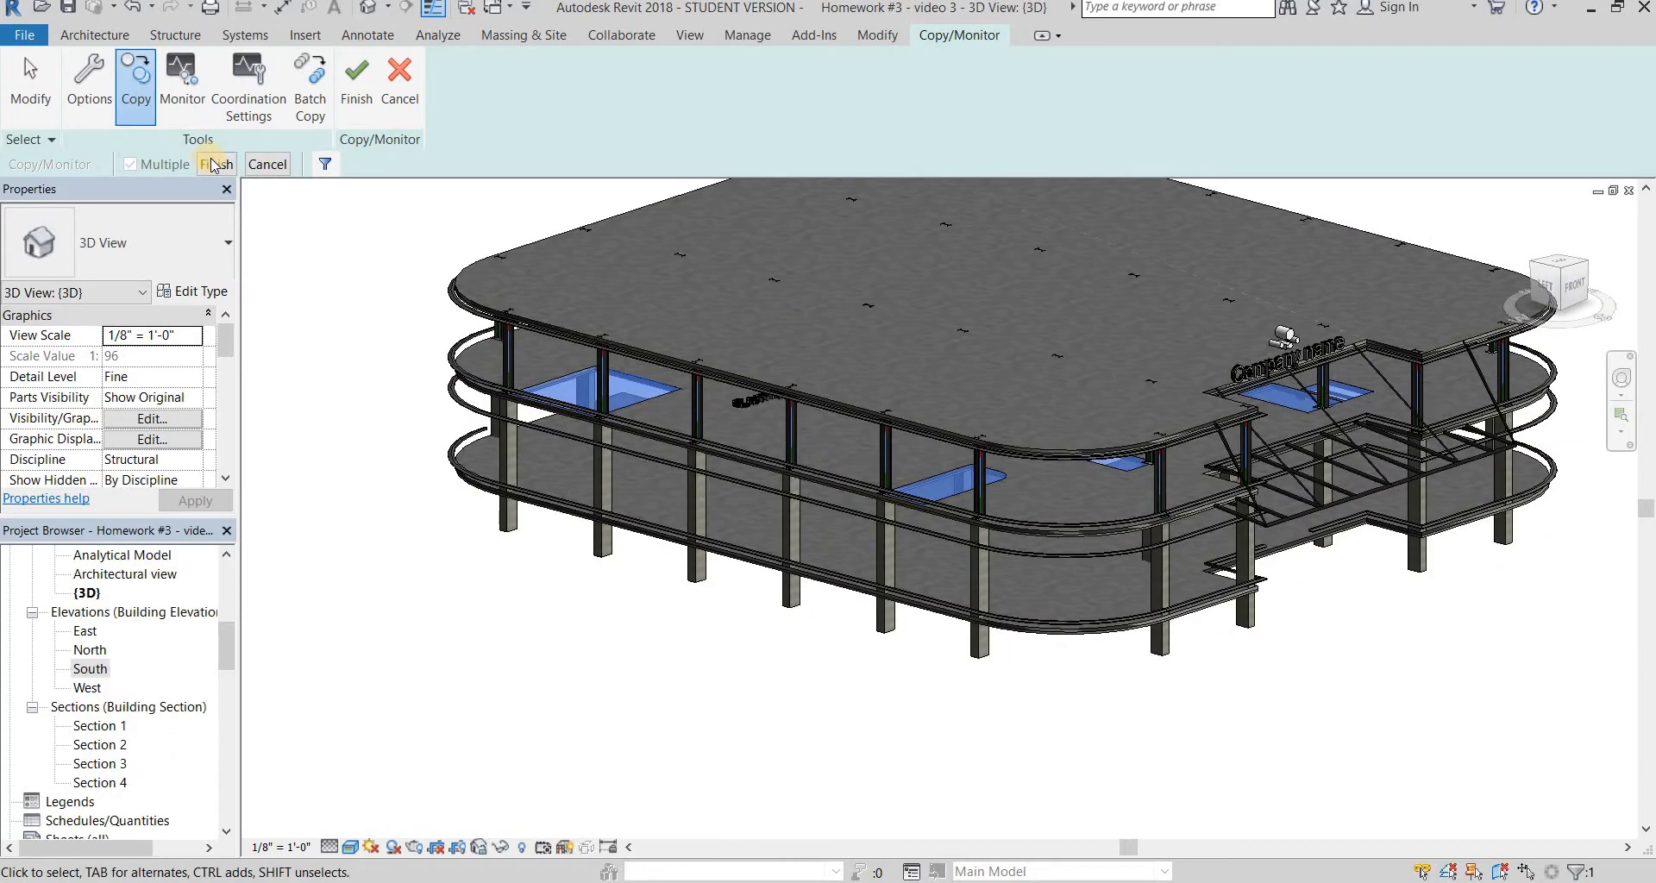
pyautogui.click(351, 90)
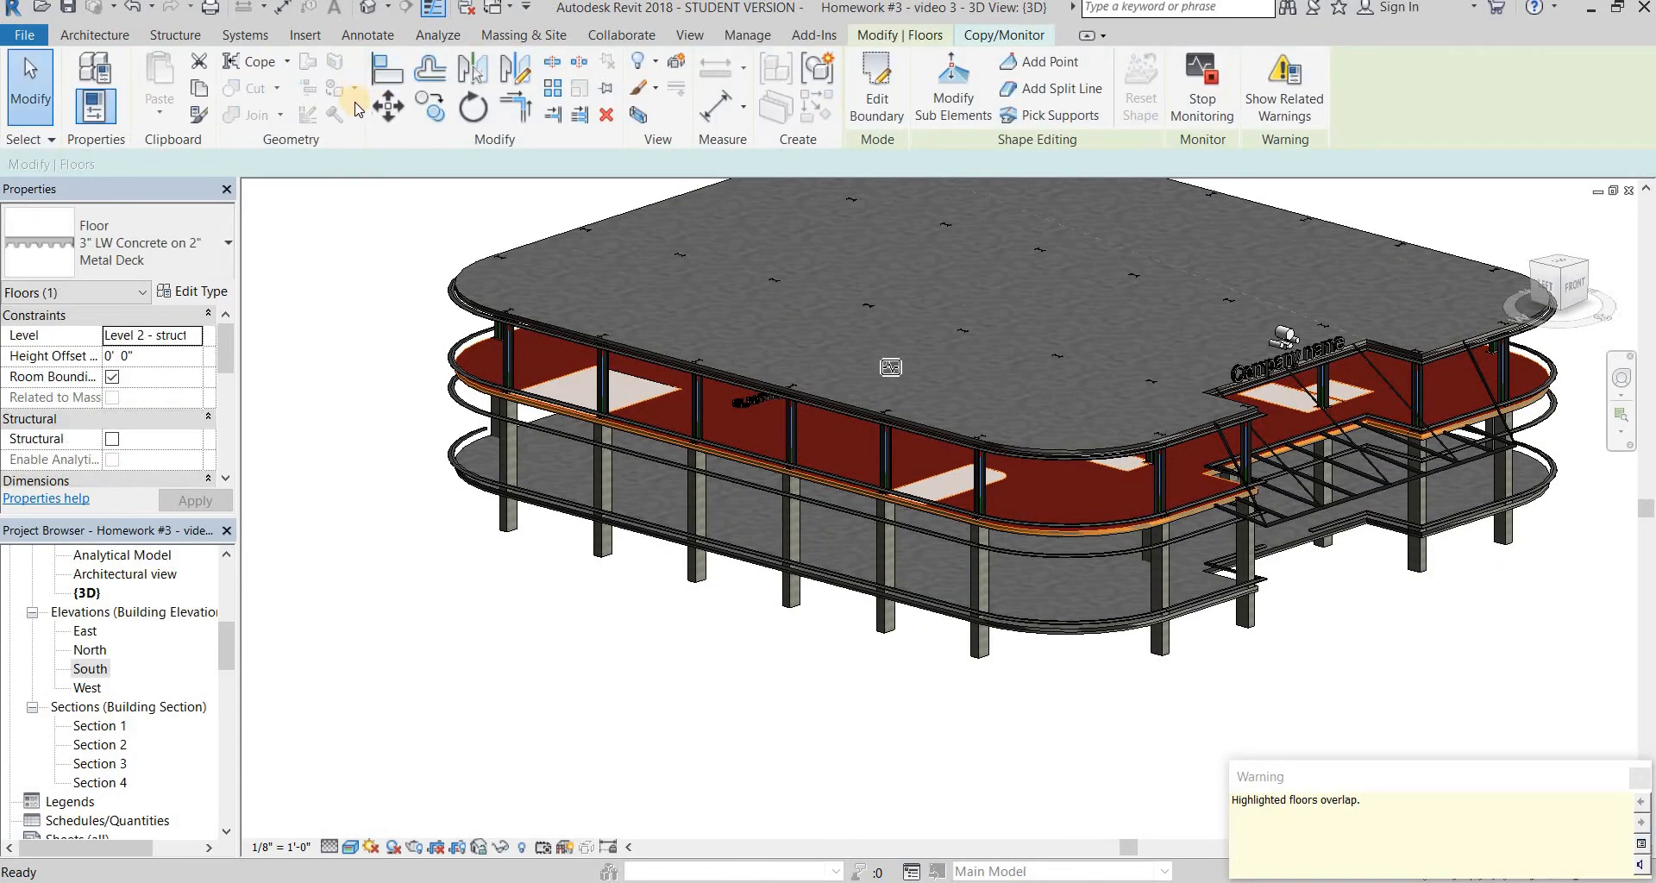
# Stop monitoring the selected Level 2 floor and finish the Copy/Monitor session
pyautogui.click(1203, 93)
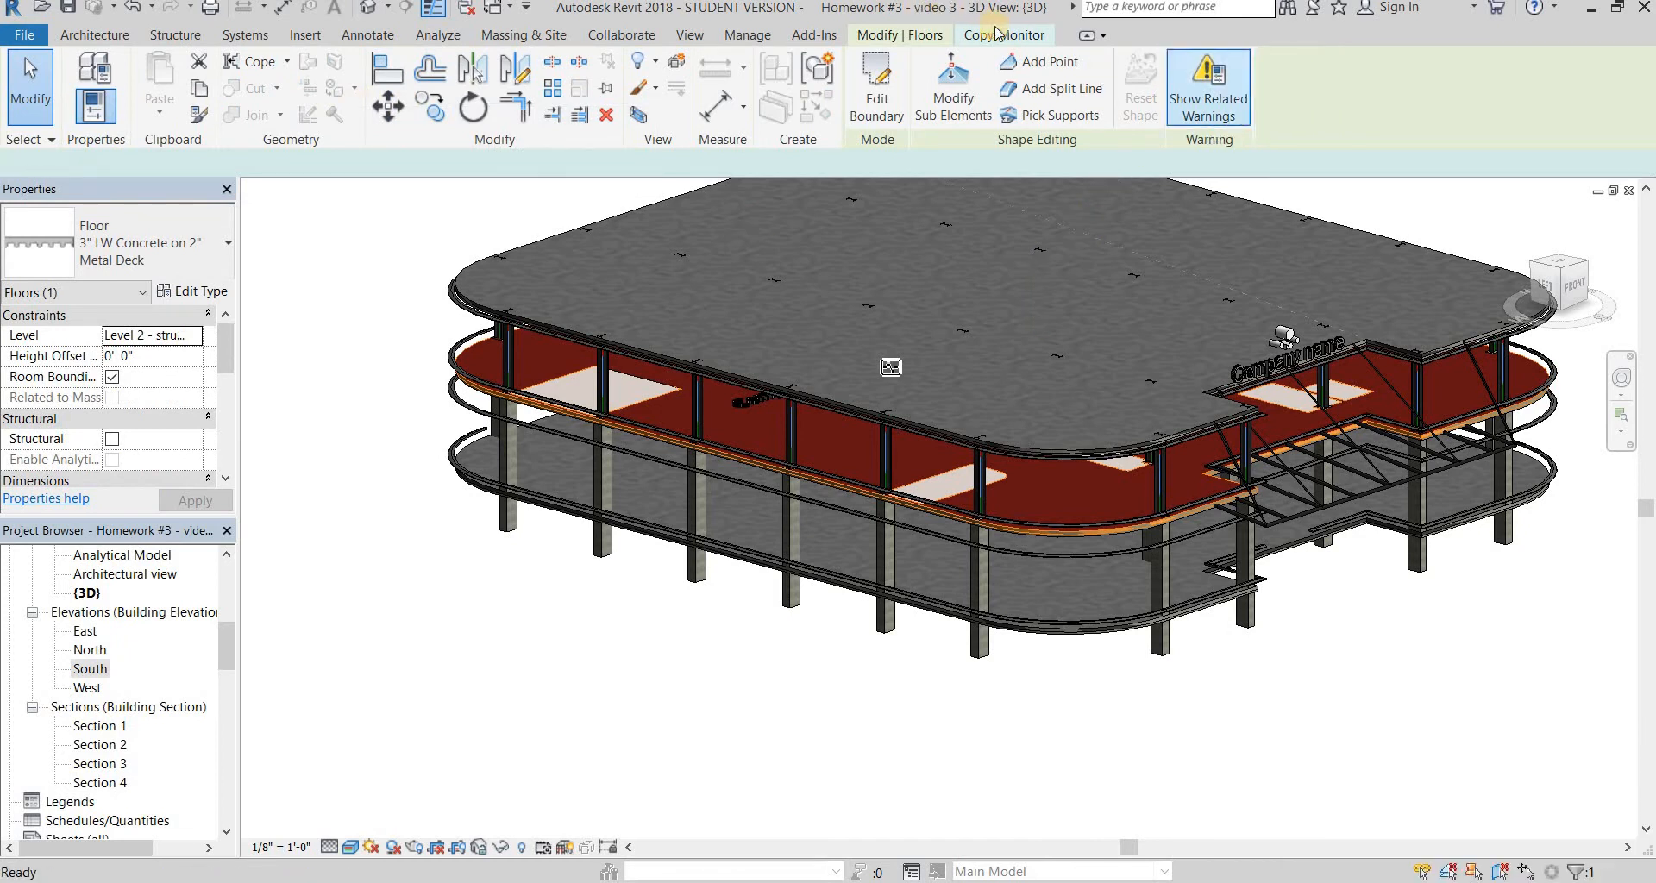
pyautogui.click(1000, 34)
pyautogui.click(357, 79)
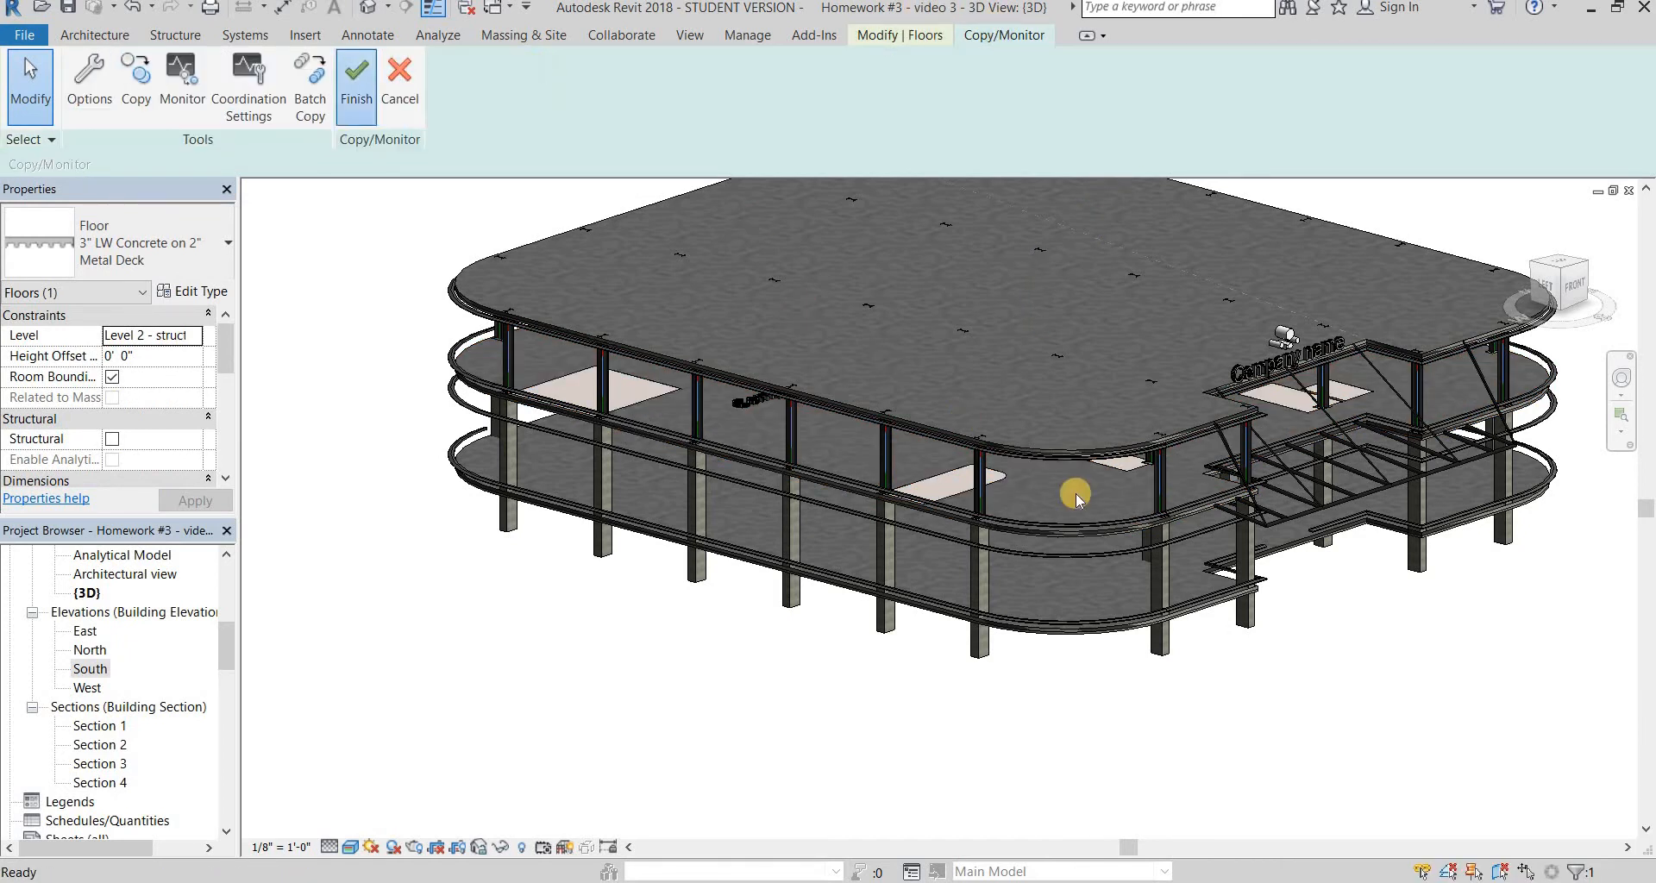
# Select the linked Commercial building model and temporarily hide it in the 3D view
pyautogui.click(1106, 602)
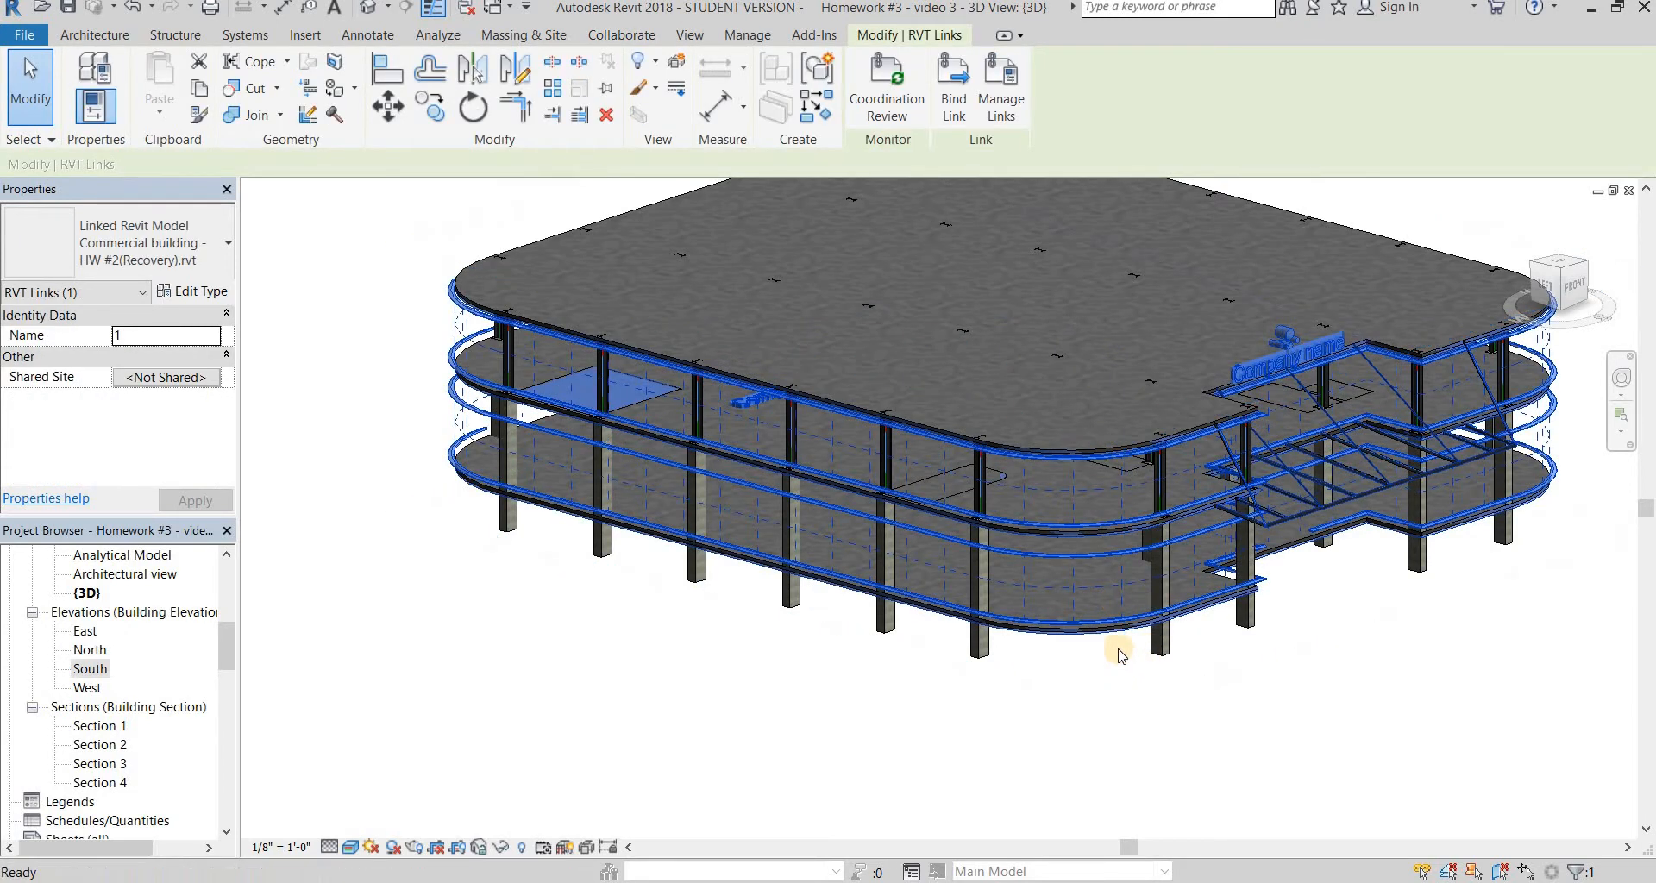
pyautogui.click(1126, 685)
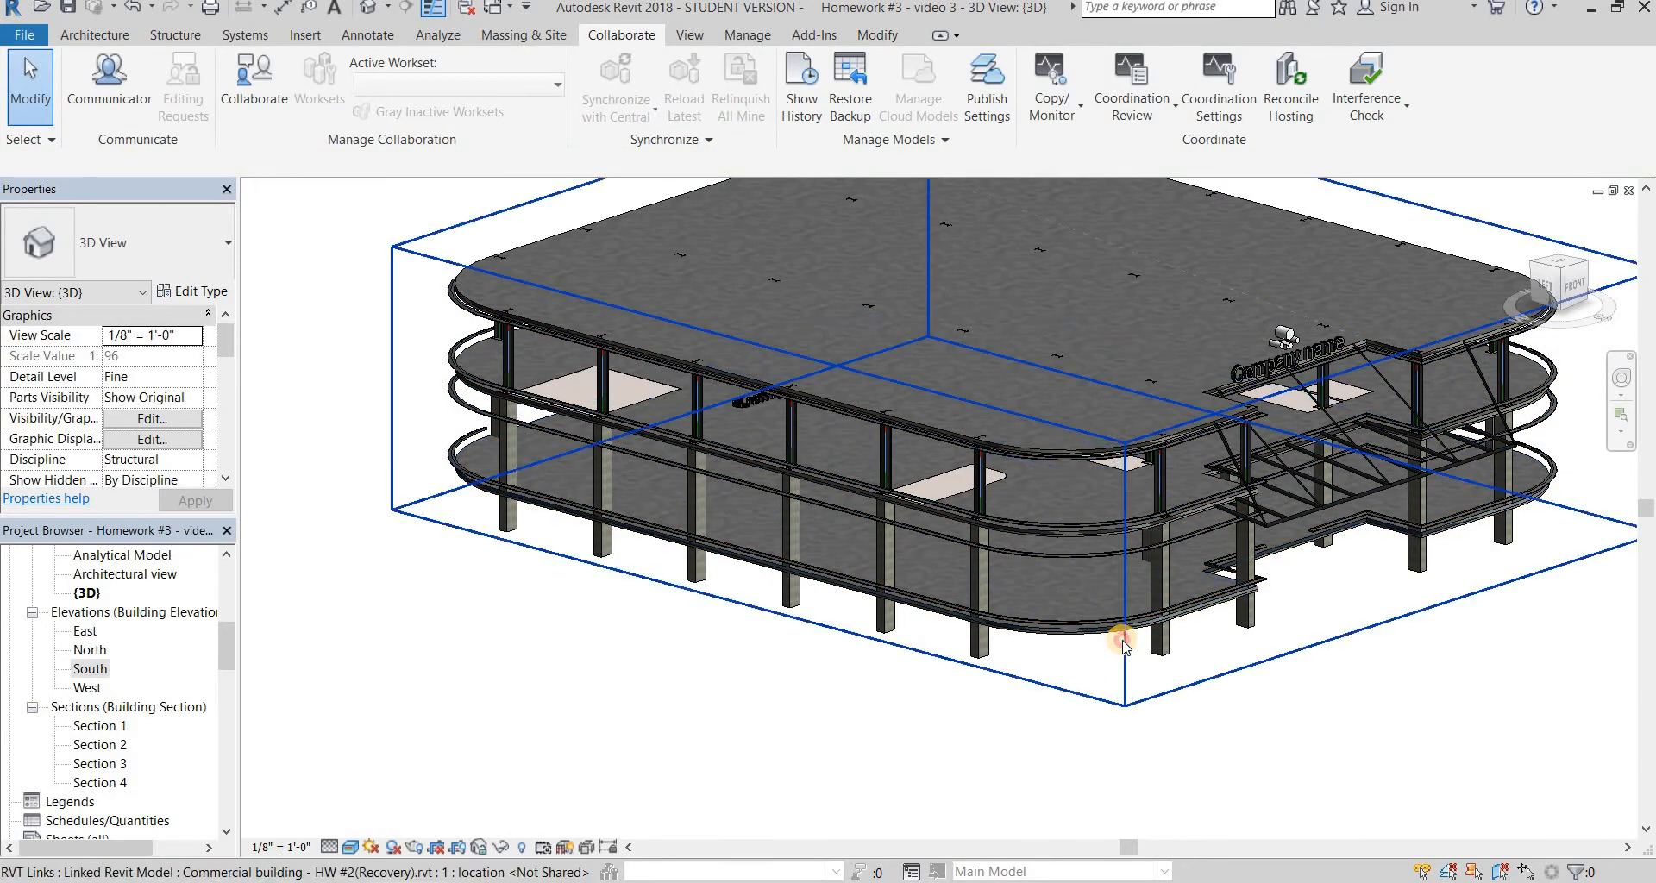
pyautogui.click(1128, 680)
pyautogui.press('h')
pyautogui.press('h')
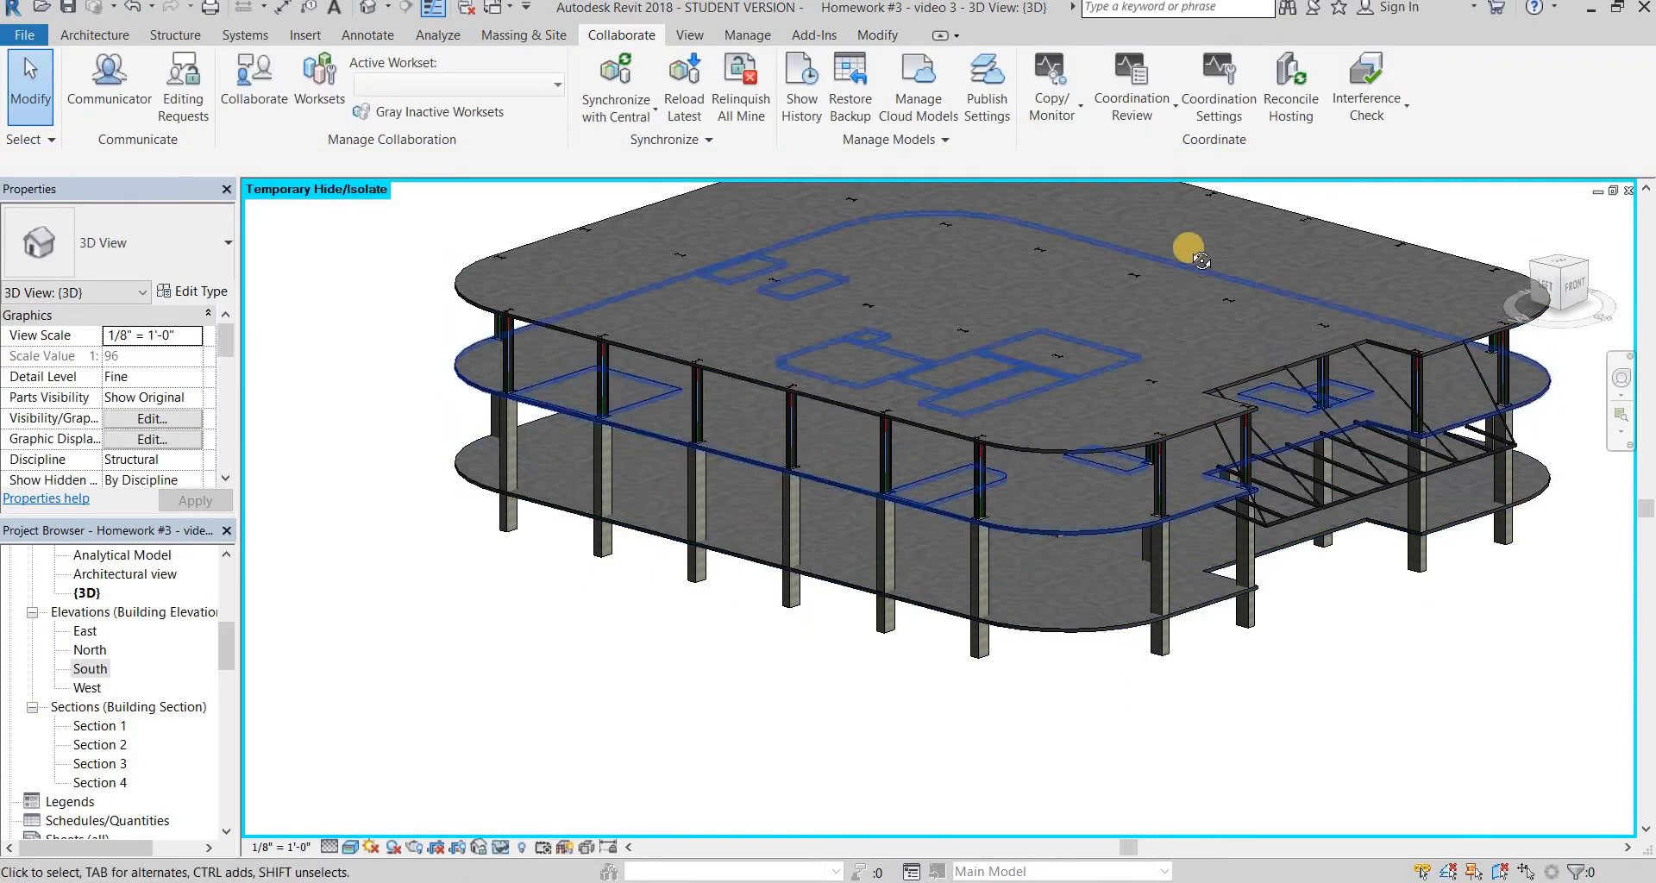
# Change the type of the three copied floor slabs together to 8" Concrete and clear the selection
pyautogui.keyDown('shift'); pyautogui.moveTo(1187, 247); pyautogui.dragTo(1038, 480, button='middle'); pyautogui.keyUp('shift')
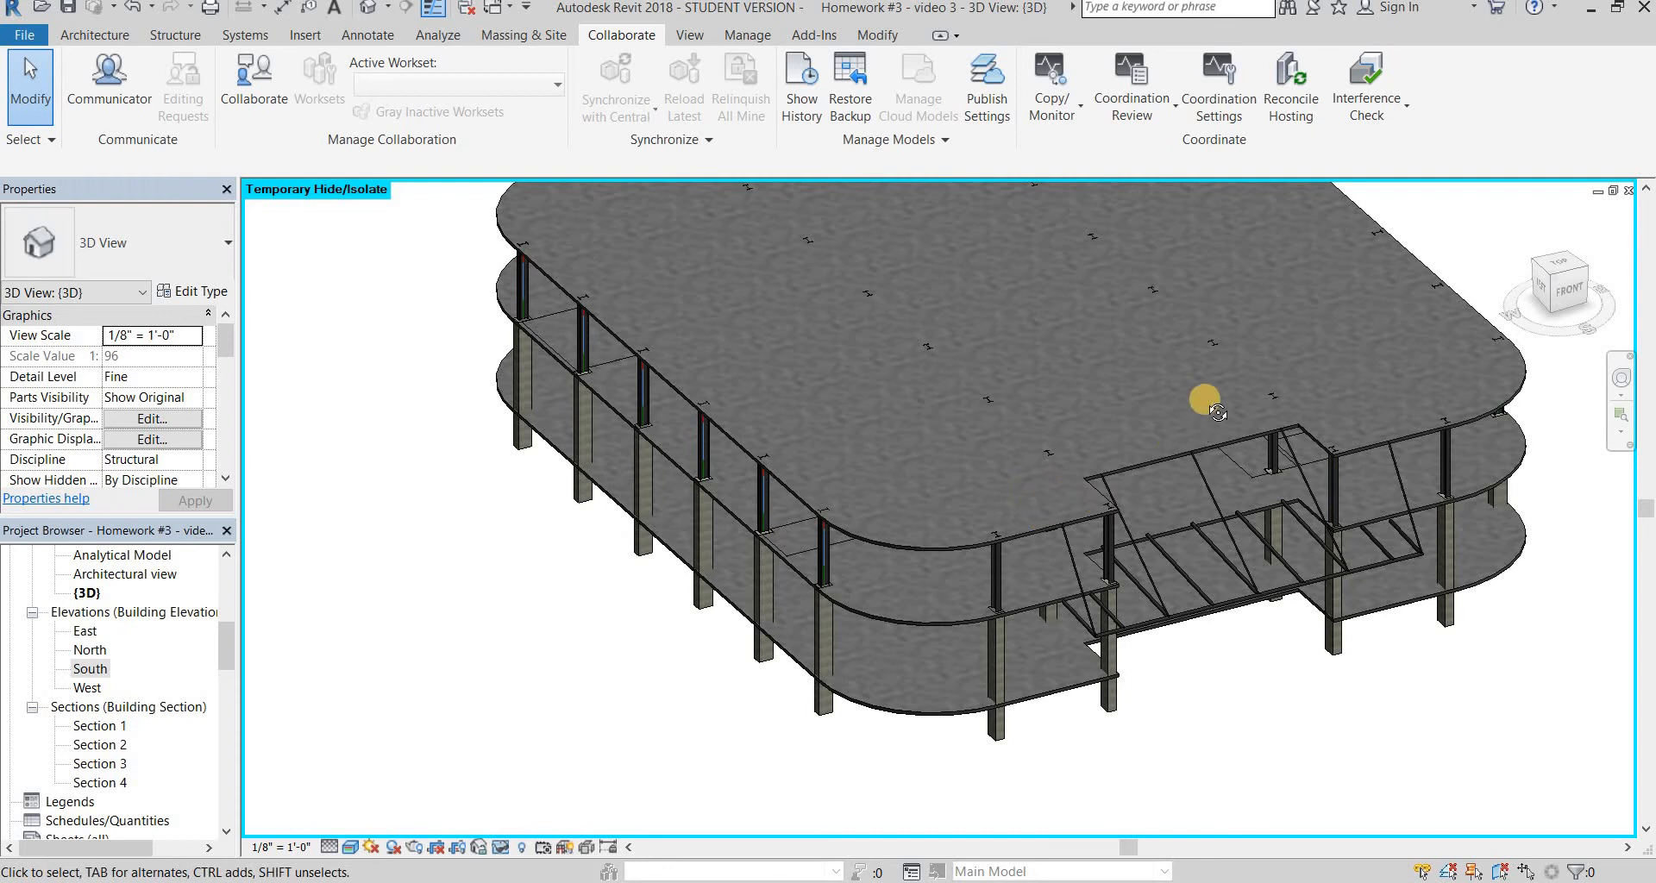
pyautogui.keyDown('shift'); pyautogui.moveTo(1218, 413); pyautogui.dragTo(1095, 435, button='middle'); pyautogui.keyUp('shift')
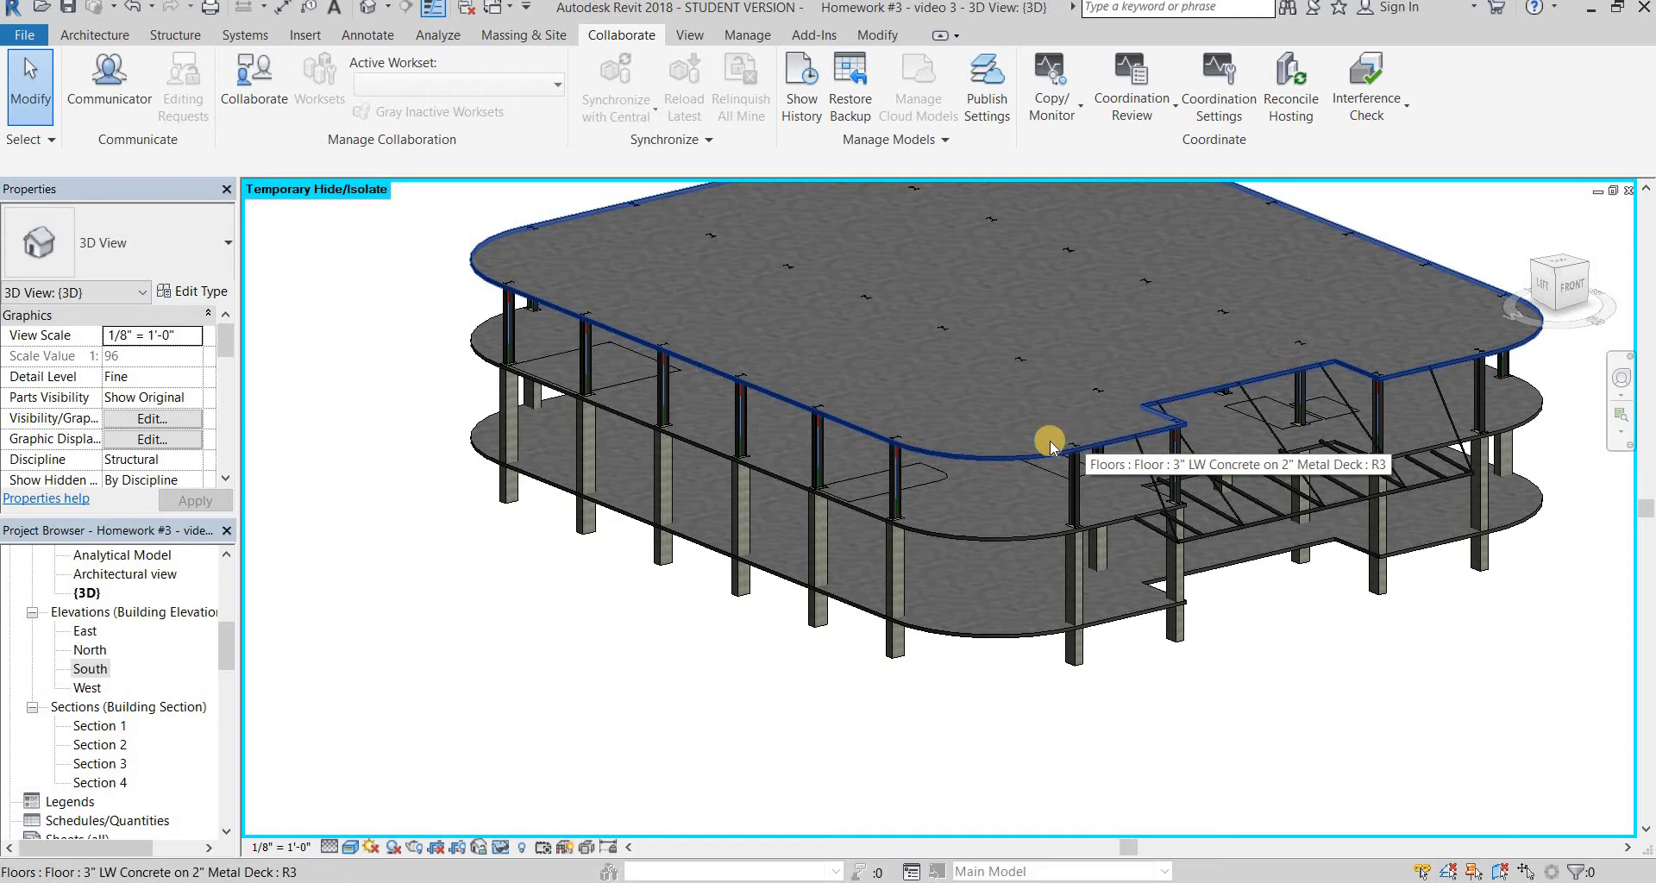
pyautogui.click(1006, 448)
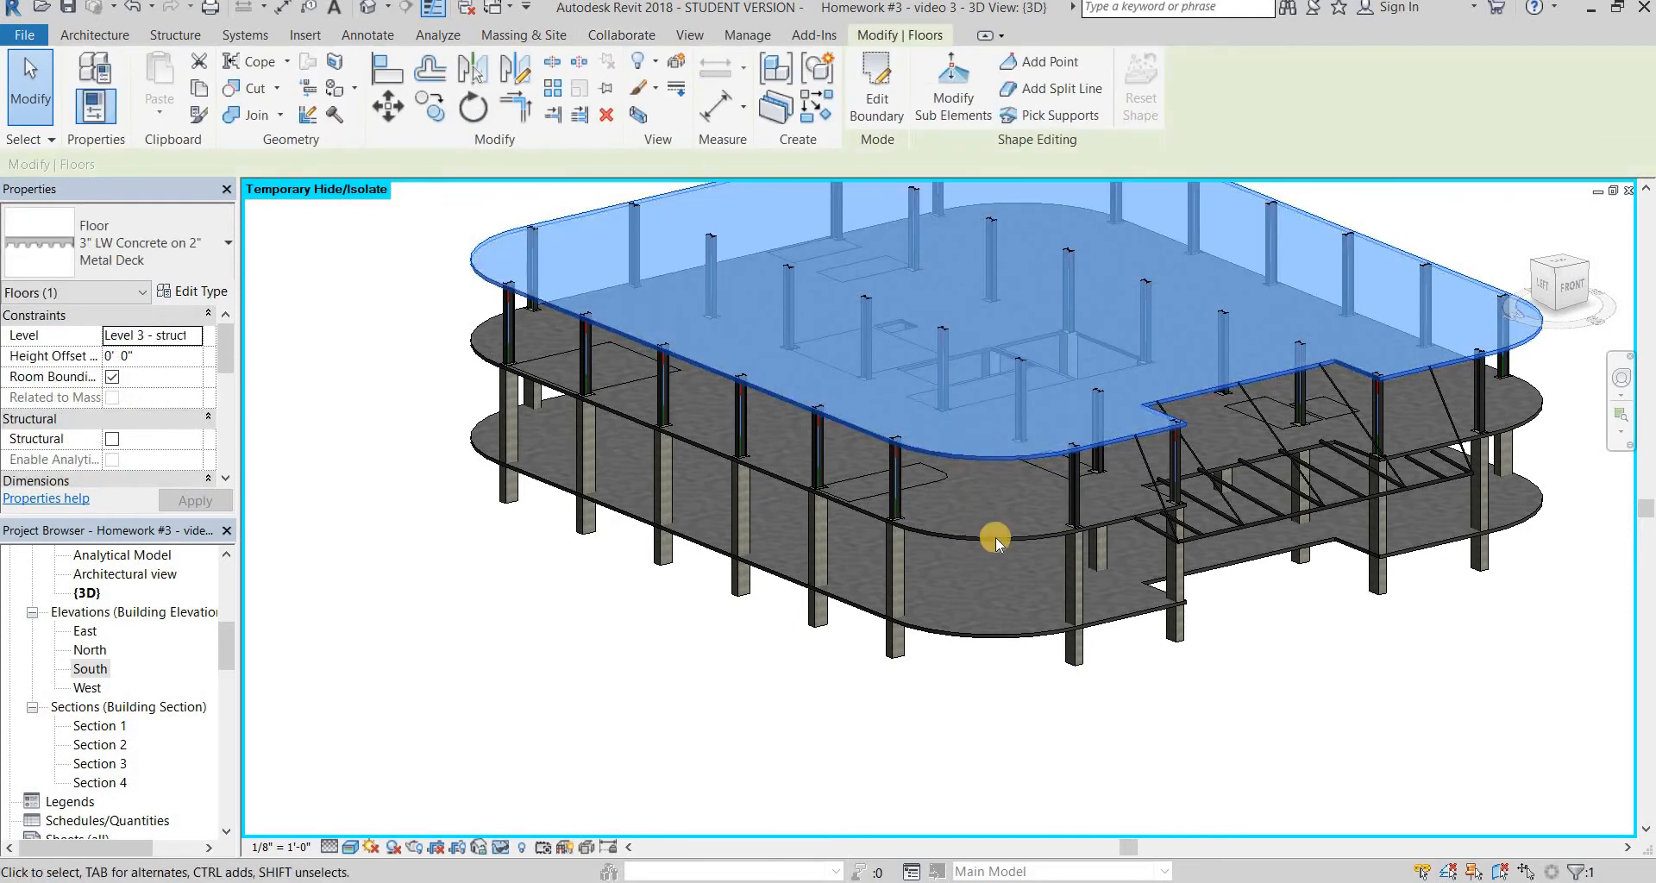
pyautogui.click(996, 640)
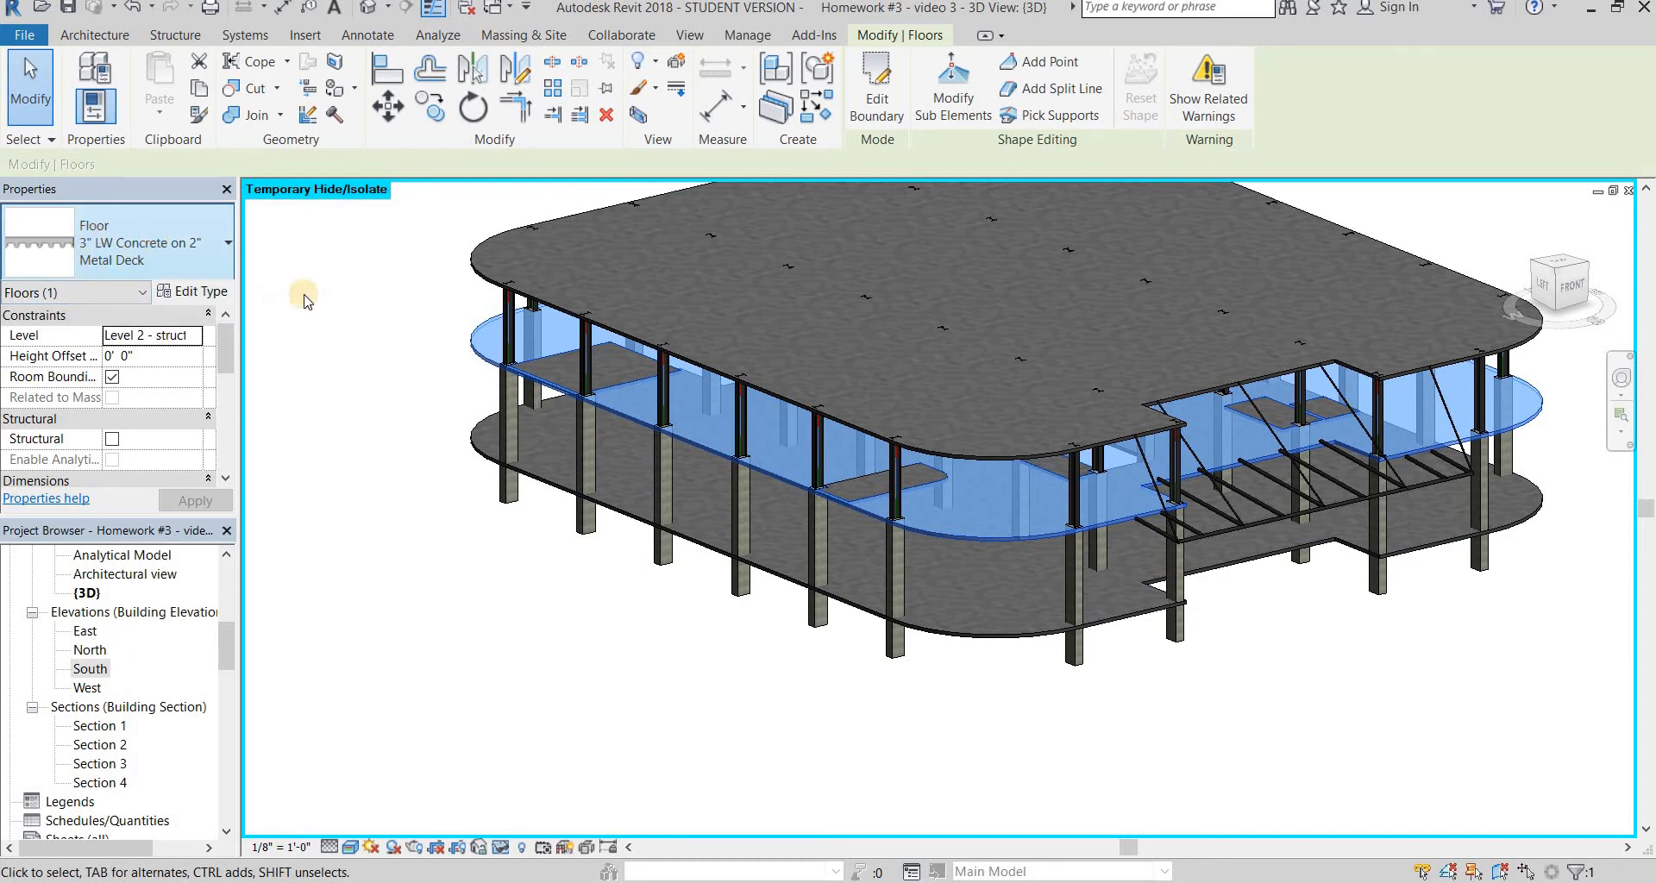
pyautogui.click(1006, 631)
pyautogui.keyDown('ctrl'); pyautogui.click(1008, 537); pyautogui.keyUp('ctrl')
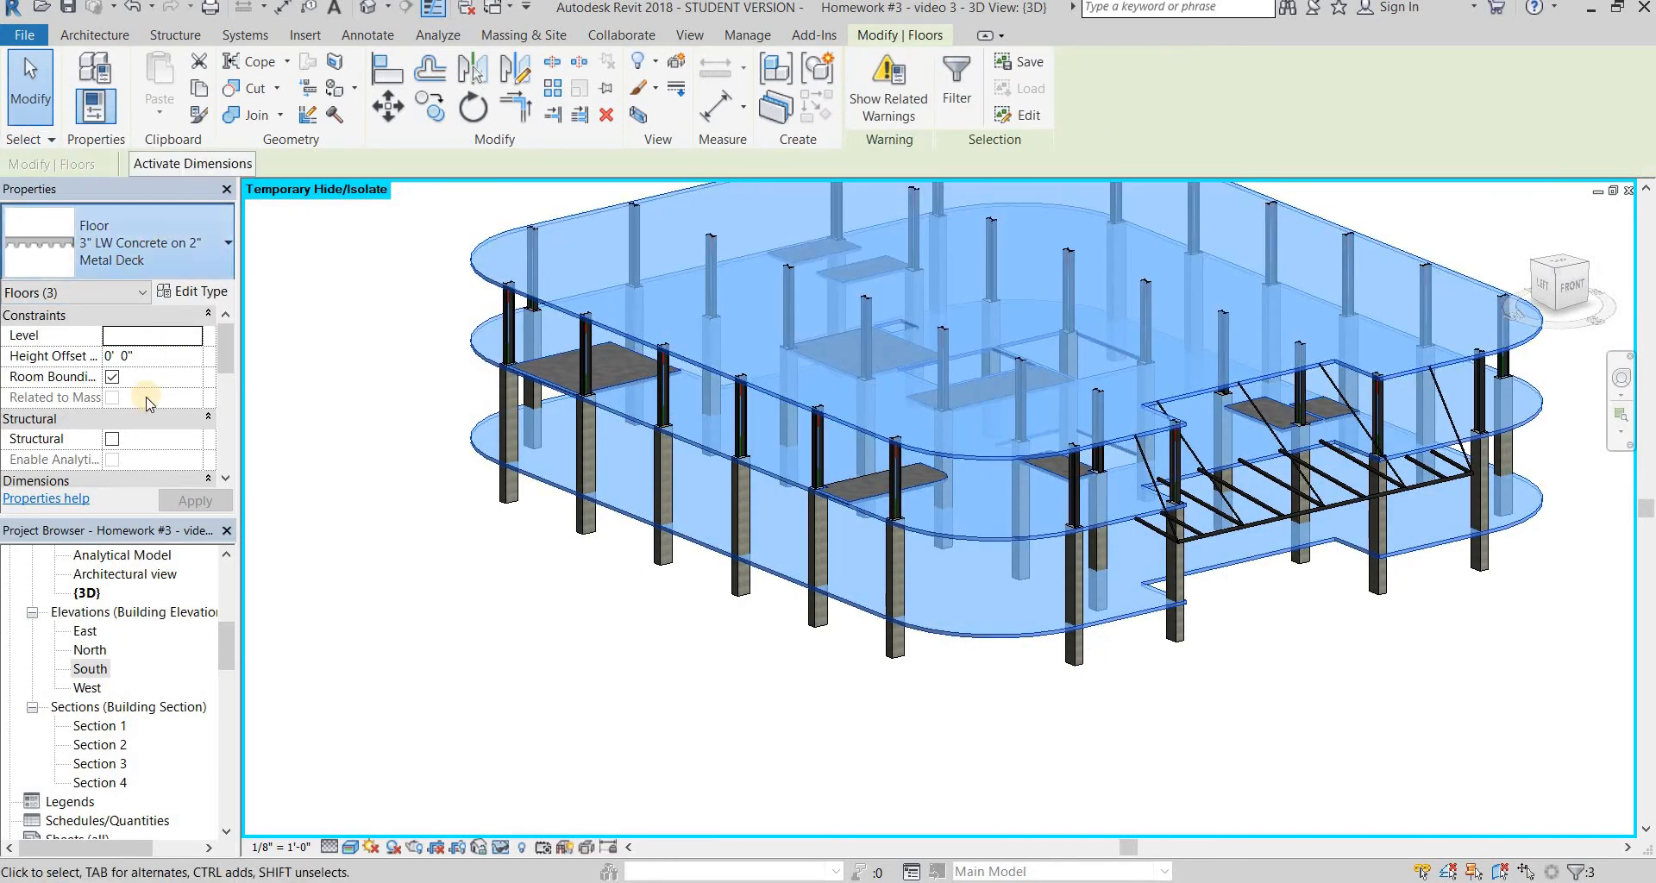
pyautogui.click(121, 243)
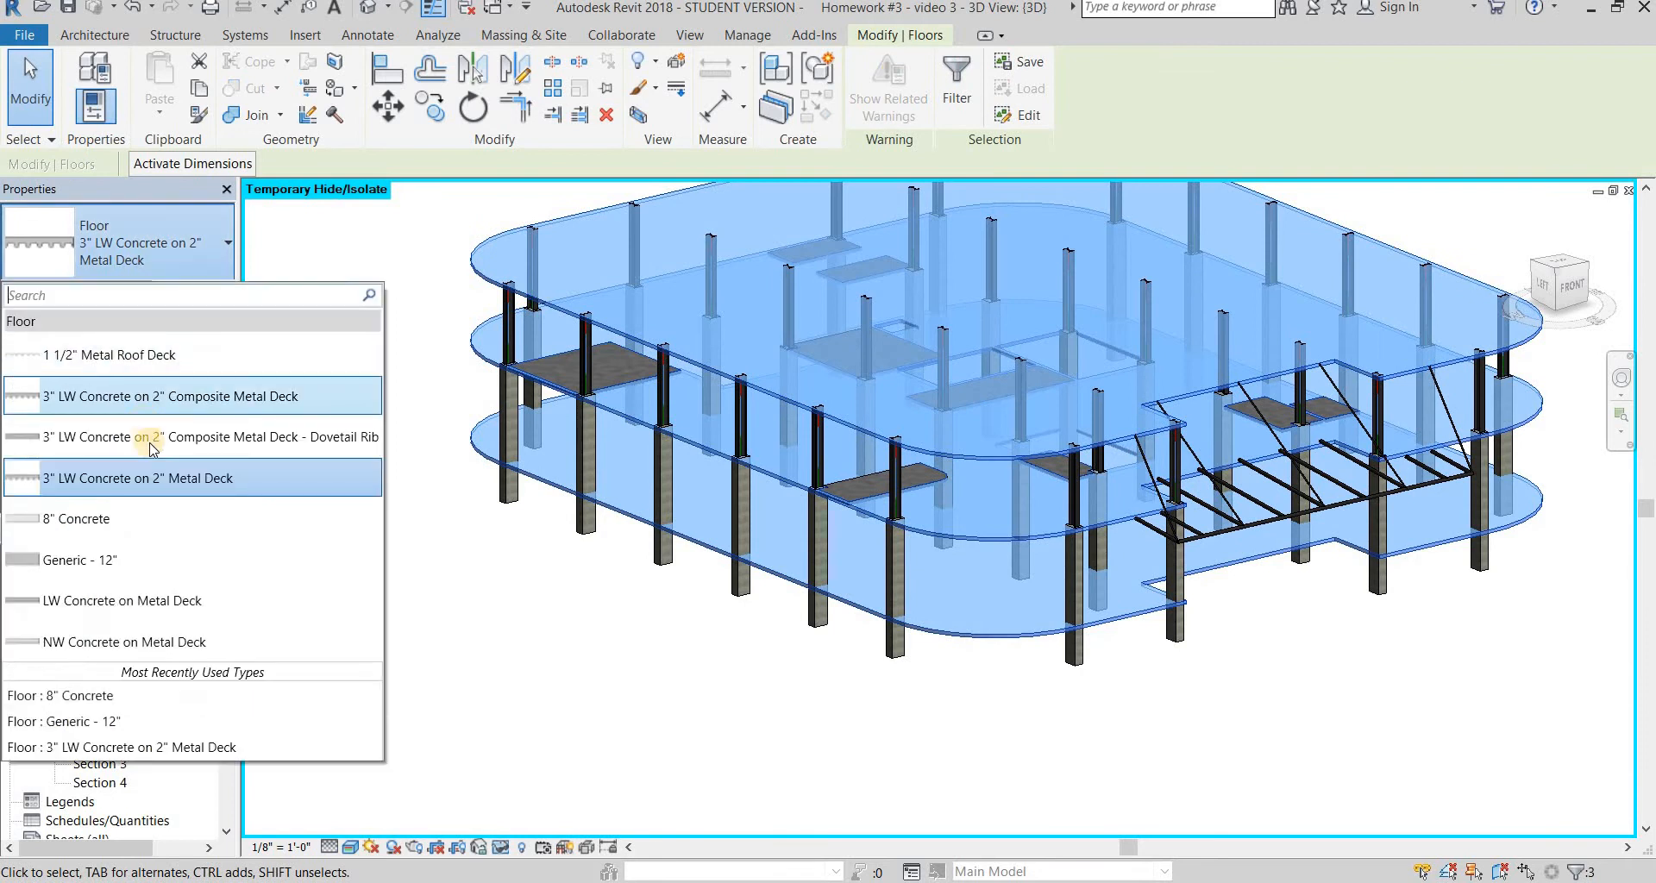
pyautogui.click(164, 519)
pyautogui.click(876, 472)
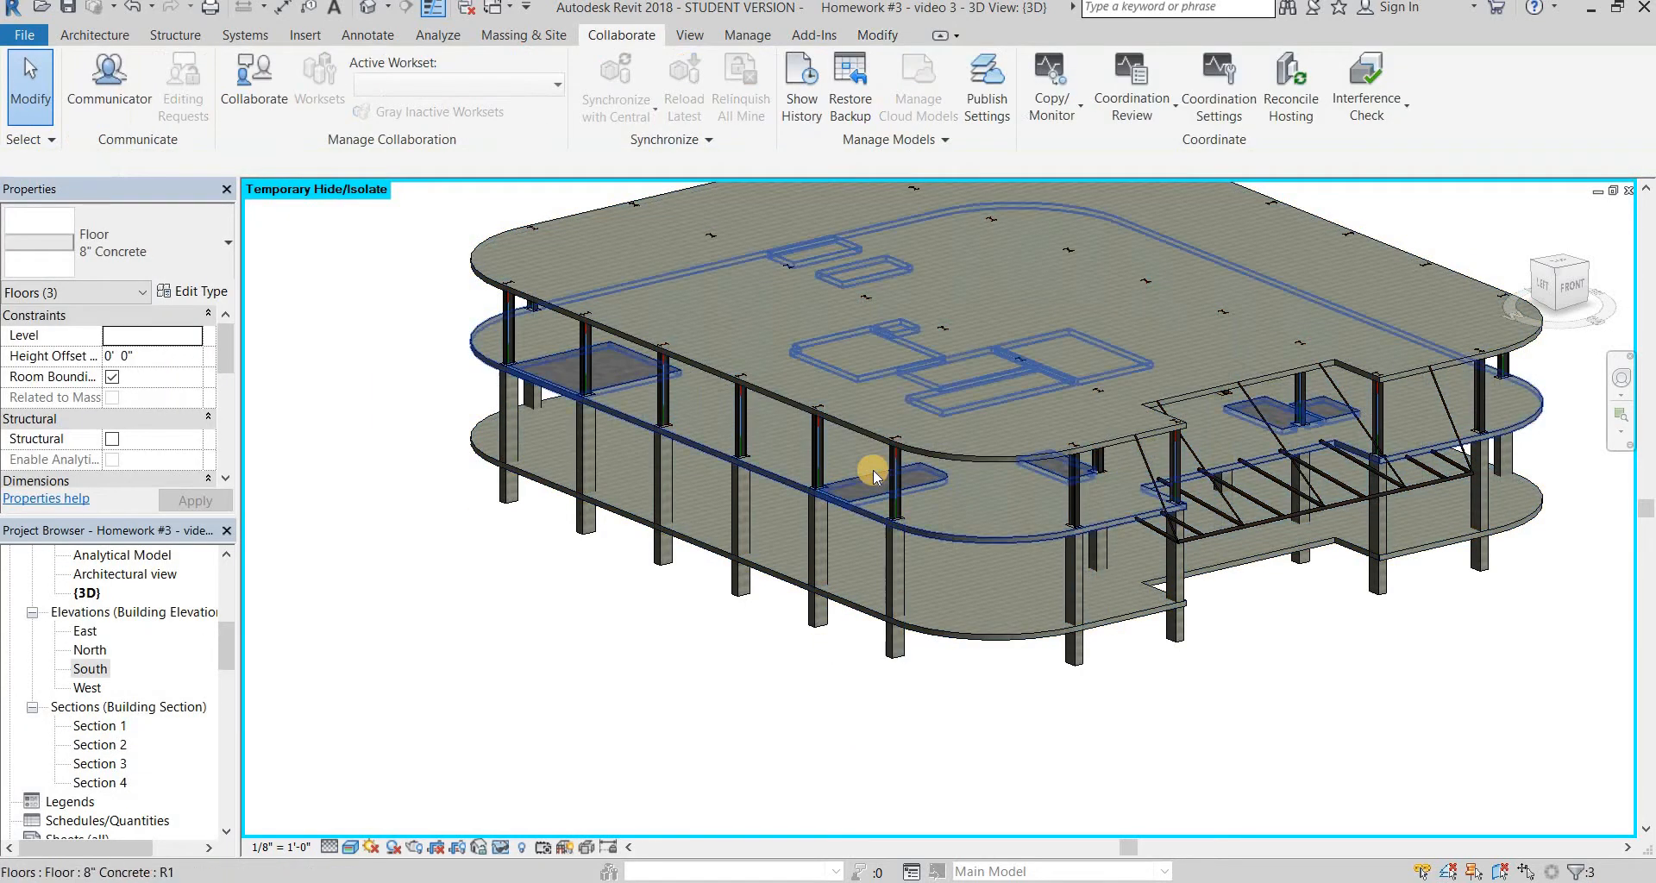
# Change the floor filling the middle slab's openings to the 8" Concrete type and clear the selection
pyautogui.click(846, 480)
pyautogui.click(846, 480)
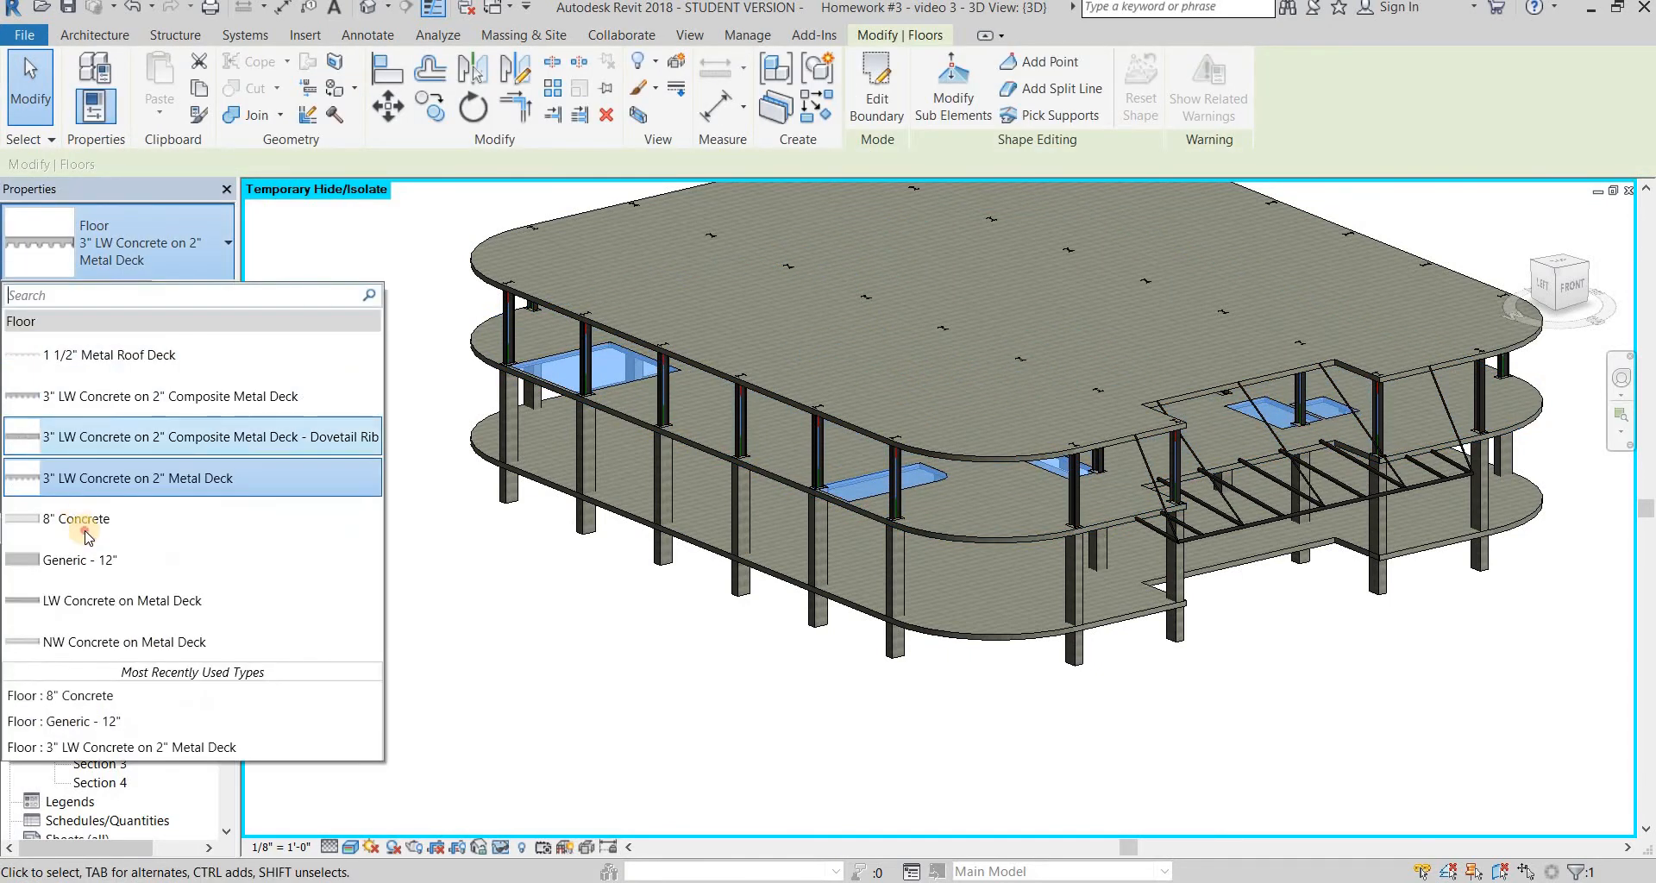
pyautogui.click(81, 526)
pyautogui.click(830, 658)
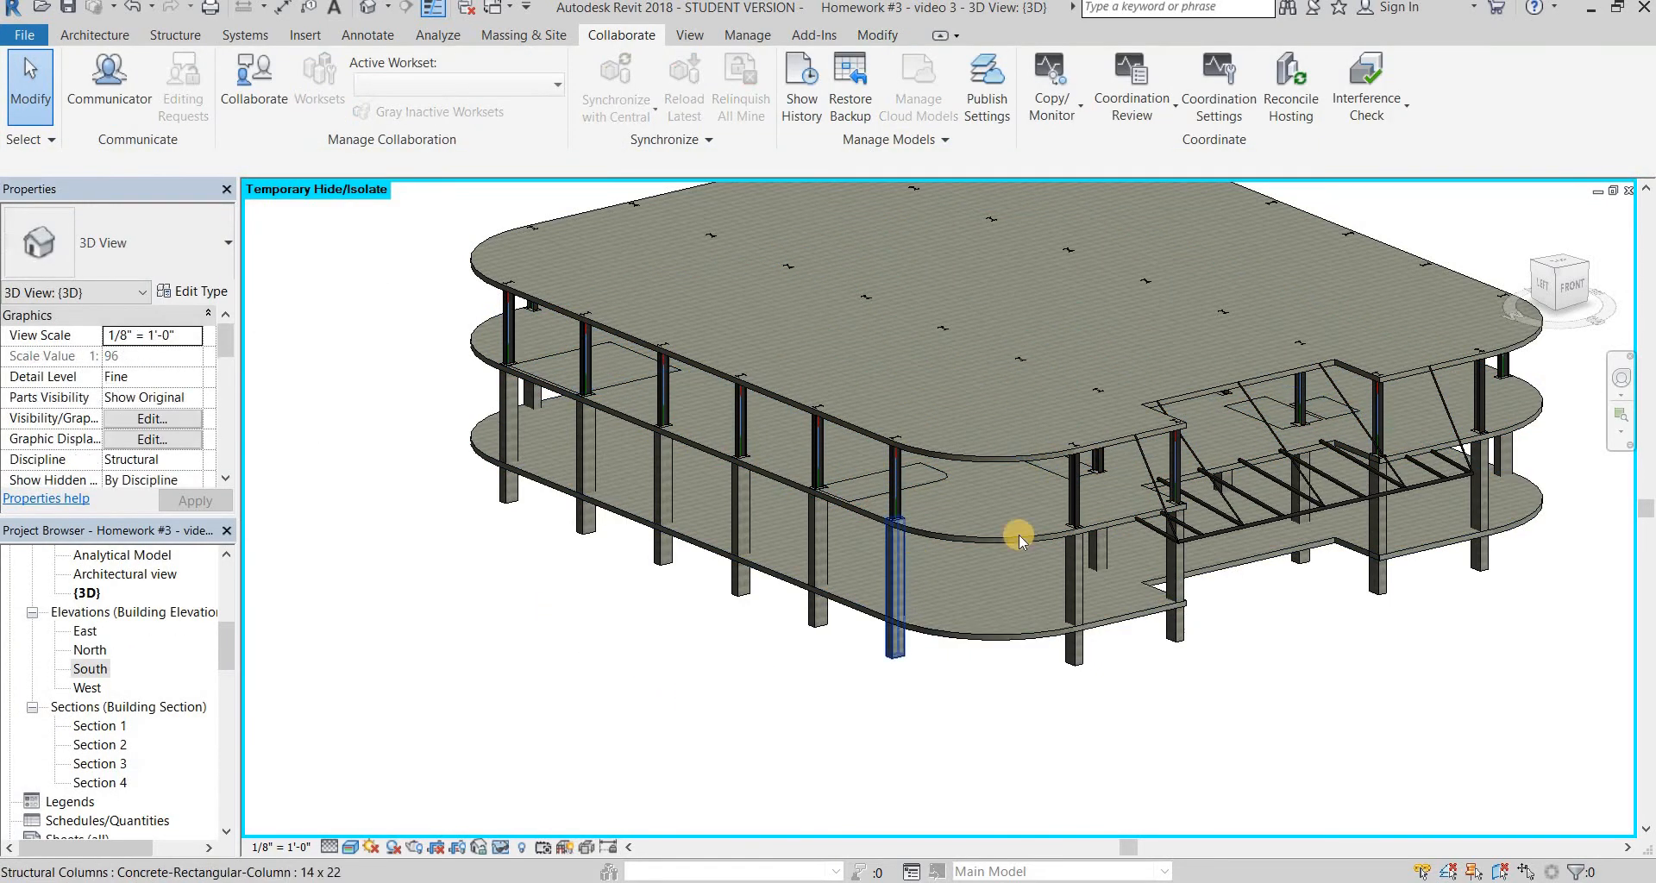
# Examine the entrance canopy framing and reset the temporary hide to bring back the linked building model
pyautogui.keyDown('shift'); pyautogui.moveTo(710, 414); pyautogui.dragTo(1111, 542, button='middle'); pyautogui.keyUp('shift')
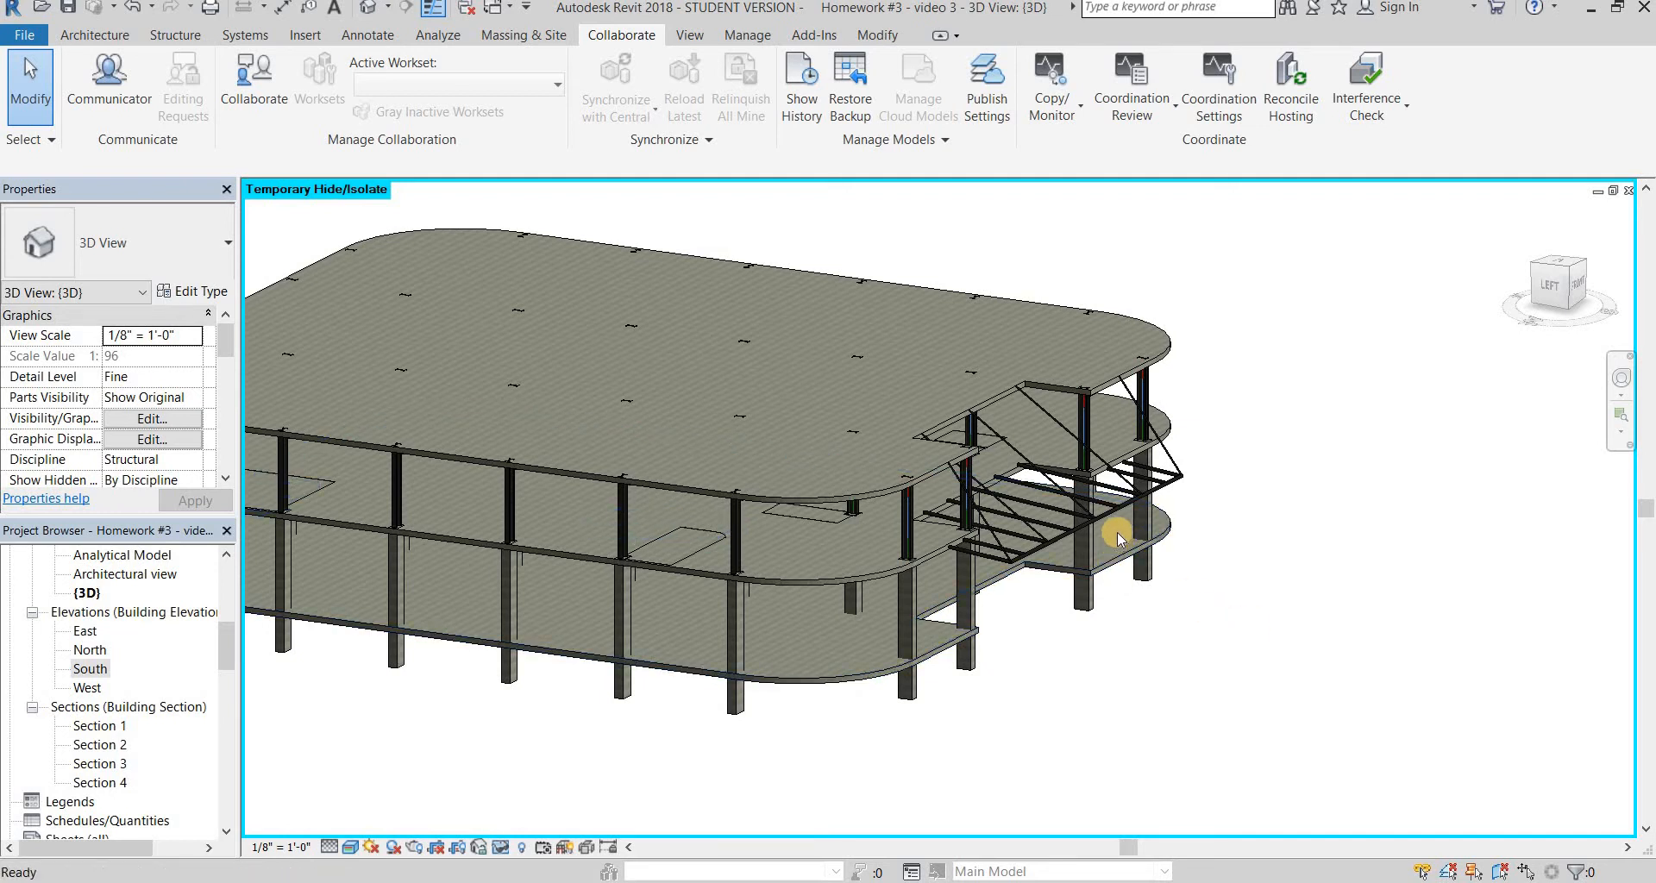
pyautogui.scroll(2, 1113, 535)
pyautogui.scroll(2, 1050, 429)
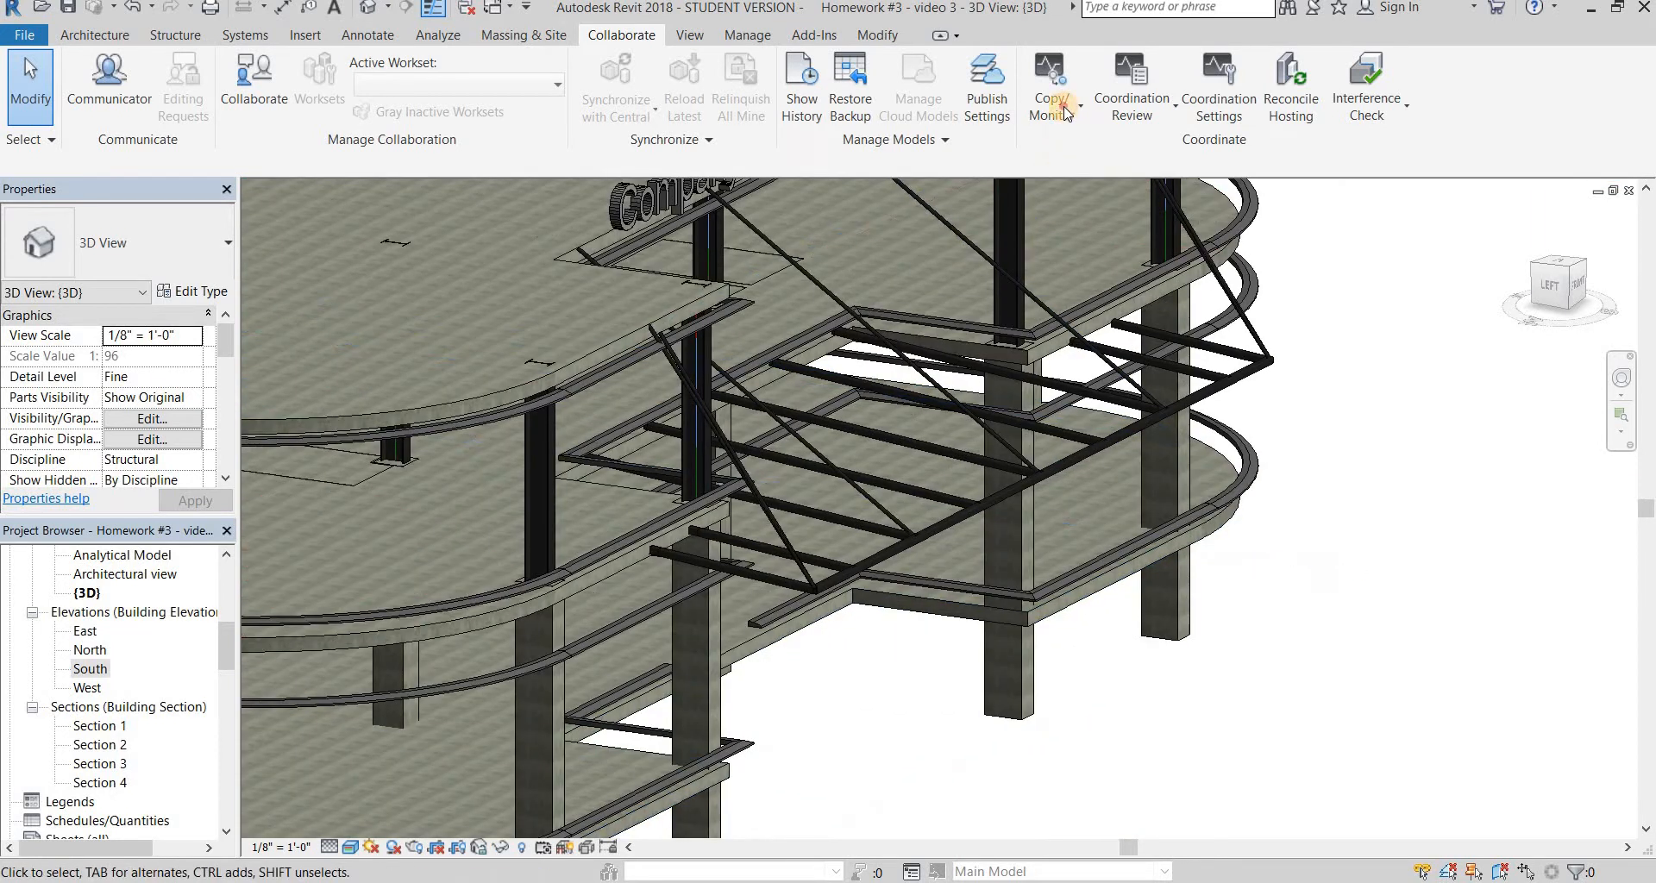
pyautogui.click(1051, 95)
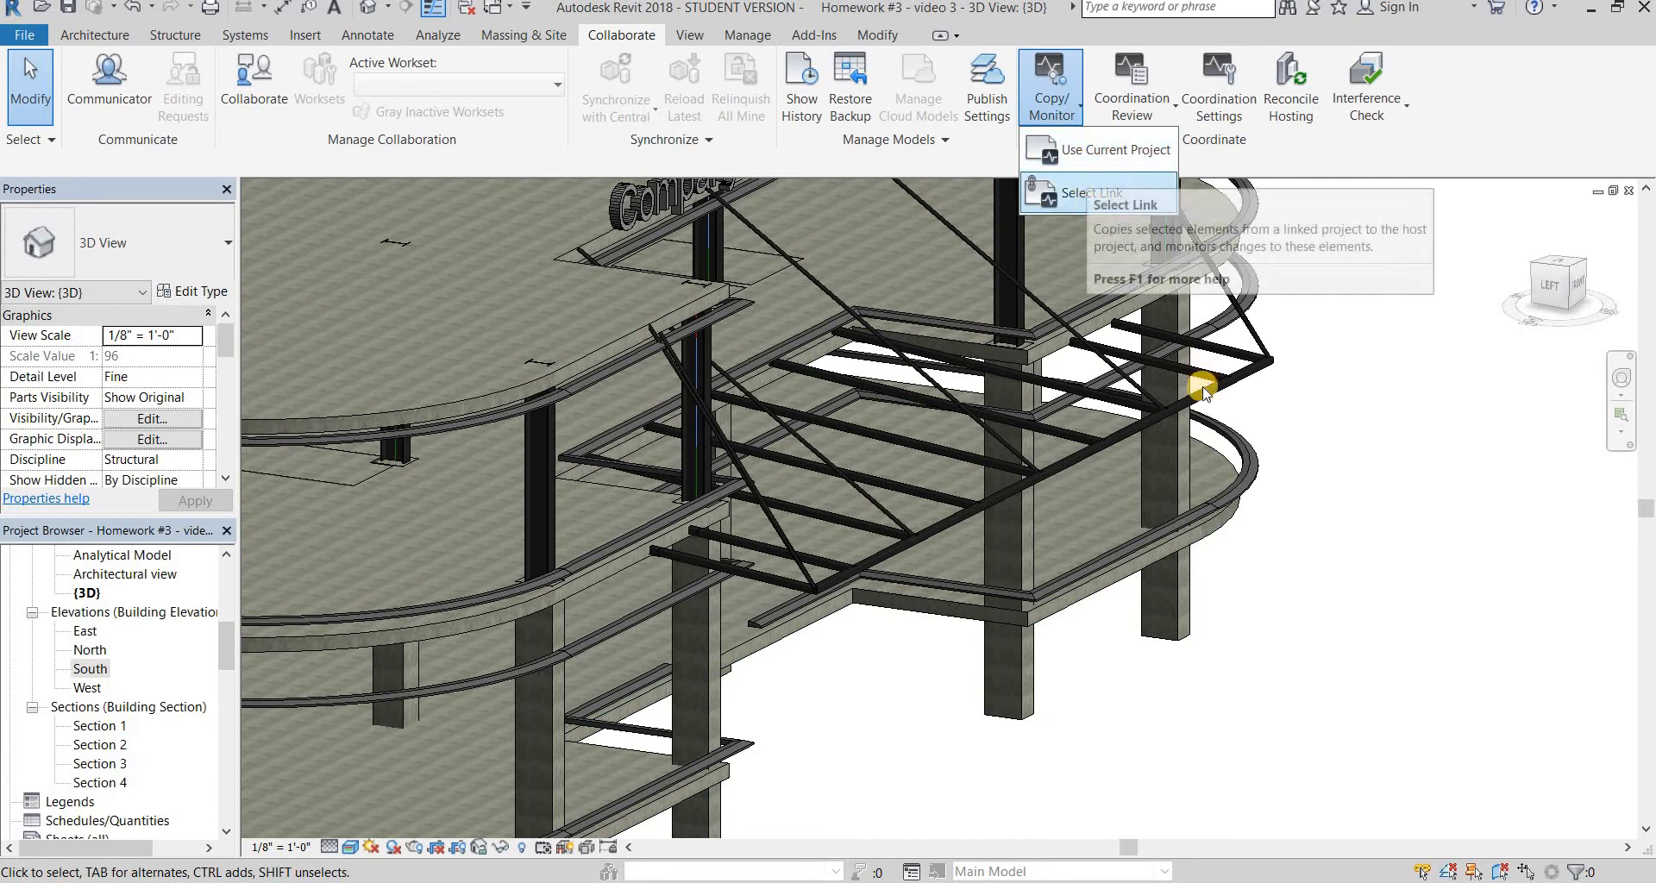
pyautogui.click(1092, 192)
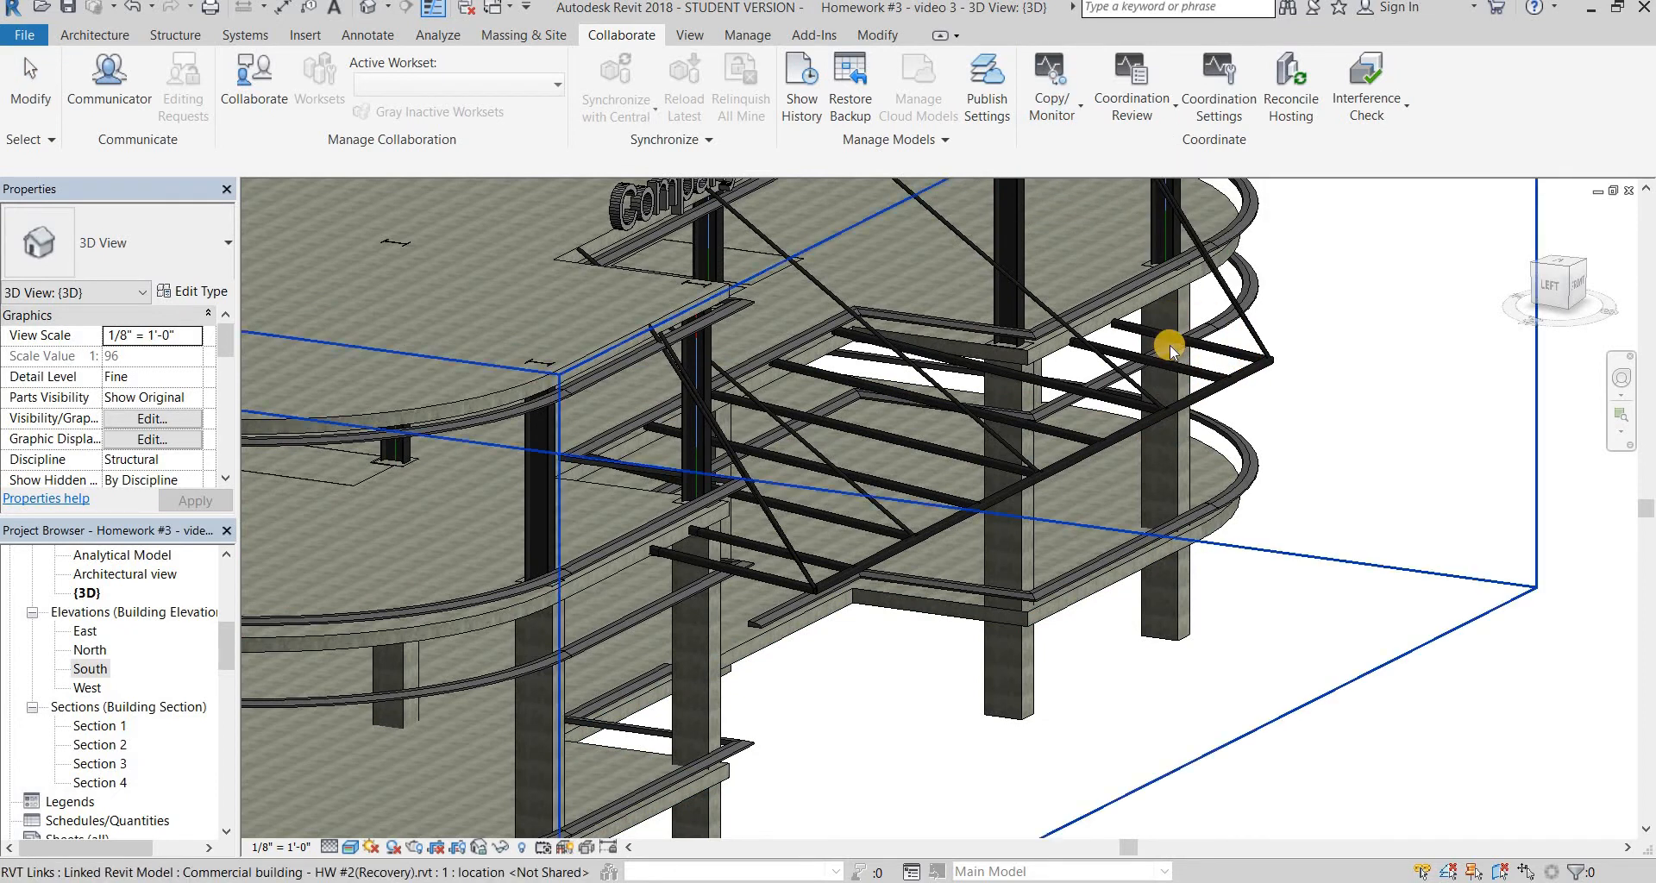
pyautogui.scroll(-5, 1170, 345)
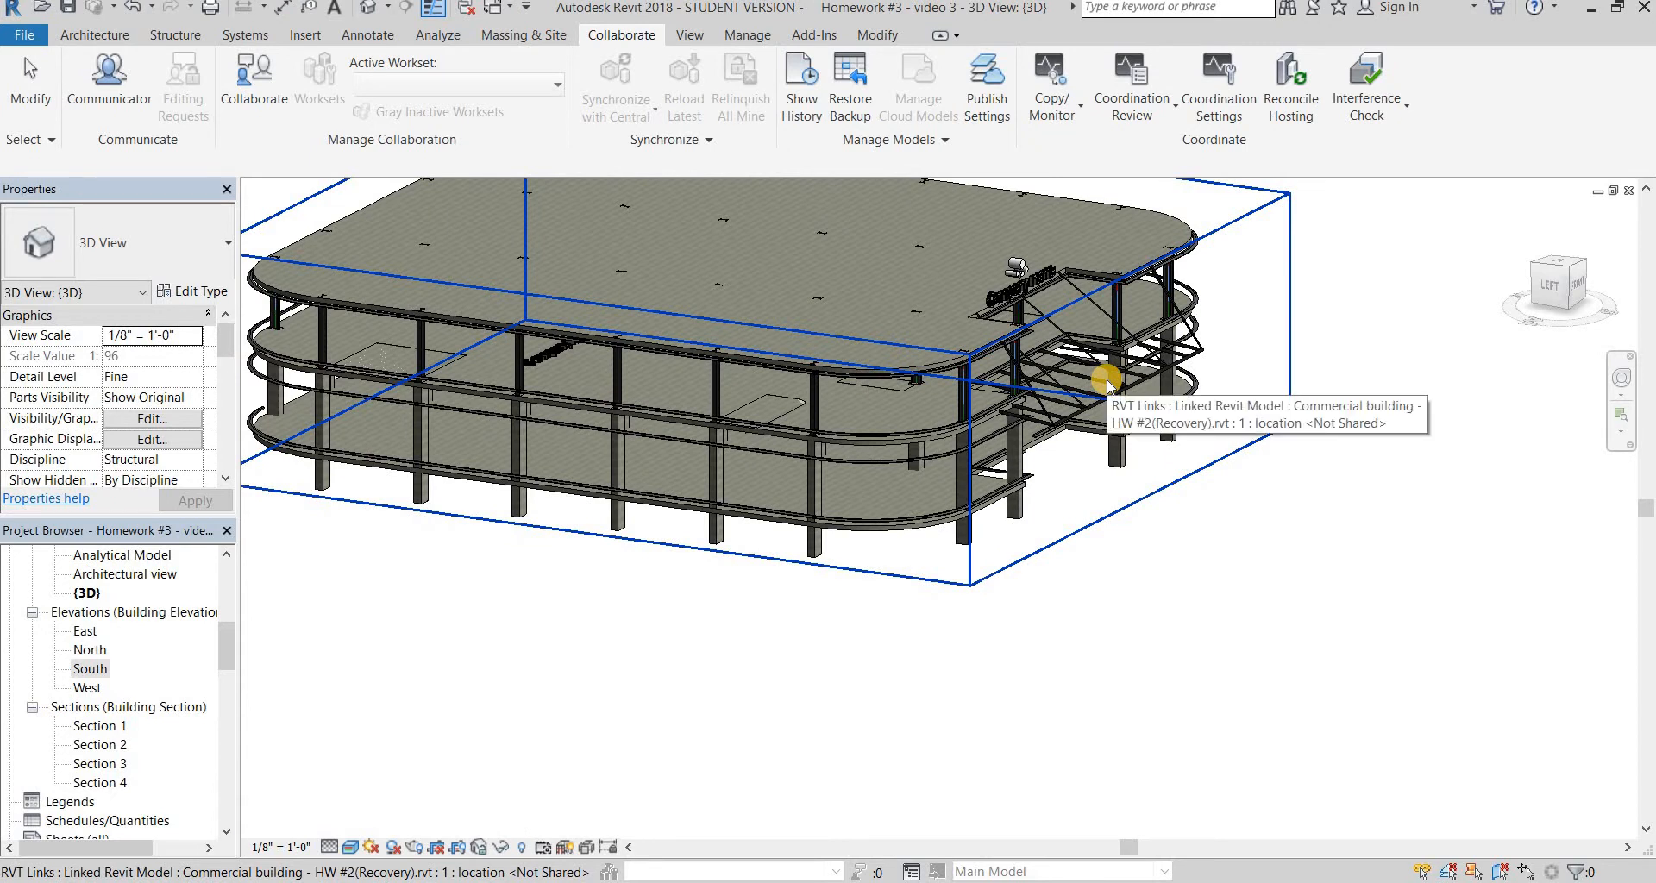
pyautogui.click(1052, 110)
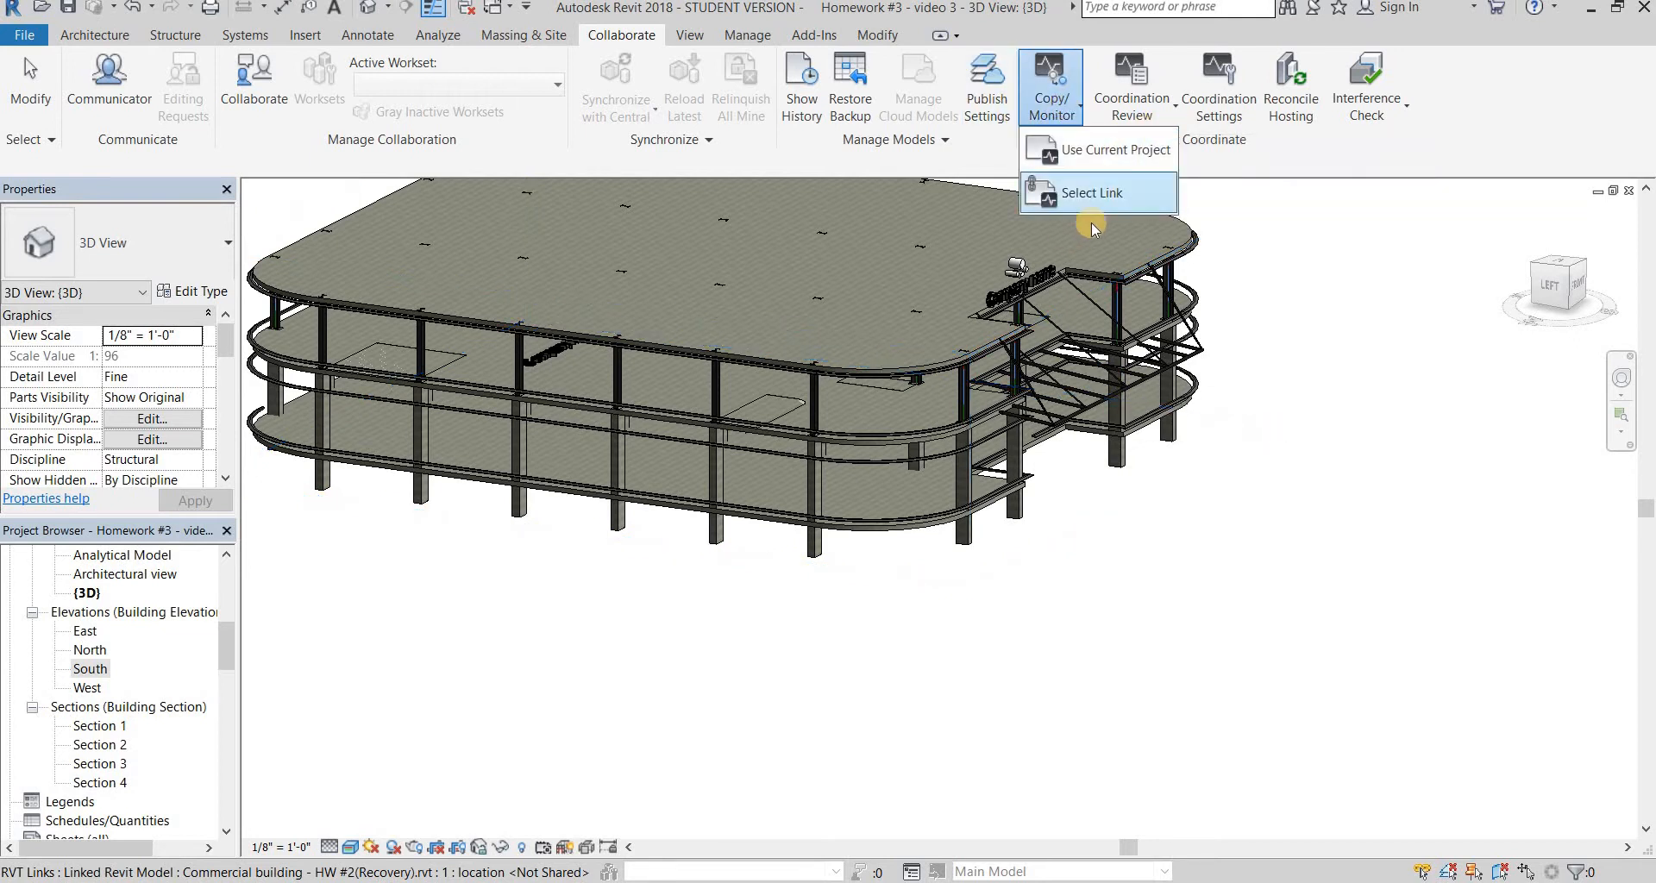
pyautogui.click(1113, 353)
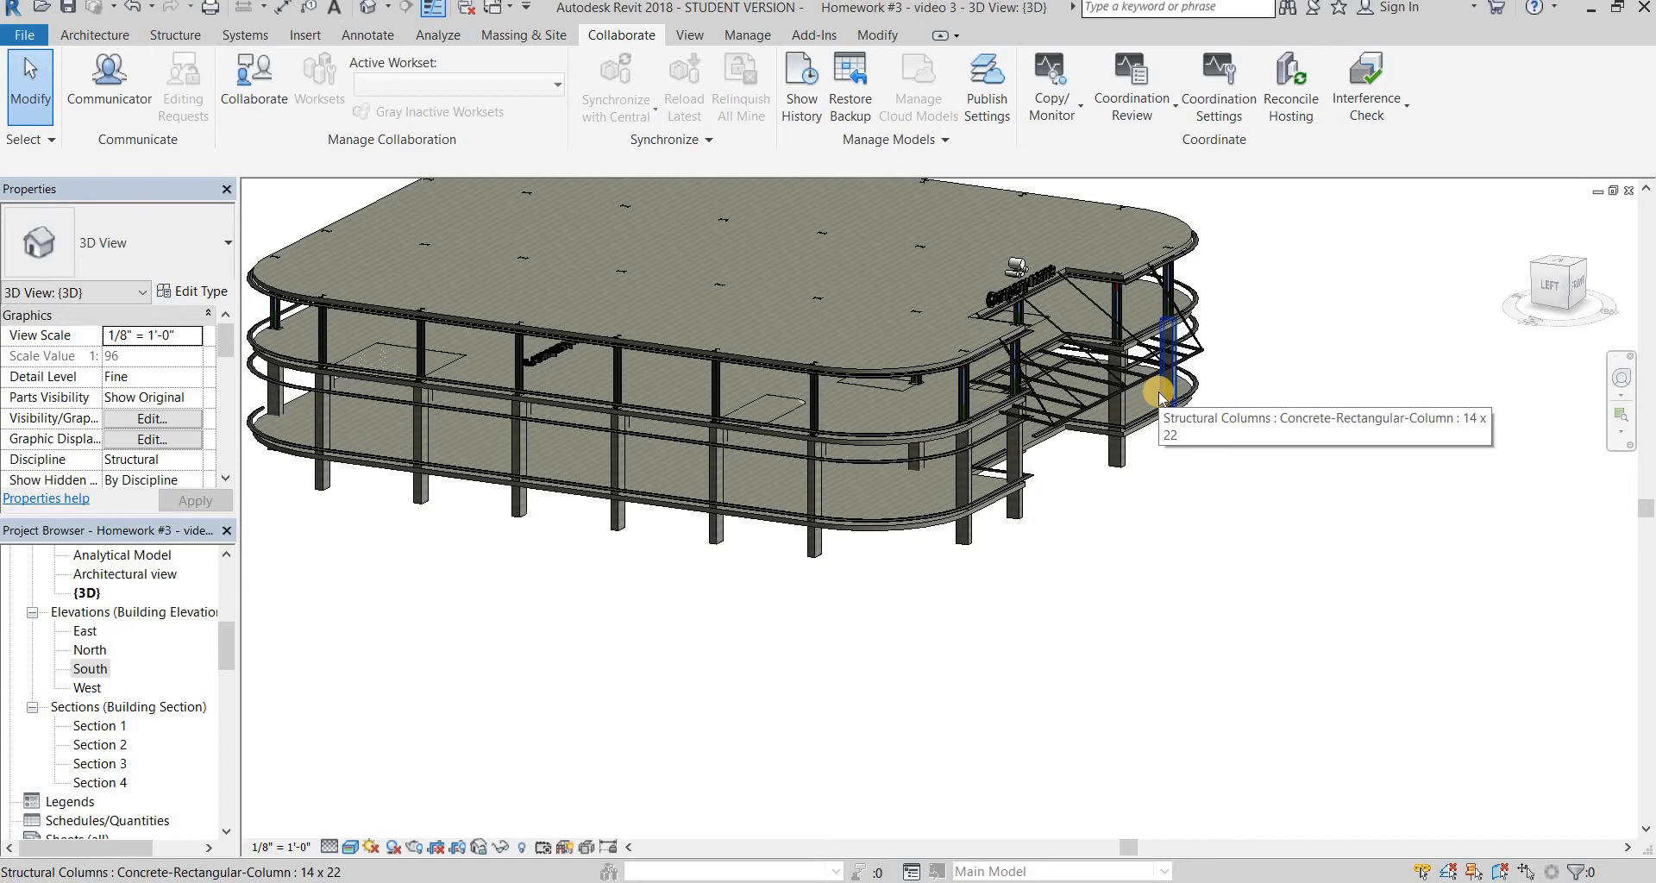
# Start an isolated structural foundation using the Footing-Rectangular 72" x 48" x 18" type
pyautogui.keyDown('shift'); pyautogui.moveTo(1163, 470); pyautogui.dragTo(990, 469, button='middle'); pyautogui.keyUp('shift')
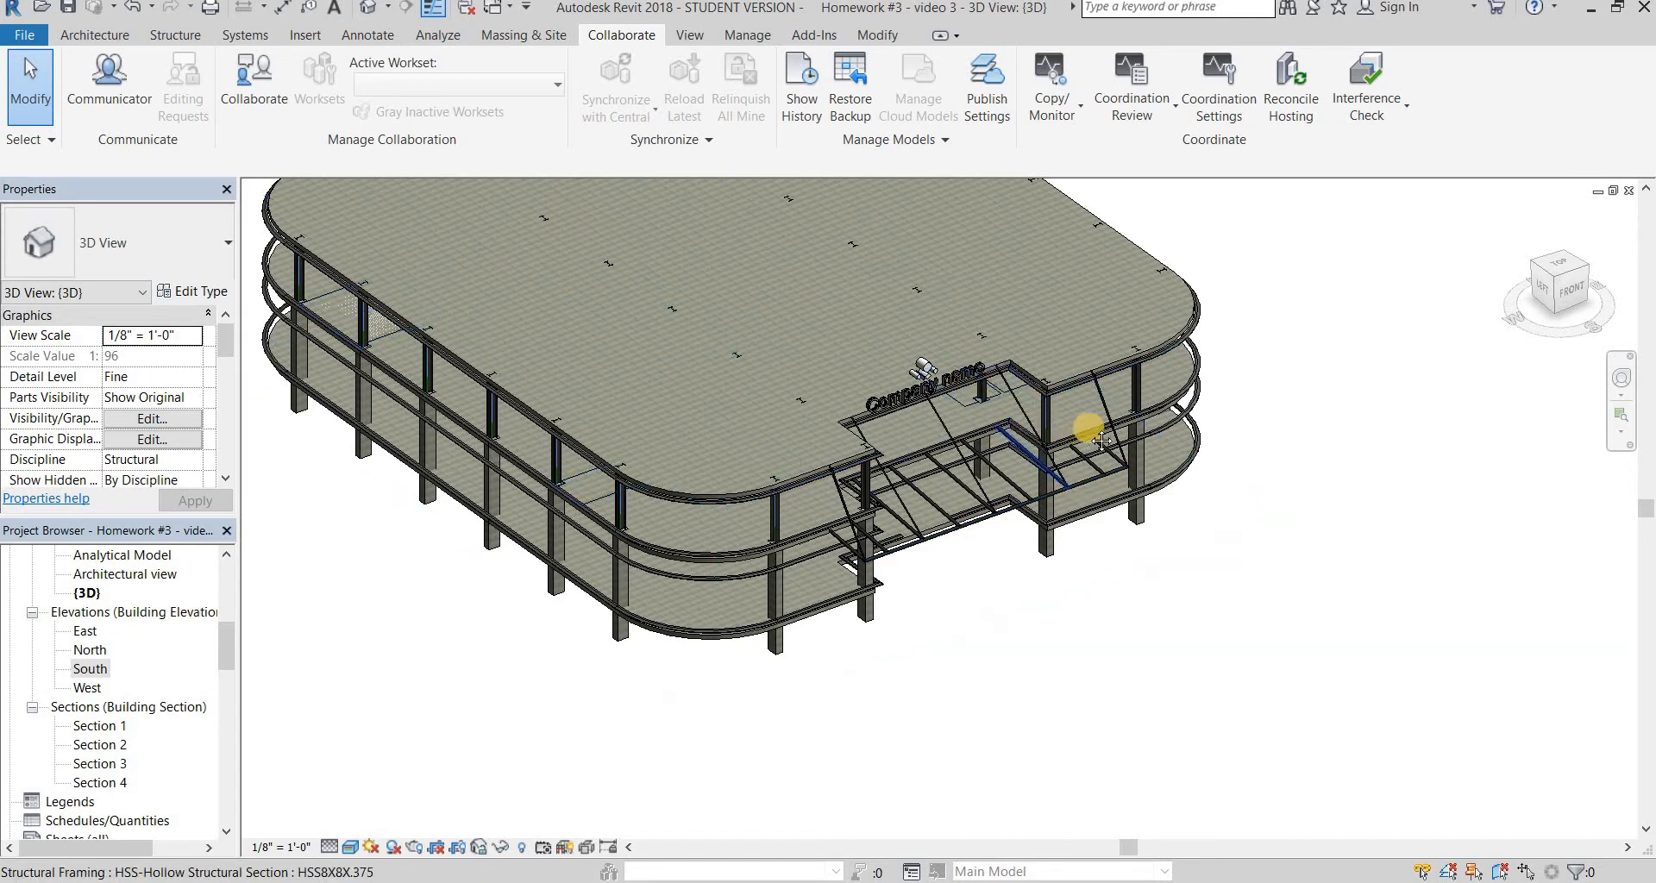
pyautogui.moveTo(1025, 425); pyautogui.dragTo(1089, 424, button='middle')
pyautogui.scroll(-2, 1156, 380)
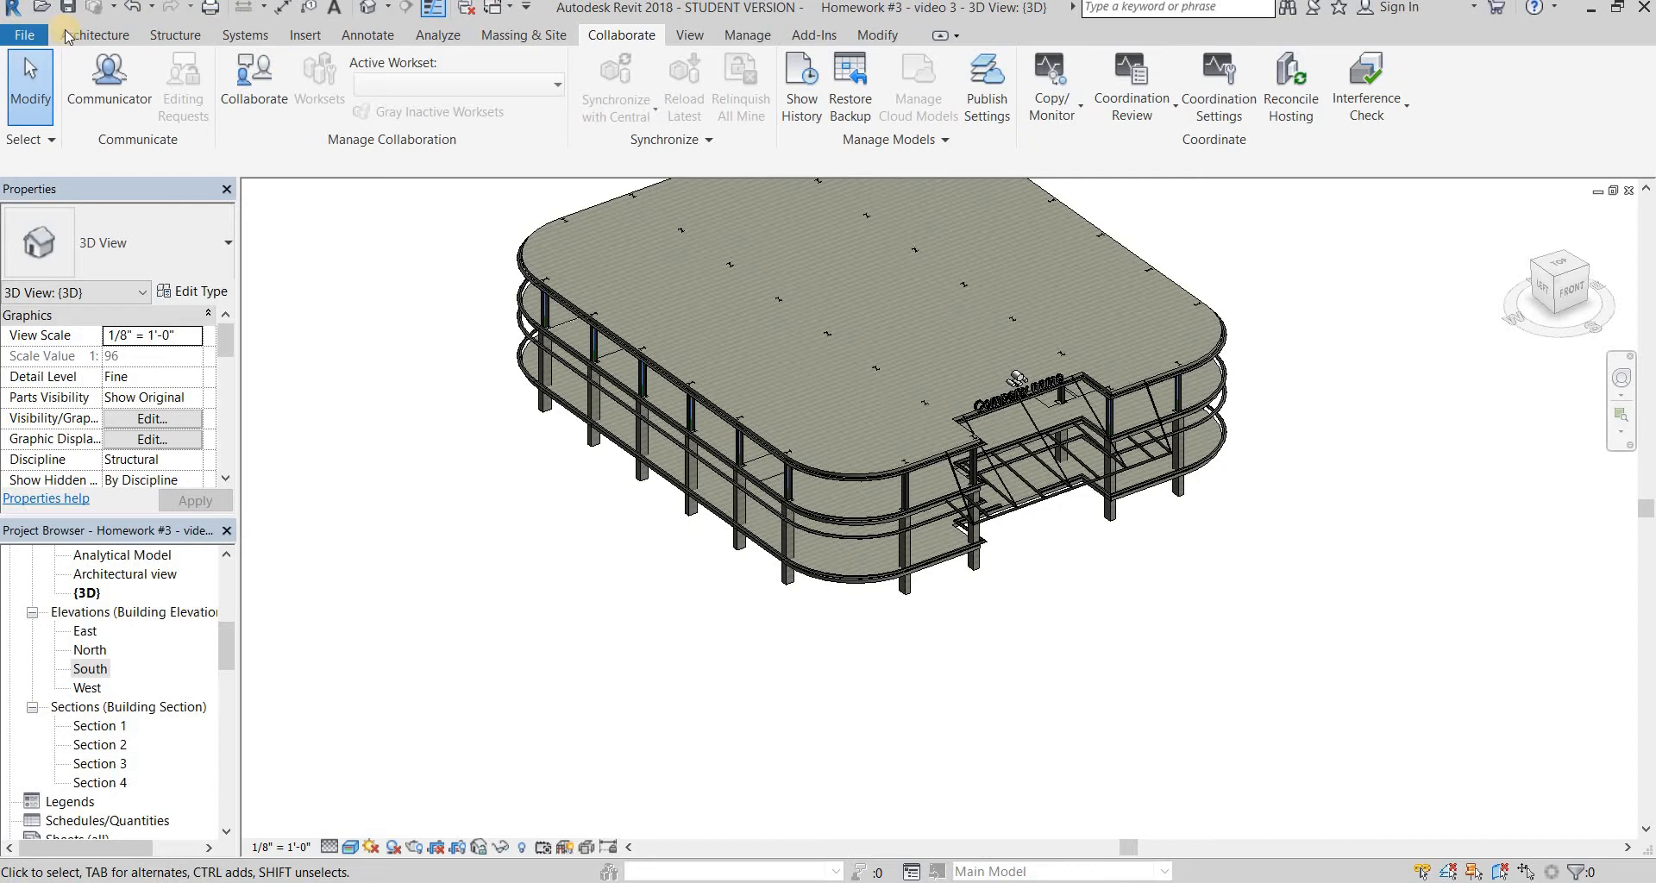
pyautogui.click(95, 35)
pyautogui.click(172, 35)
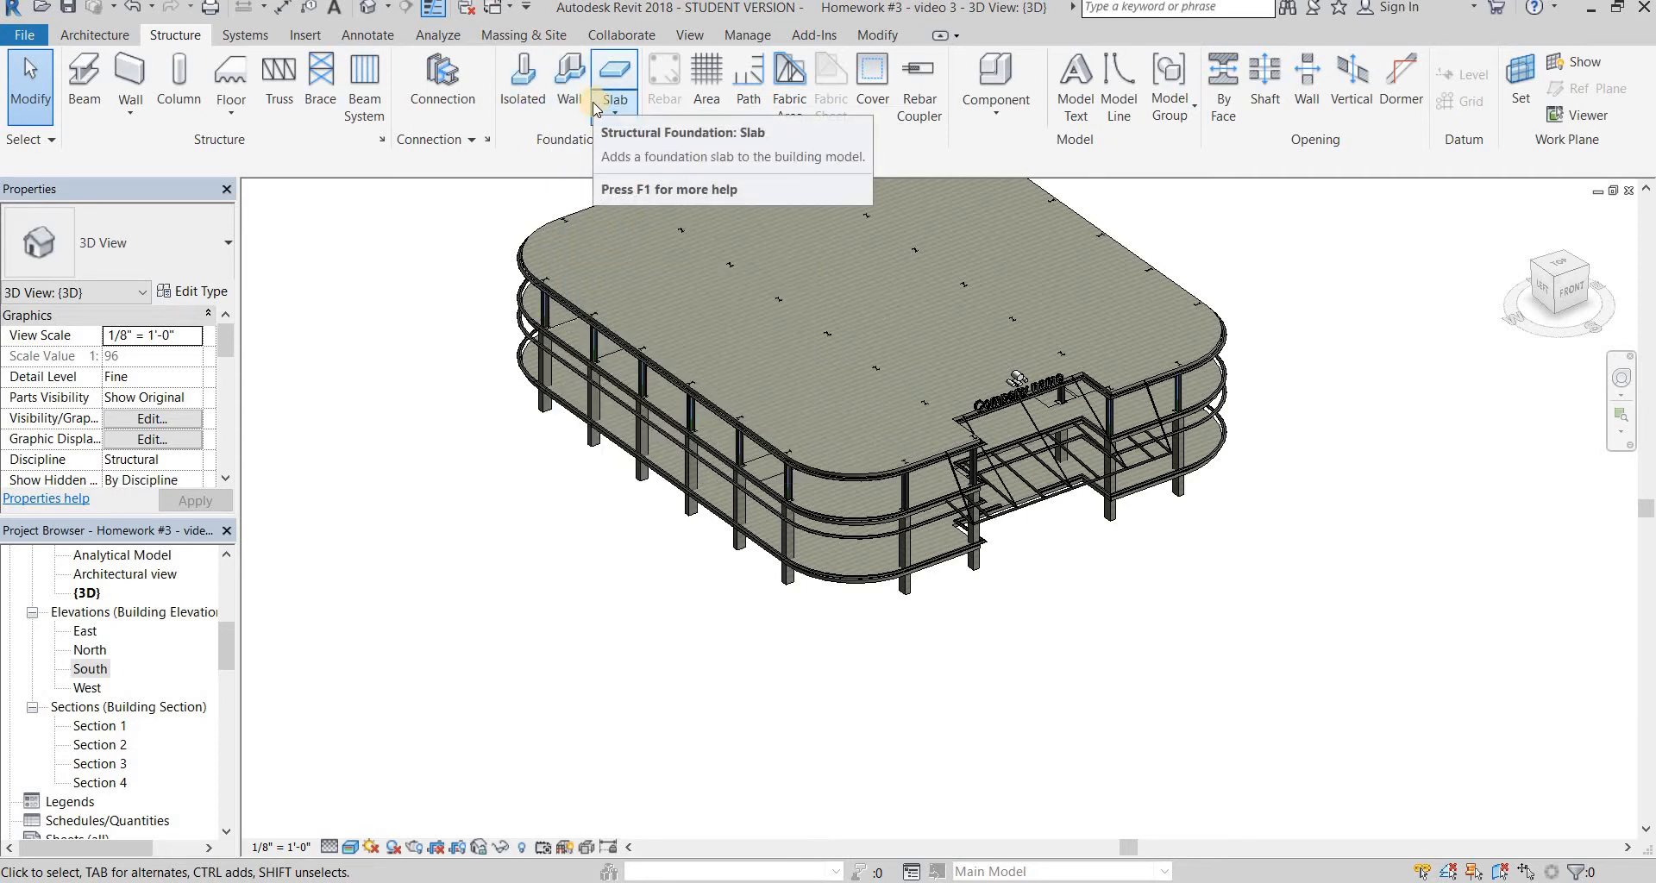
pyautogui.click(522, 102)
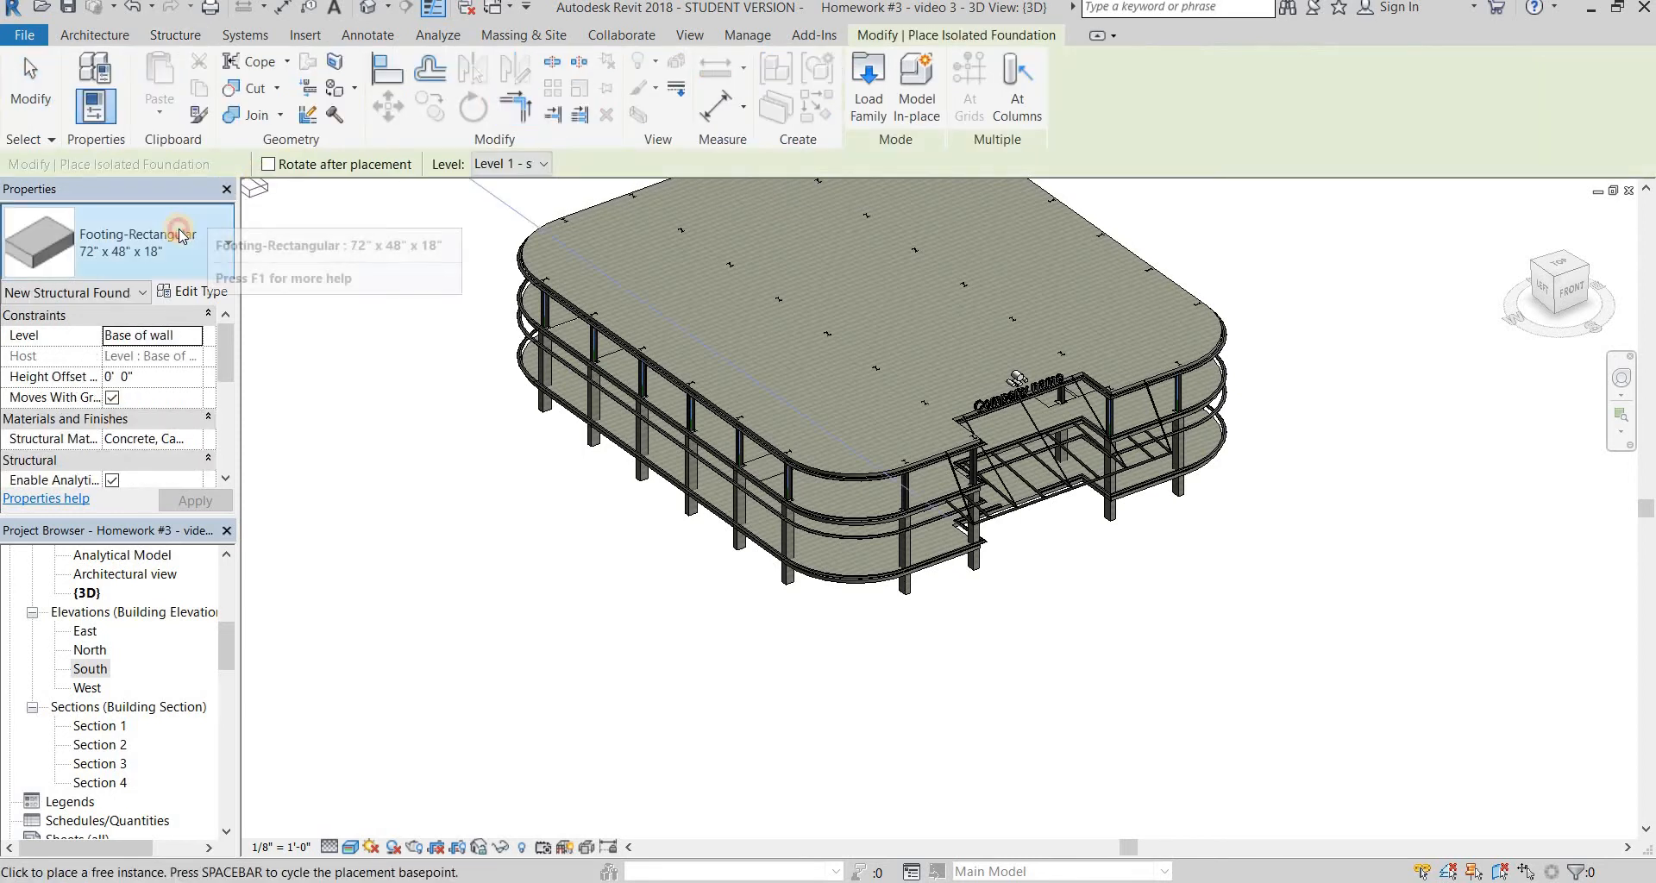
pyautogui.click(160, 266)
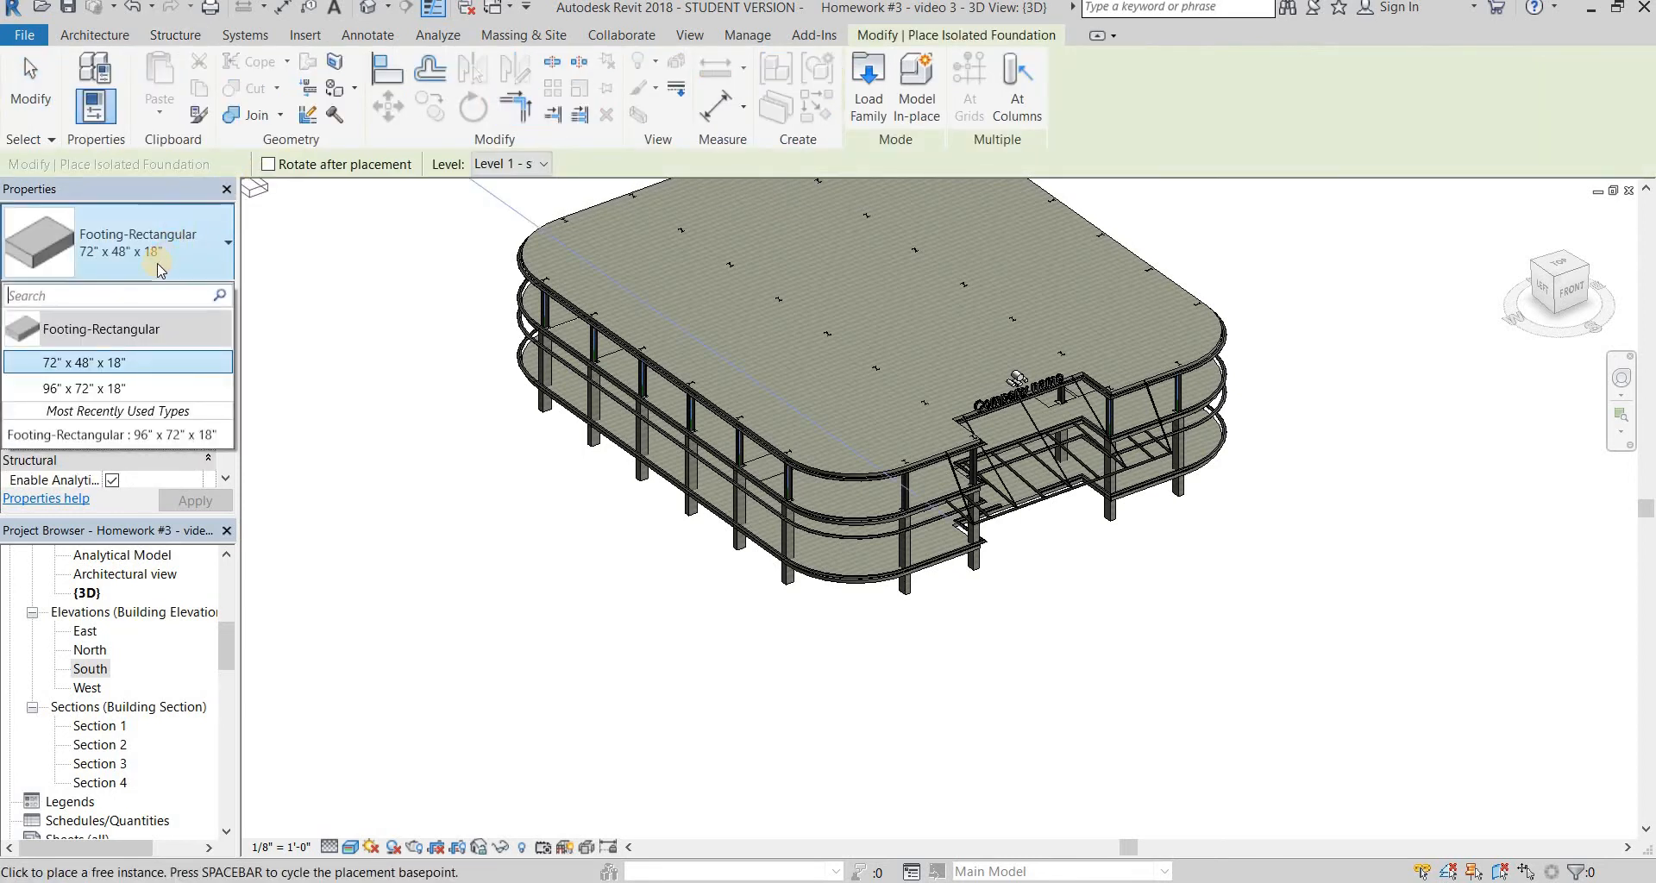
pyautogui.click(160, 363)
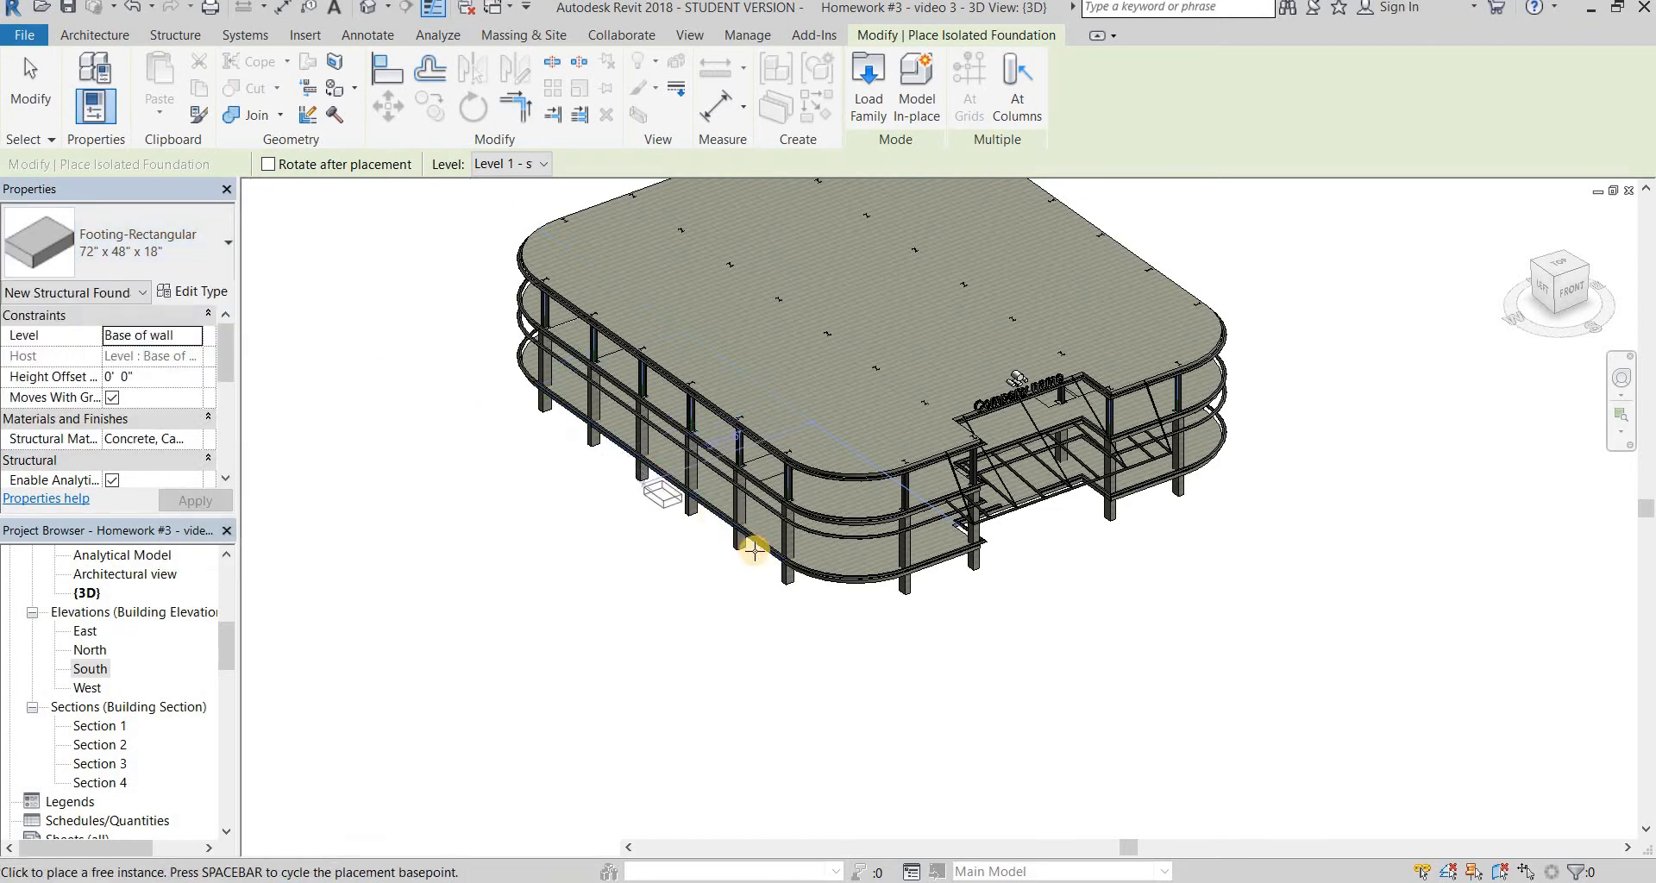
# Open the Level 1 - Analytical structural plan and turn off the visibility of the linked Commercial building model in it
pyautogui.scroll(6, 85, 630)
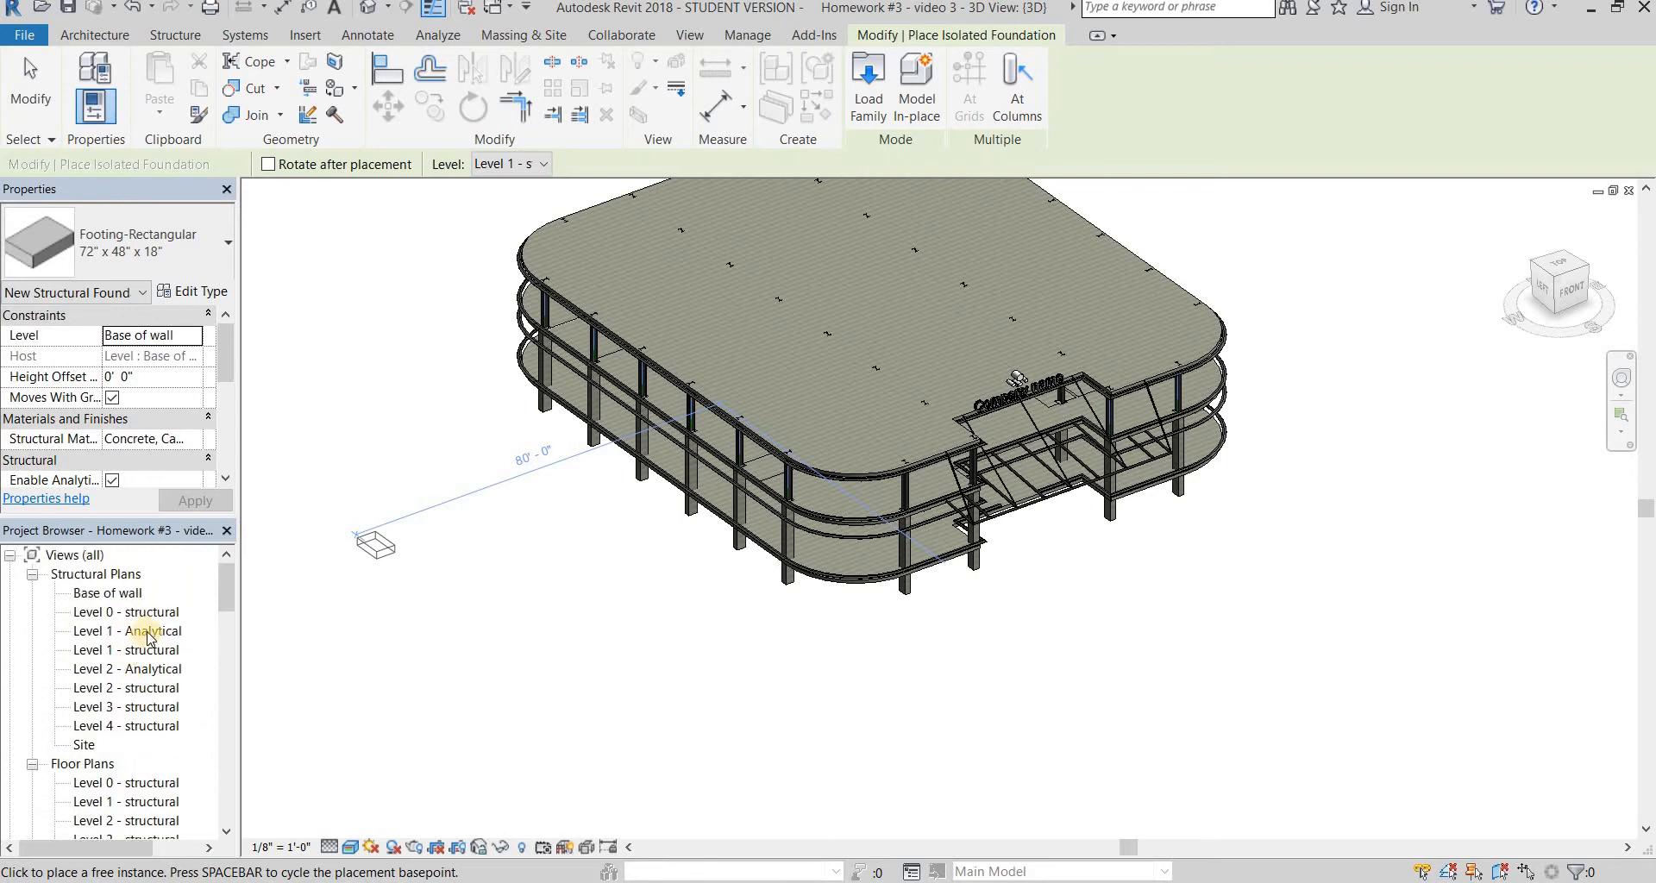
pyautogui.doubleClick(149, 632)
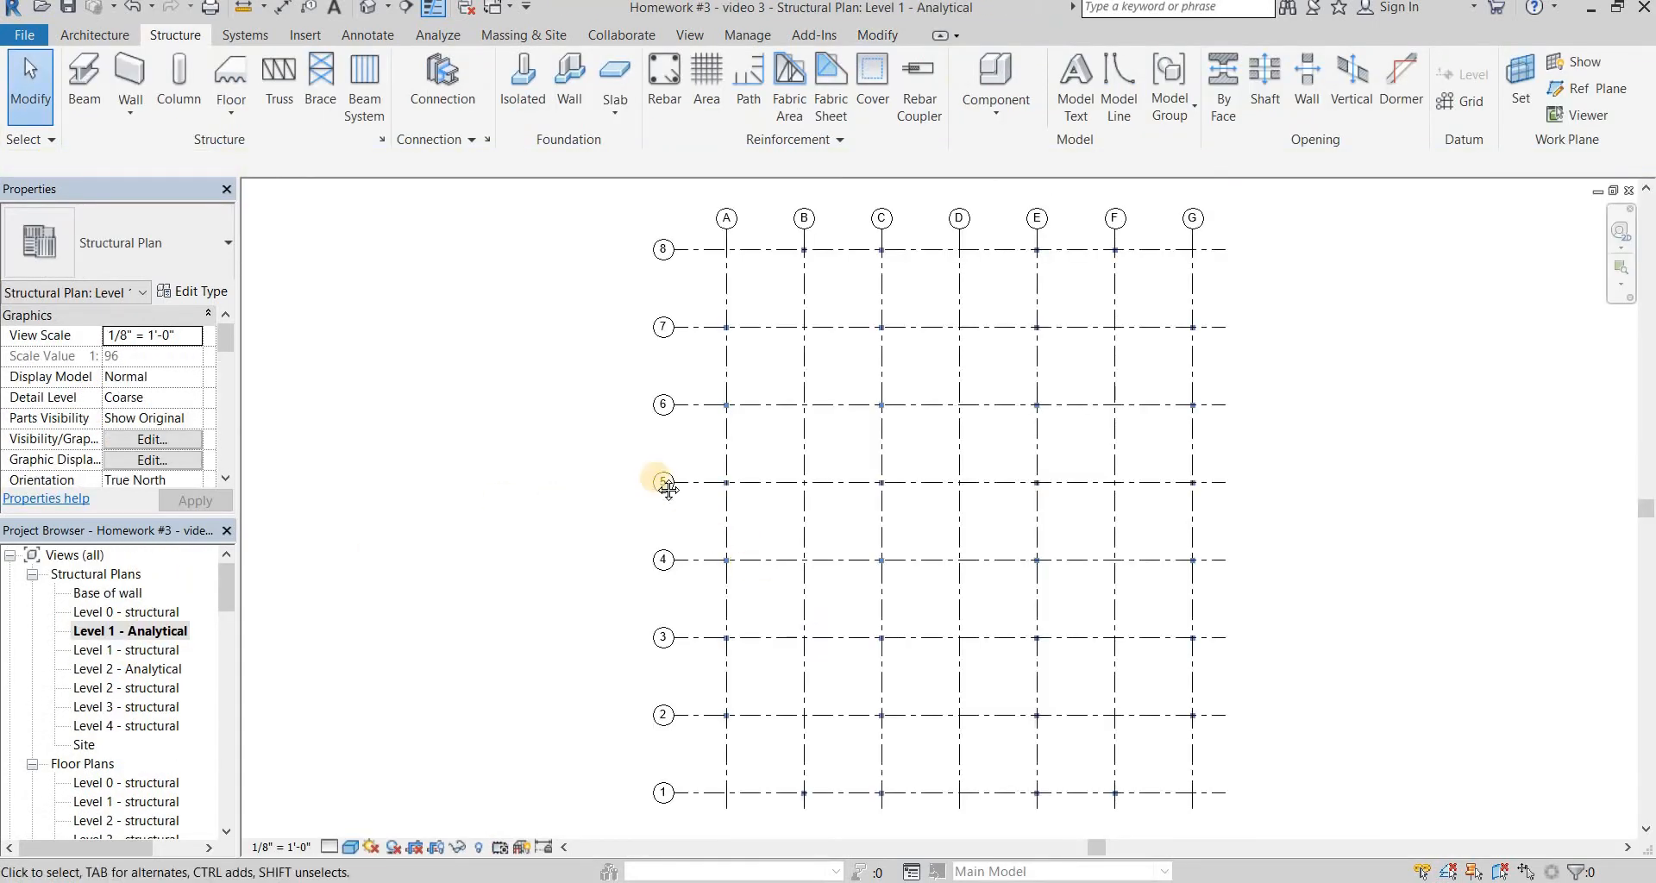
pyautogui.scroll(-1, 645, 618)
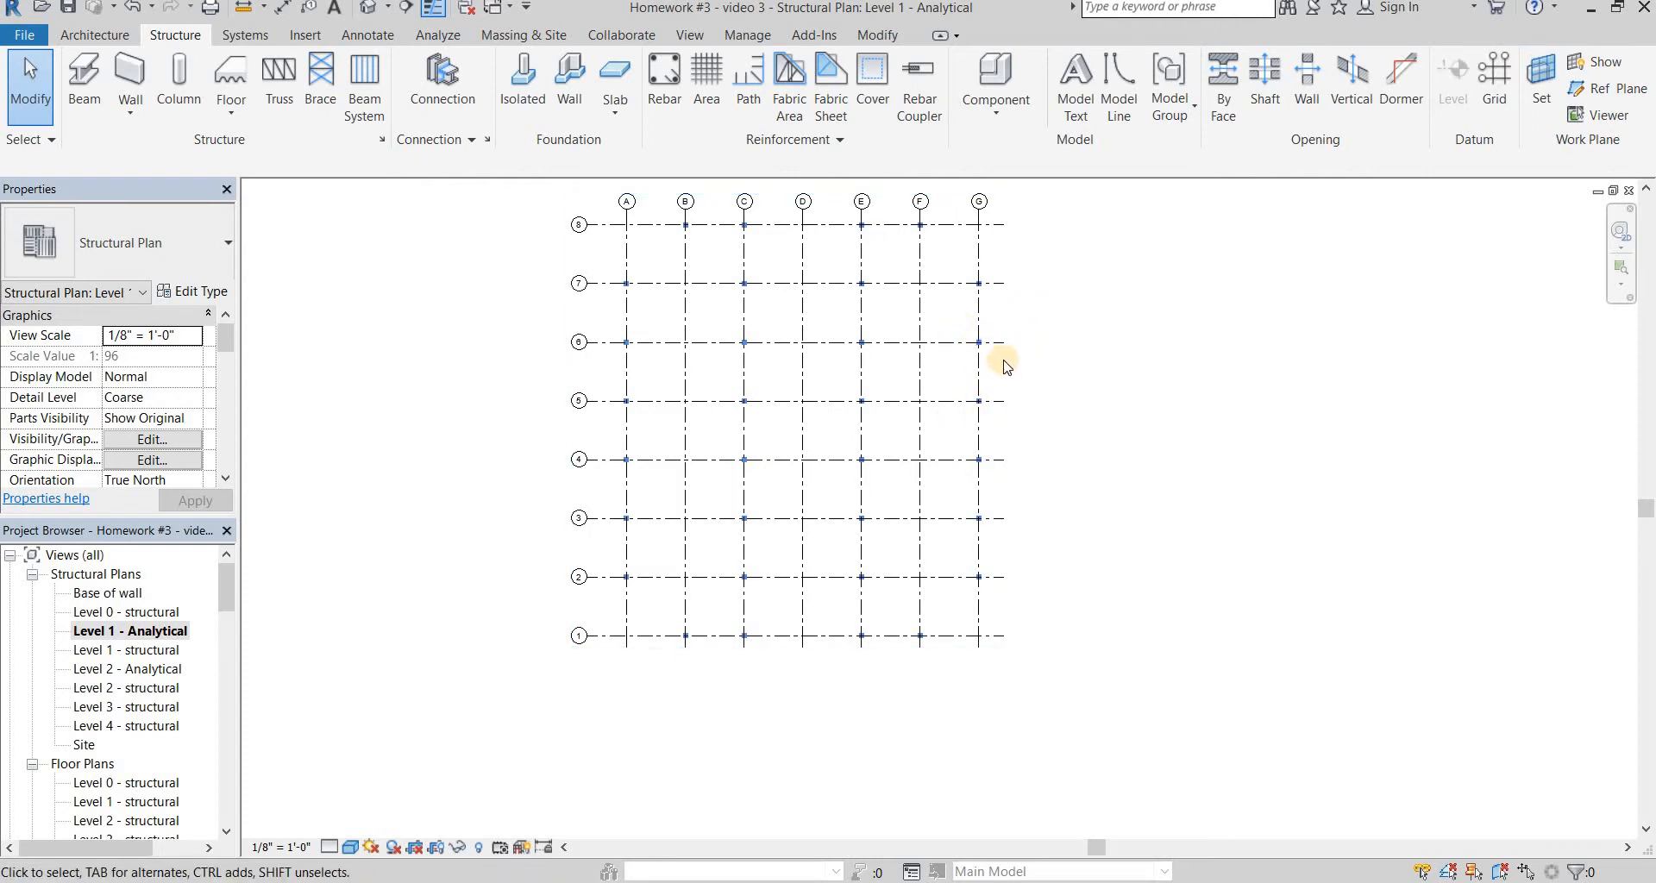
pyautogui.press('v')
pyautogui.press('g')
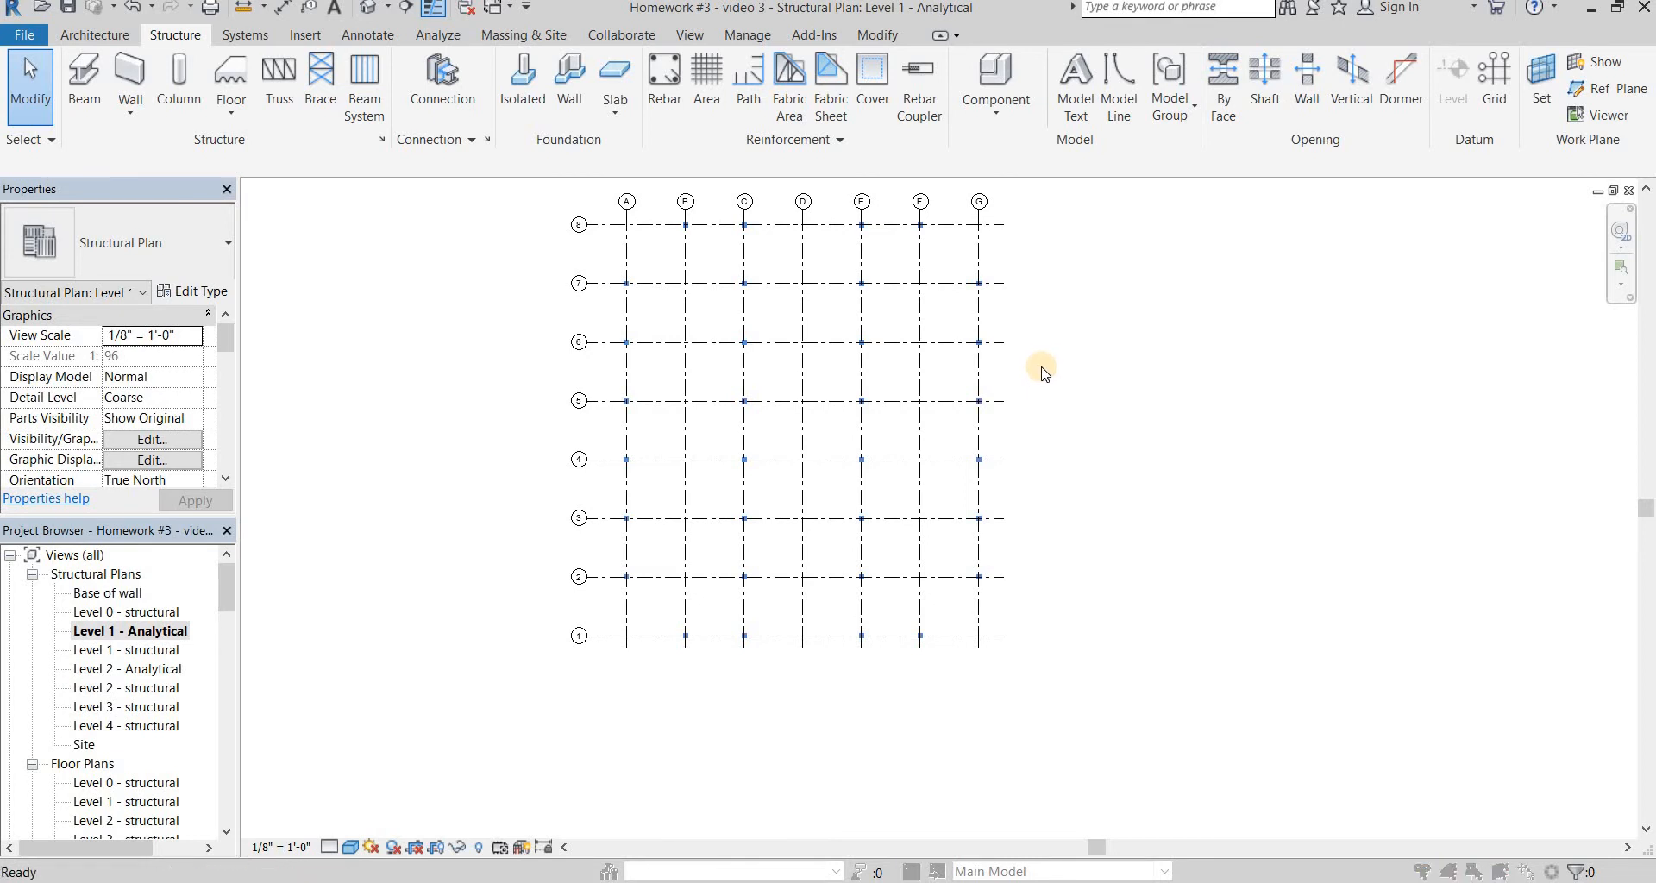
pyautogui.click(990, 167)
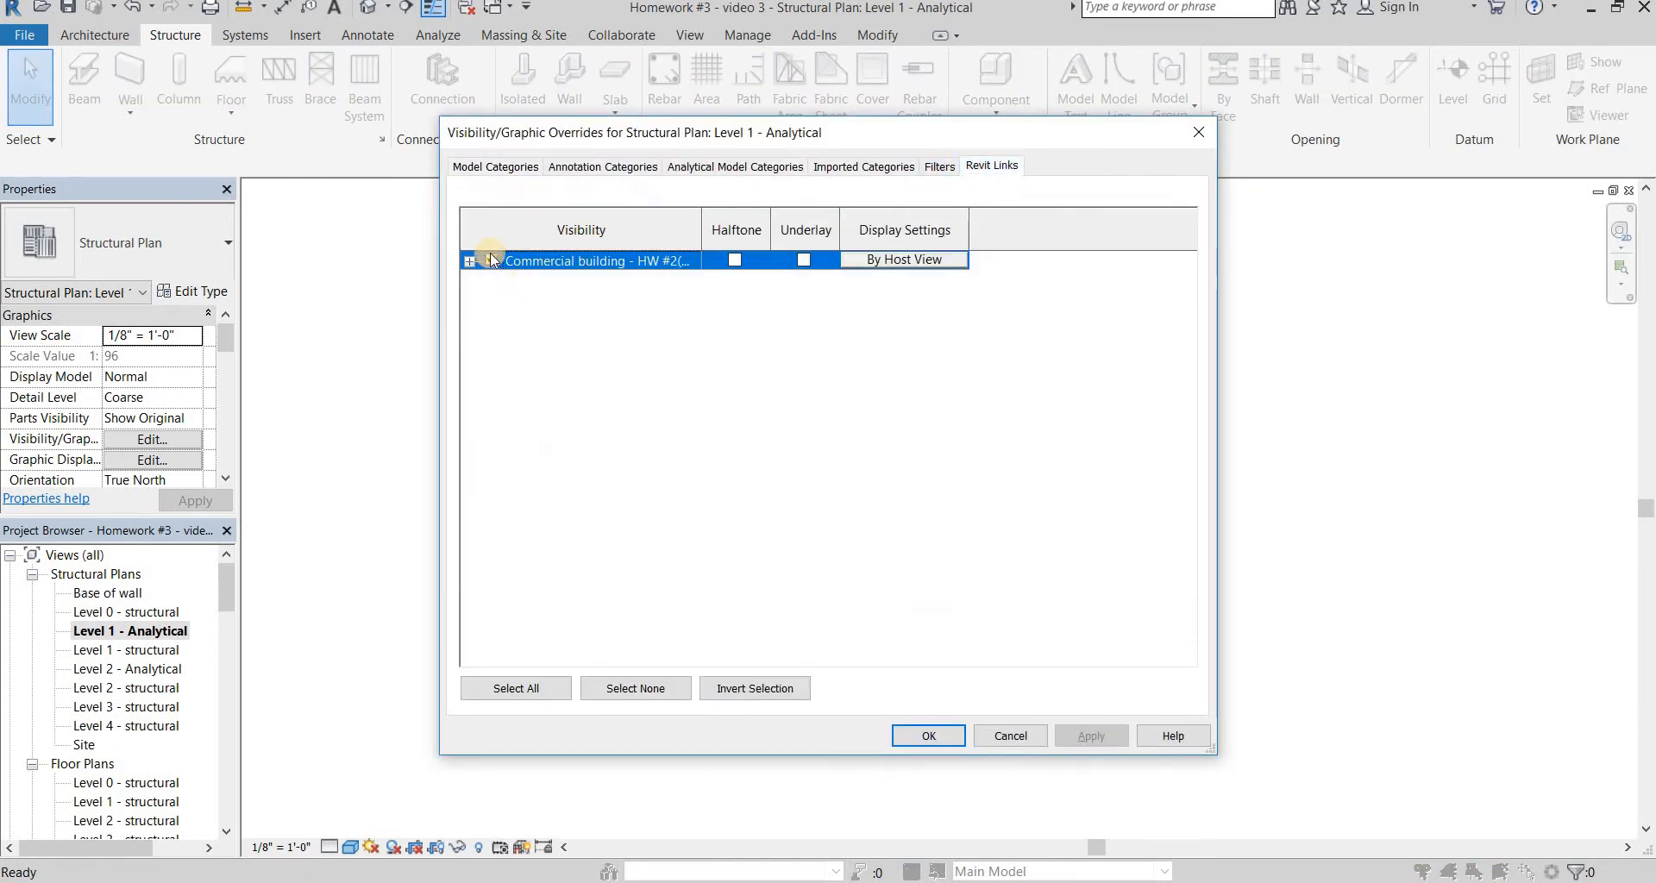
pyautogui.click(492, 259)
pyautogui.press('Return')
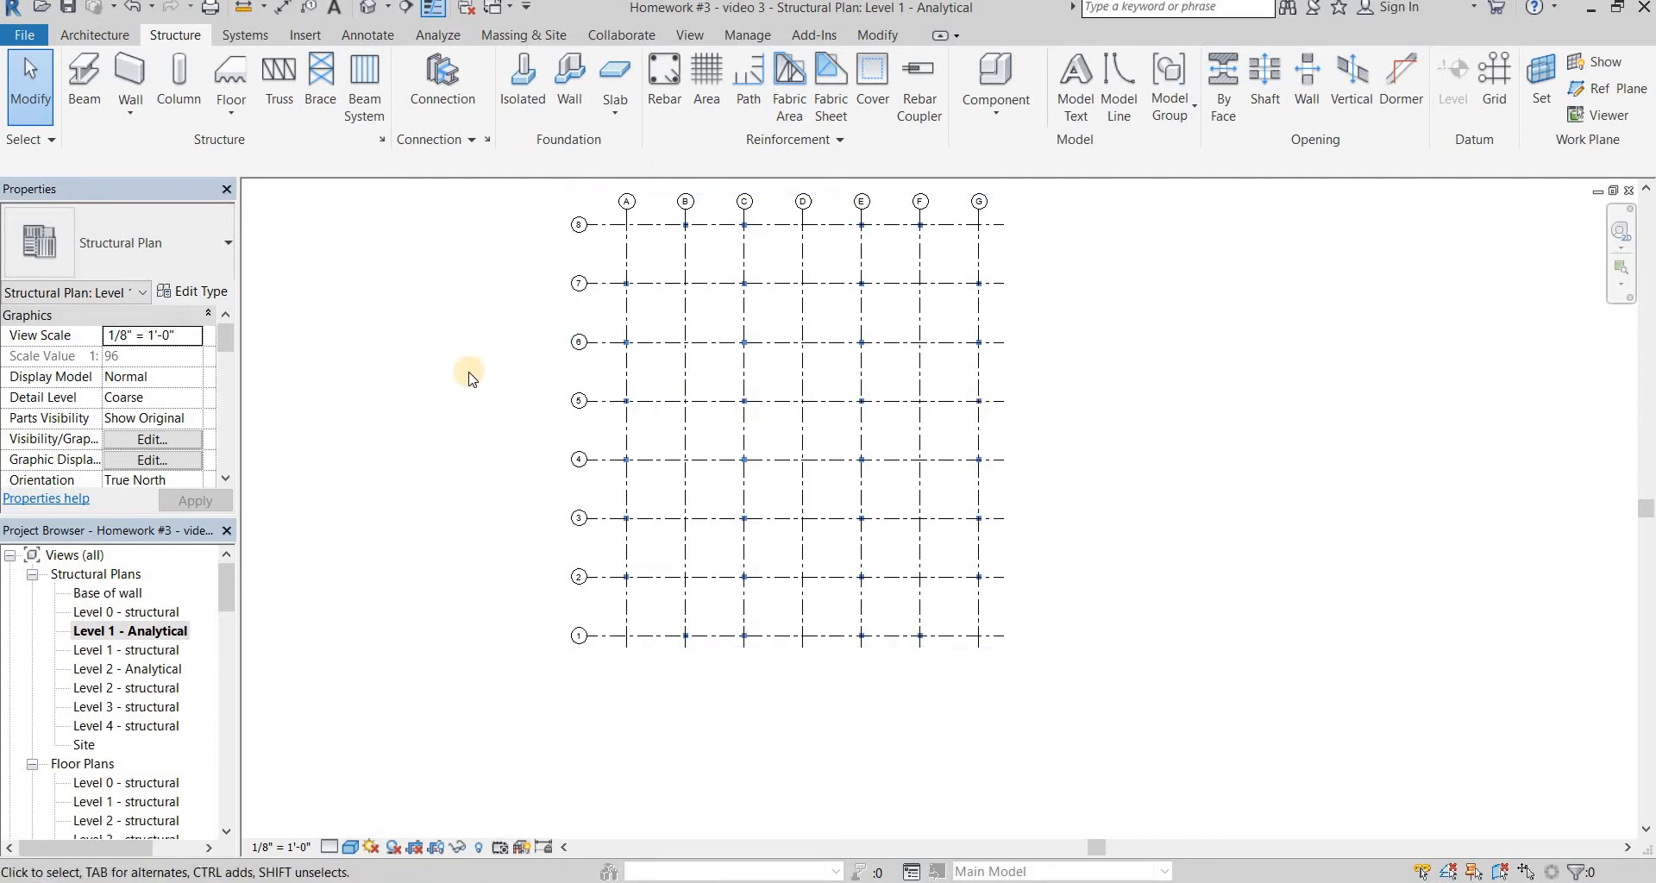
pyautogui.moveTo(512, 415)
pyautogui.mouseDown(button='middle')
pyautogui.moveTo(485, 432)
pyautogui.moveTo(505, 432)
pyautogui.mouseUp(button='middle')
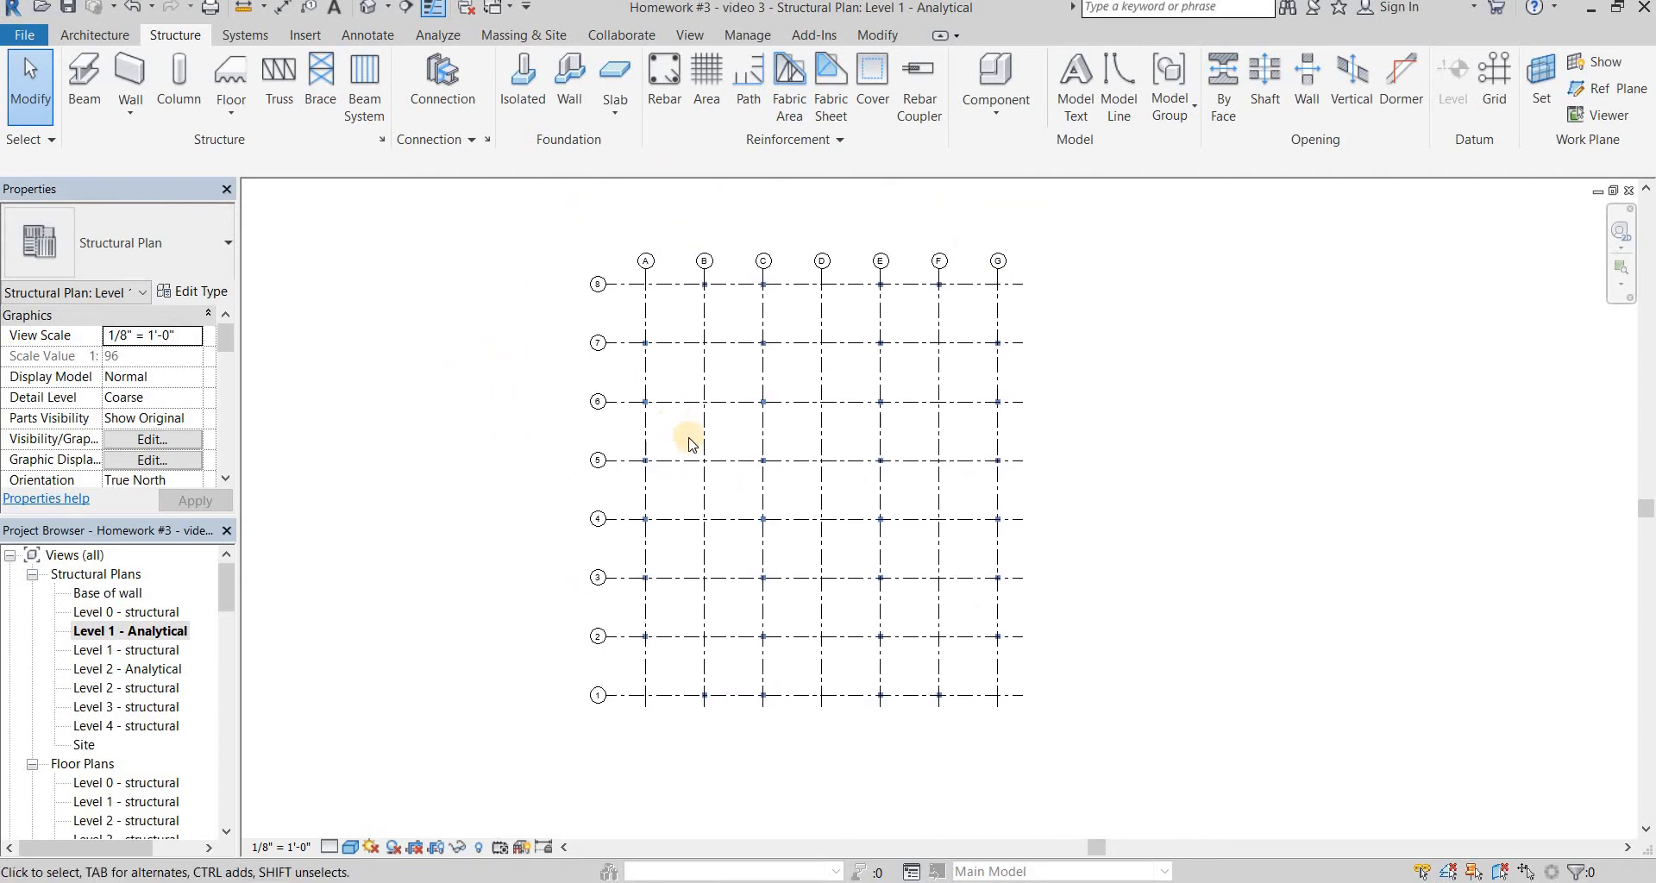
pyautogui.scroll(3, 694, 434)
pyautogui.moveTo(685, 477); pyautogui.dragTo(679, 444, button='middle')
pyautogui.scroll(-2, 679, 445)
pyautogui.moveTo(824, 416); pyautogui.dragTo(801, 513, button='middle')
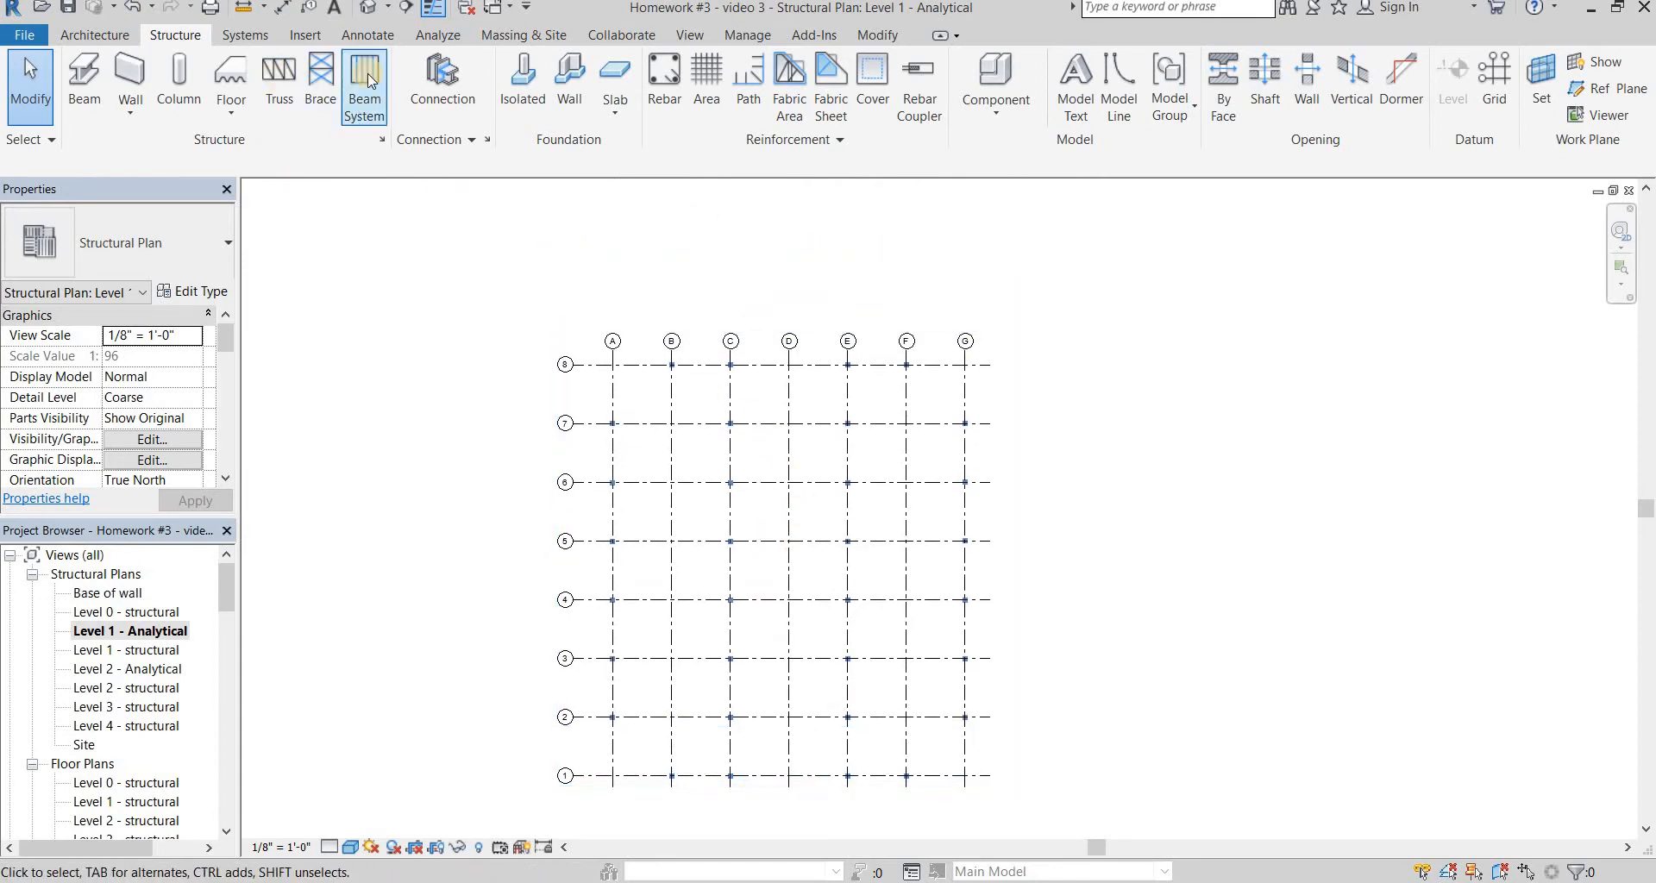
pyautogui.click(528, 79)
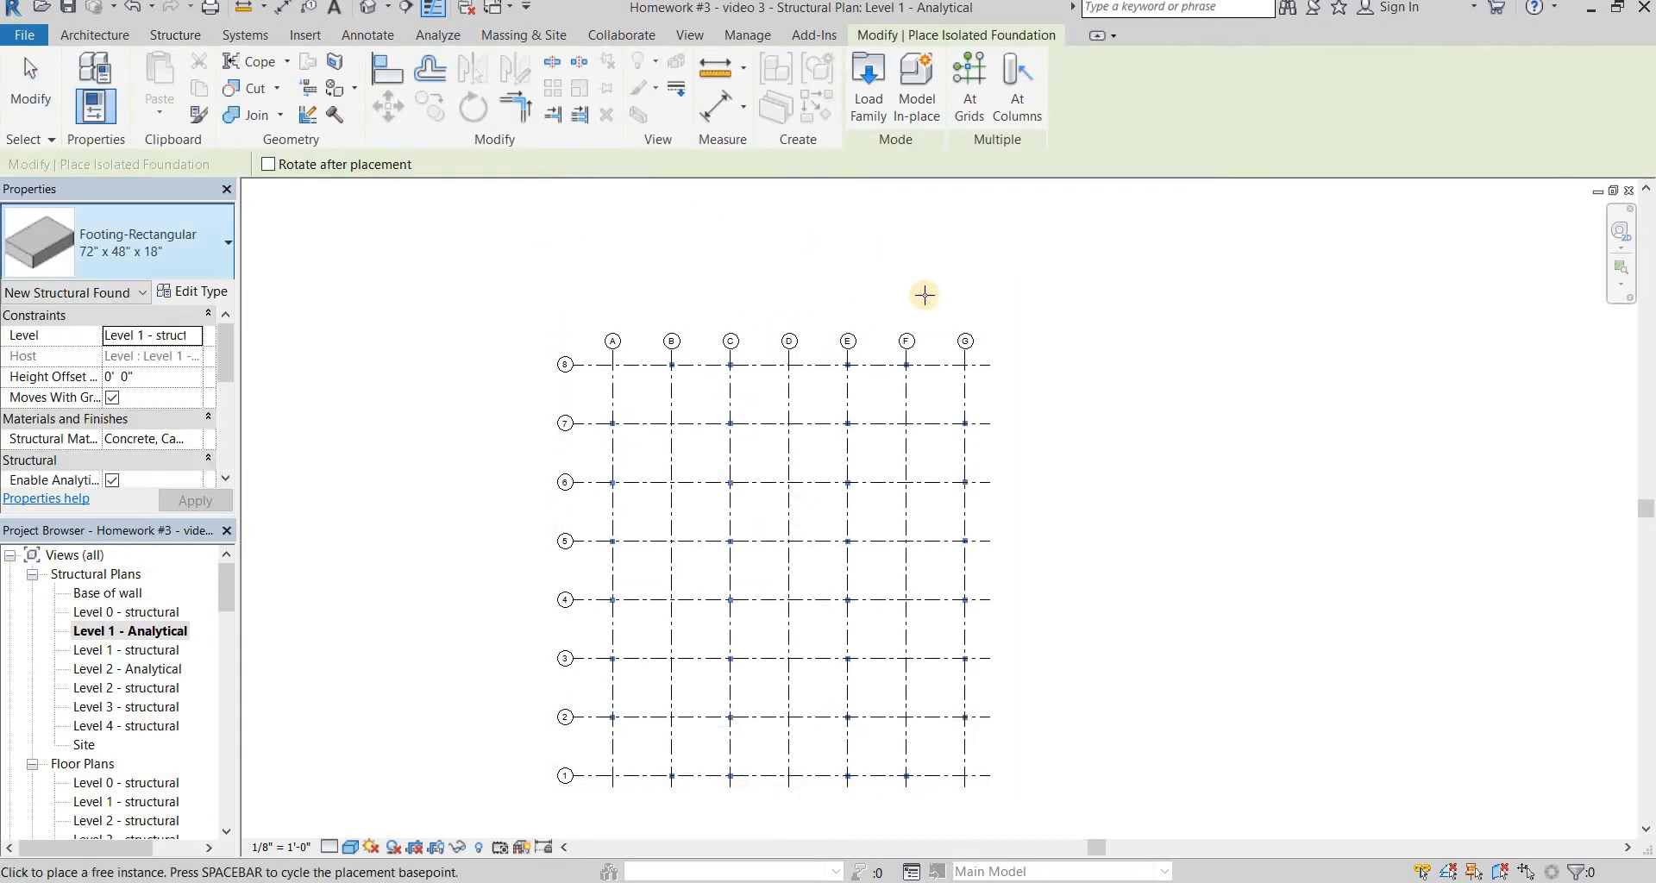
pyautogui.click(1019, 95)
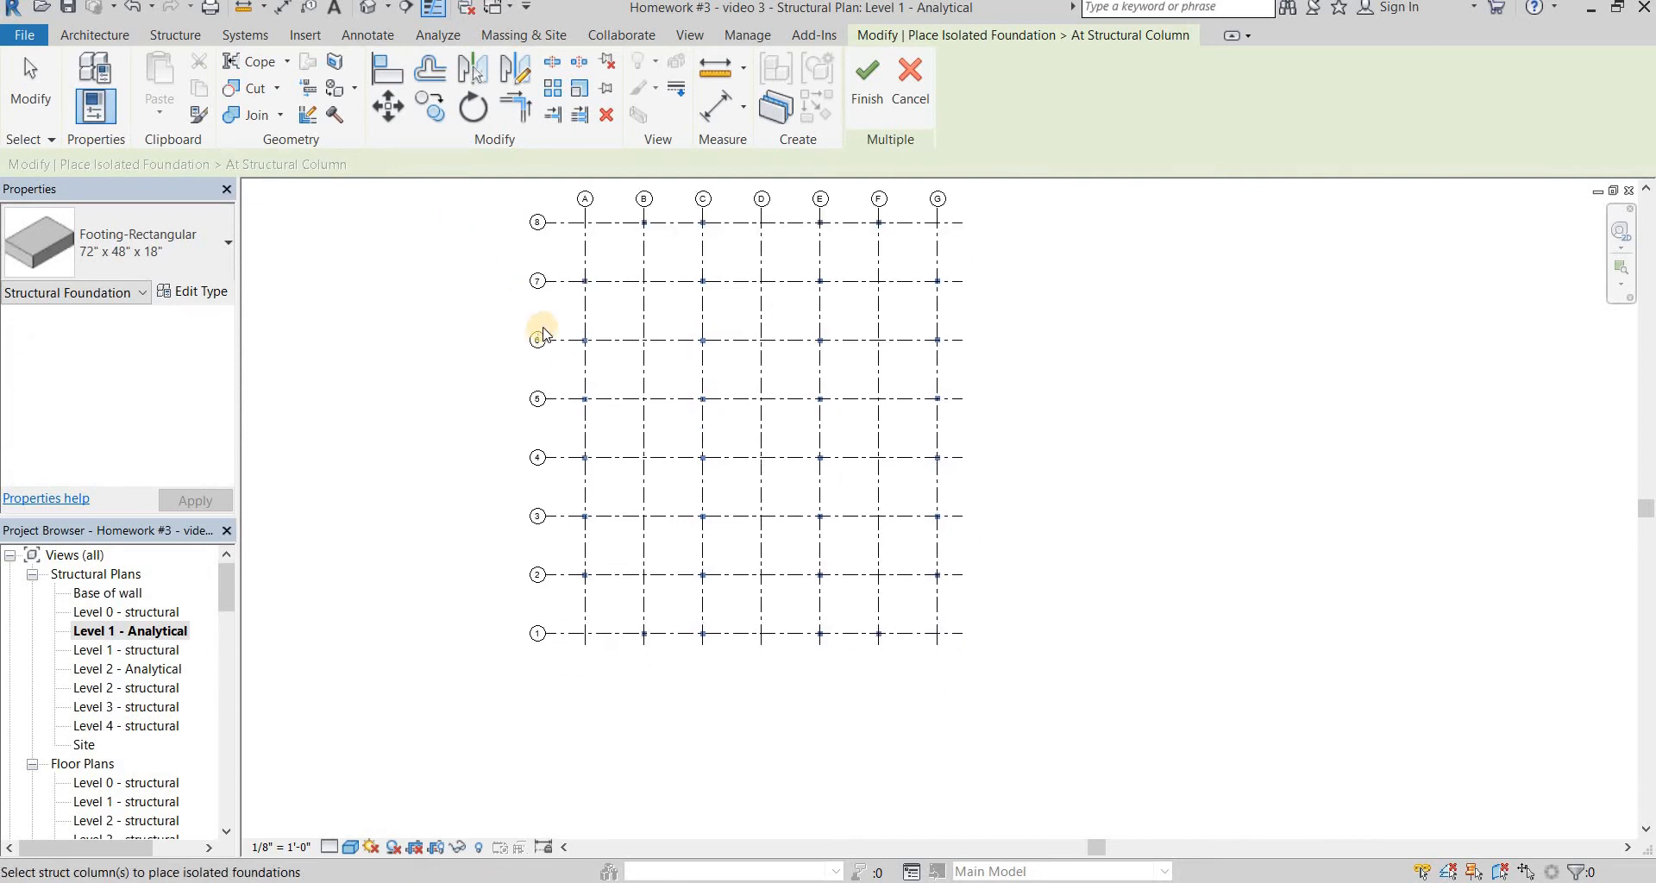
pyautogui.scroll(3, 588, 302)
pyautogui.scroll(3, 591, 302)
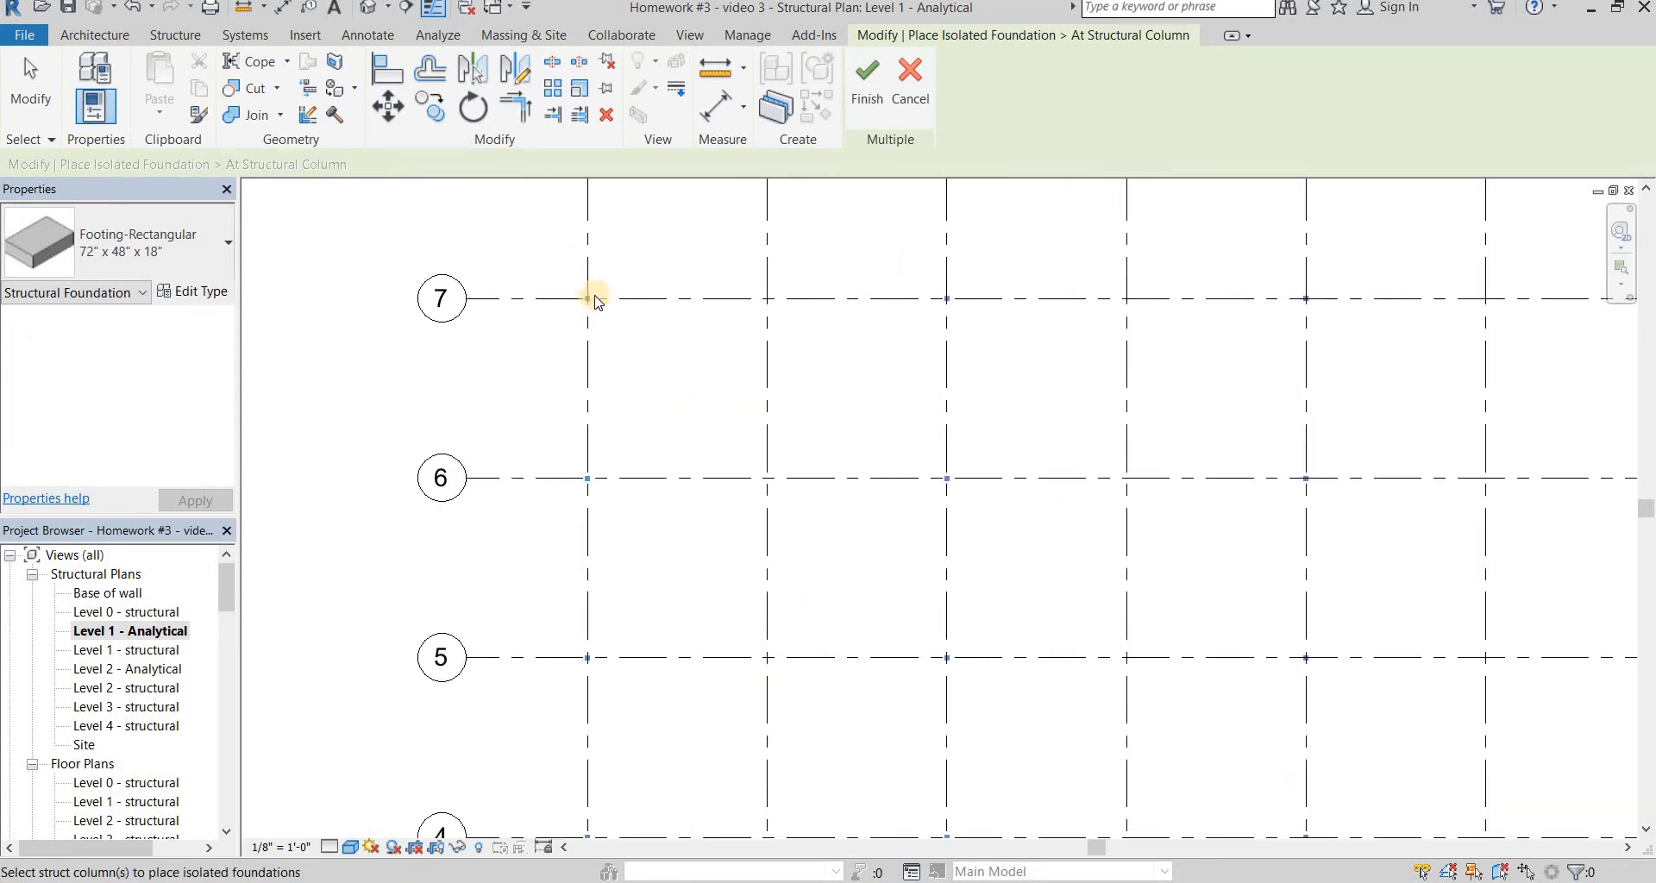
pyautogui.scroll(-5, 603, 343)
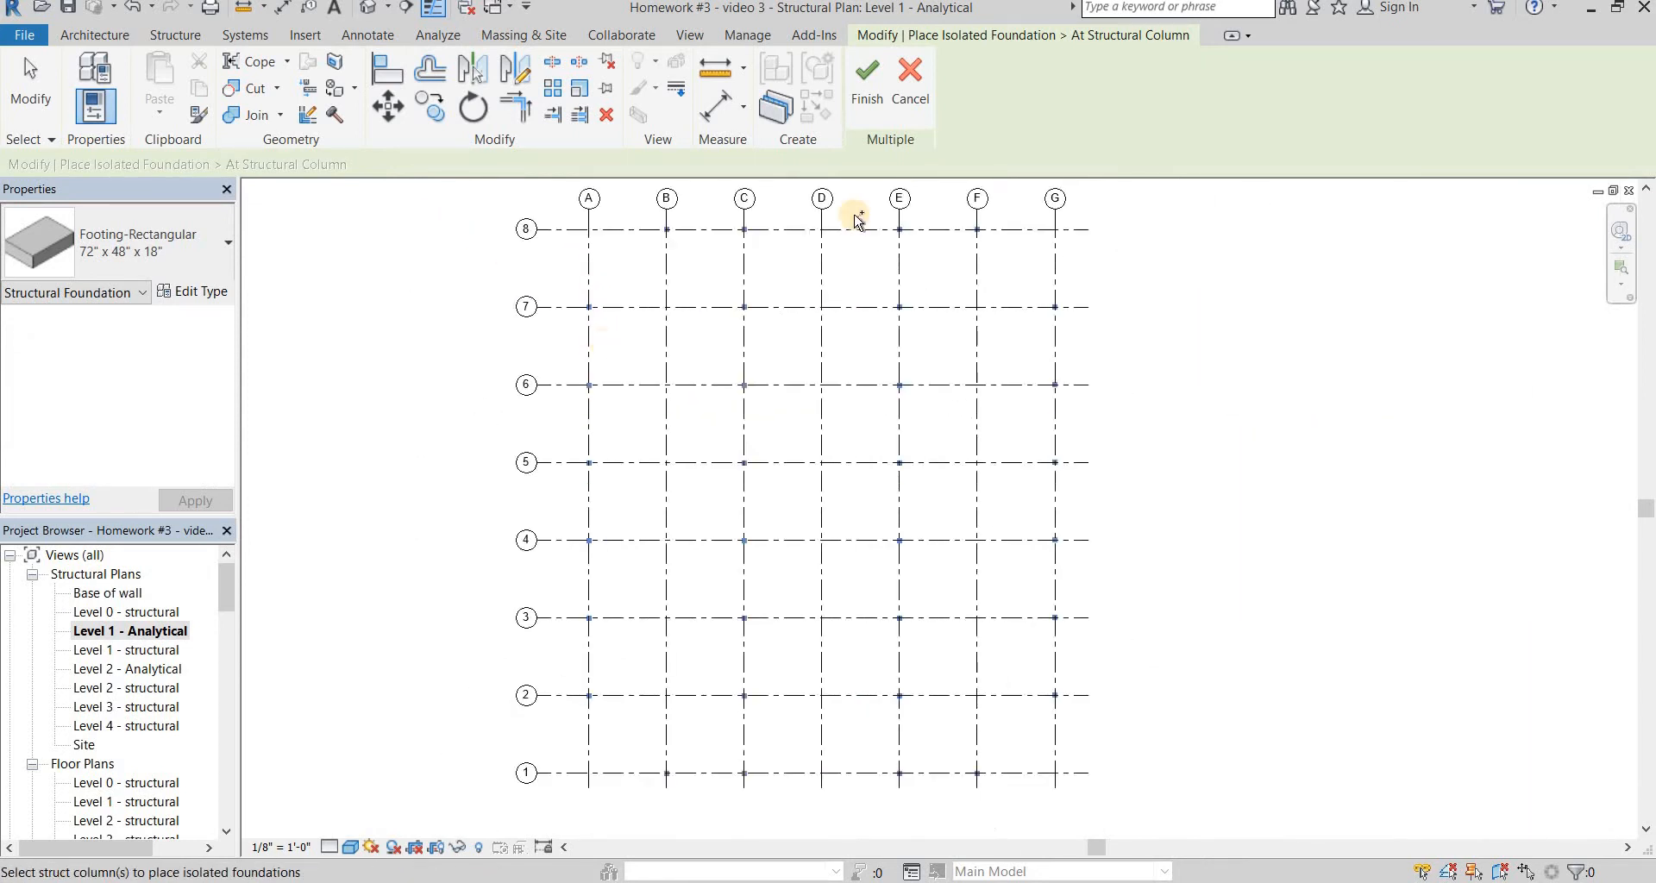
pyautogui.scroll(1, 828, 224)
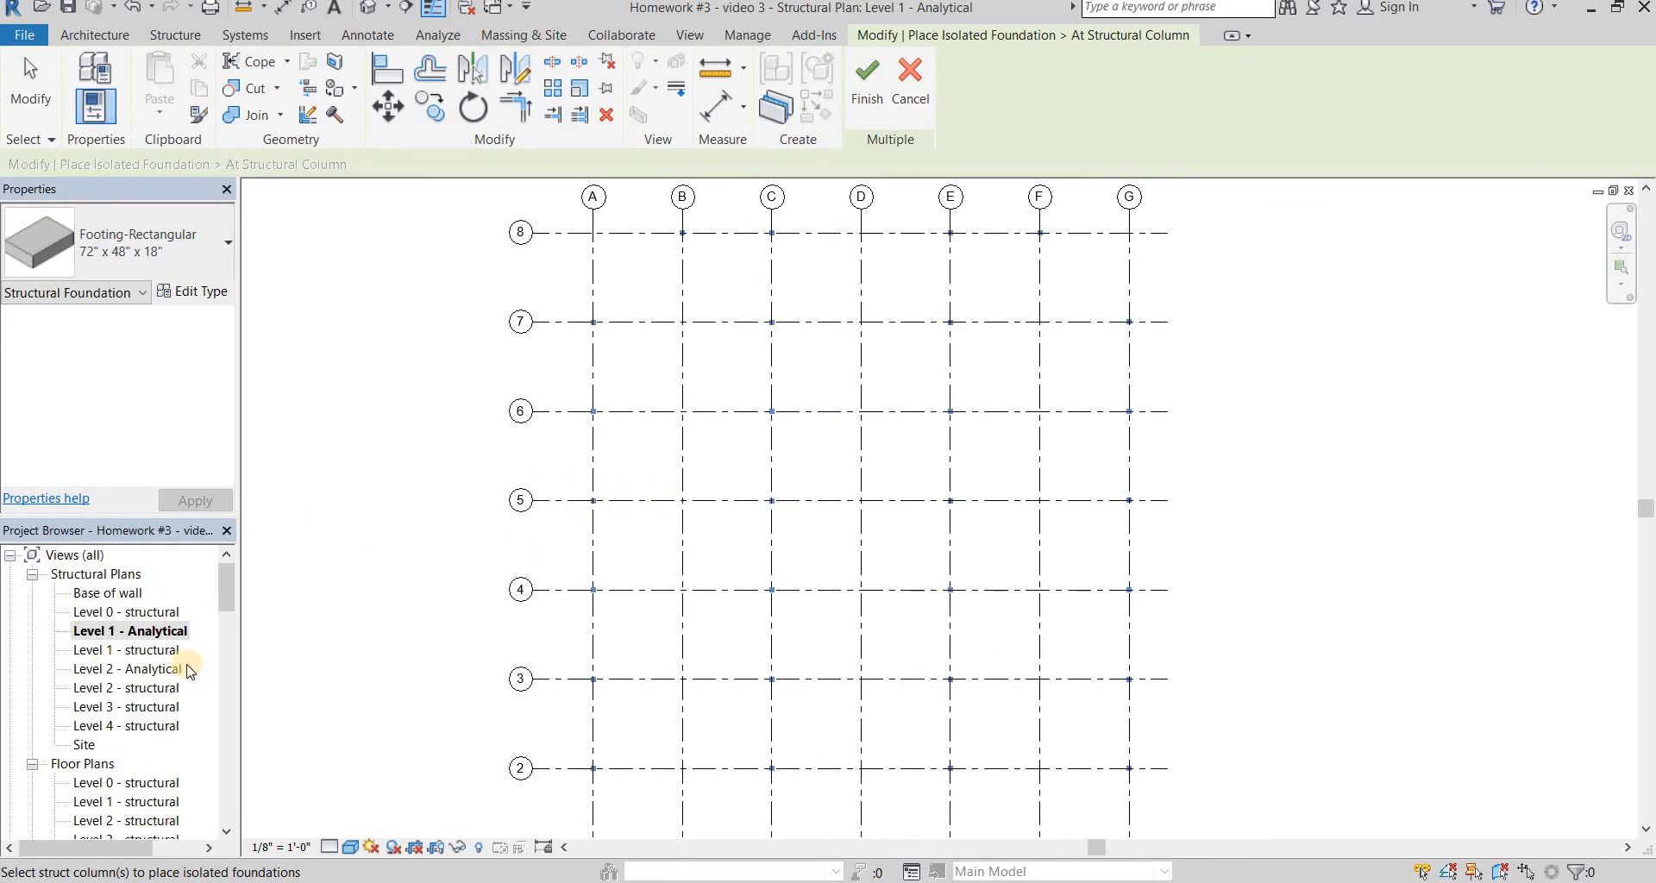
# Open the Level 1 - structural plan and turn off the visibility of the linked Commercial building model in it
pyautogui.doubleClick(154, 653)
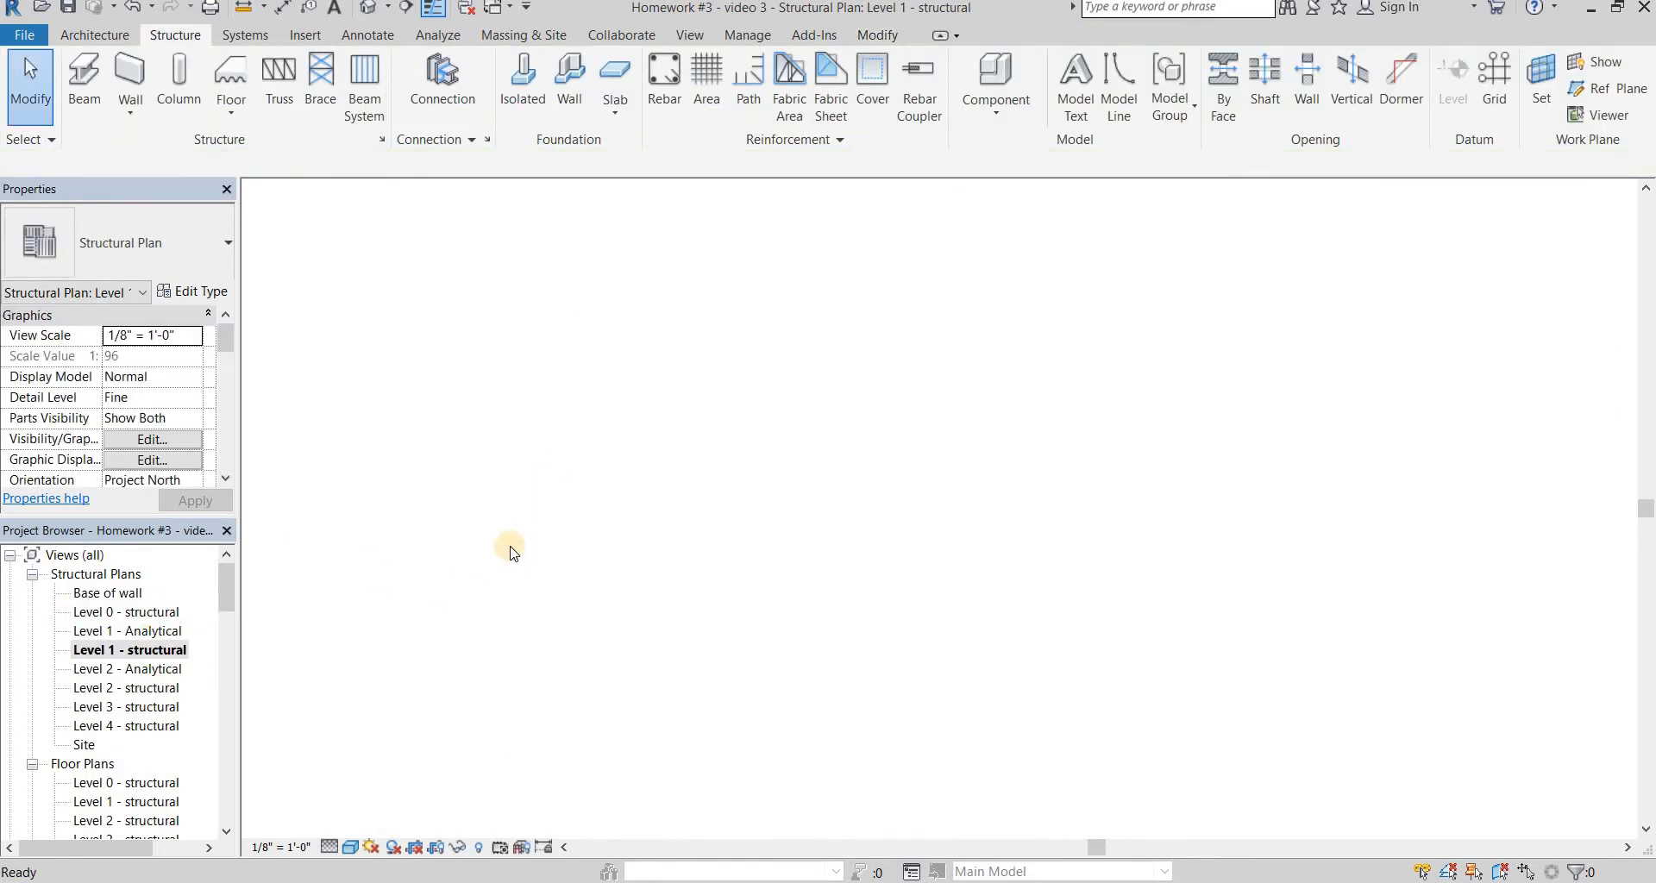
pyautogui.scroll(-4, 533, 510)
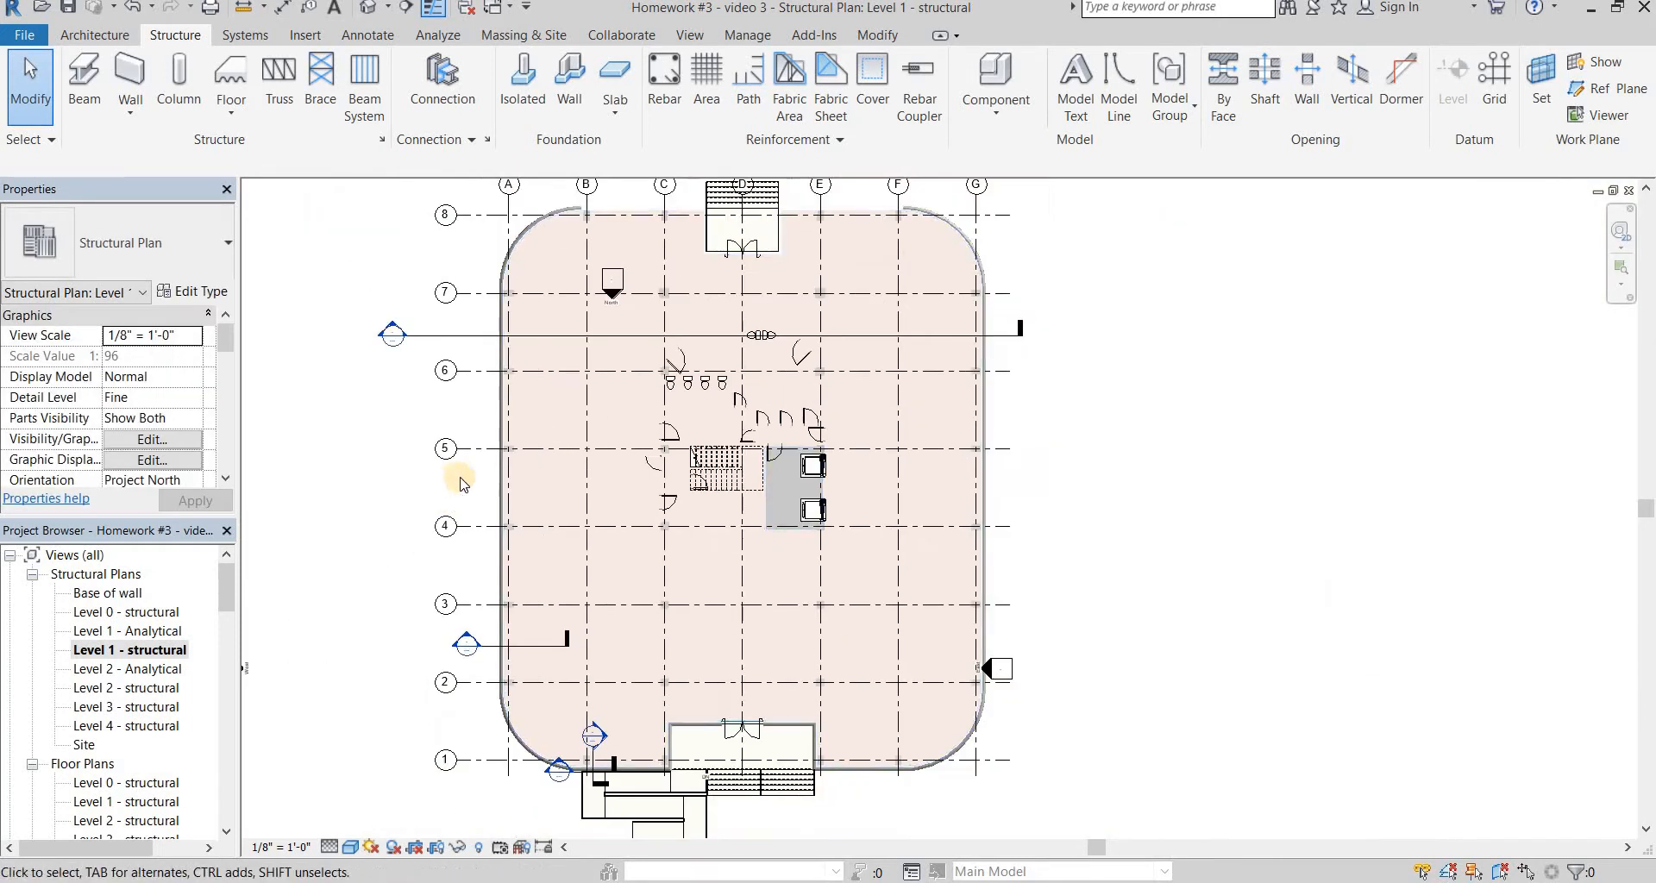
pyautogui.scroll(-2, 481, 486)
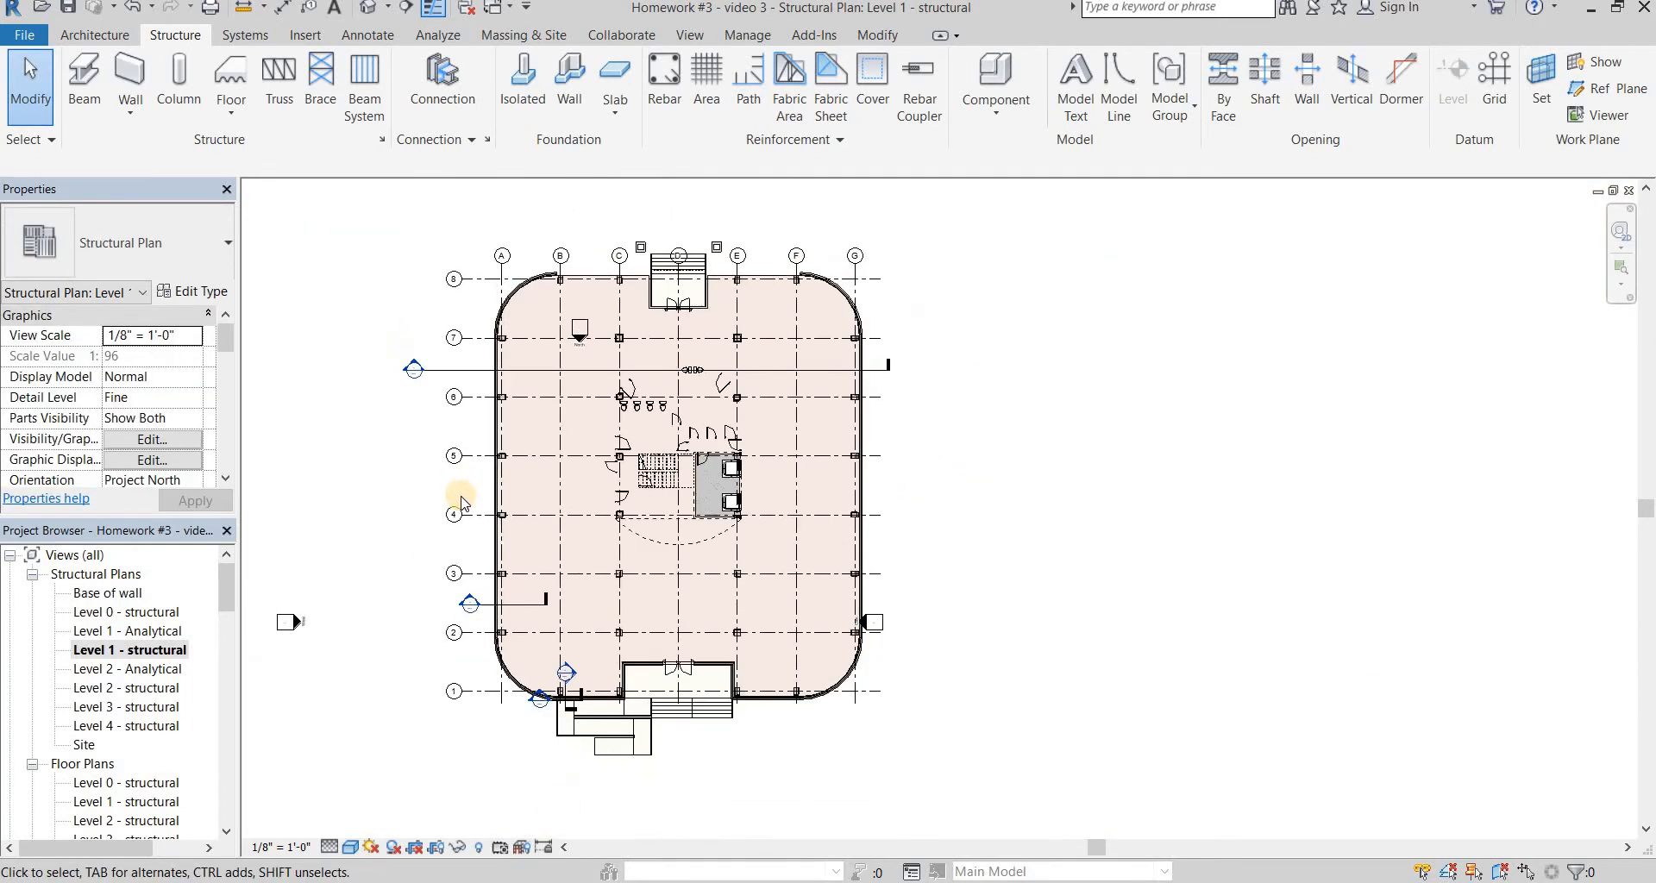
pyautogui.press('v')
pyautogui.press('g')
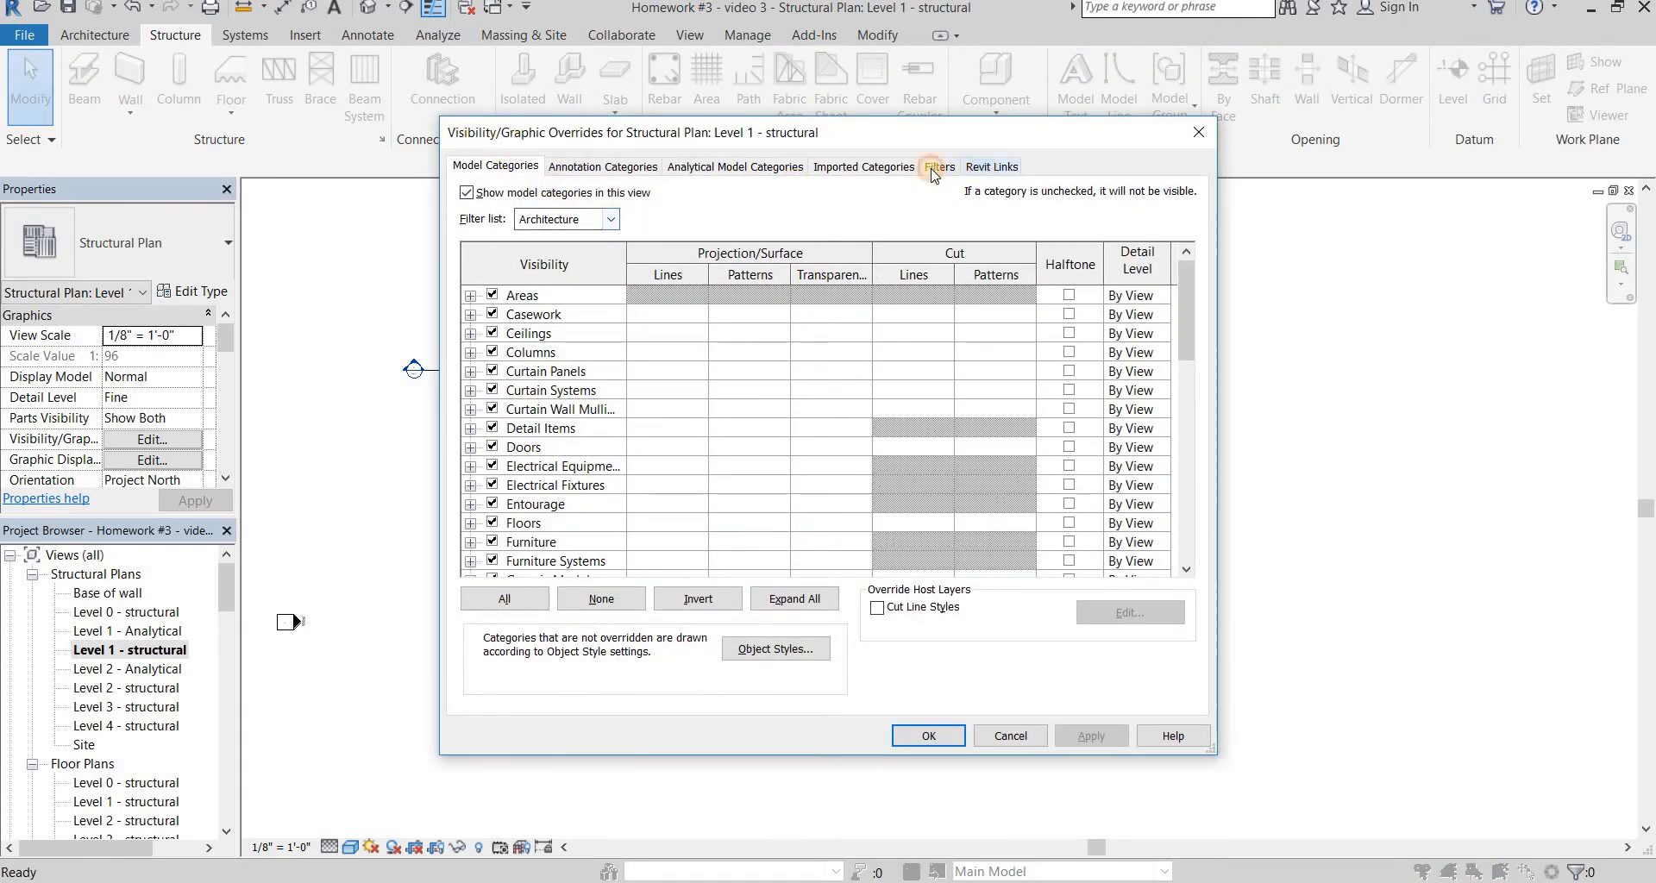
pyautogui.click(992, 166)
pyautogui.click(490, 261)
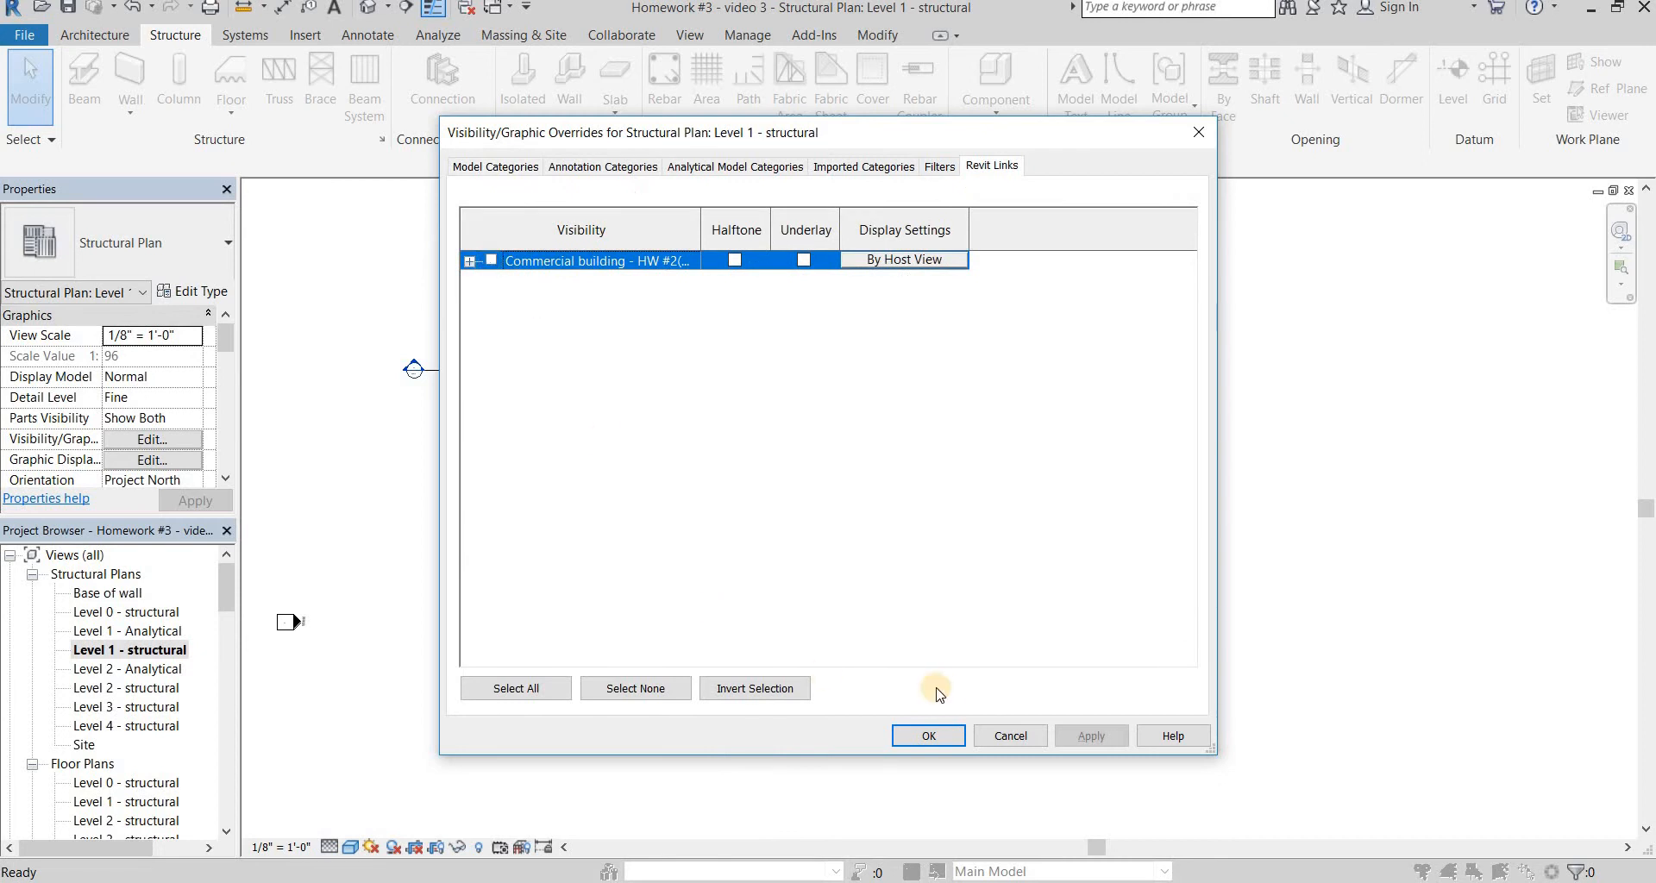
pyautogui.click(925, 735)
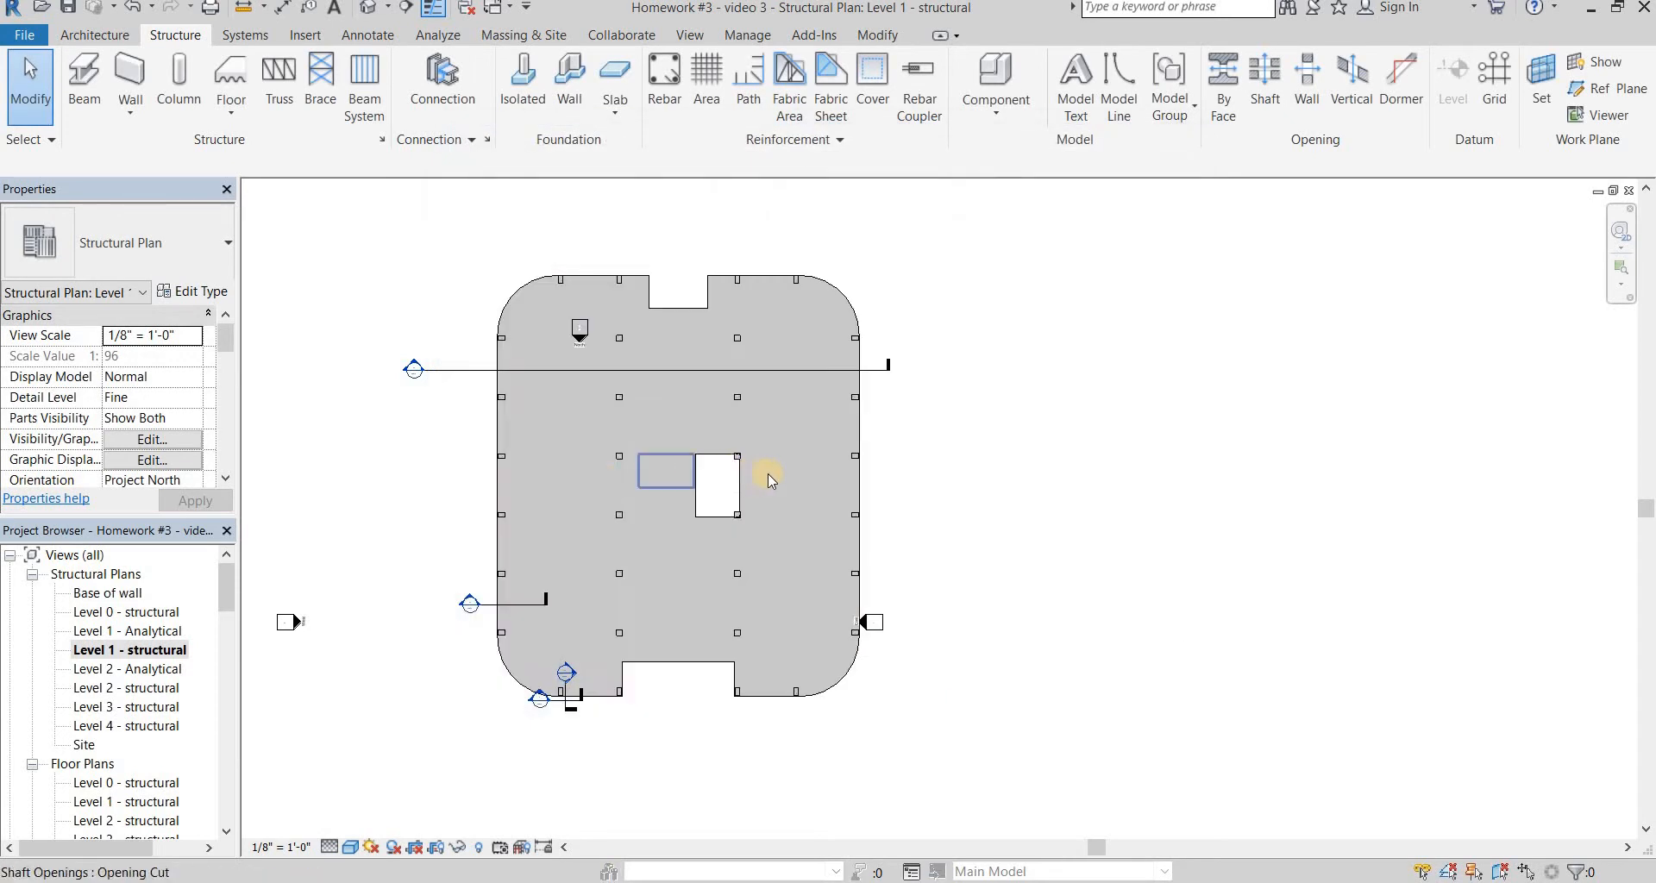
# Place Footing-Rectangular 72" x 48" x 18" isolated foundations at all structural columns in the Level 1 - structural plan and leave the command
pyautogui.scroll(2, 649, 476)
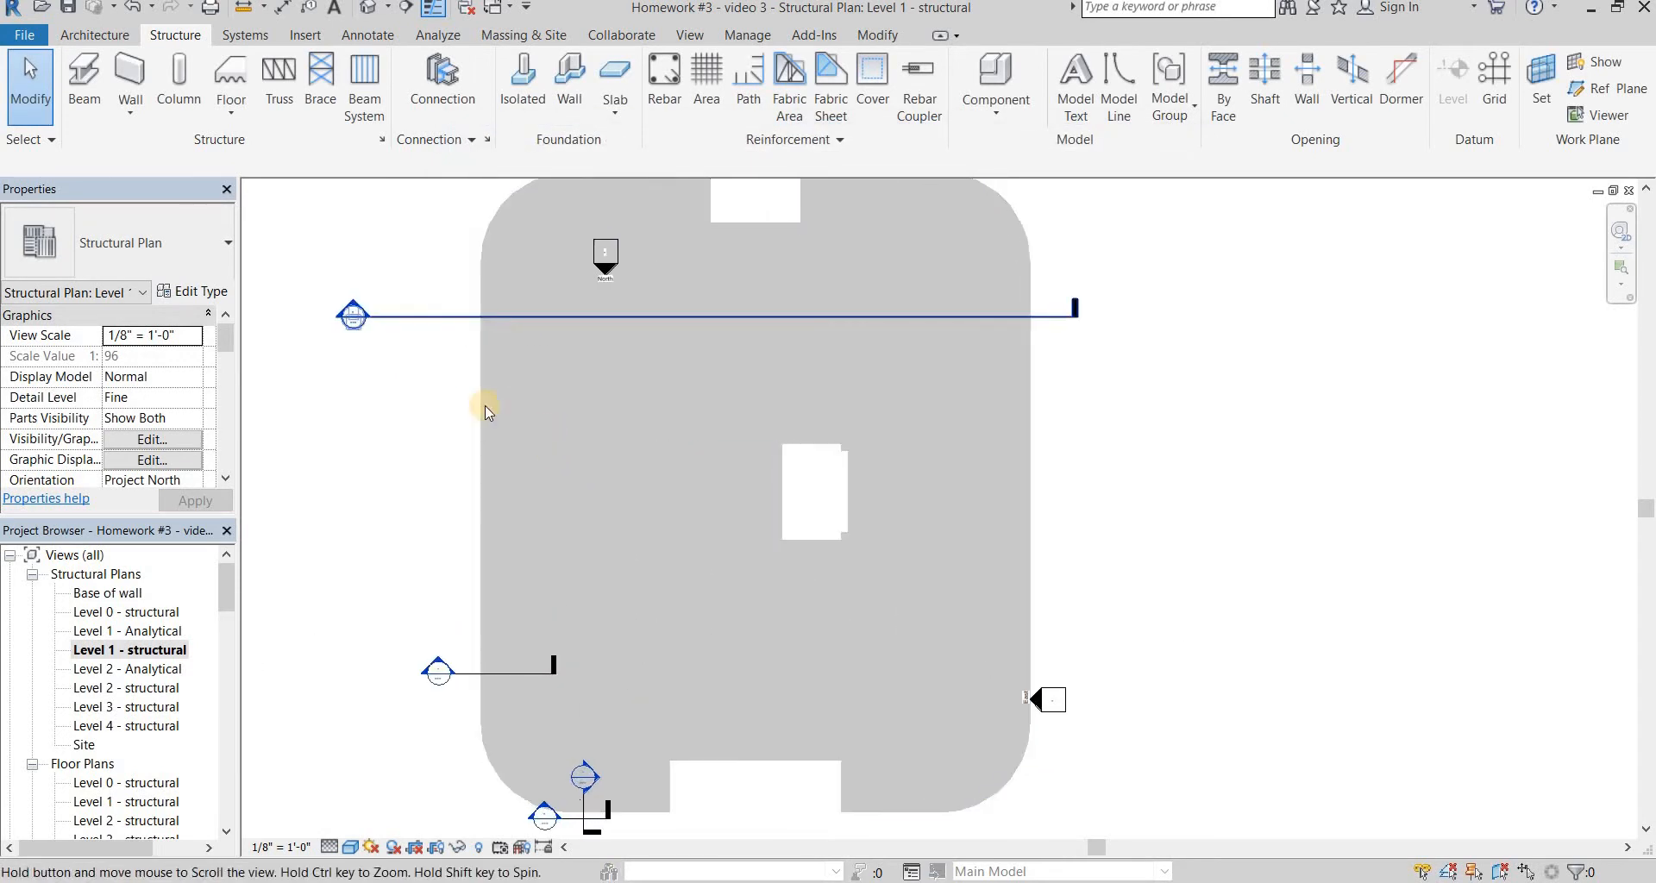
pyautogui.moveTo(455, 229); pyautogui.dragTo(640, 271, button='middle')
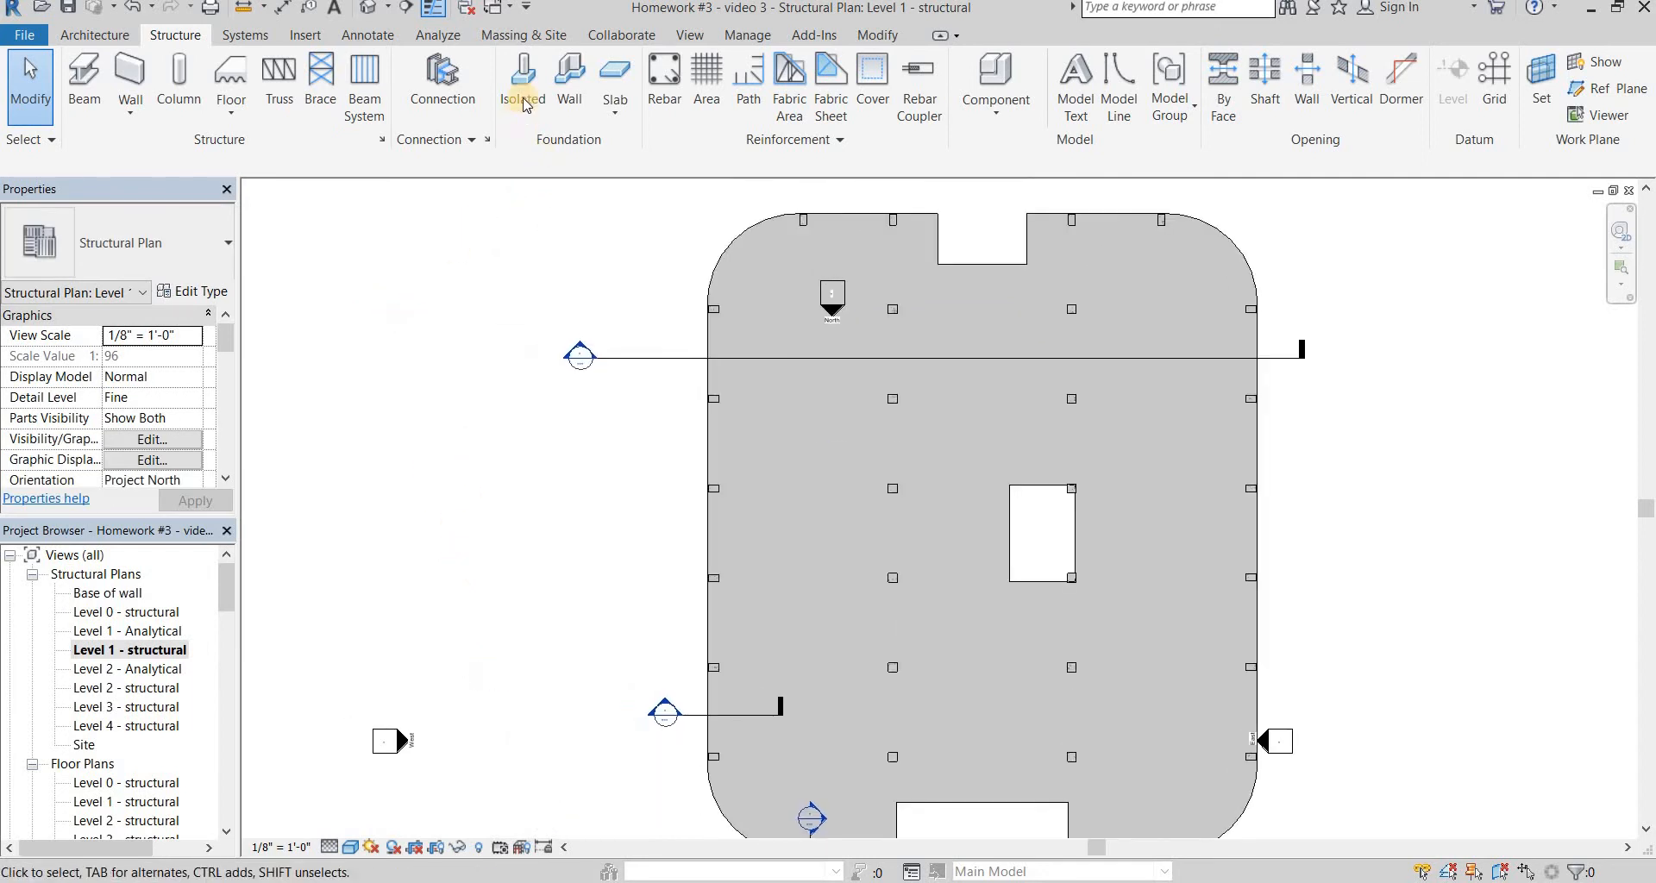
pyautogui.click(523, 86)
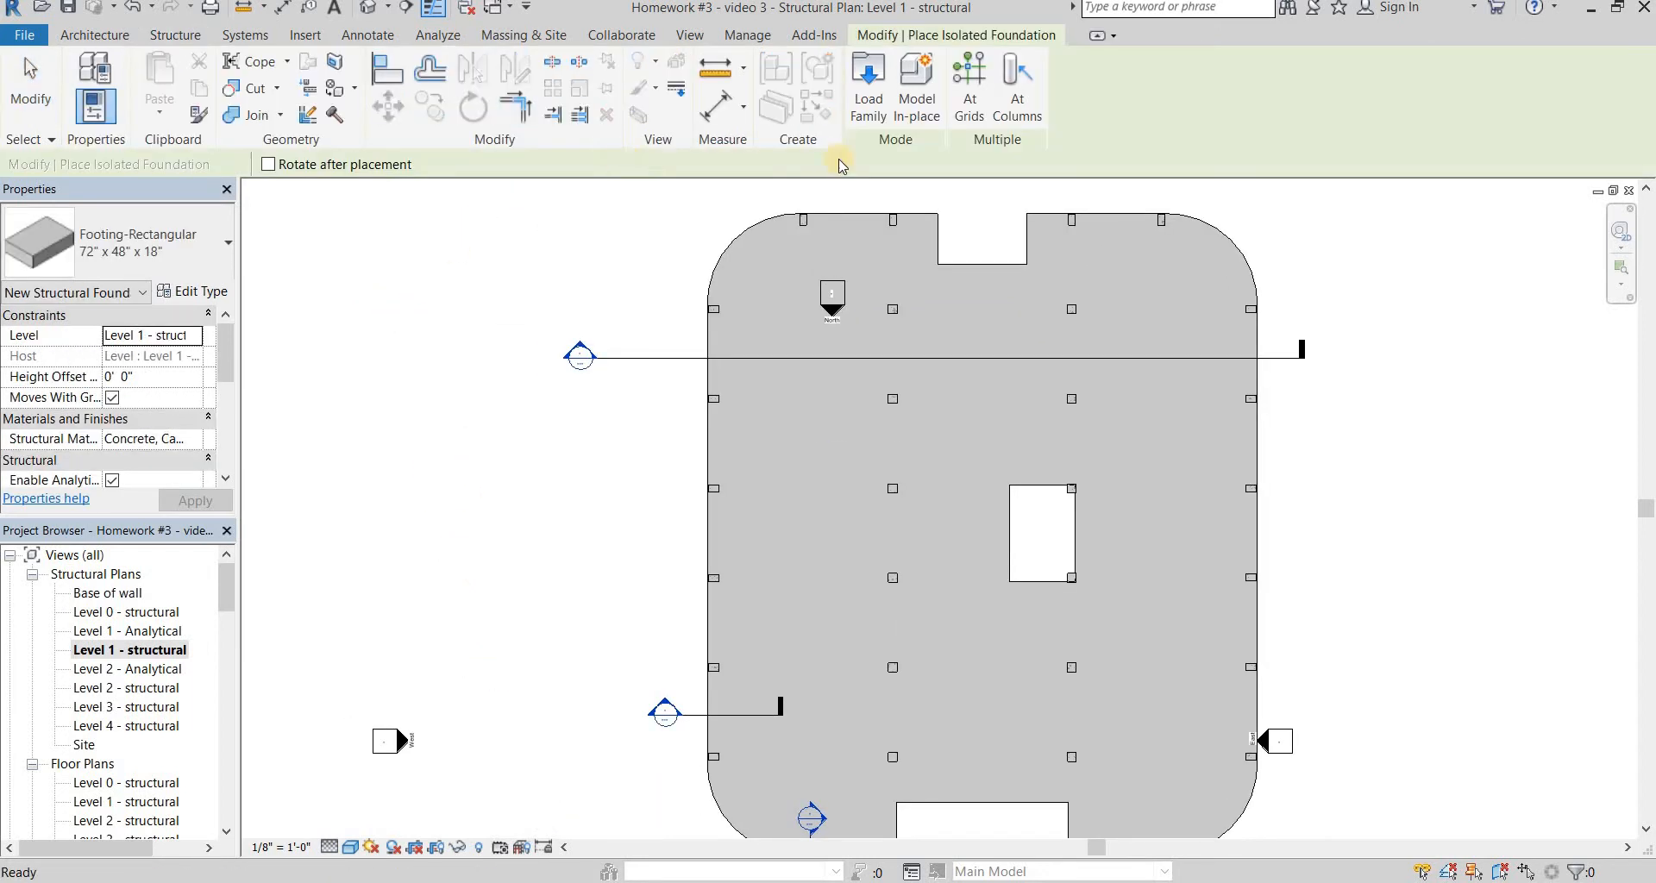
pyautogui.click(1009, 82)
pyautogui.moveTo(703, 262); pyautogui.dragTo(1067, 632)
pyautogui.scroll(-2, 647, 228)
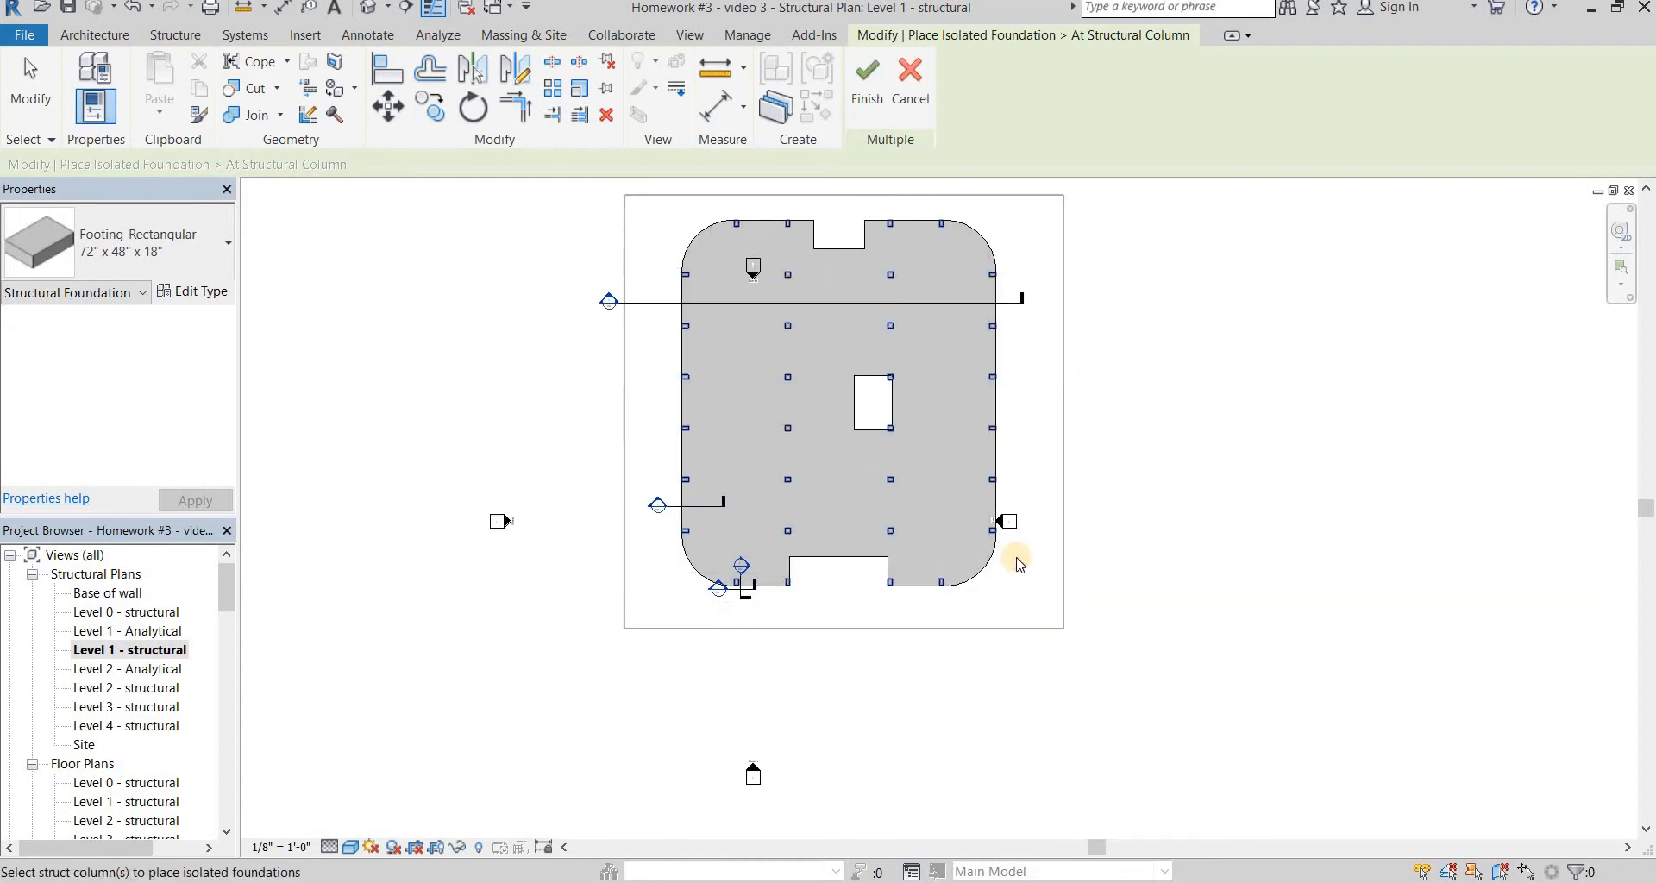
pyautogui.click(866, 69)
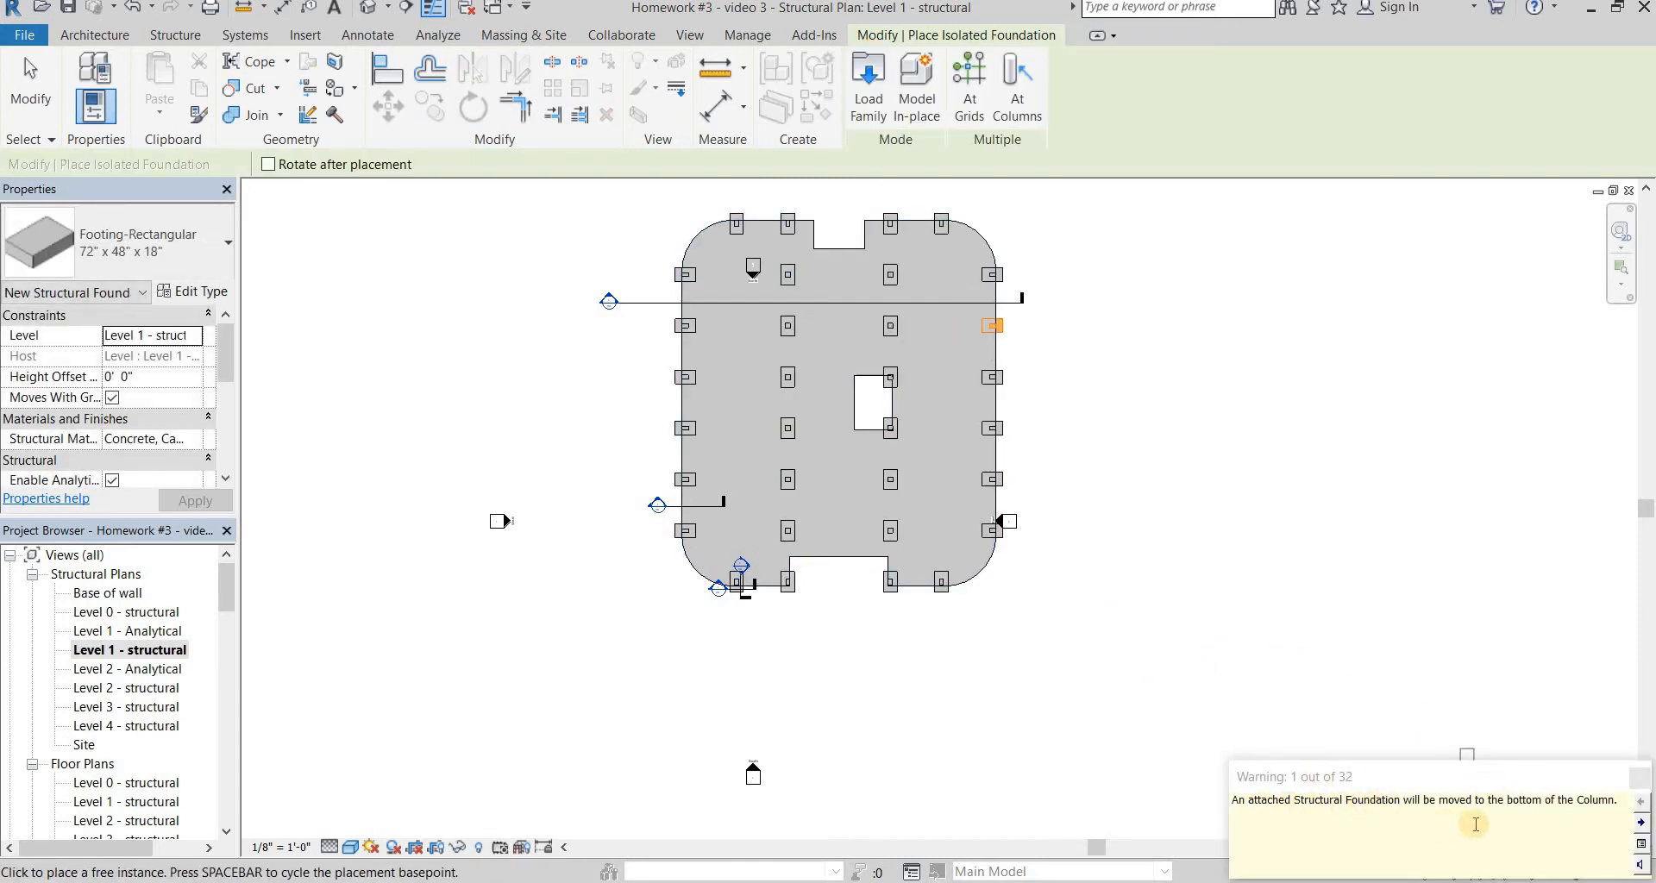
pyautogui.click(1637, 782)
pyautogui.press('Escape')
pyautogui.press('Escape')
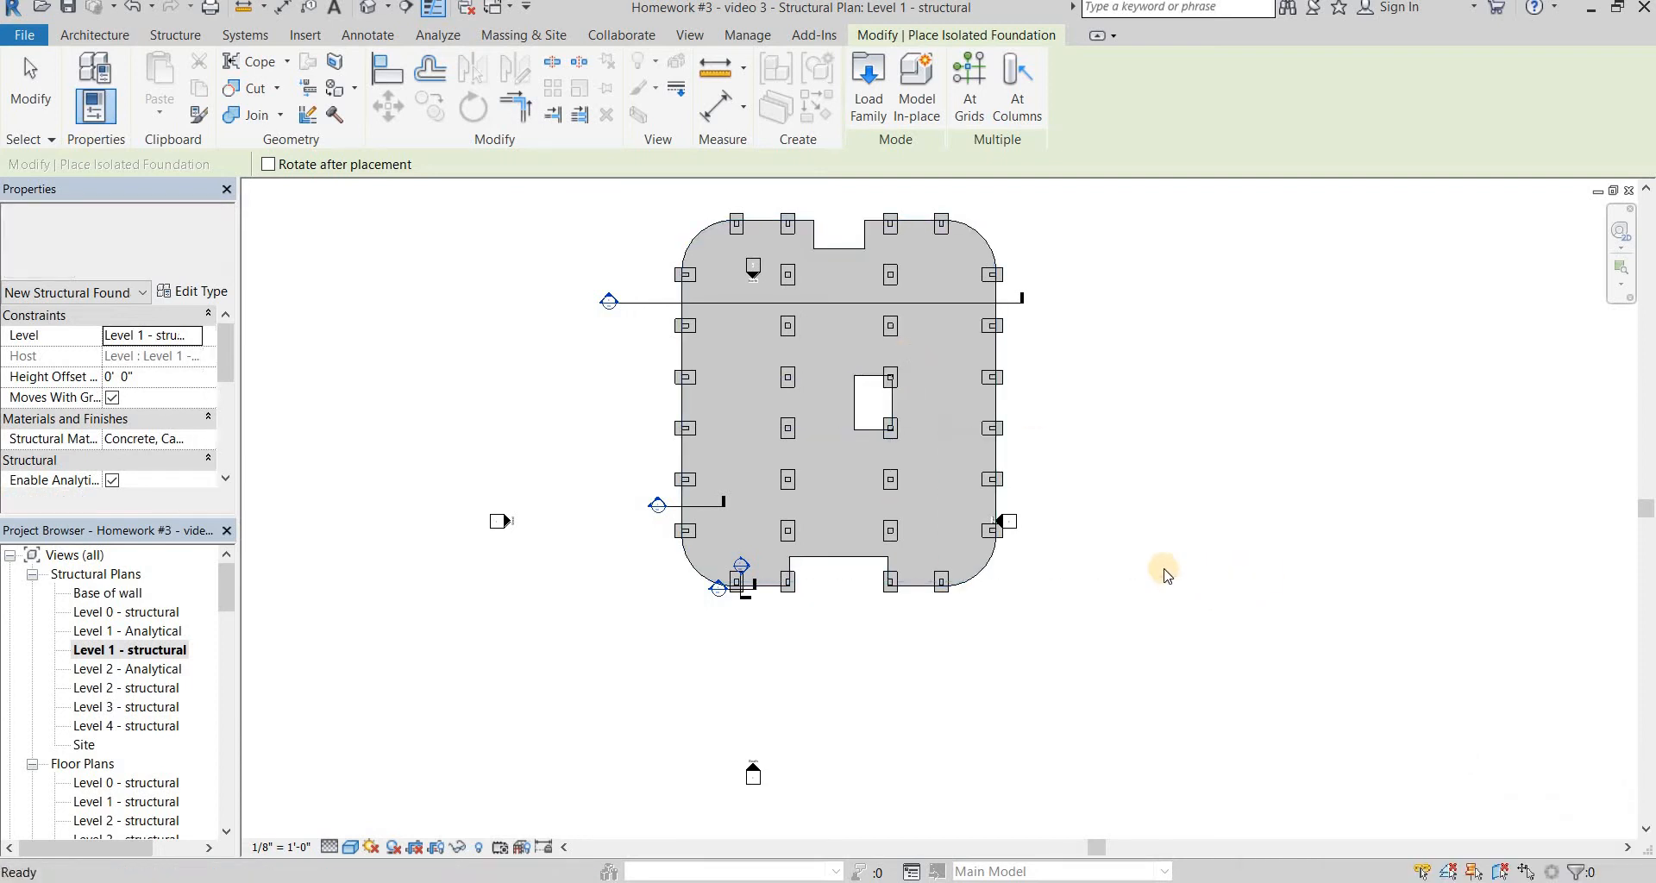
# Examine the new isolated footings beneath the columns in the 3D view
pyautogui.press('3')
pyautogui.press('d')
pyautogui.keyDown('shift'); pyautogui.moveTo(1068, 621); pyautogui.dragTo(846, 384, button='middle'); pyautogui.keyUp('shift')
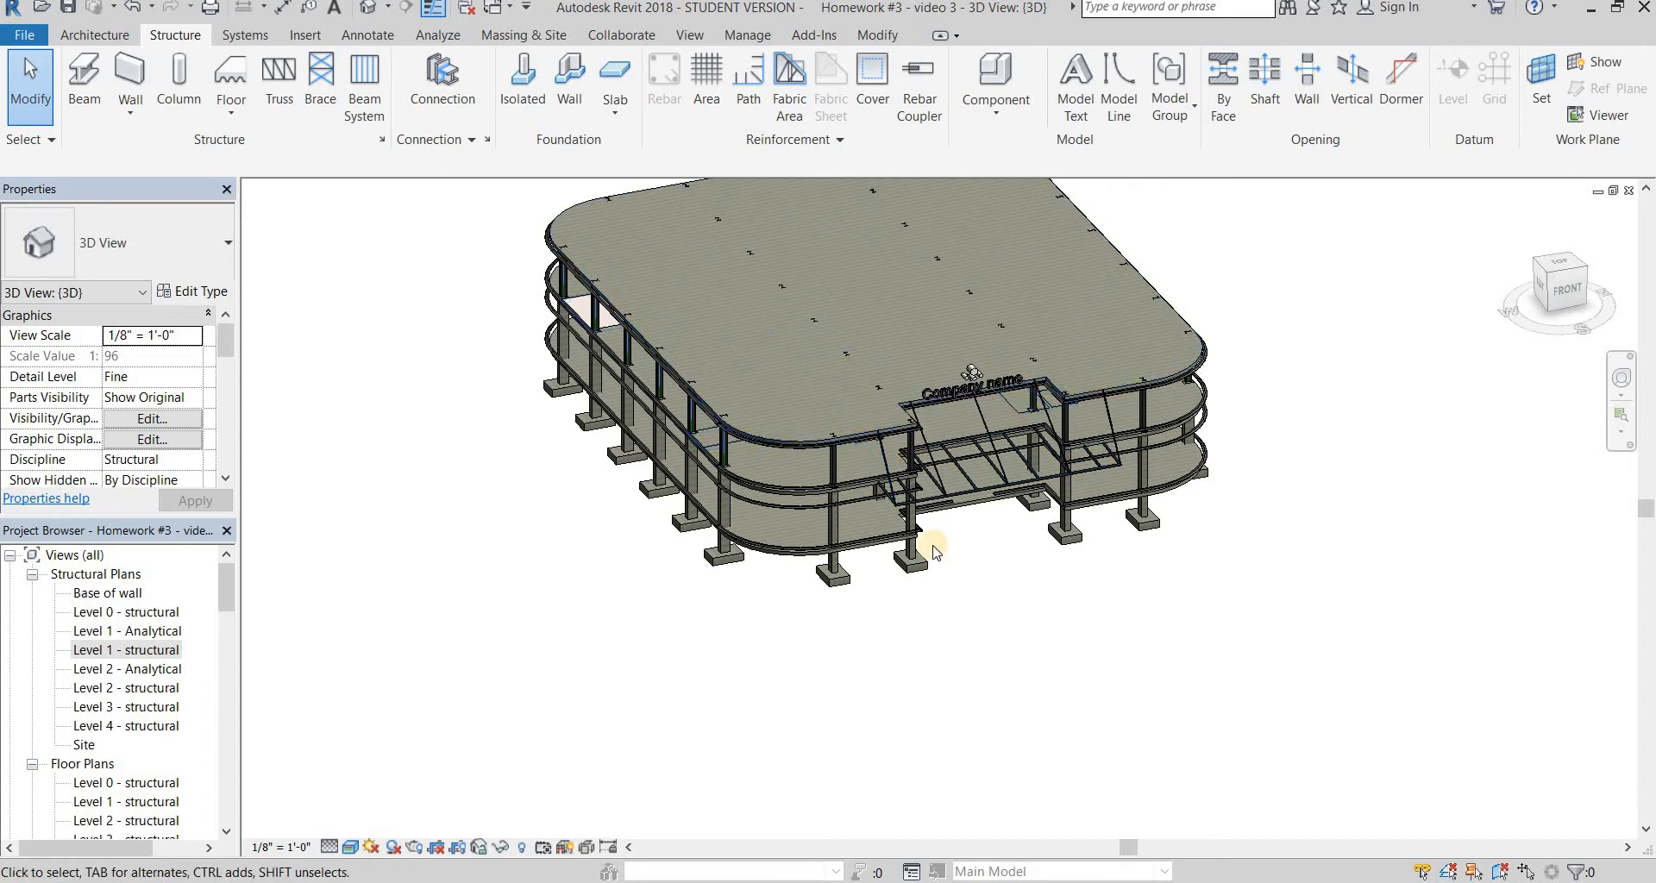
pyautogui.scroll(5, 867, 690)
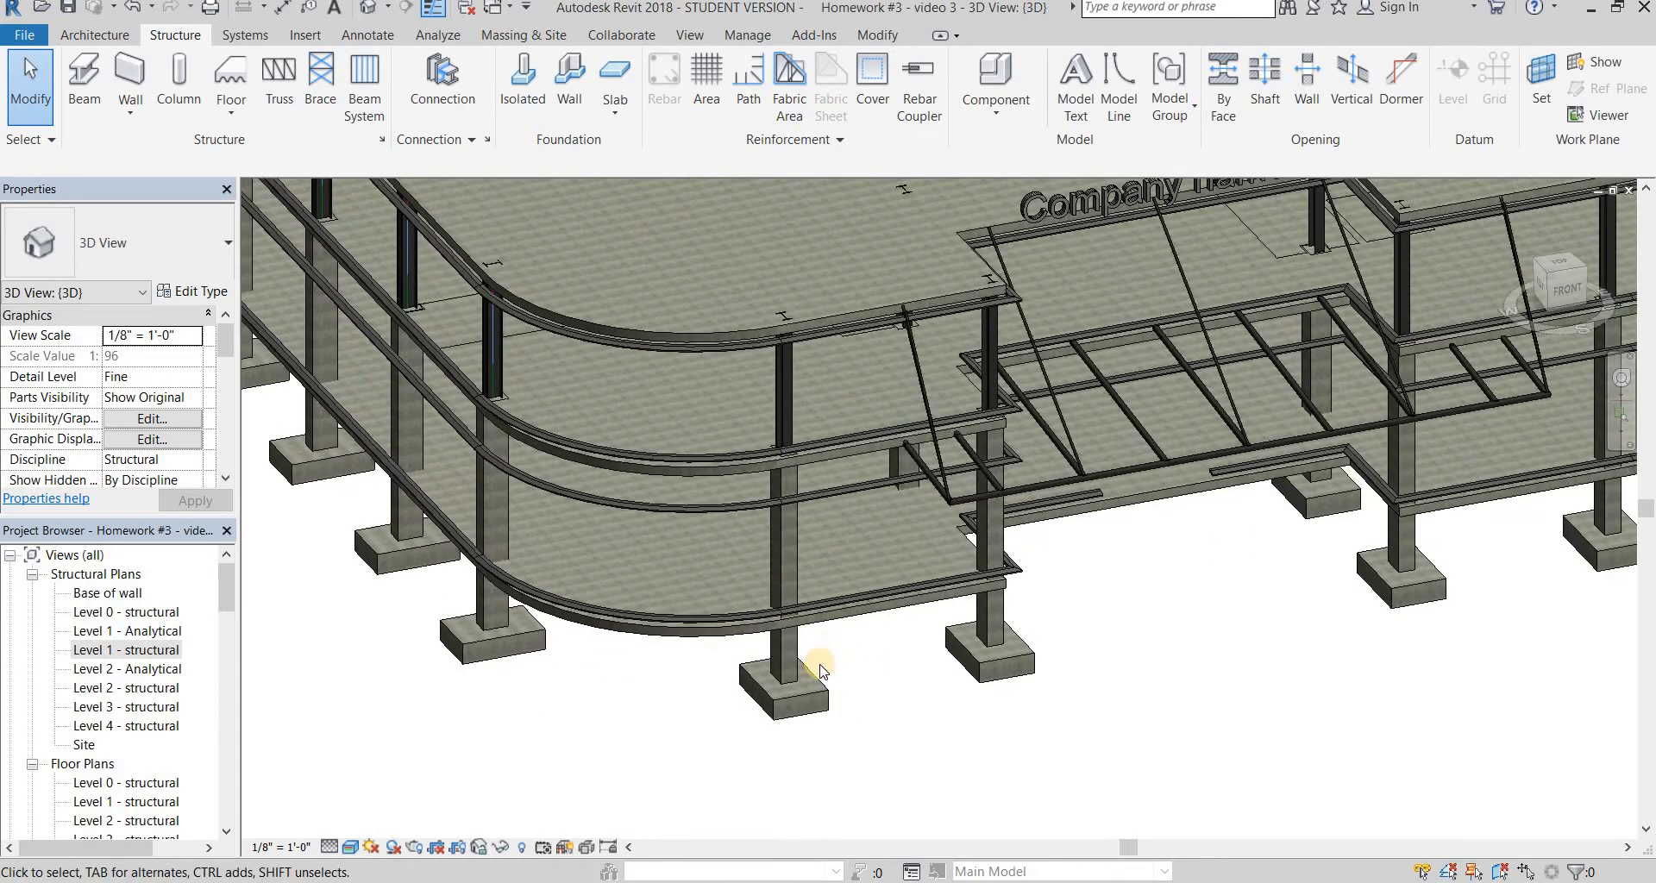
pyautogui.scroll(-5, 820, 666)
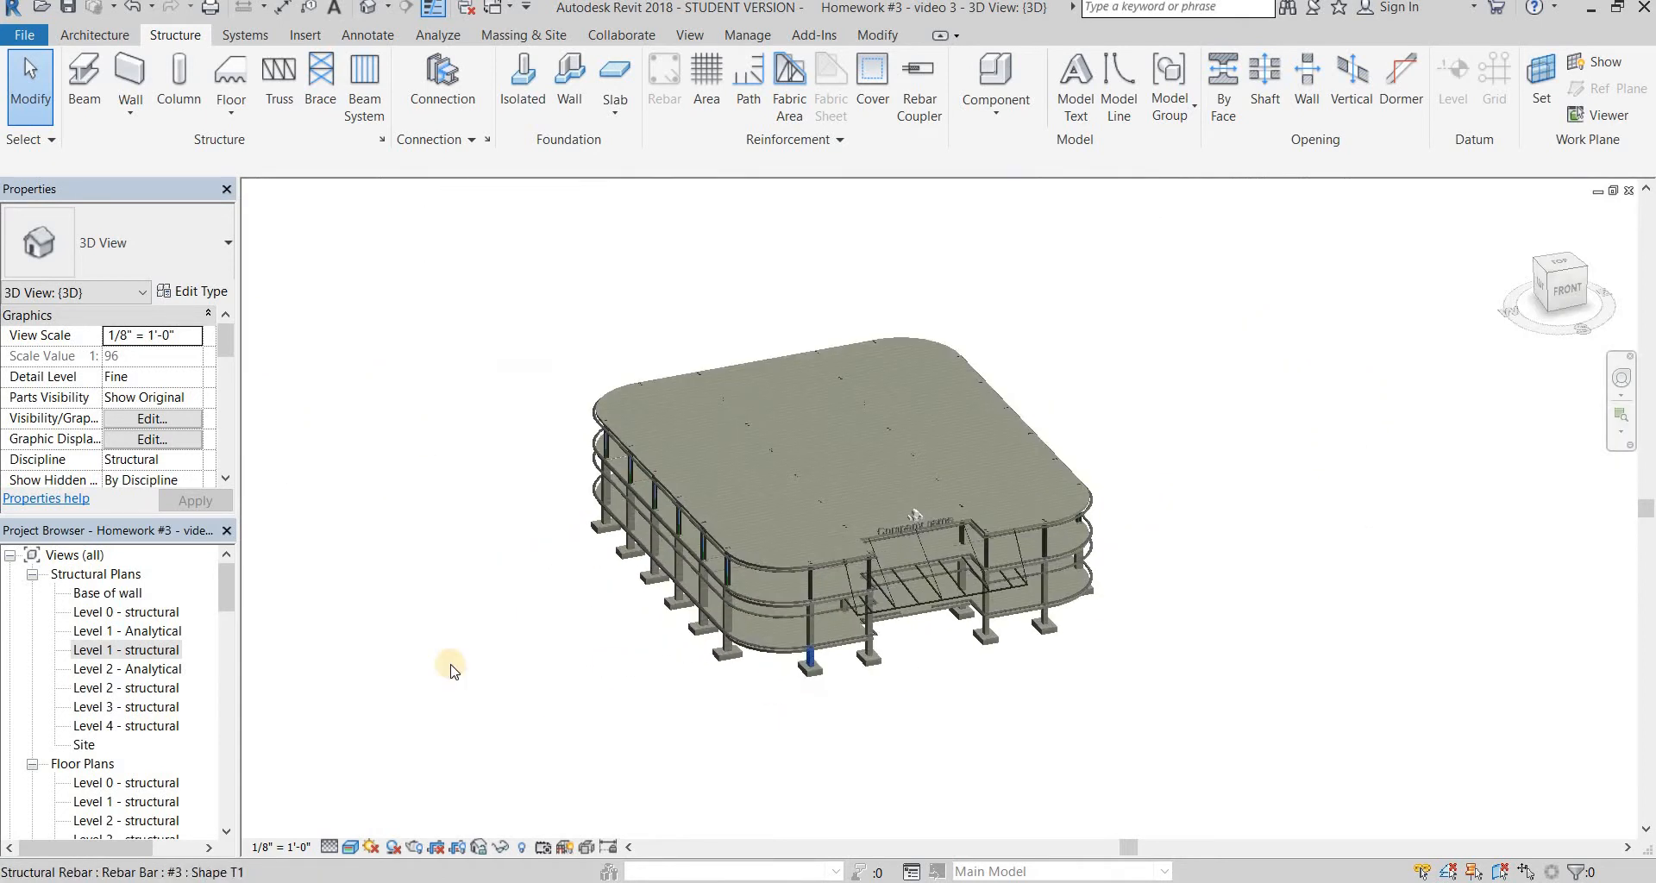
# Place a Concrete-Rectangular Beam 12 x 24 along the full west column row in the Level 1 - structural plan
pyautogui.doubleClick(130, 651)
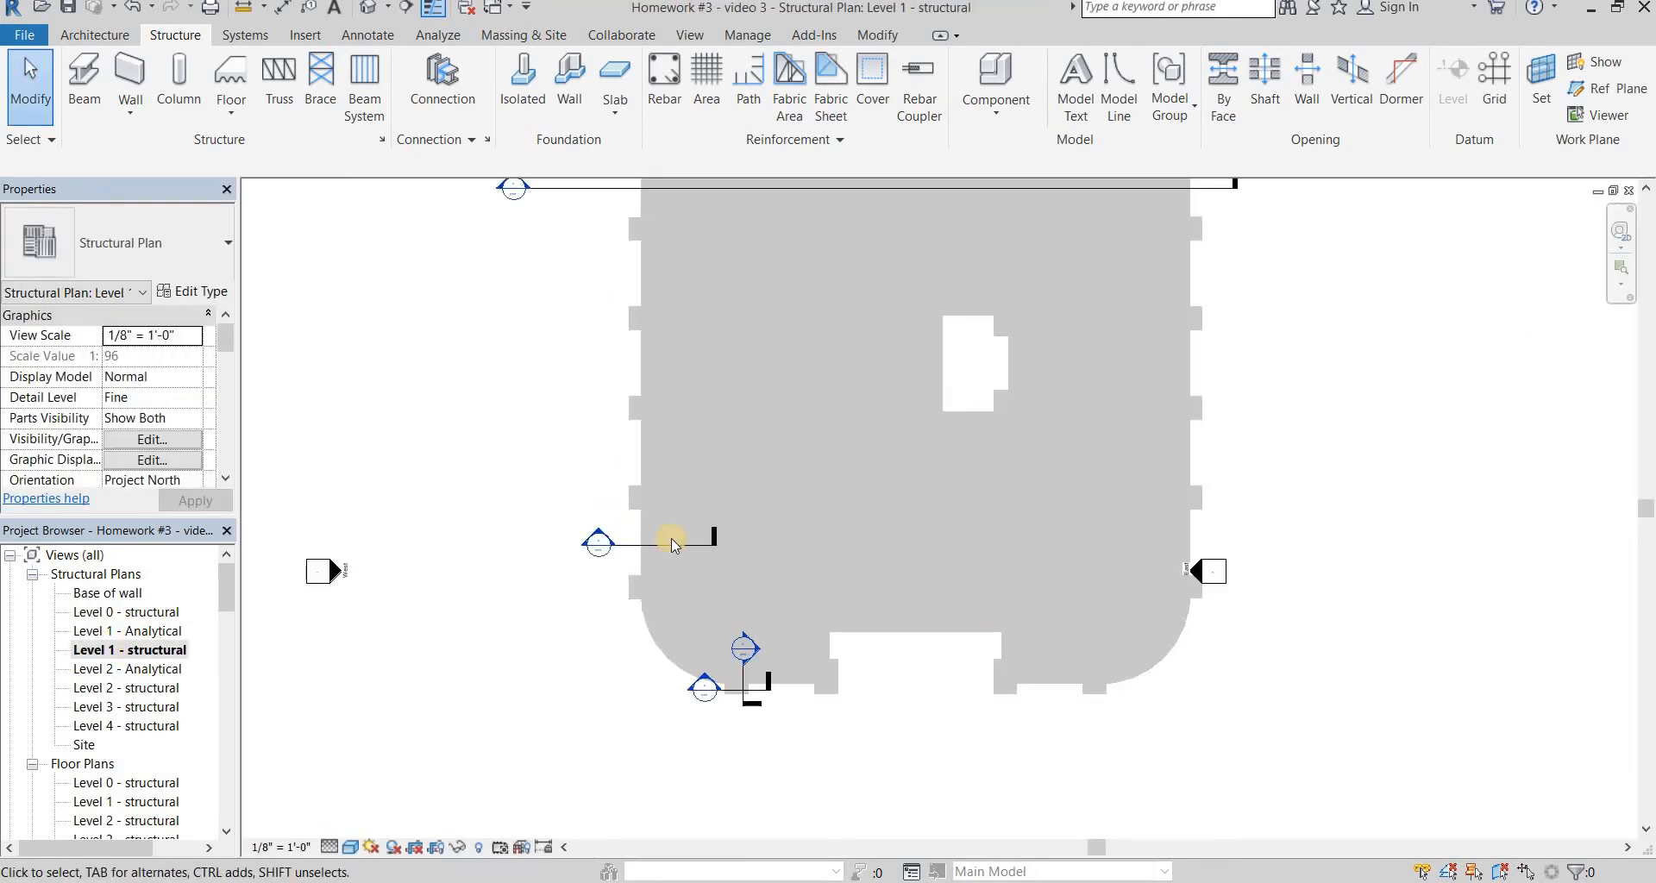
pyautogui.scroll(2, 678, 541)
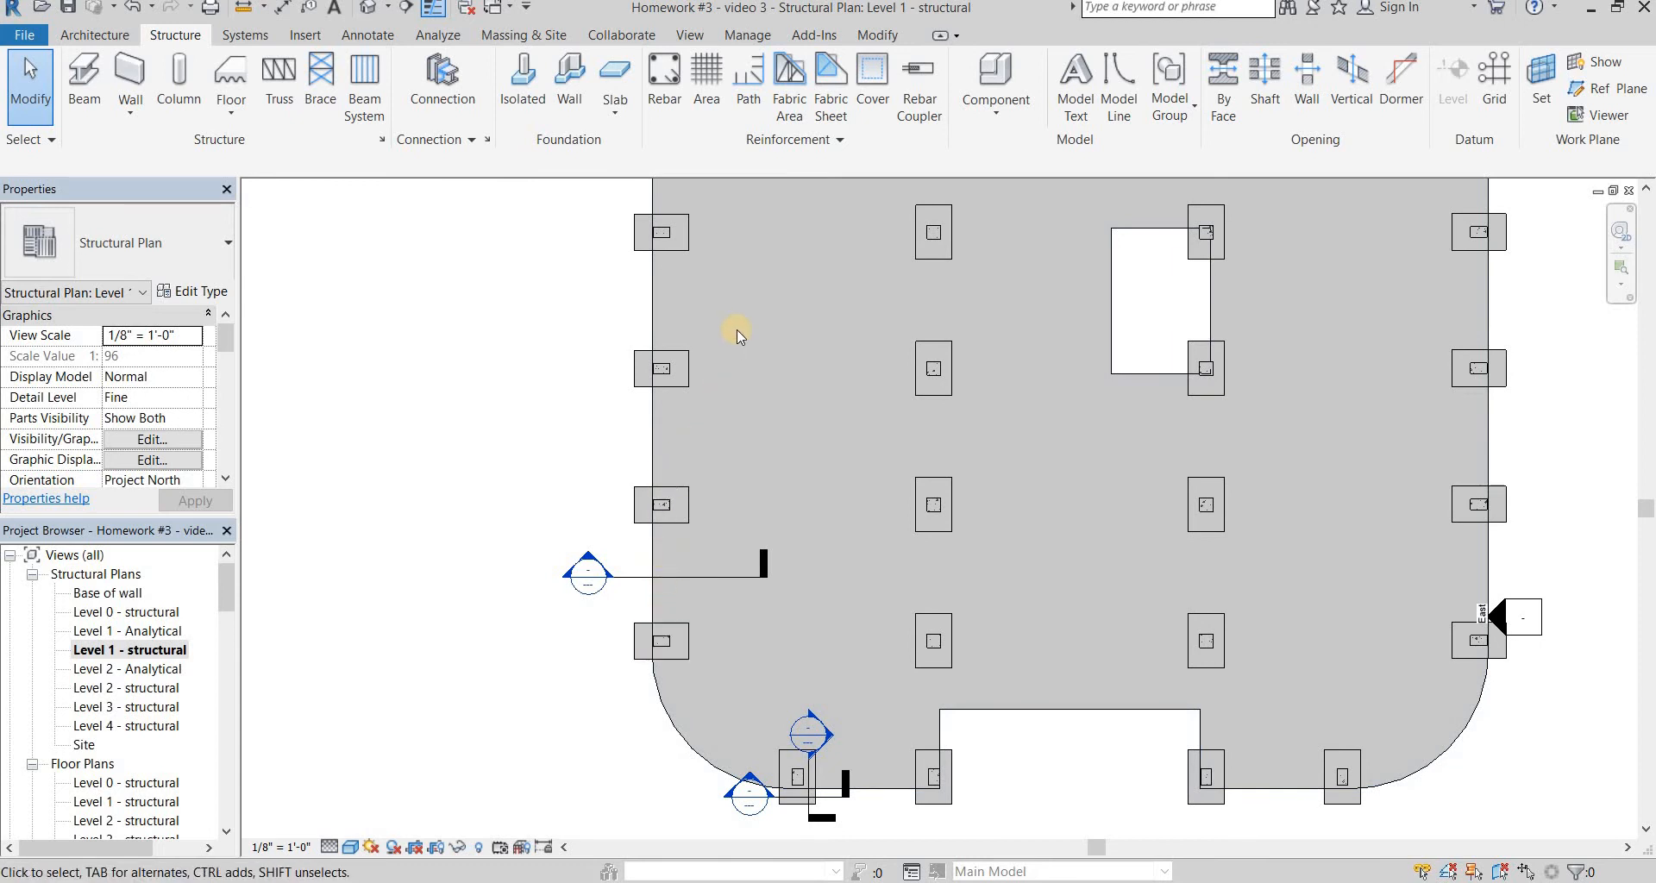
pyautogui.moveTo(740, 340); pyautogui.dragTo(609, 576, button='middle')
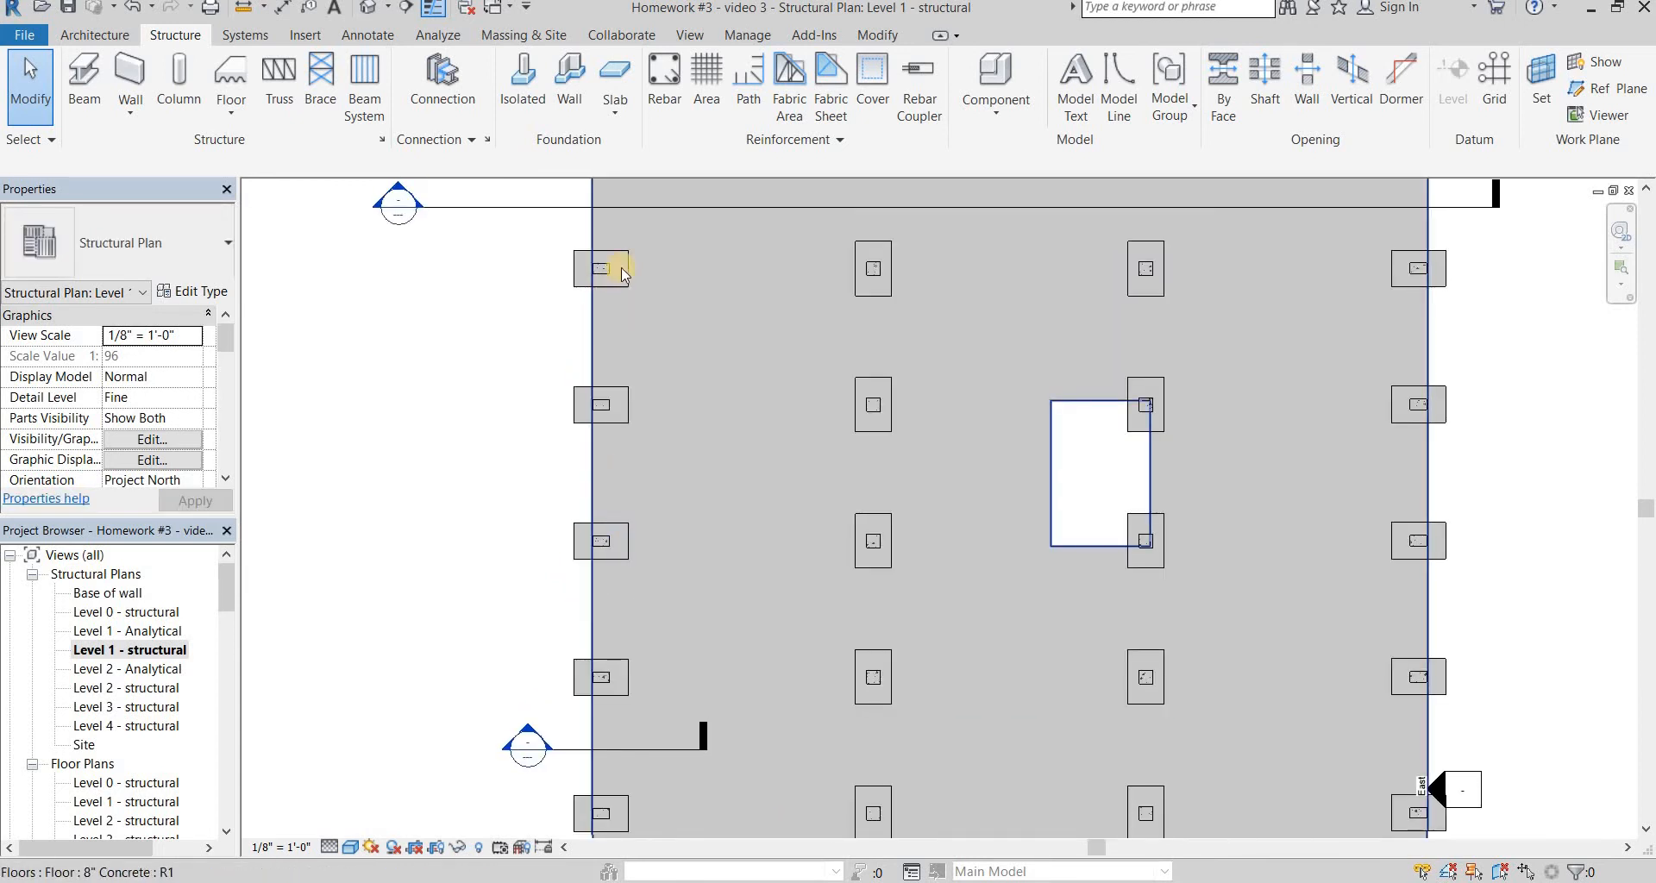
pyautogui.scroll(-2, 615, 274)
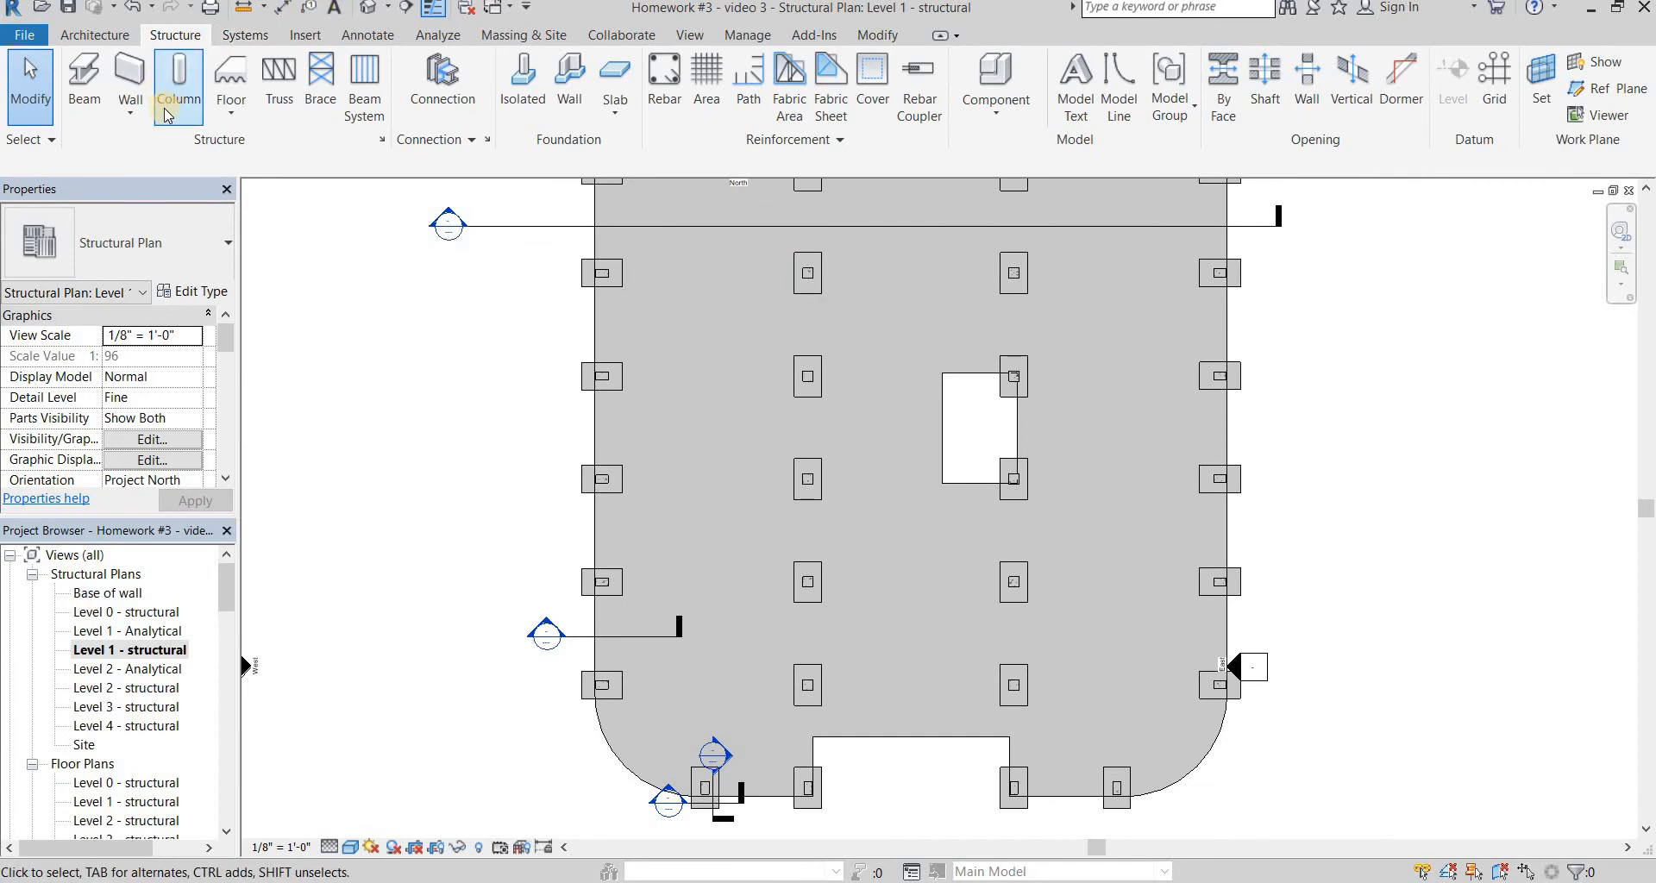
pyautogui.click(93, 77)
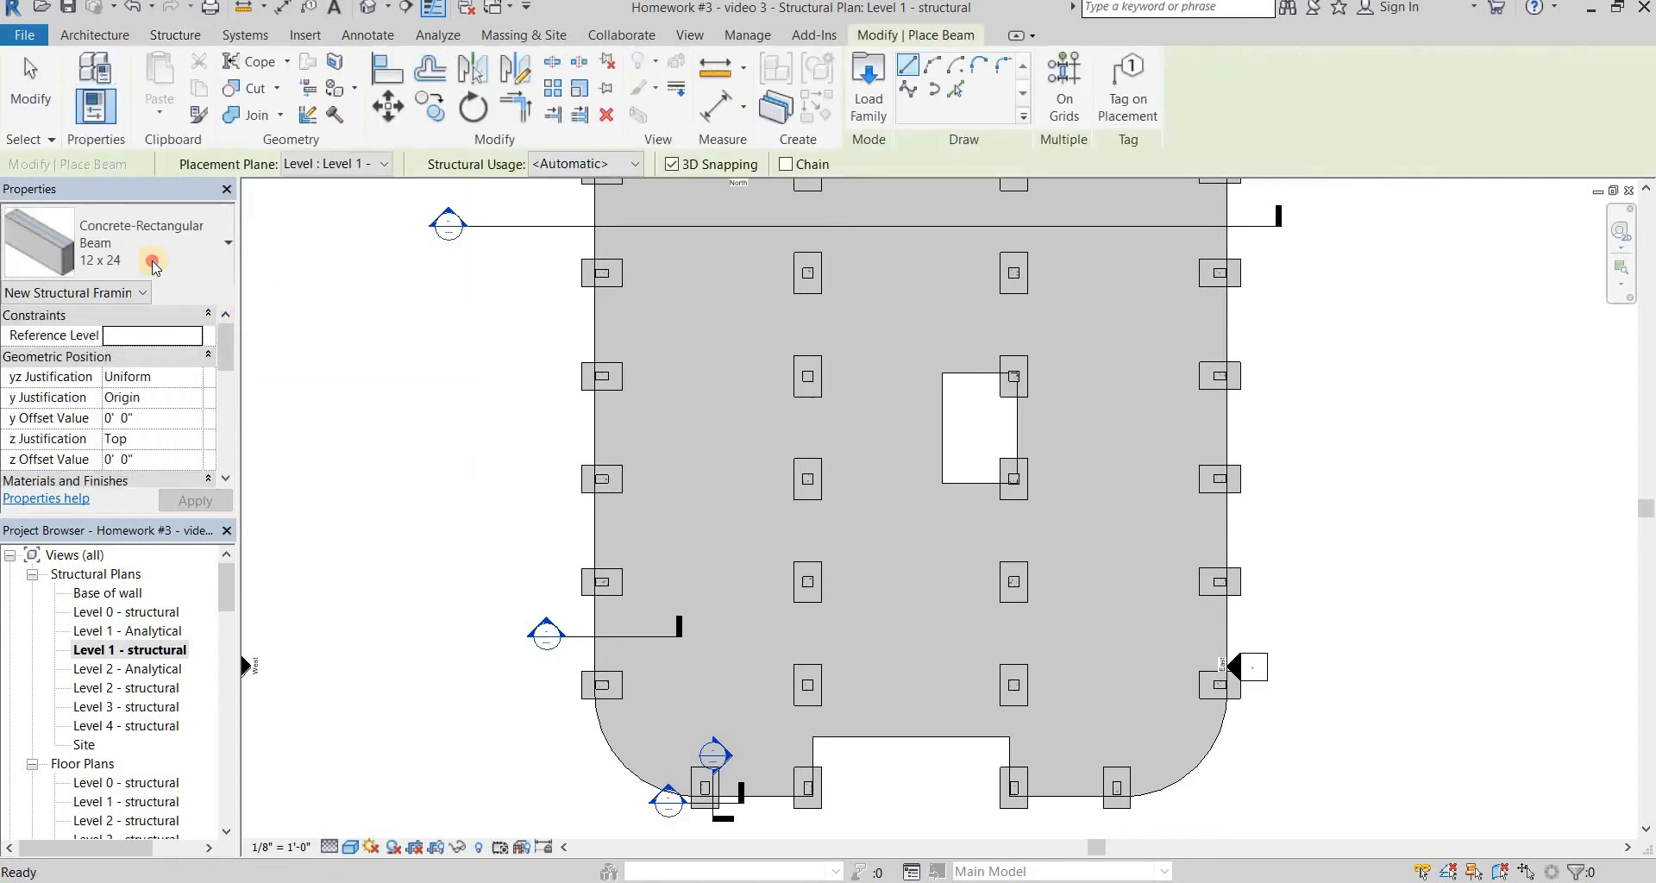
pyautogui.click(183, 241)
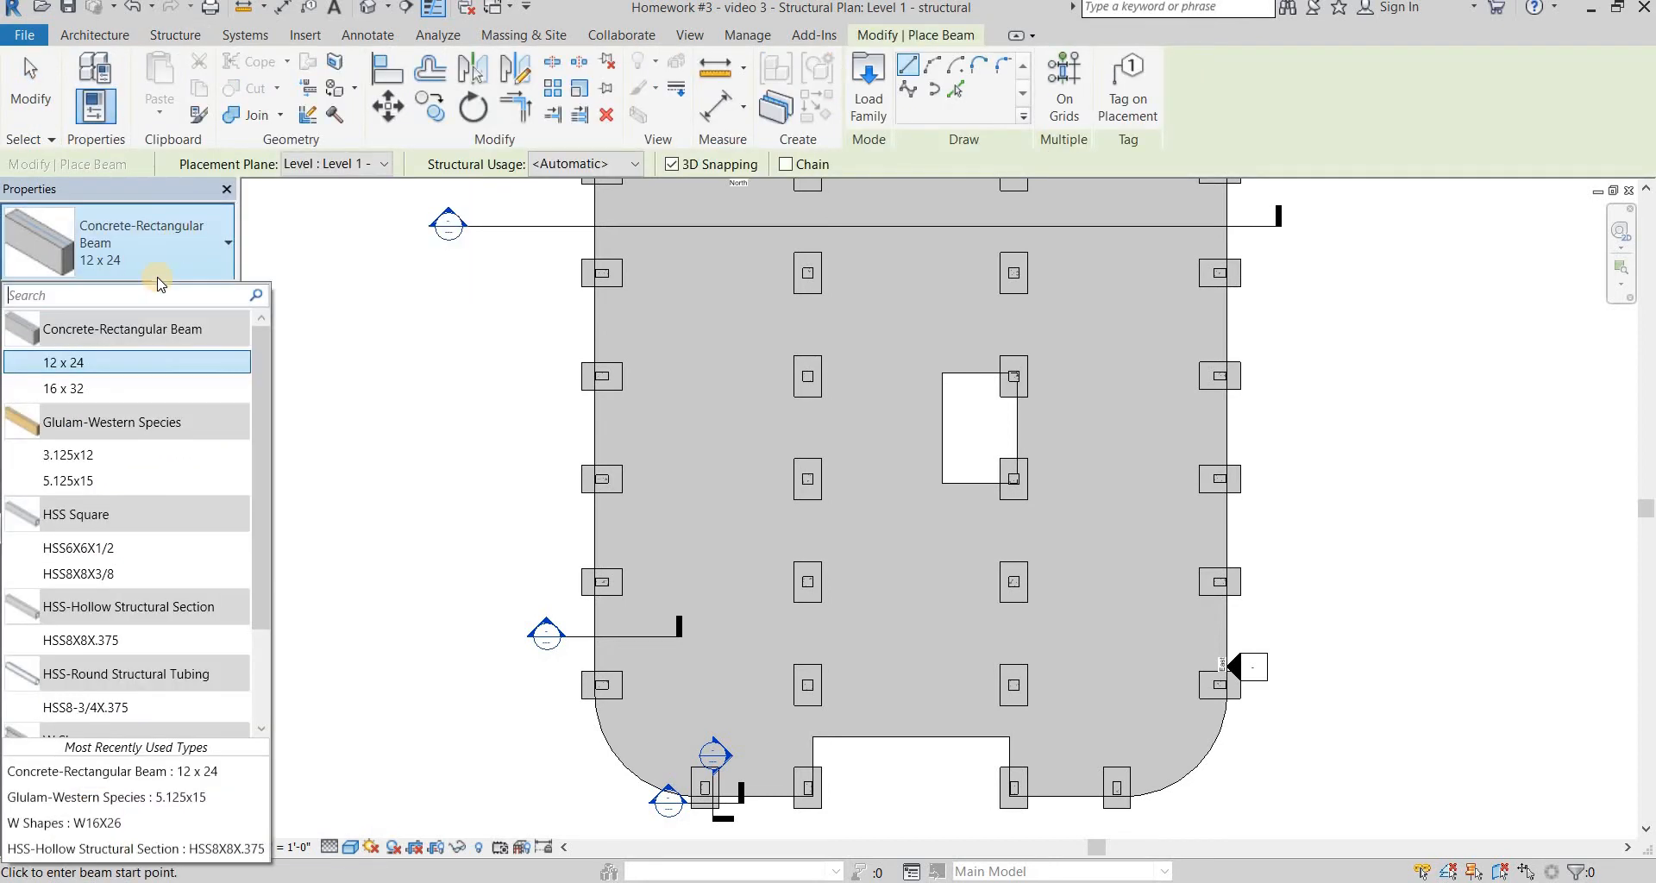
pyautogui.click(137, 364)
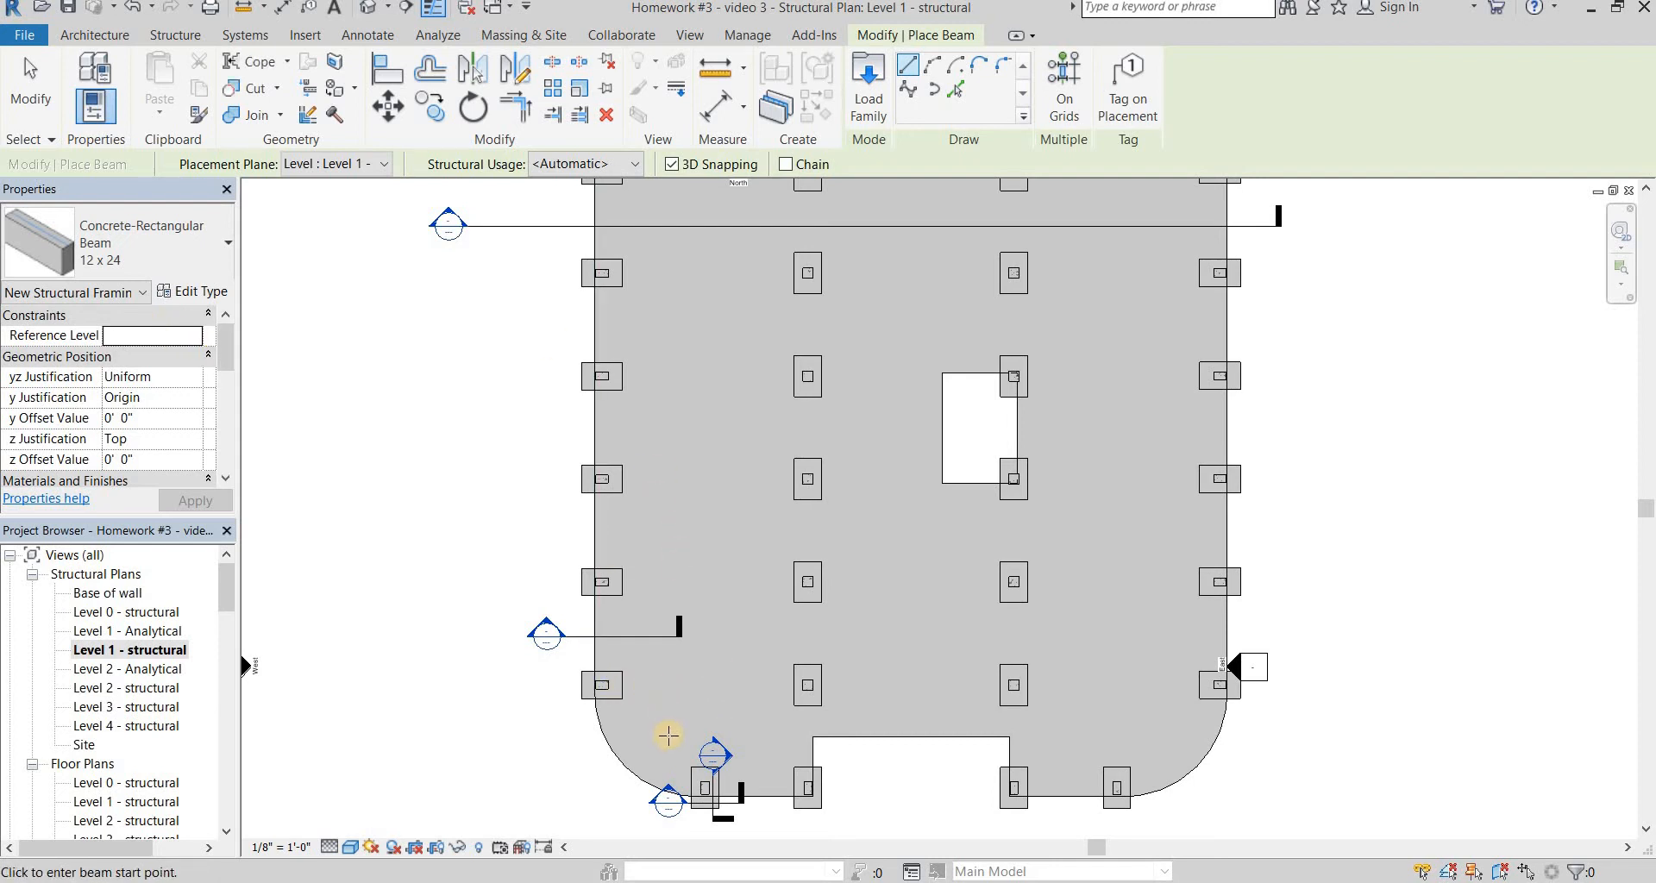
pyautogui.scroll(2, 664, 734)
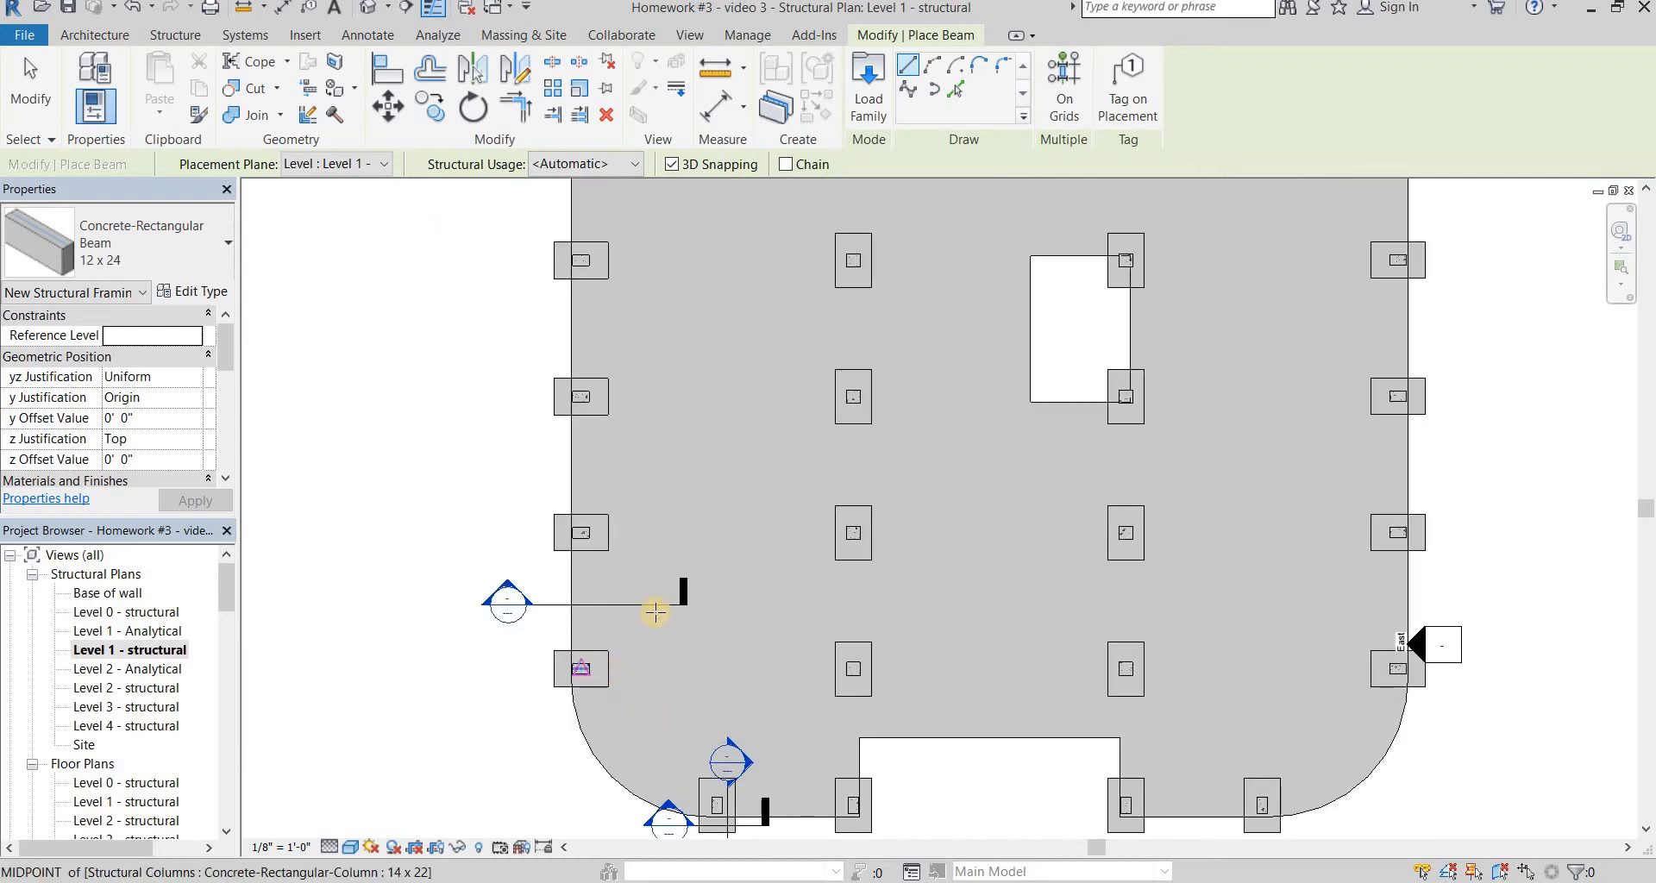
pyautogui.scroll(-3, 729, 510)
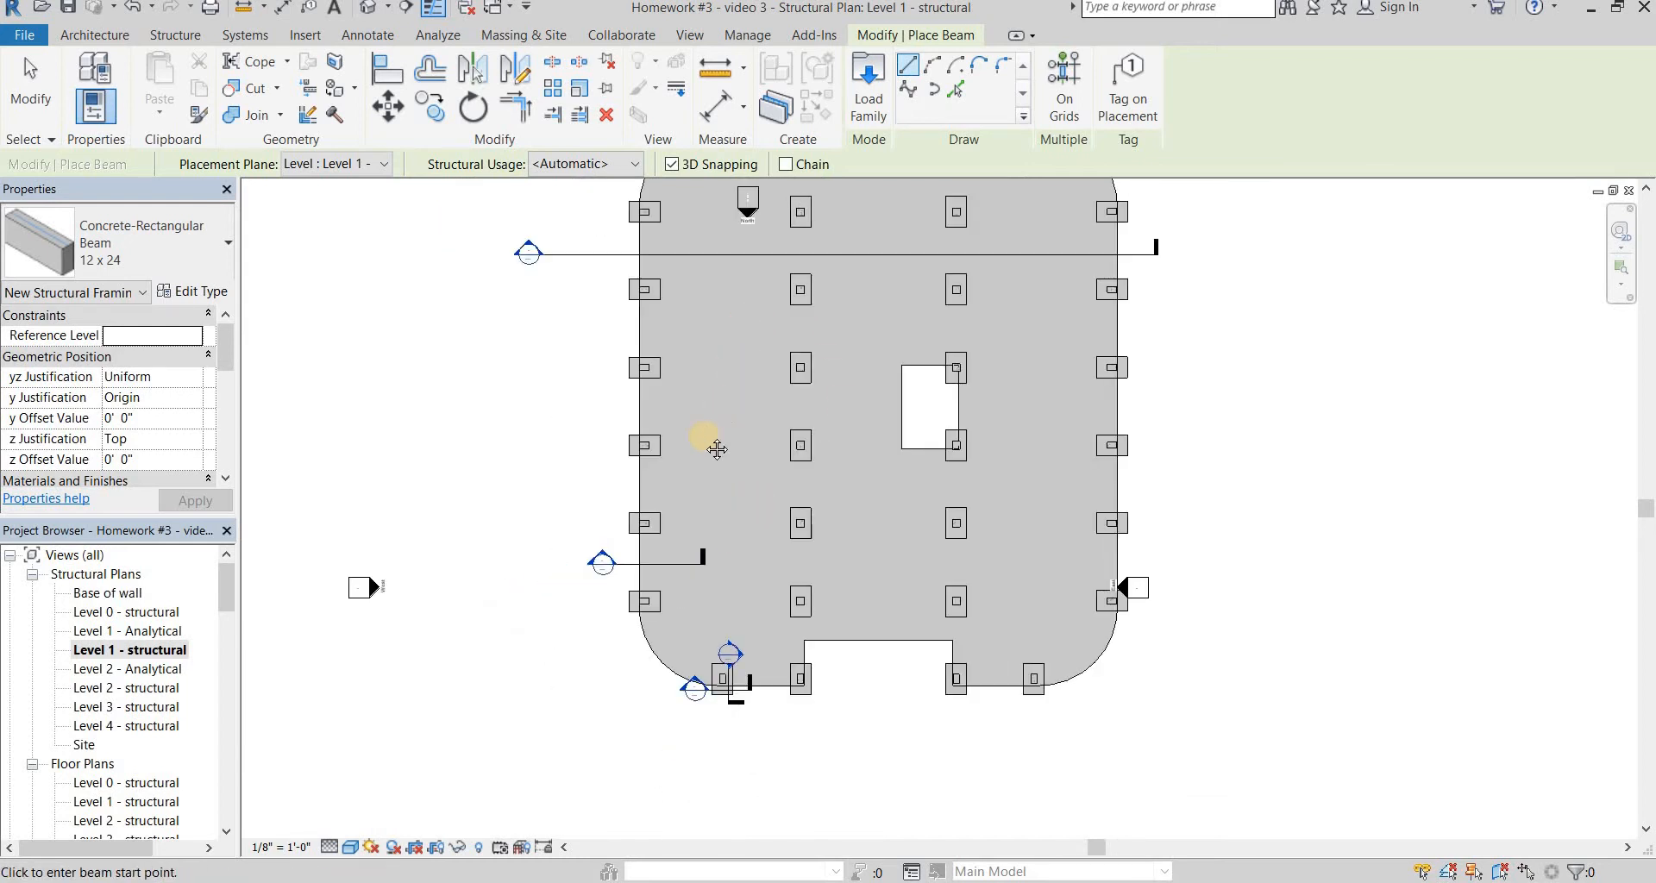
pyautogui.scroll(1, 702, 436)
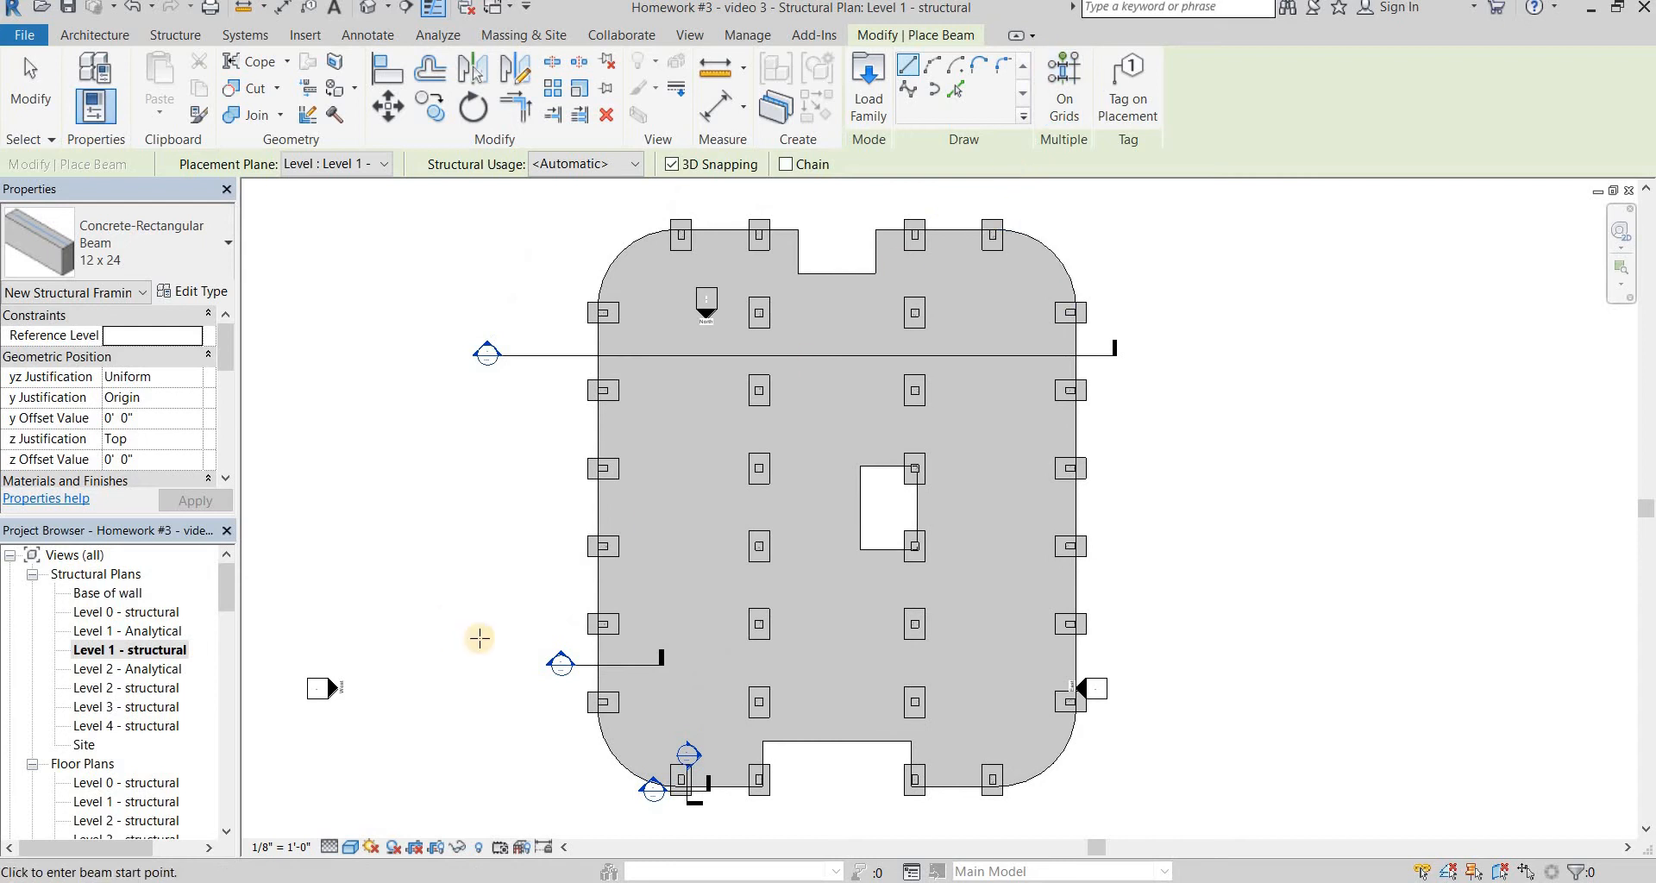
pyautogui.scroll(3, 629, 695)
pyautogui.click(604, 700)
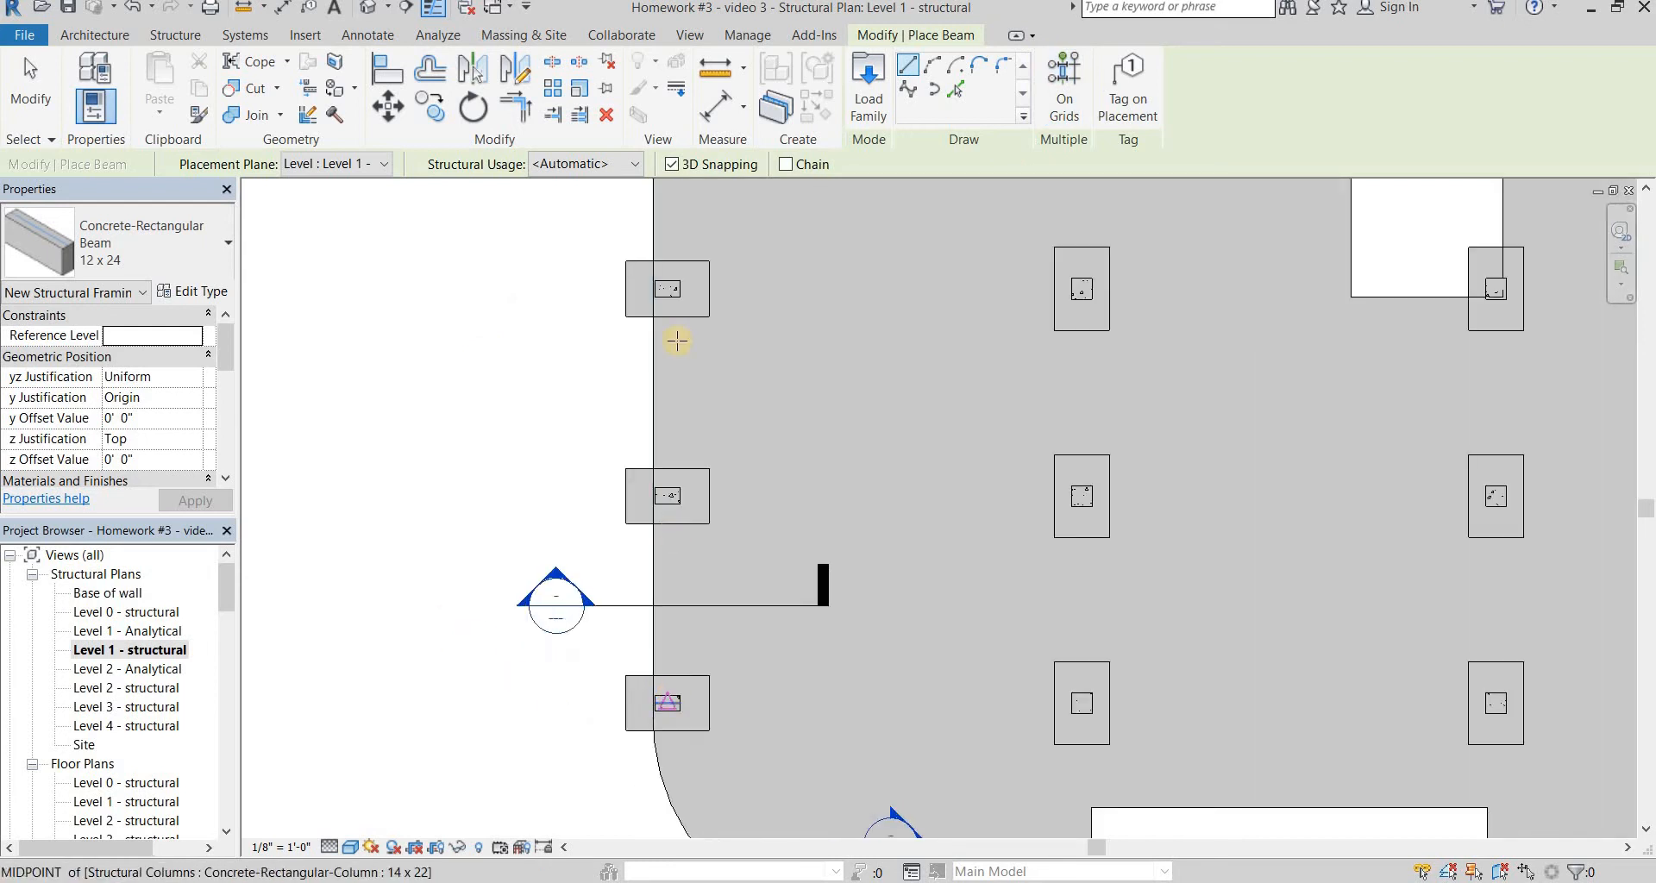
pyautogui.moveTo(672, 219); pyautogui.dragTo(656, 510, button='middle')
pyautogui.moveTo(634, 258); pyautogui.dragTo(604, 571, button='middle')
pyautogui.click(636, 337)
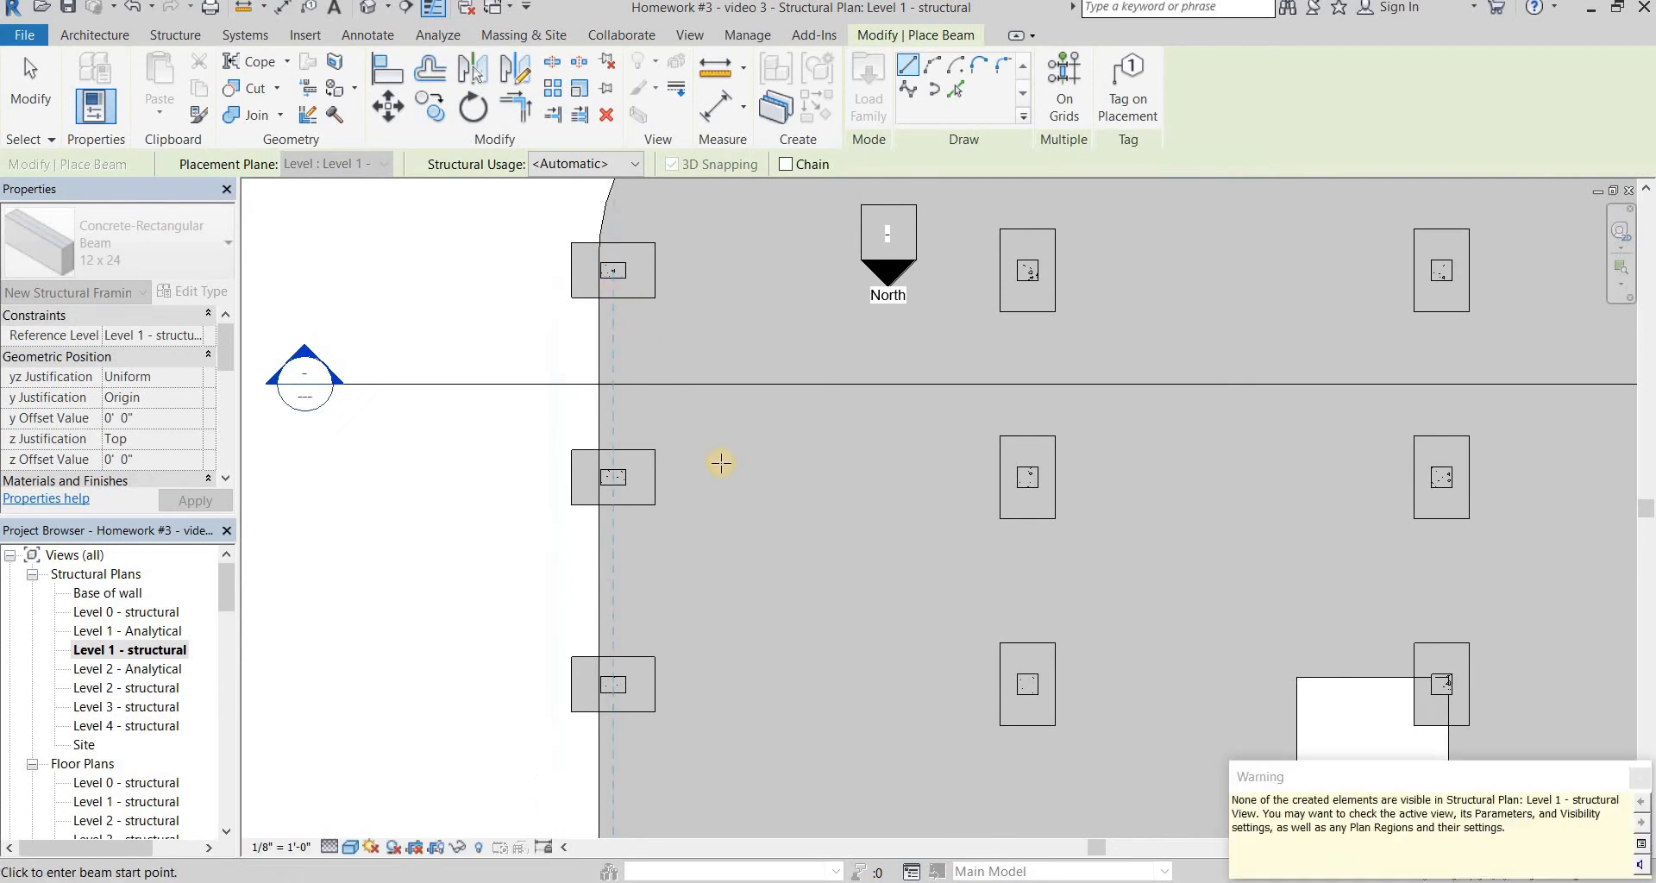
pyautogui.click(1629, 780)
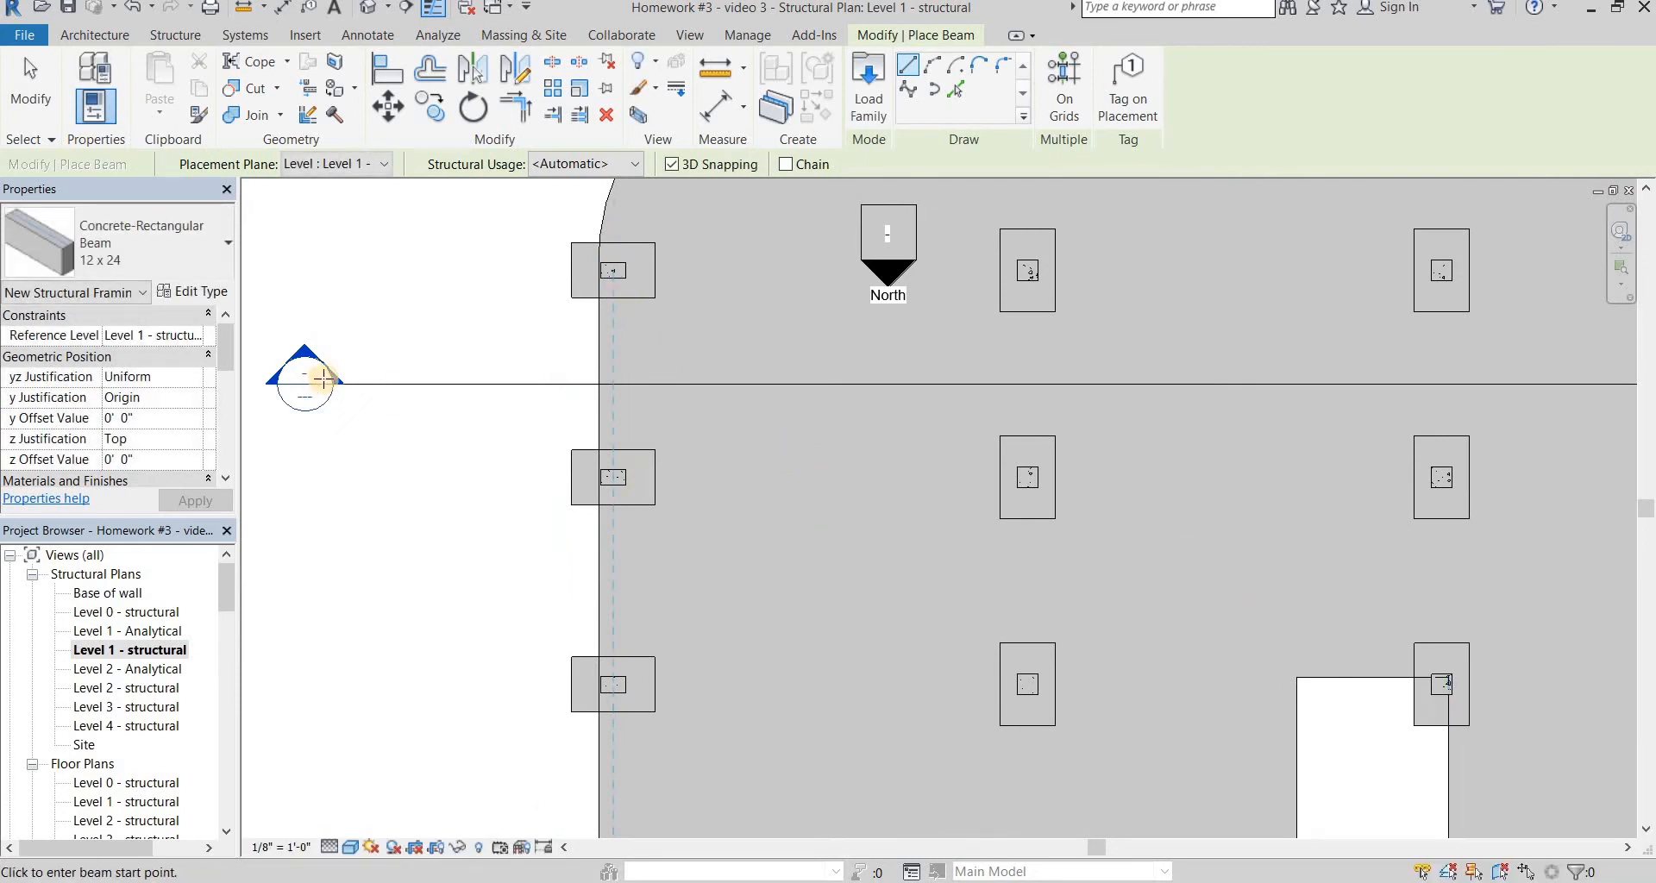
# In the 3D view, set the new west-side beam's start and end level offsets to 0' 0"
pyautogui.hotkey('ctrl', 'Tab')
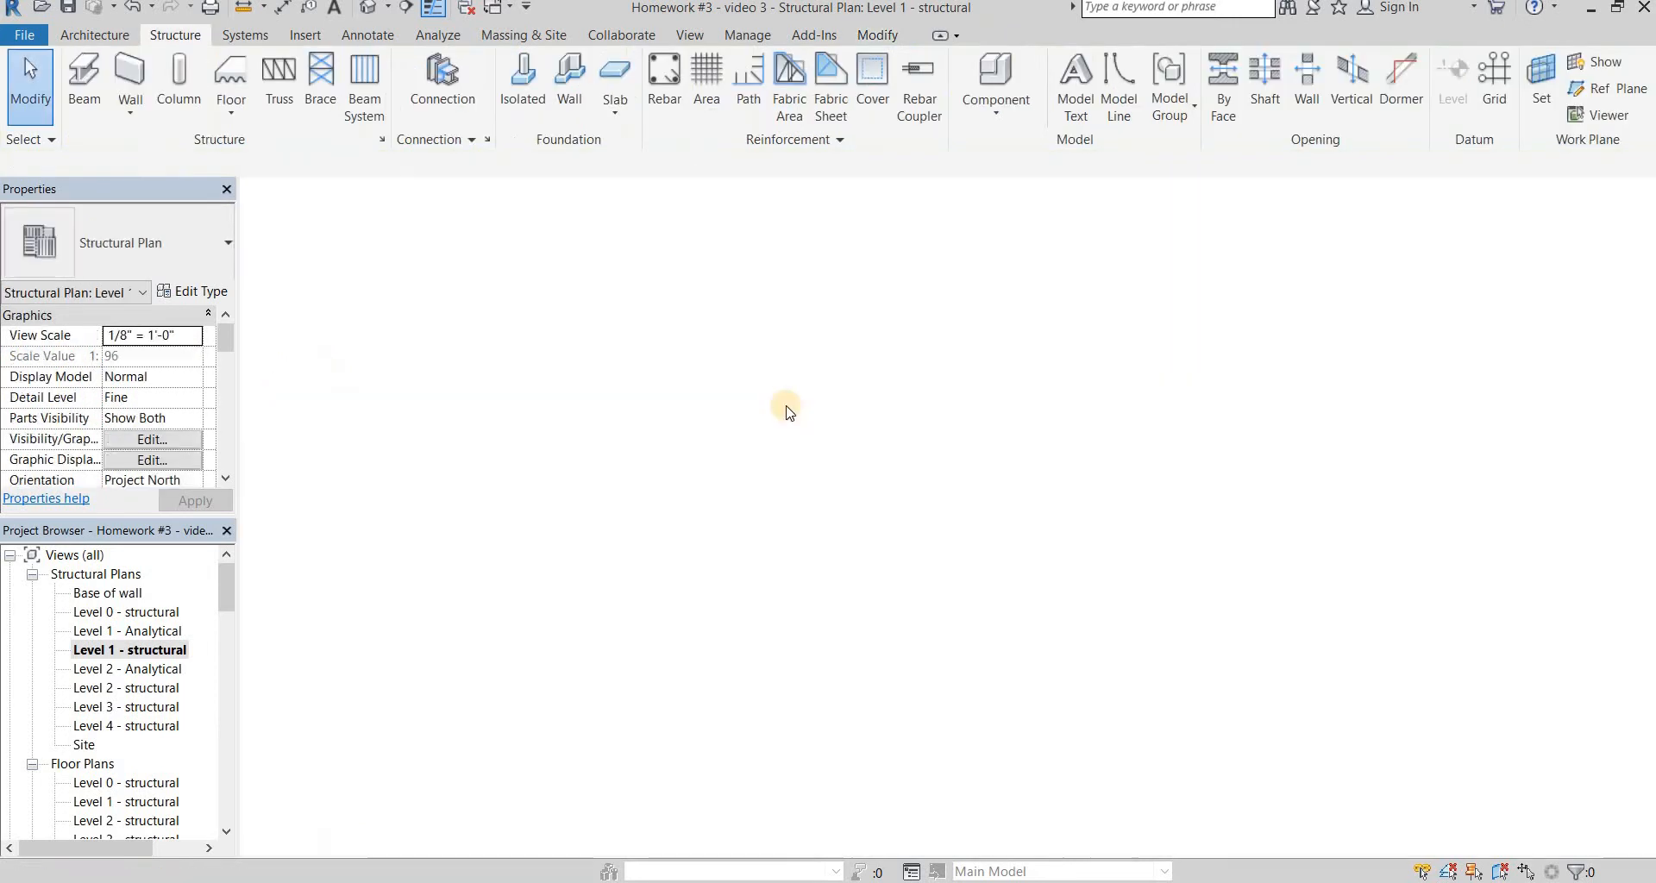
pyautogui.scroll(8, 924, 556)
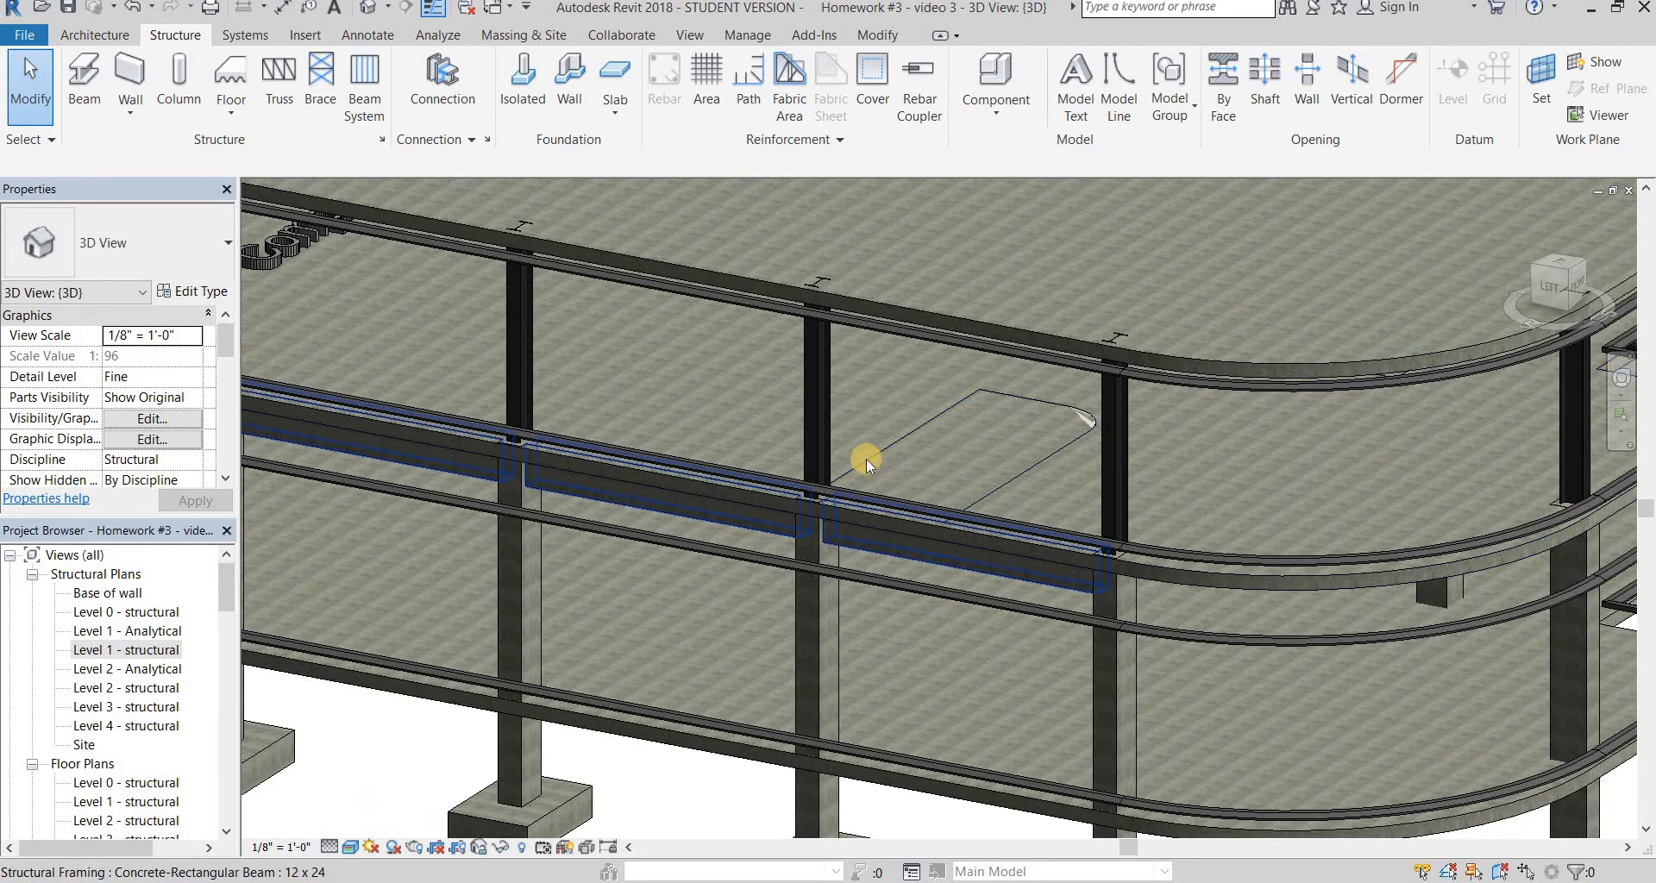
pyautogui.click(866, 459)
pyautogui.scroll(-3, 866, 459)
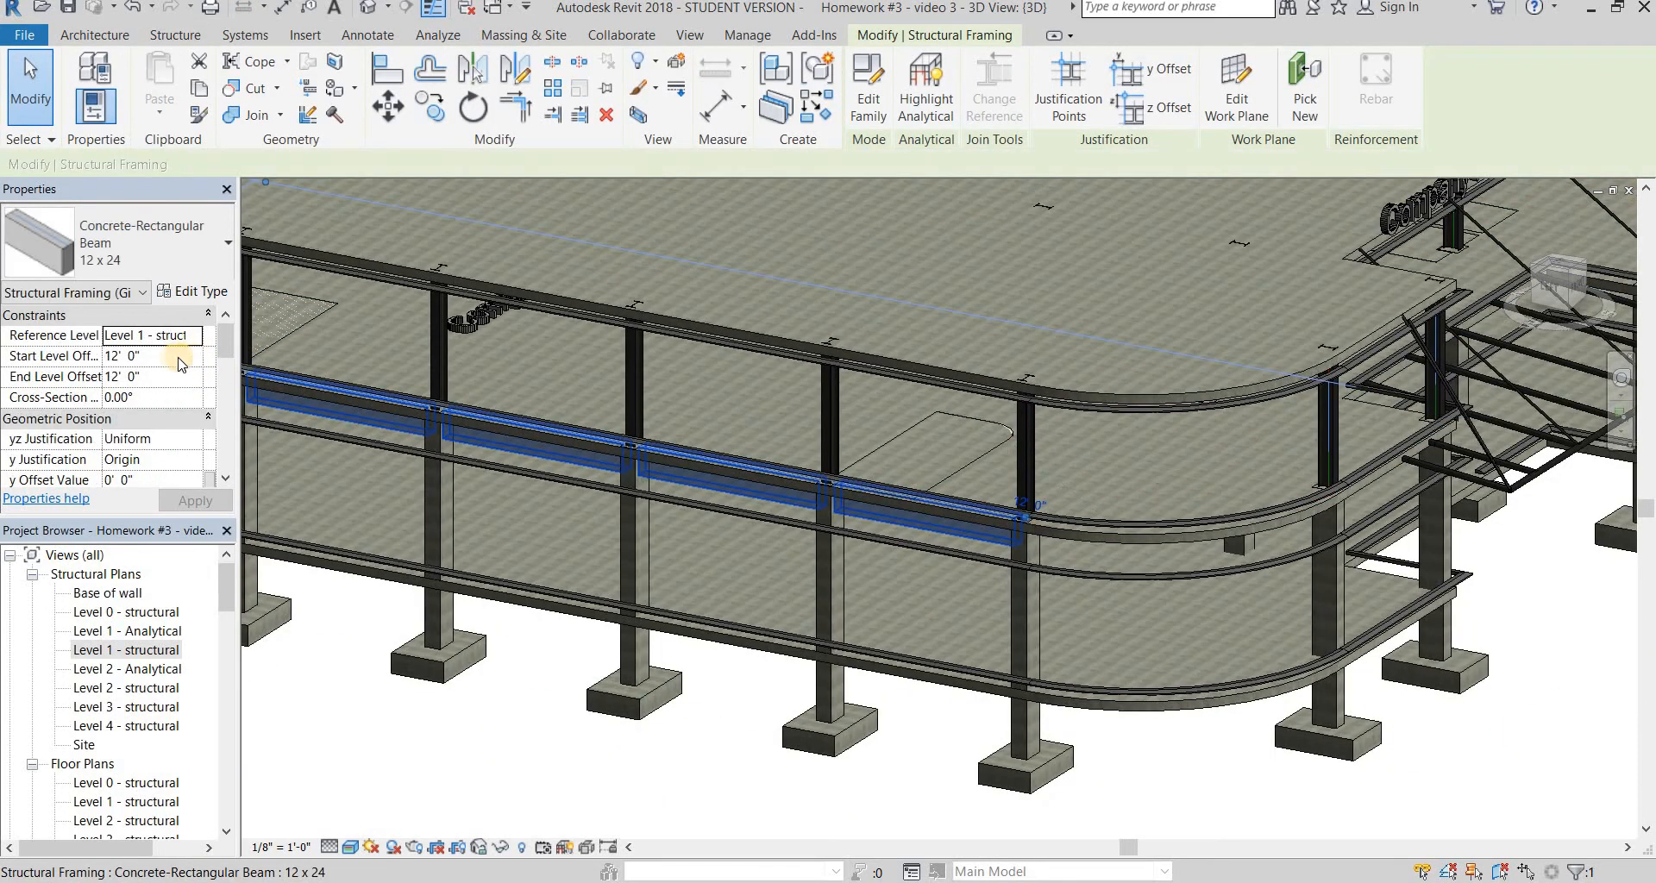
pyautogui.click(167, 359)
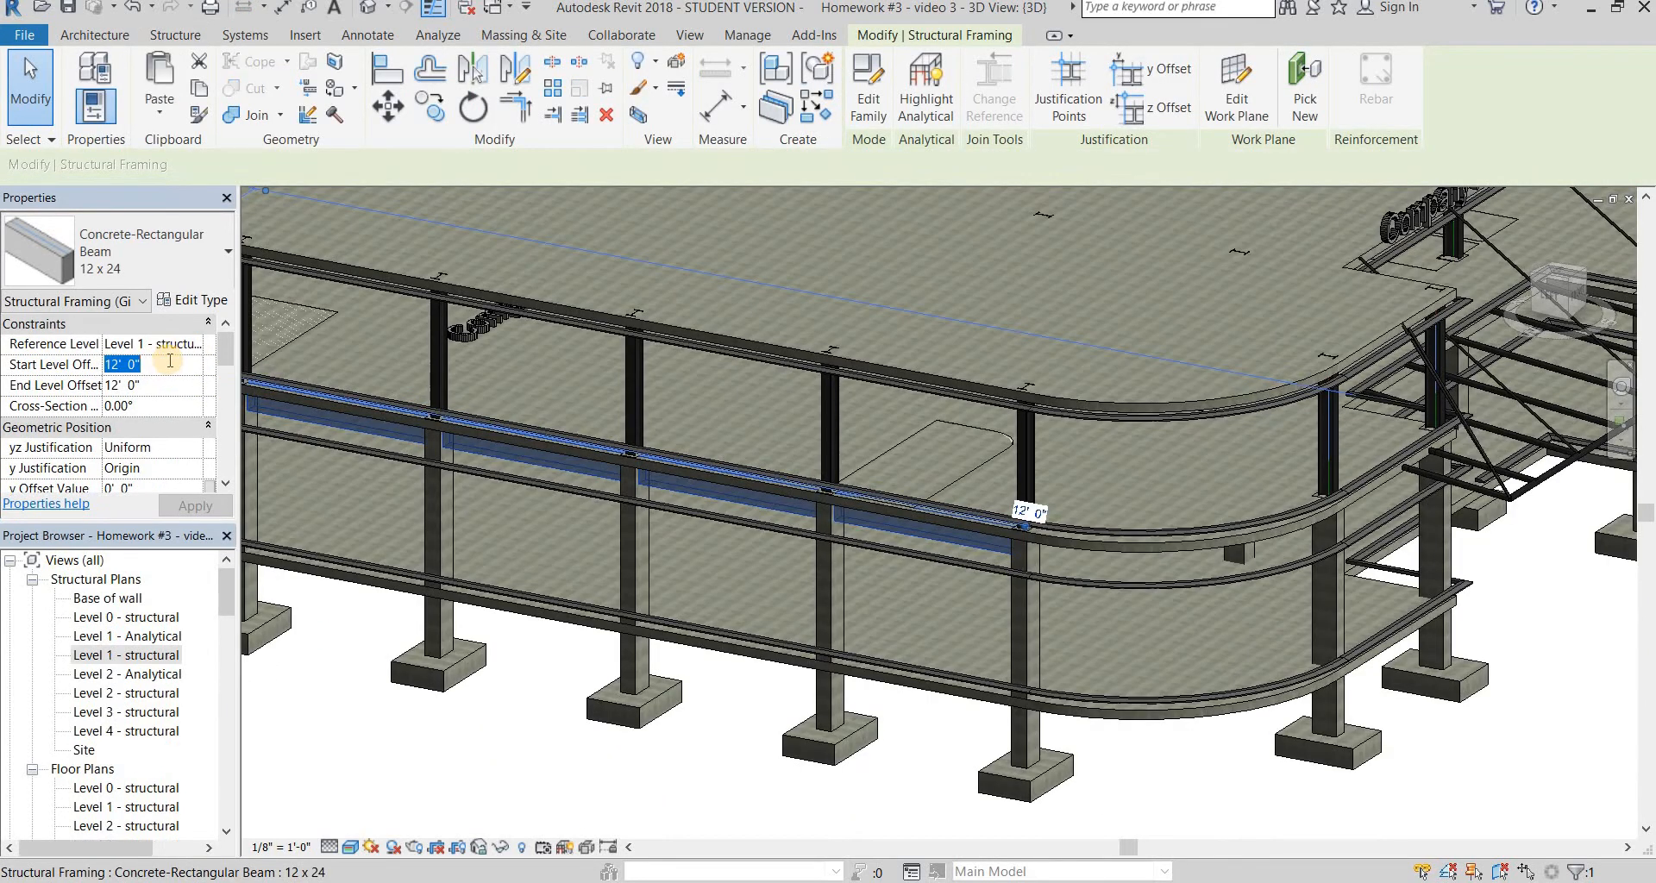
pyautogui.press('Return')
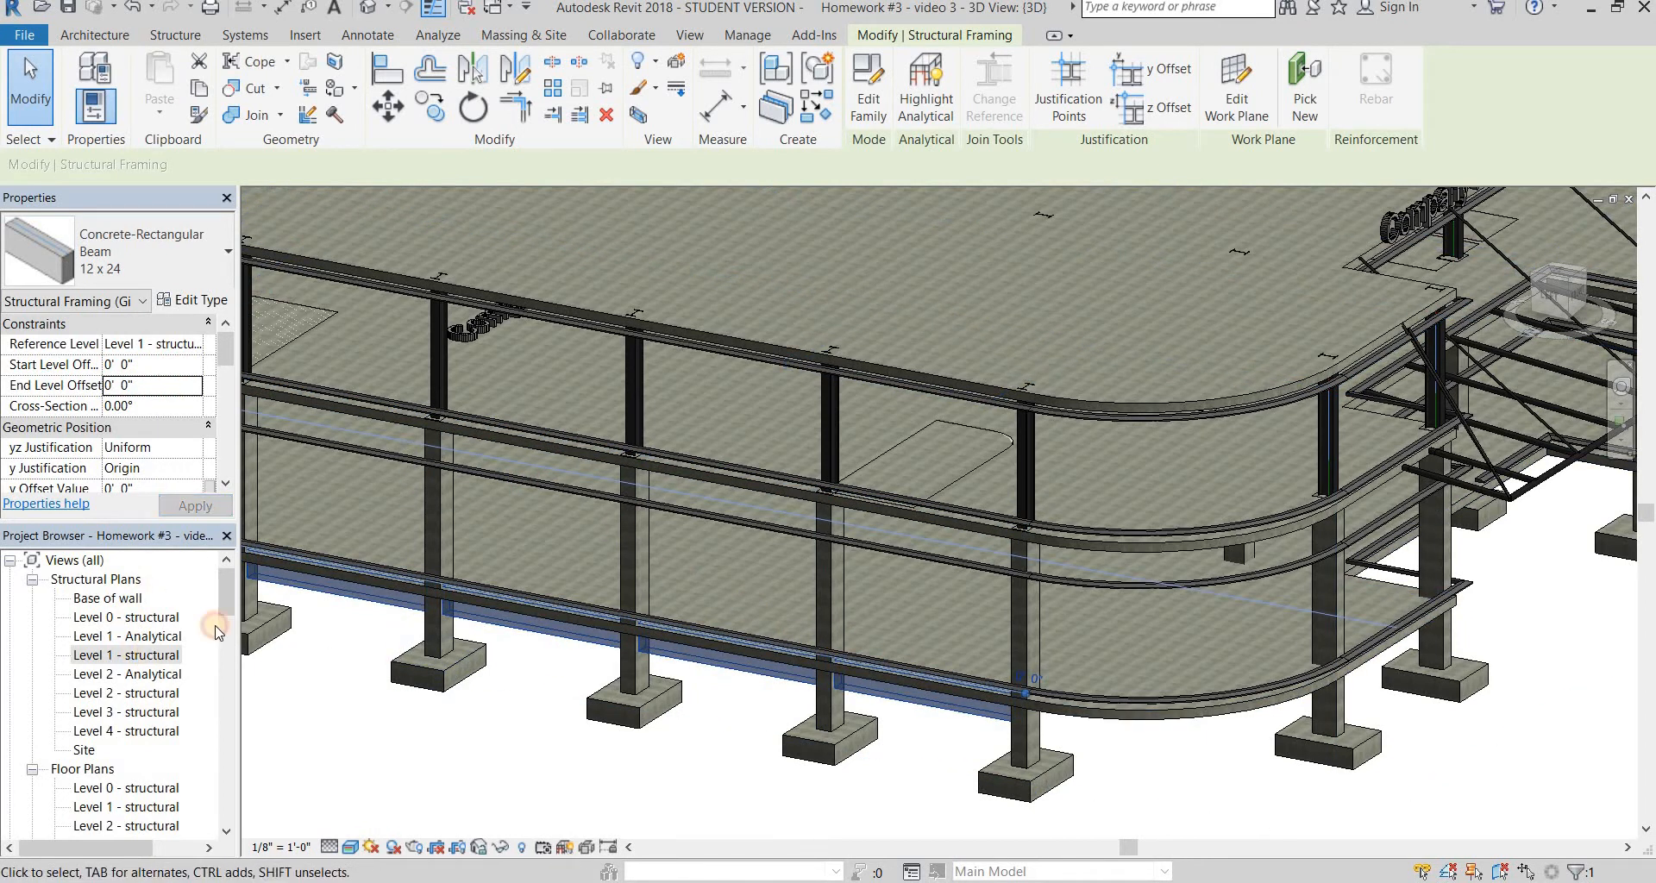
# Place a 12 x 24 arc beam with a 15' 0" radius between the two northwest corner columns in the Level 1 - structural plan
pyautogui.doubleClick(129, 654)
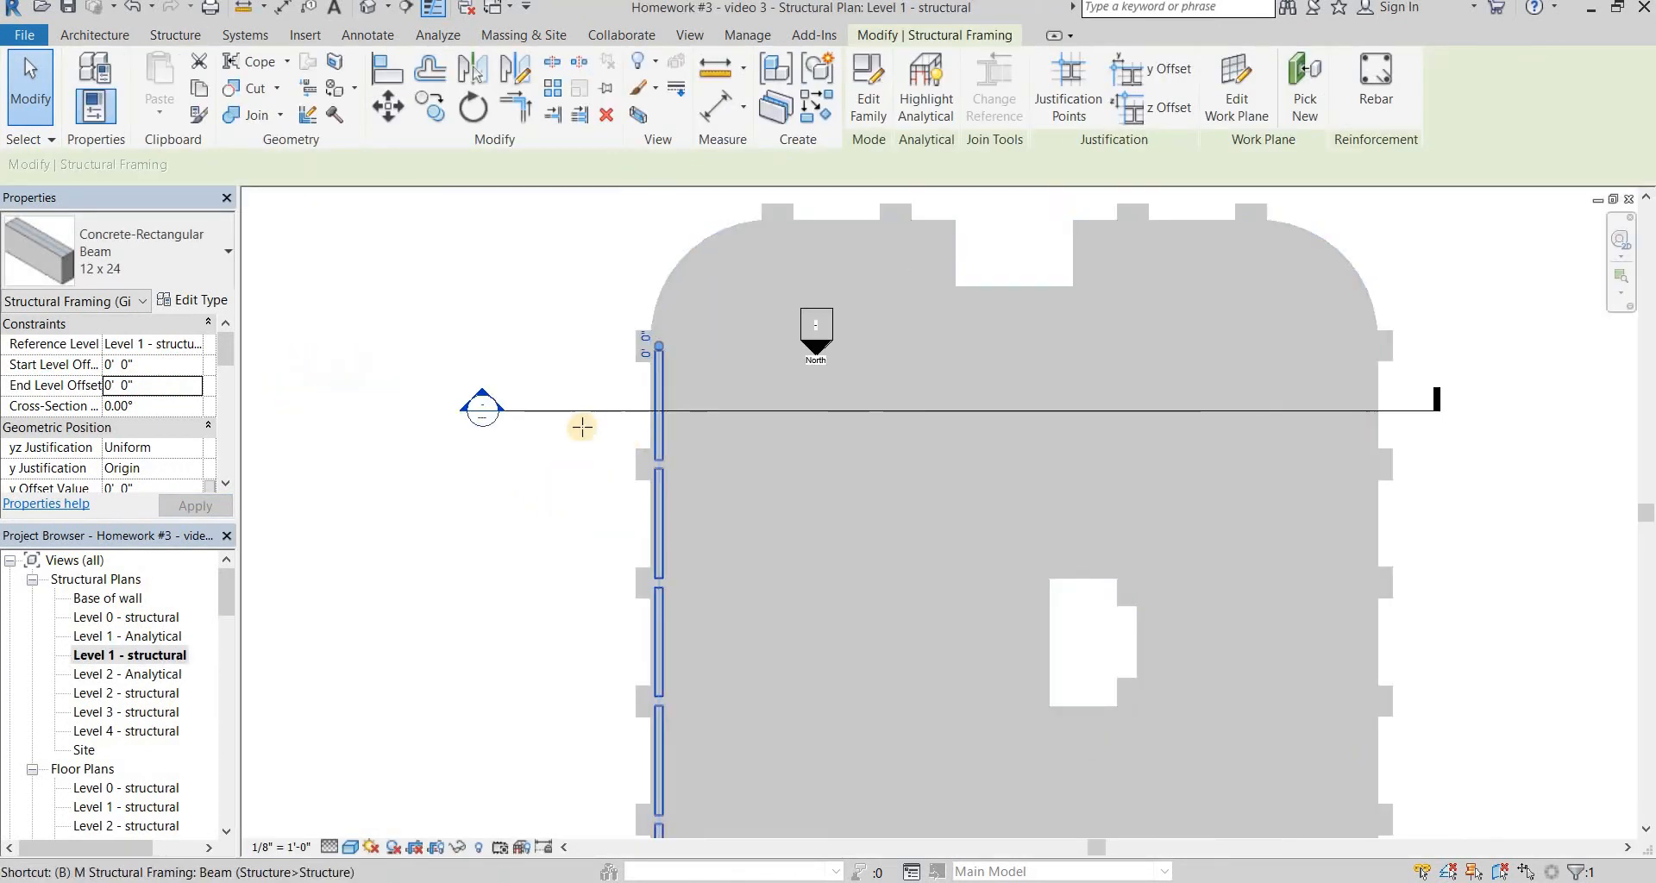
pyautogui.press('b')
pyautogui.press('m')
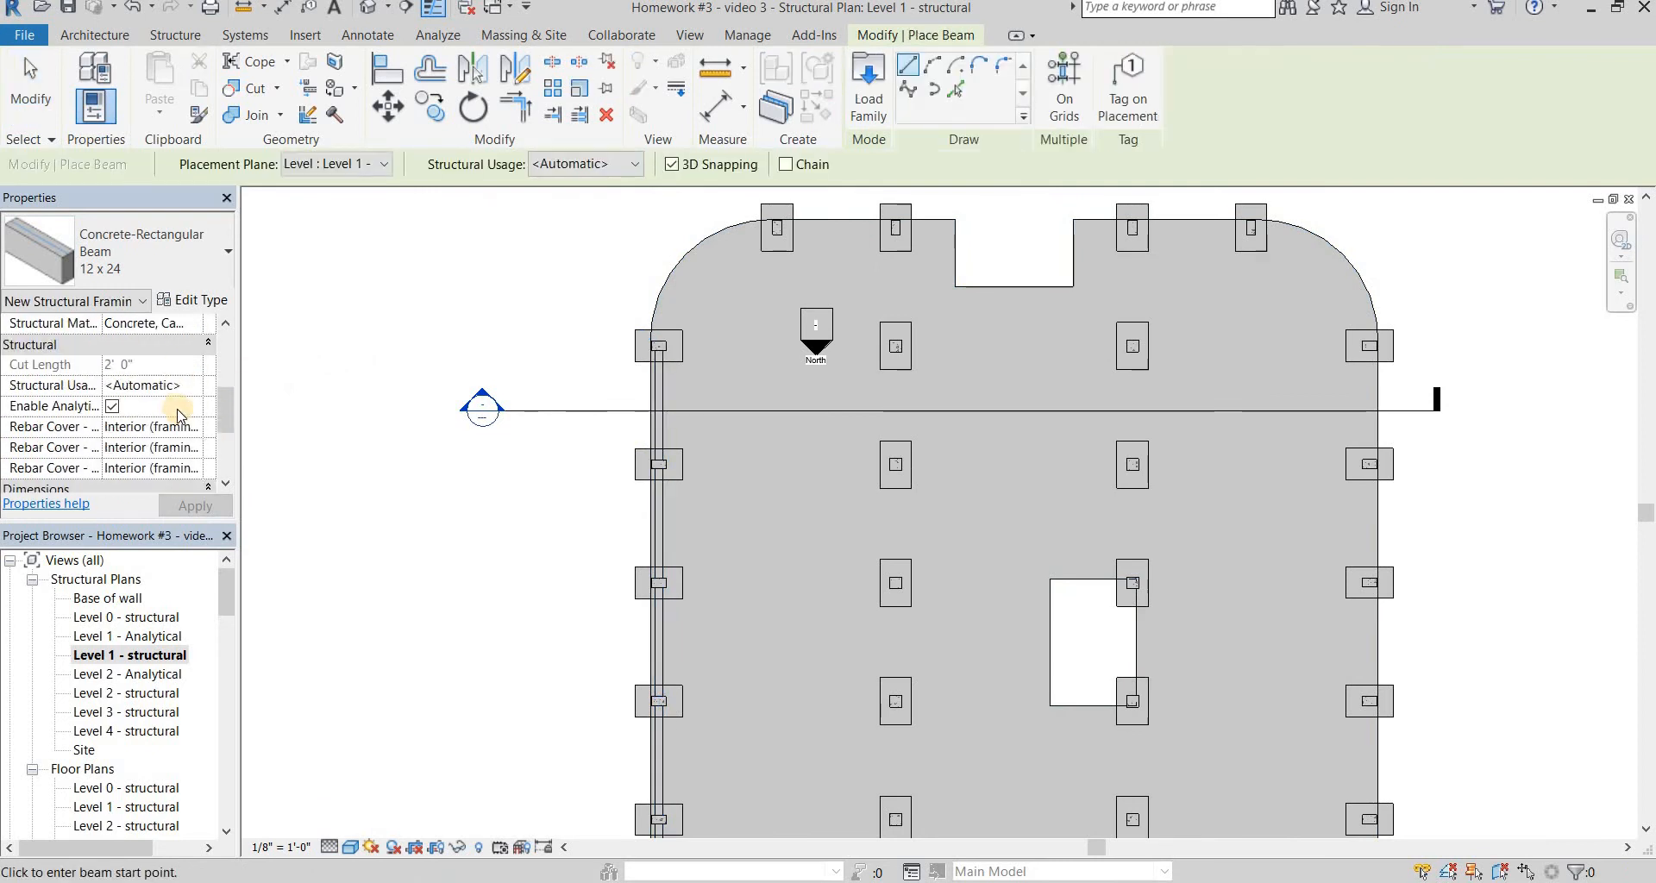
pyautogui.scroll(3, 178, 414)
pyautogui.moveTo(757, 321); pyautogui.dragTo(592, 440, button='middle')
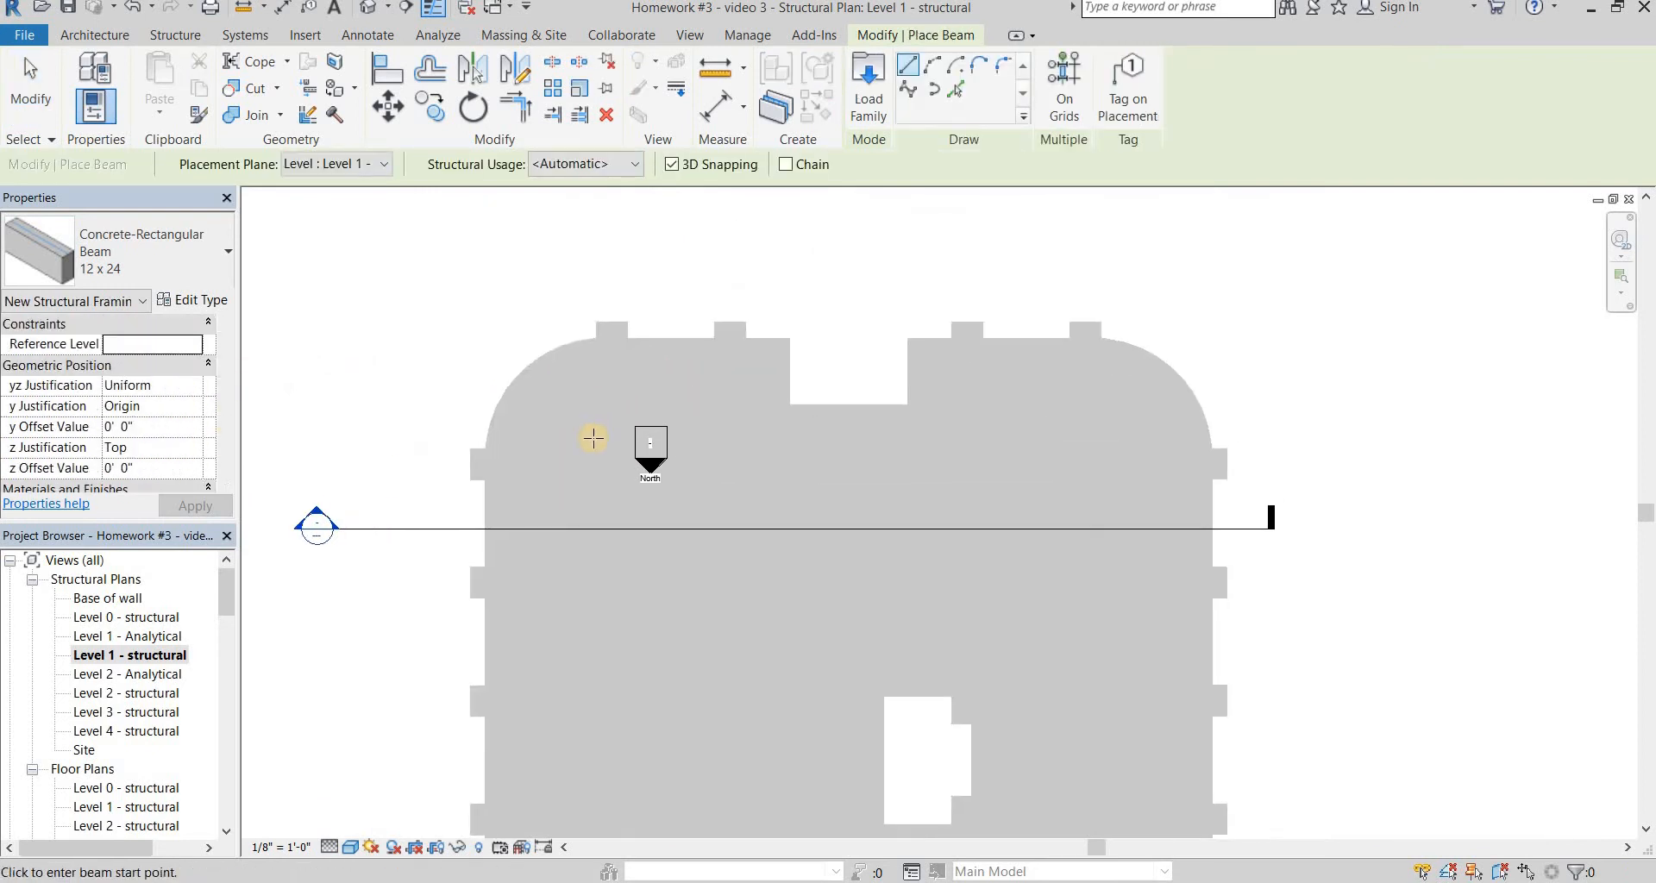
pyautogui.moveTo(811, 496); pyautogui.dragTo(749, 295, button='middle')
pyautogui.scroll(-2, 881, 332)
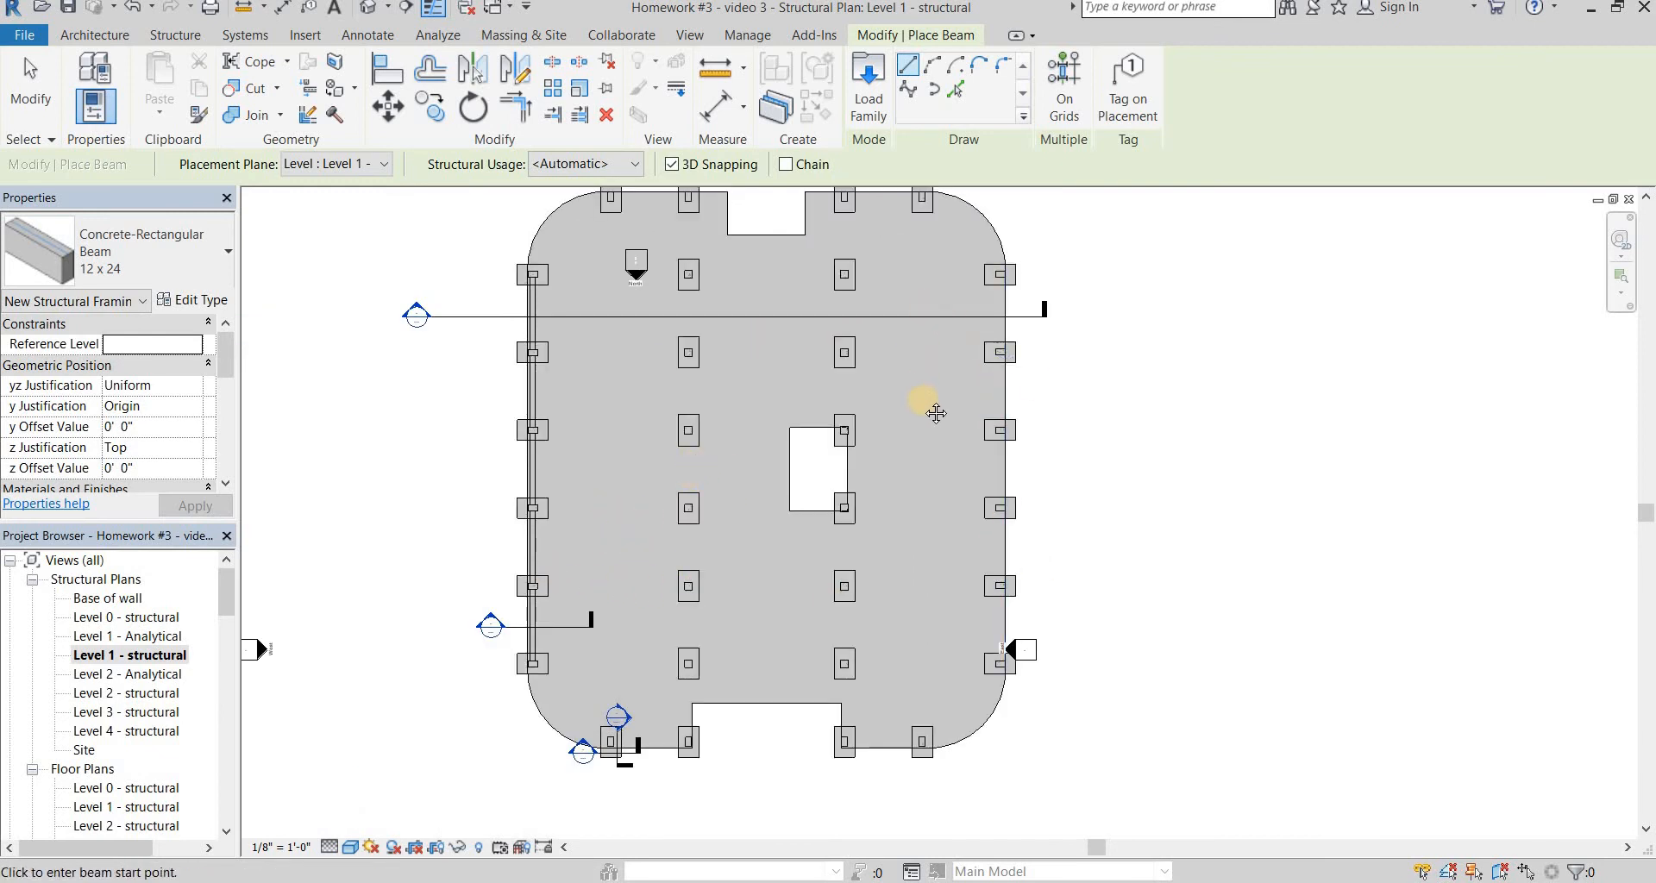
pyautogui.moveTo(936, 413); pyautogui.dragTo(933, 505, button='middle')
pyautogui.scroll(4, 541, 307)
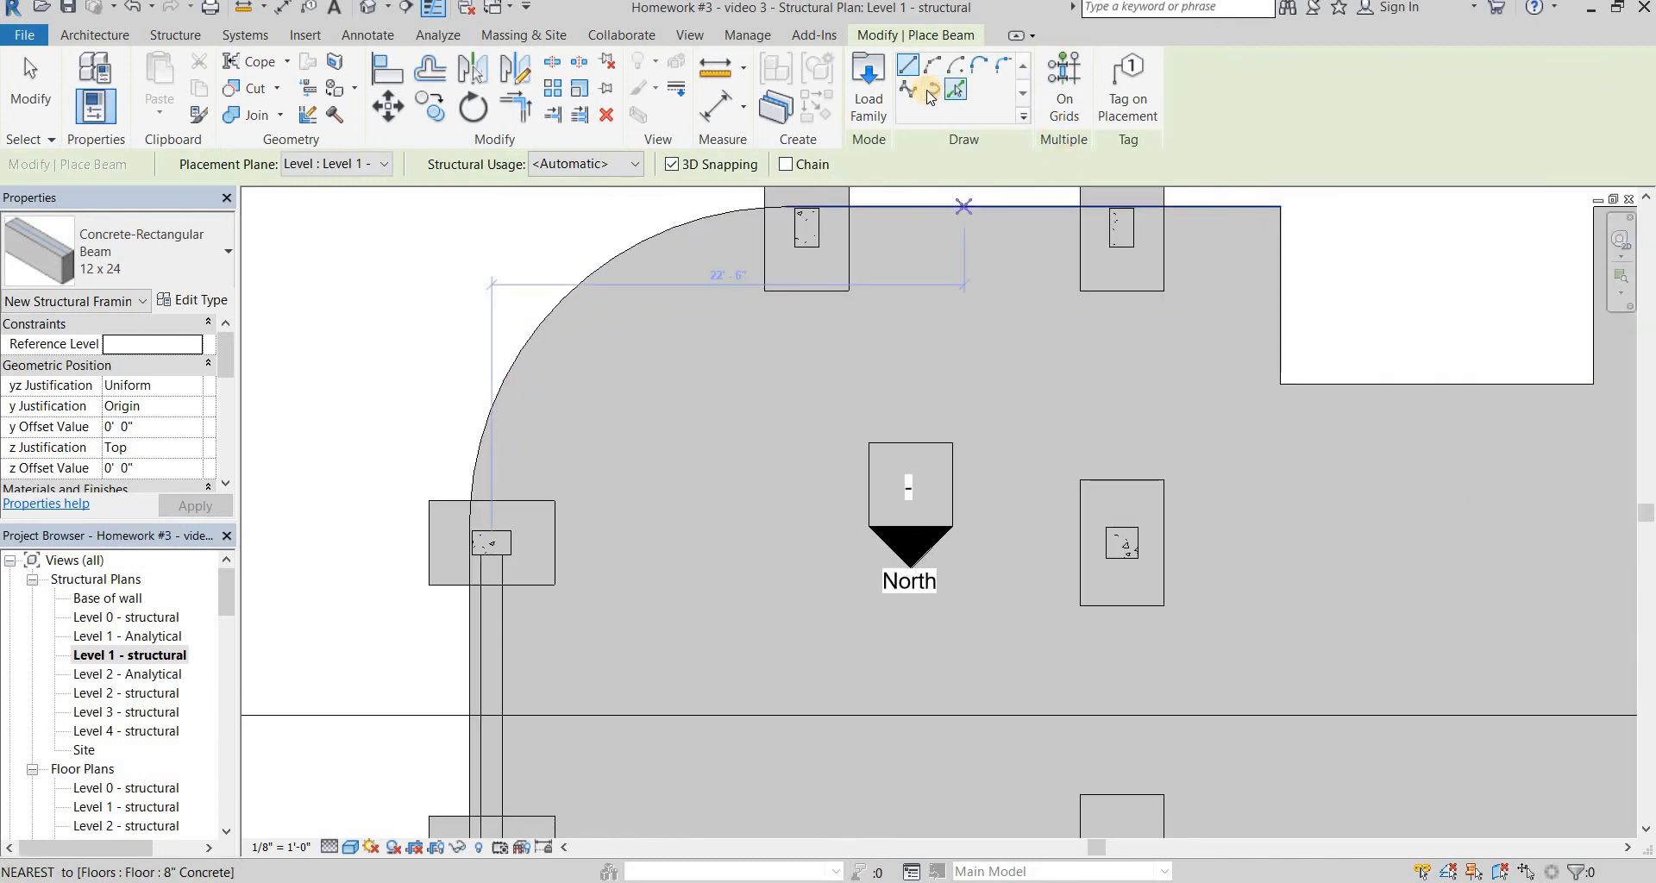
pyautogui.click(931, 66)
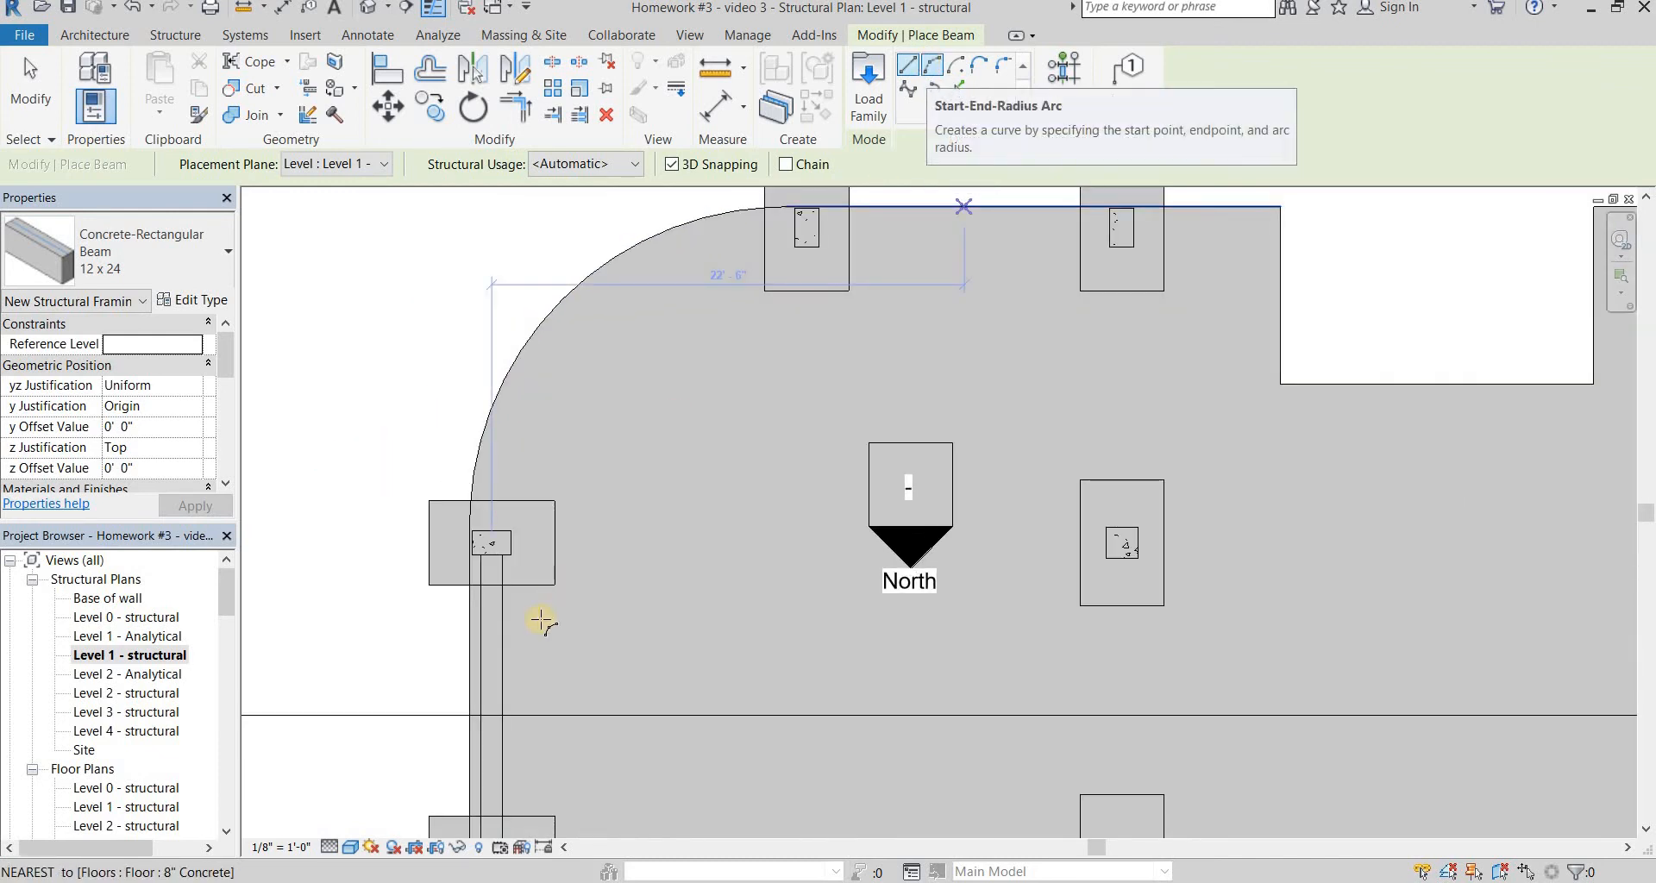
pyautogui.click(489, 539)
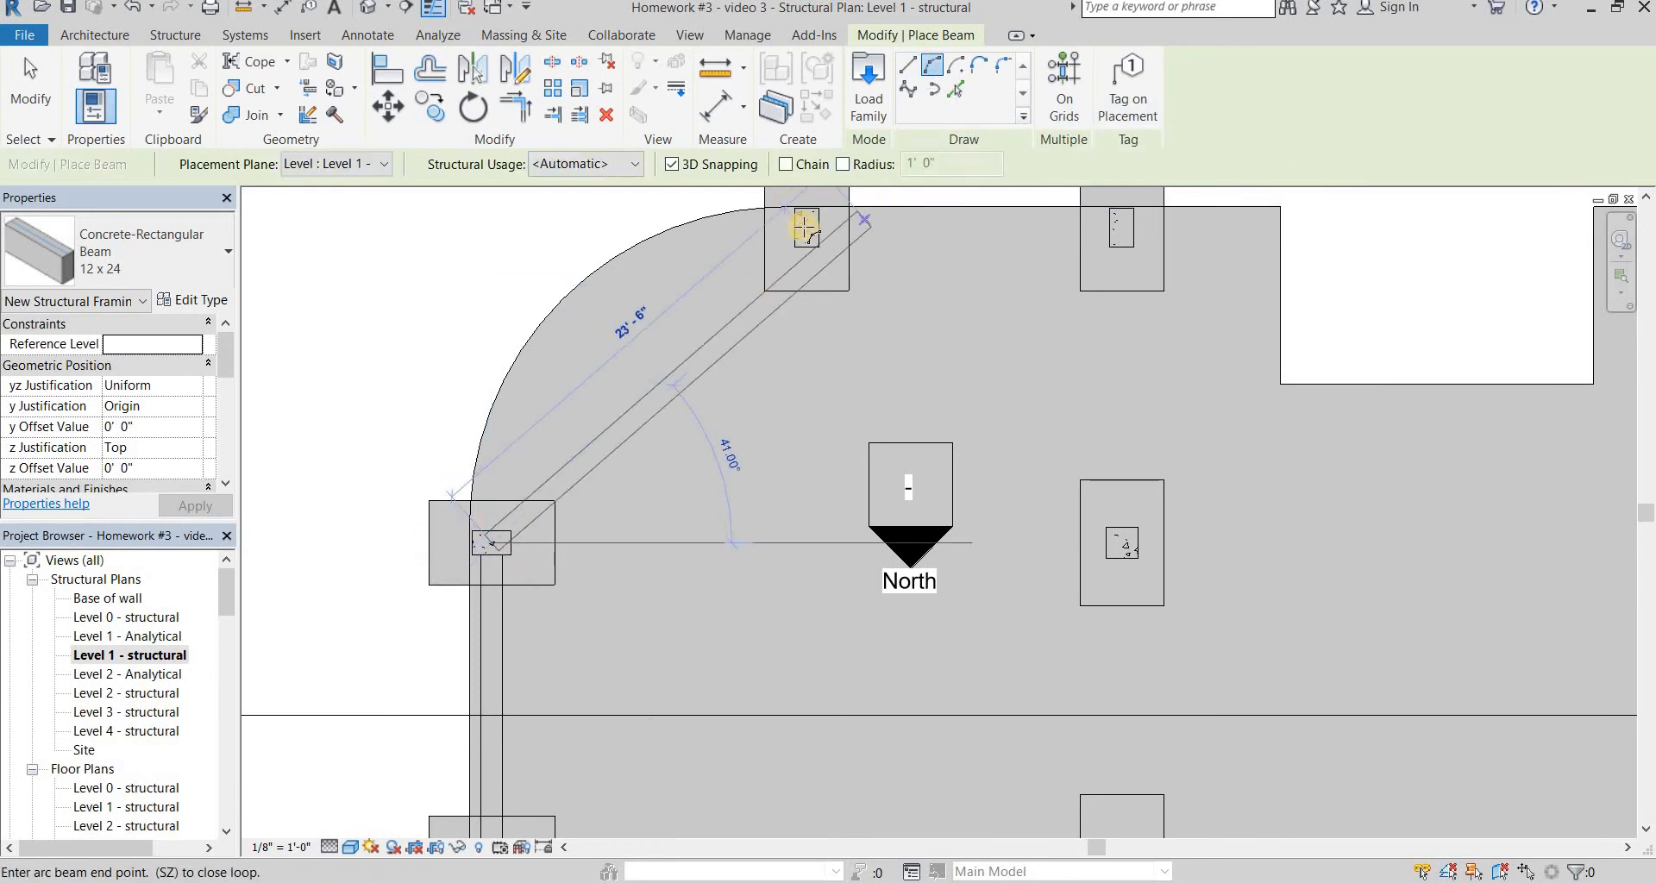
pyautogui.click(801, 227)
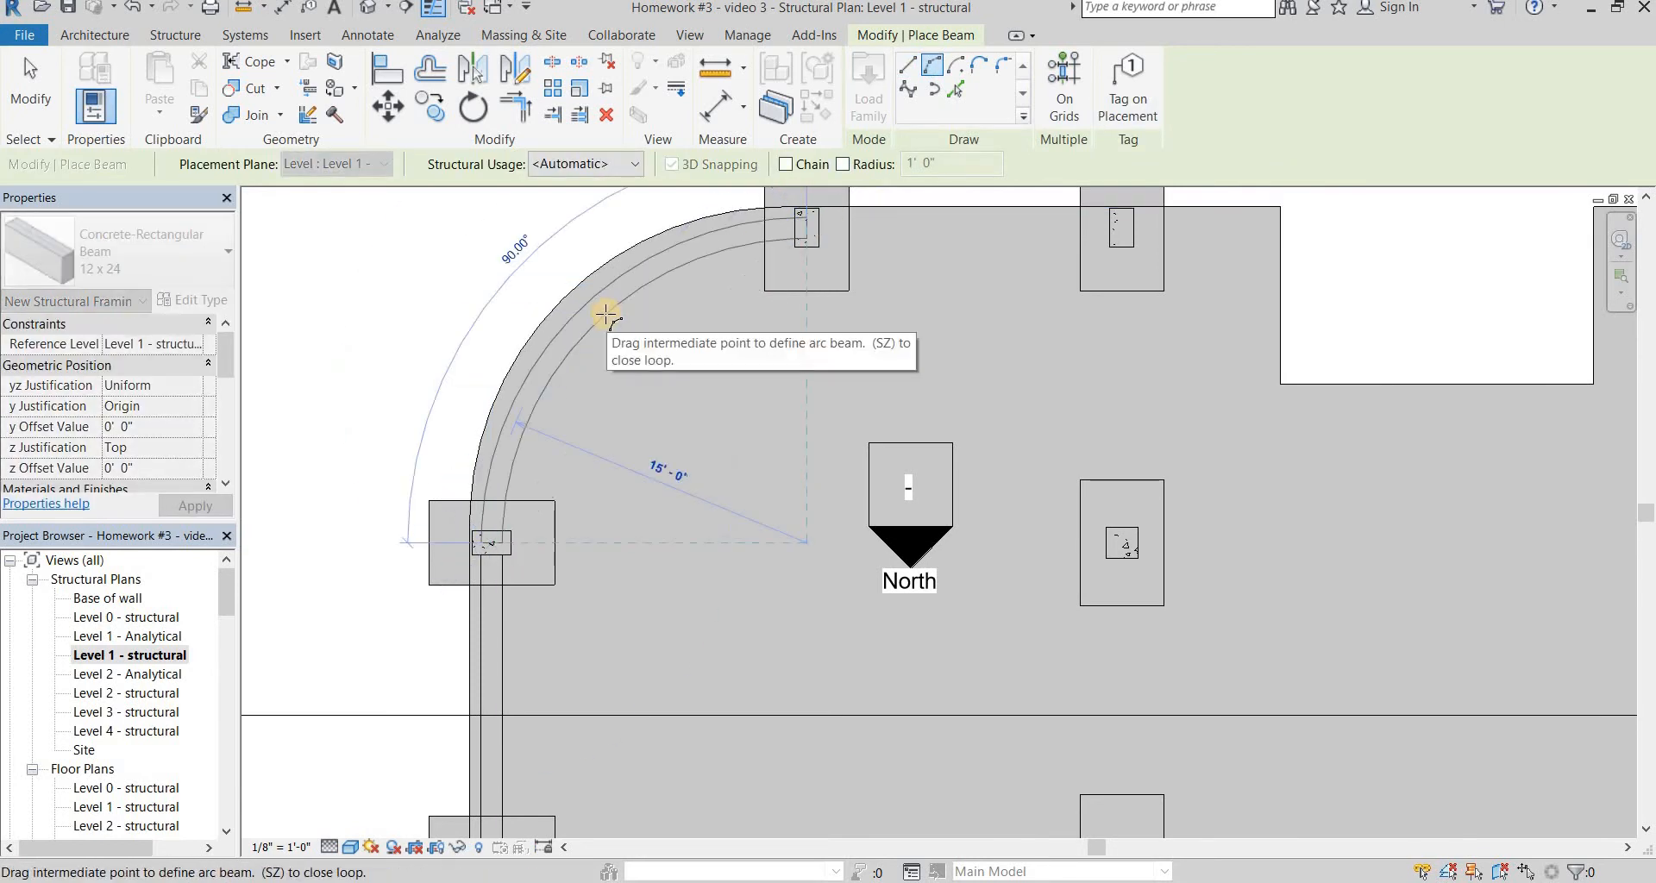
pyautogui.click(578, 315)
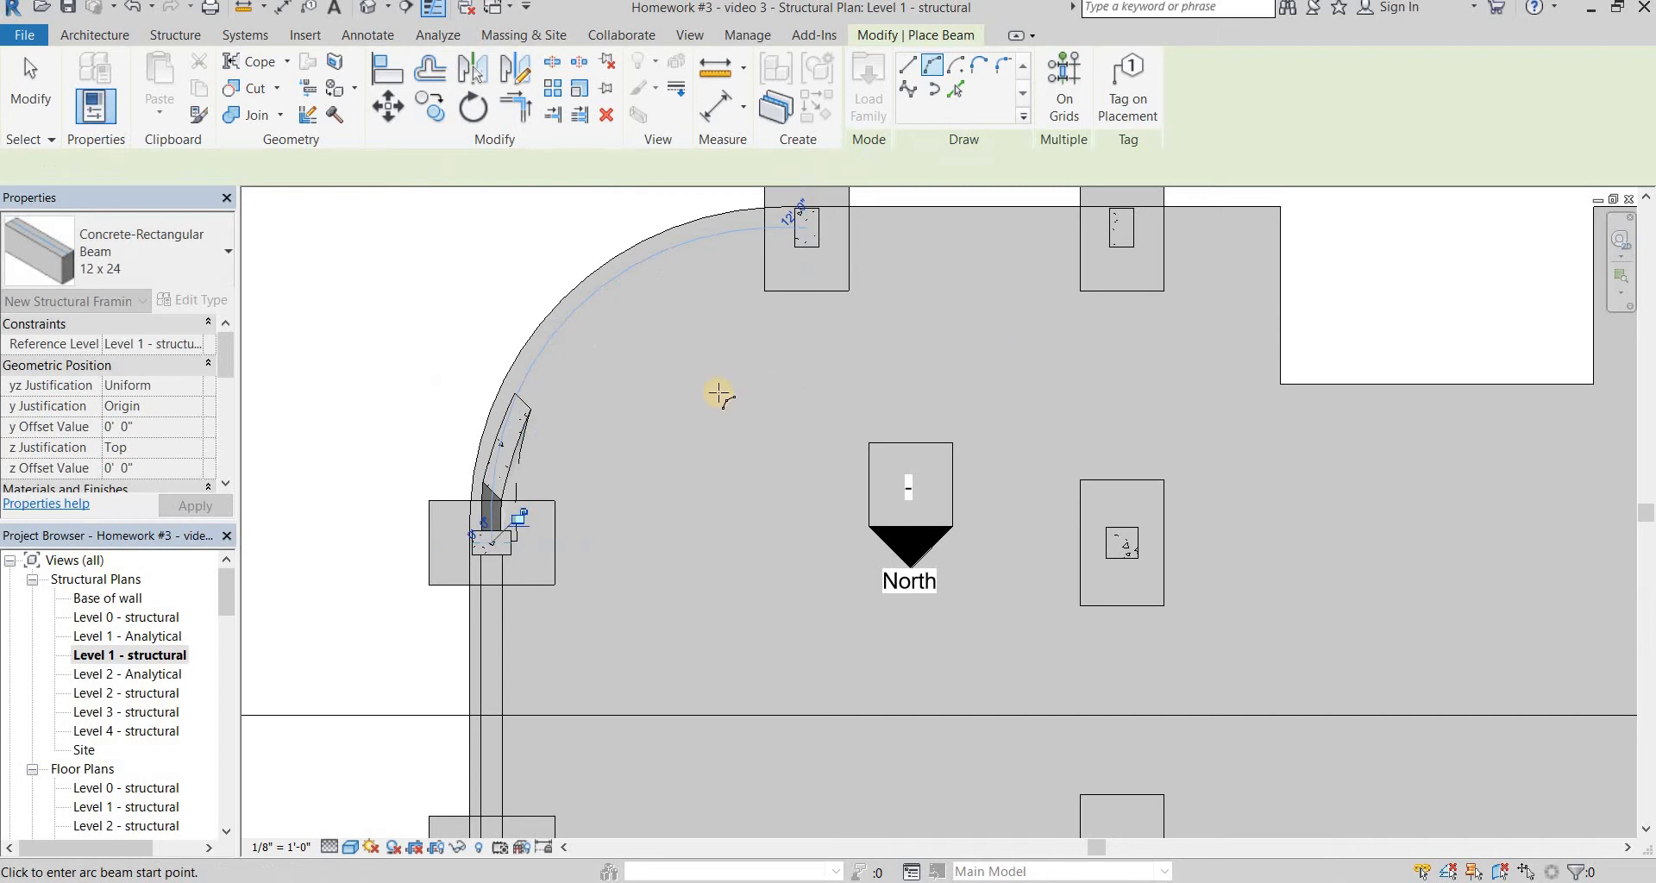
pyautogui.press('Escape')
# In the 3D view, set the curved northwest corner beam's end level offset to 0' 0"
pyautogui.hotkey('ctrl', 'Tab')
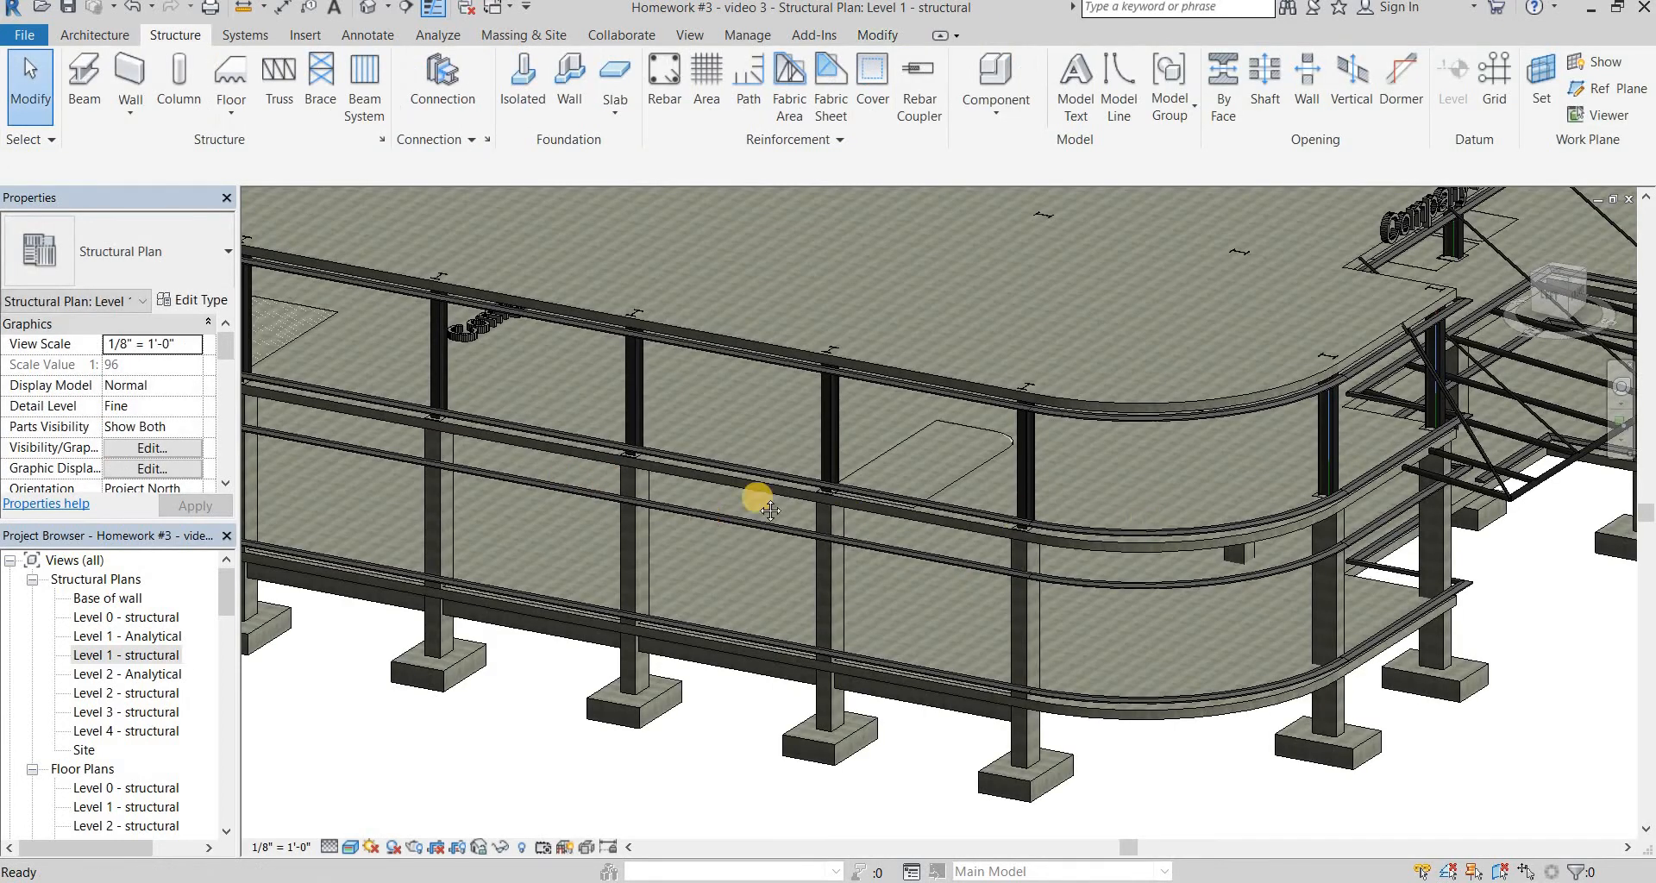
pyautogui.moveTo(757, 498); pyautogui.dragTo(1152, 381, button='middle')
pyautogui.moveTo(784, 388); pyautogui.dragTo(1282, 422, button='middle')
pyautogui.keyDown('shift'); pyautogui.moveTo(947, 337); pyautogui.dragTo(921, 371, button='middle'); pyautogui.keyUp('shift')
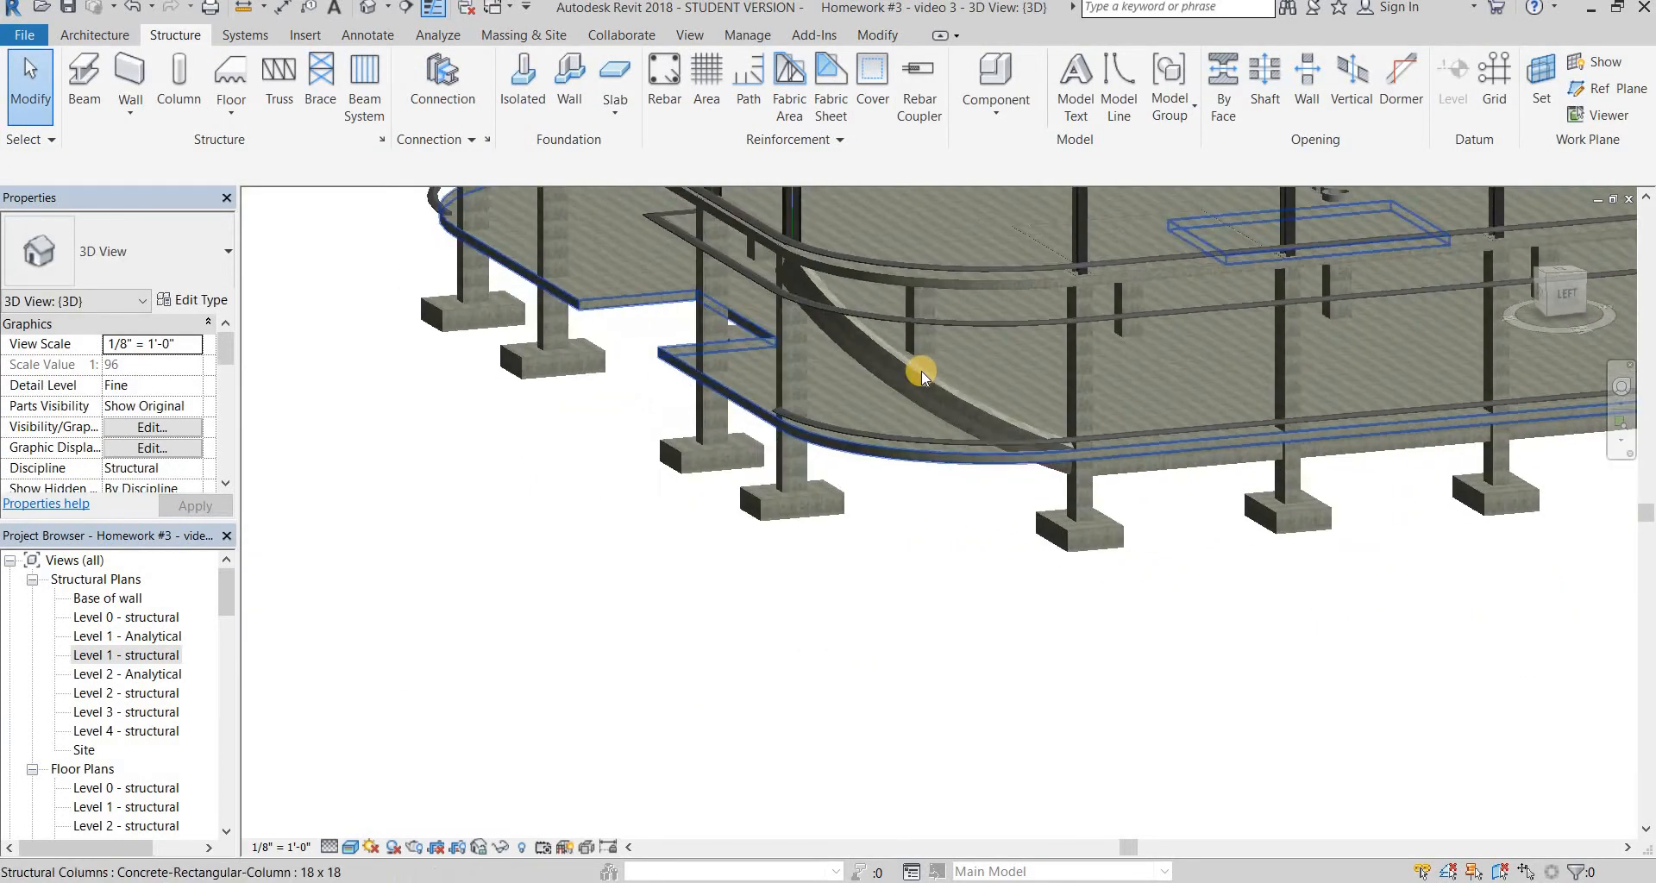
pyautogui.click(796, 387)
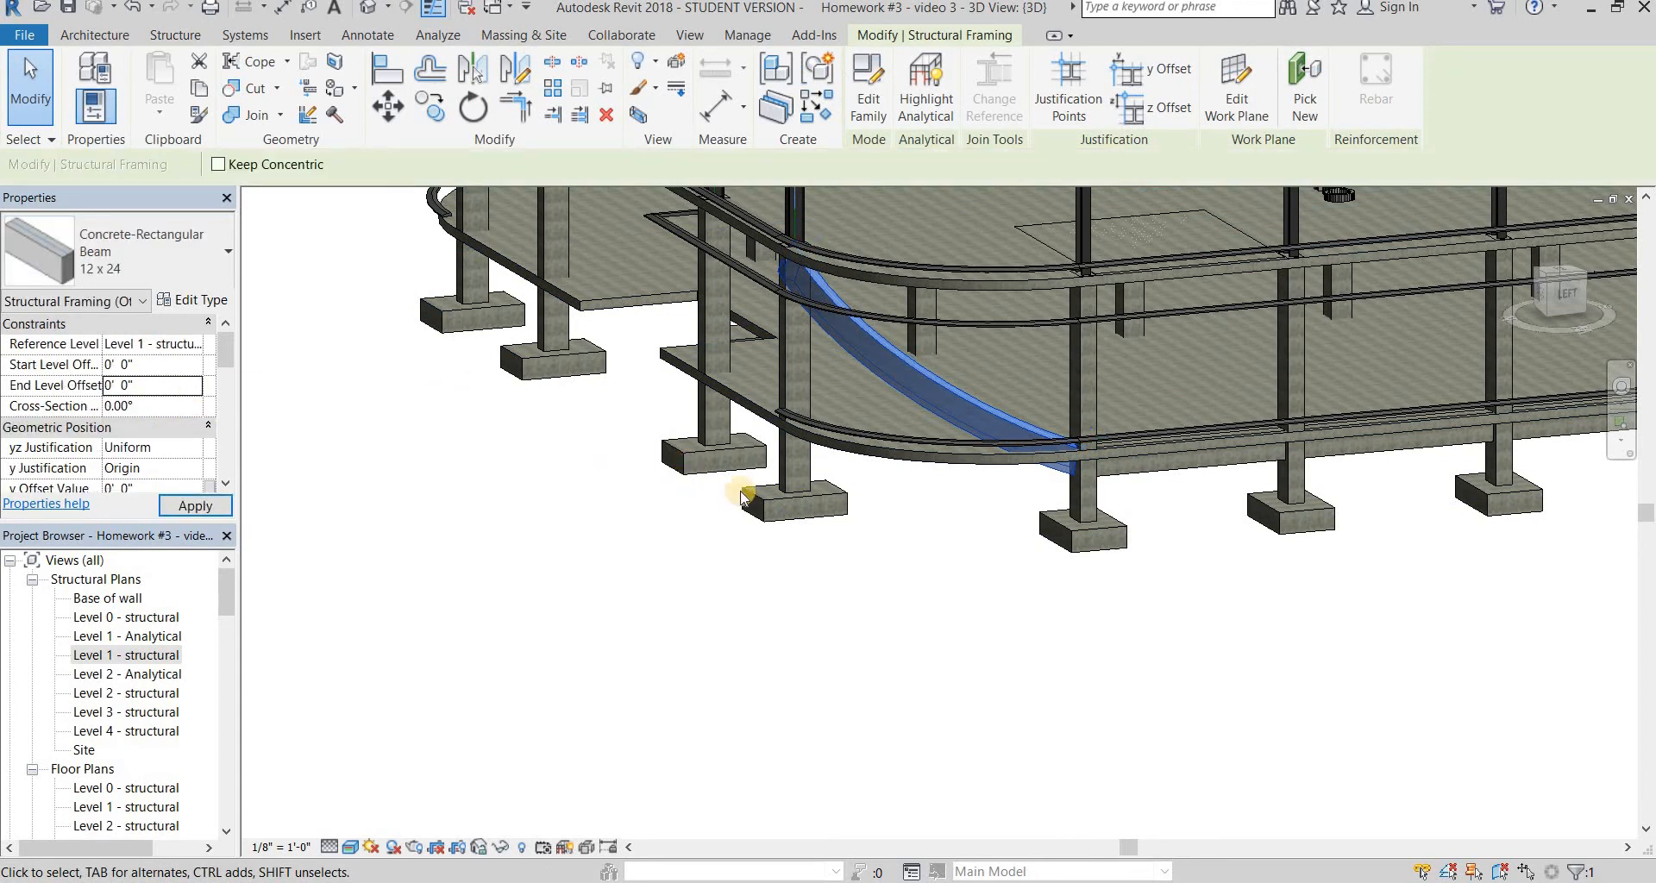
pyautogui.click(1113, 621)
# Examine the new Level 1 beams beneath the floor slab from the back and in the overall 3D view
pyautogui.moveTo(957, 506)
pyautogui.keyDown('shift'); pyautogui.mouseDown(button='middle')
pyautogui.moveTo(1161, 515)
pyautogui.moveTo(1091, 555)
pyautogui.moveTo(964, 516)
pyautogui.mouseUp(button='middle'); pyautogui.keyUp('shift')
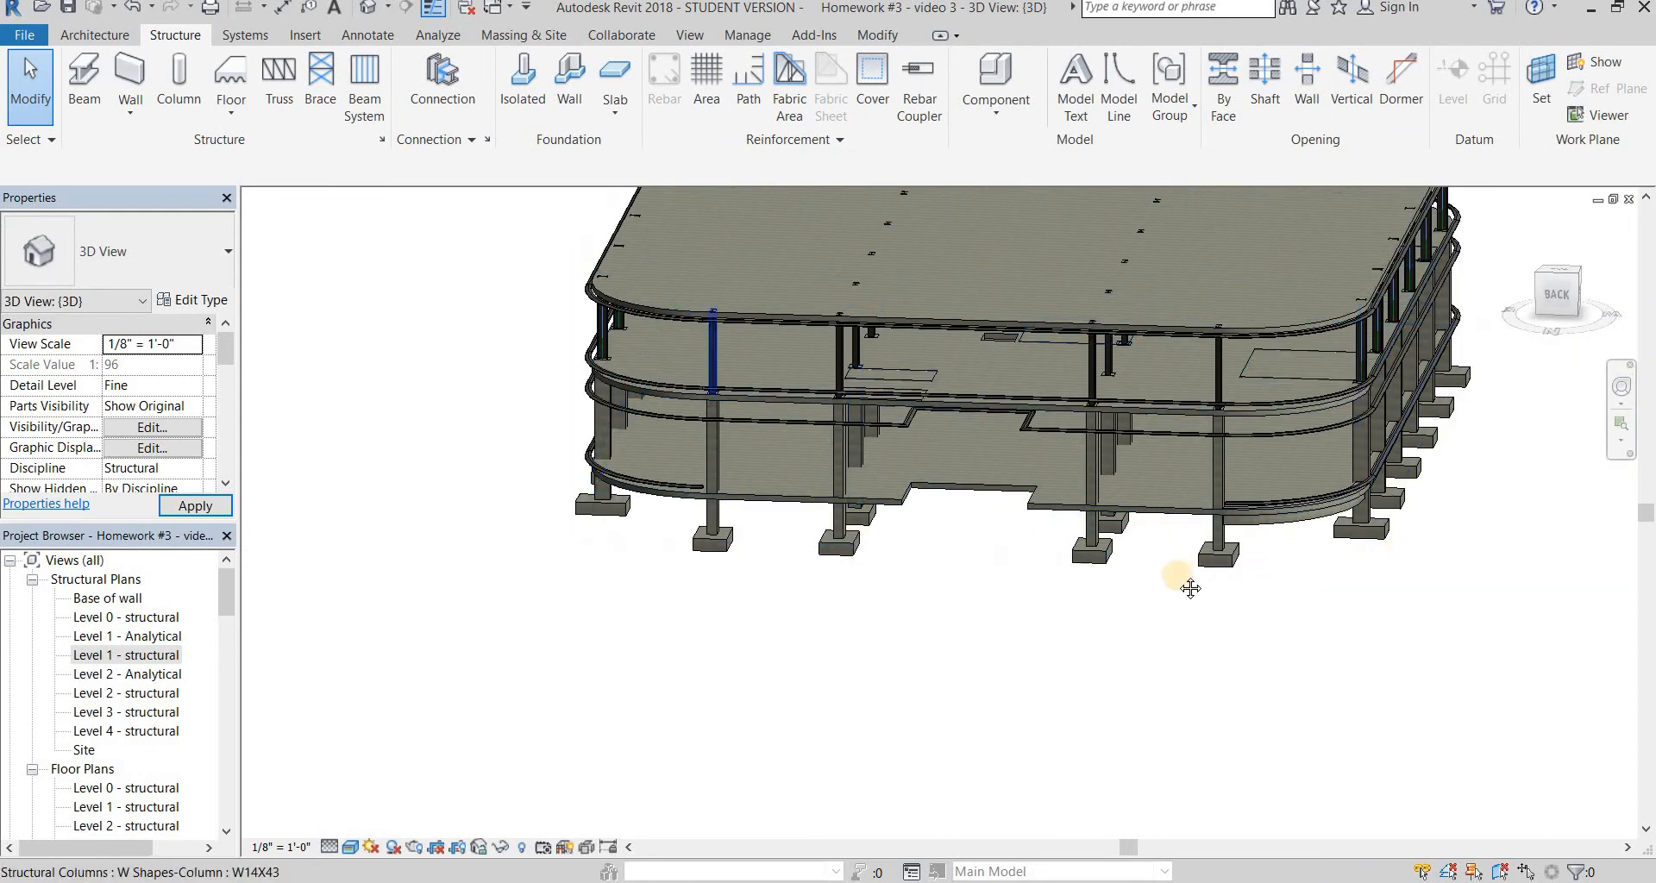
pyautogui.click(1552, 292)
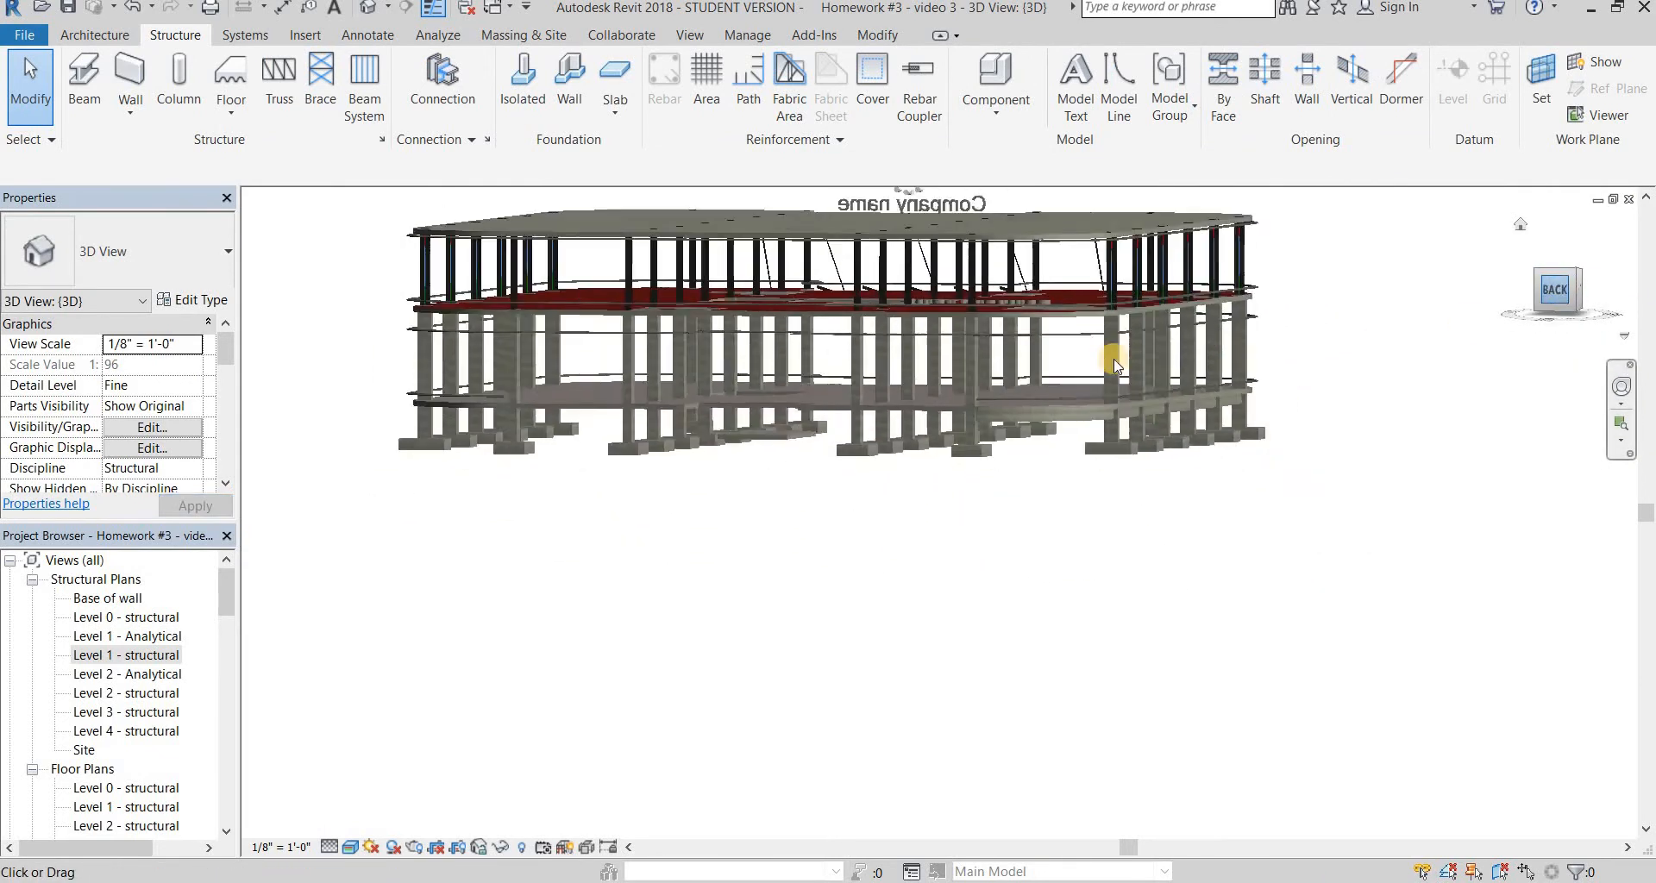
pyautogui.scroll(2, 1316, 485)
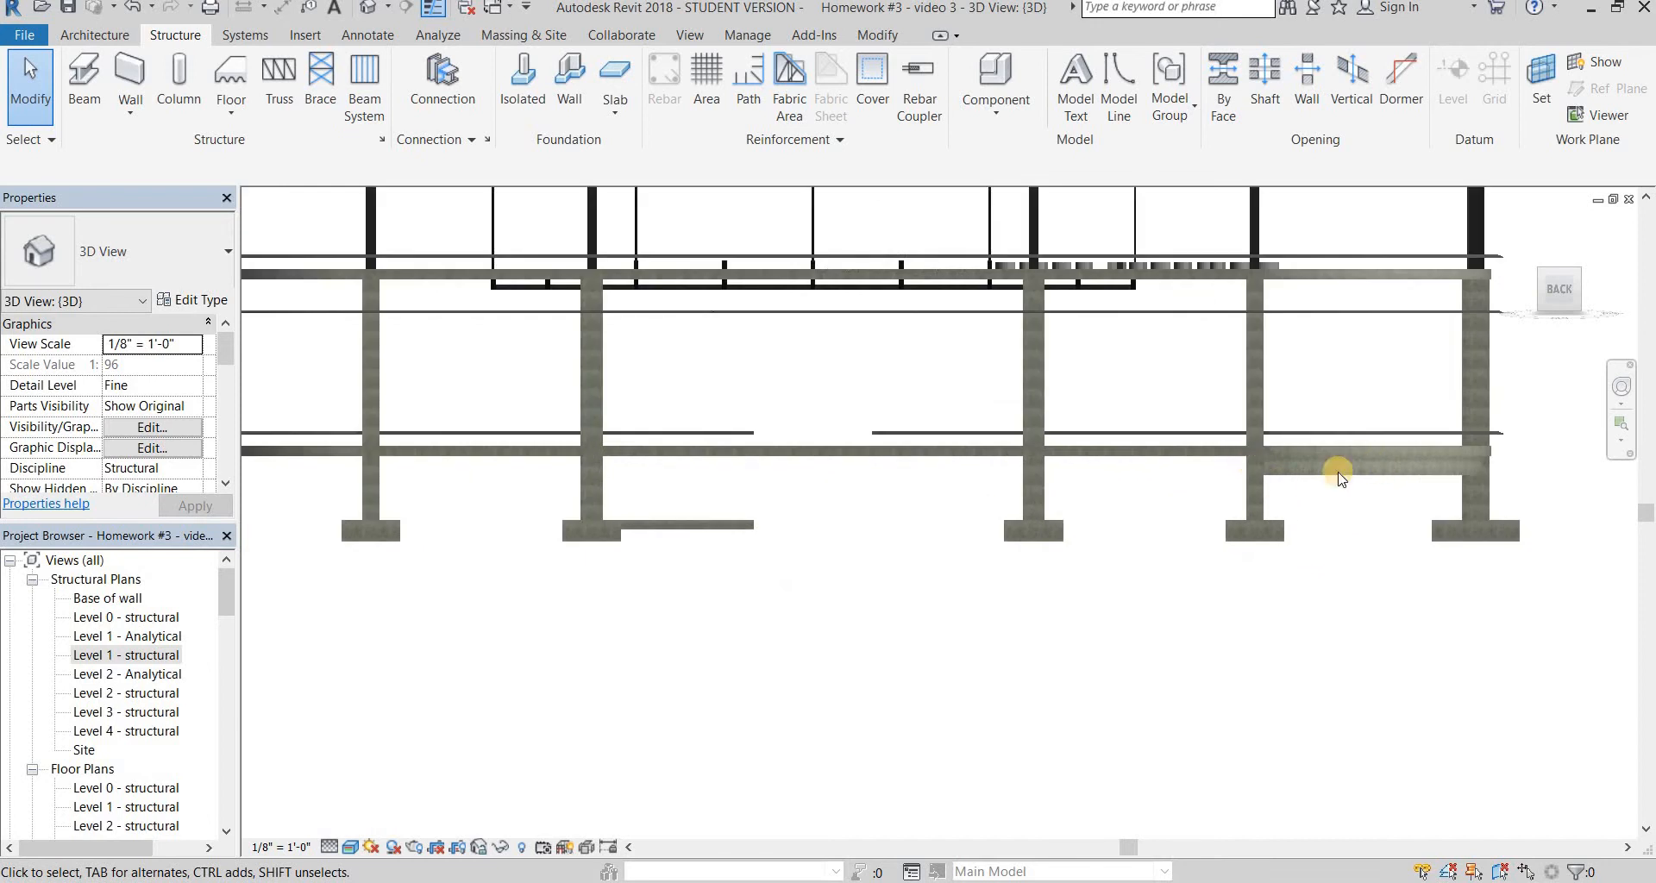
pyautogui.moveTo(1215, 552); pyautogui.dragTo(1369, 500, button='middle')
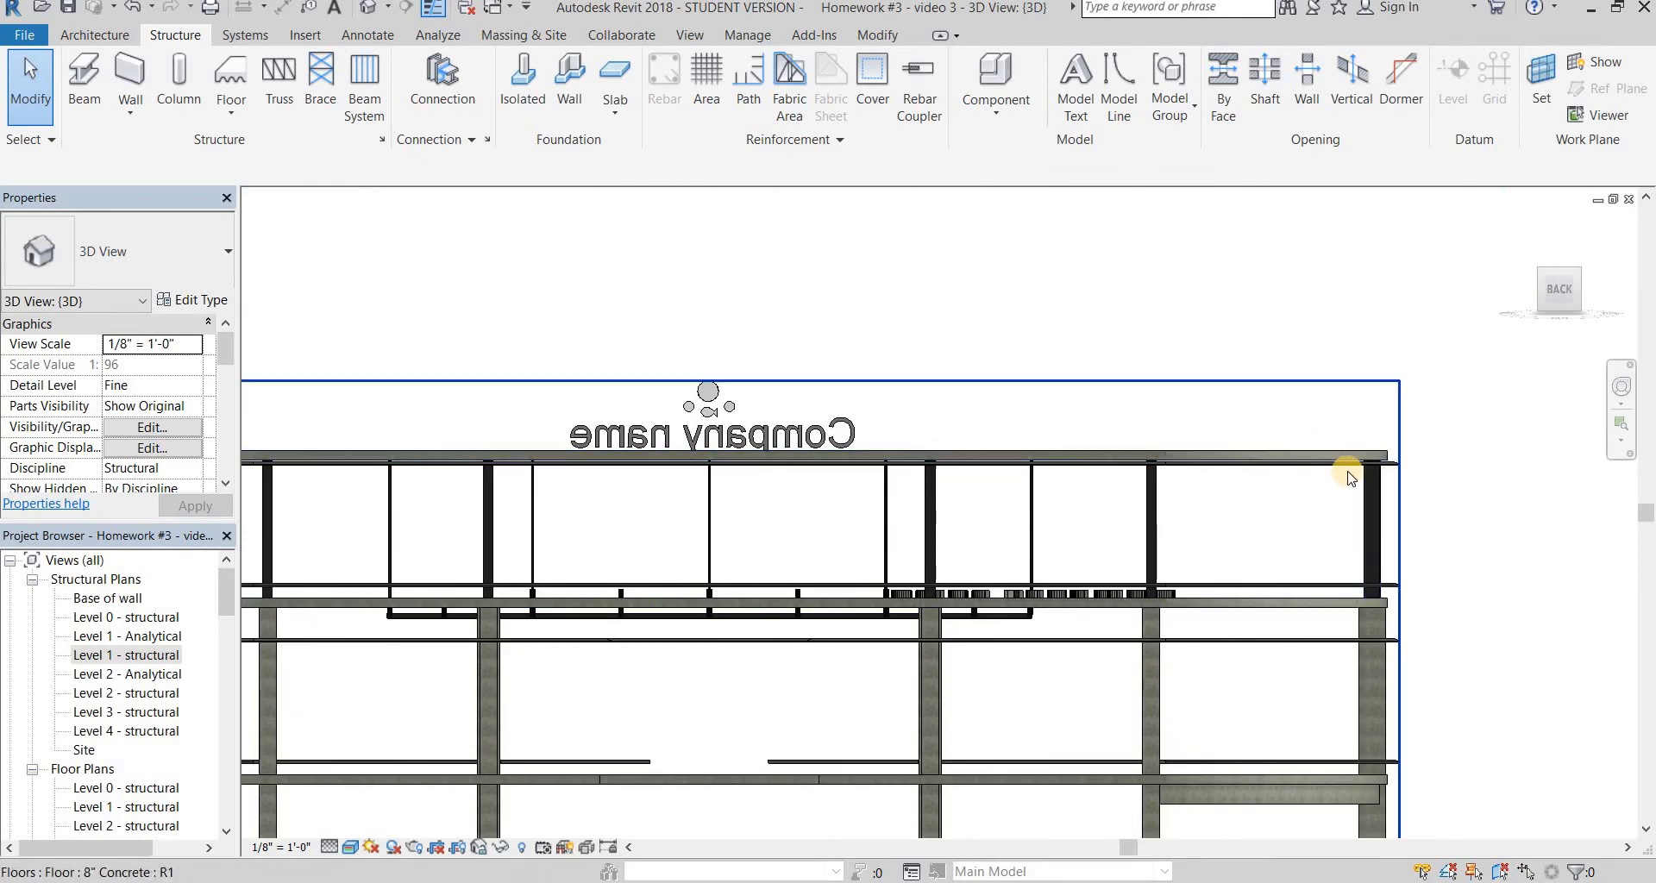
pyautogui.scroll(-4, 1308, 447)
pyautogui.keyDown('shift'); pyautogui.moveTo(1357, 580); pyautogui.dragTo(1214, 661, button='middle'); pyautogui.keyUp('shift')
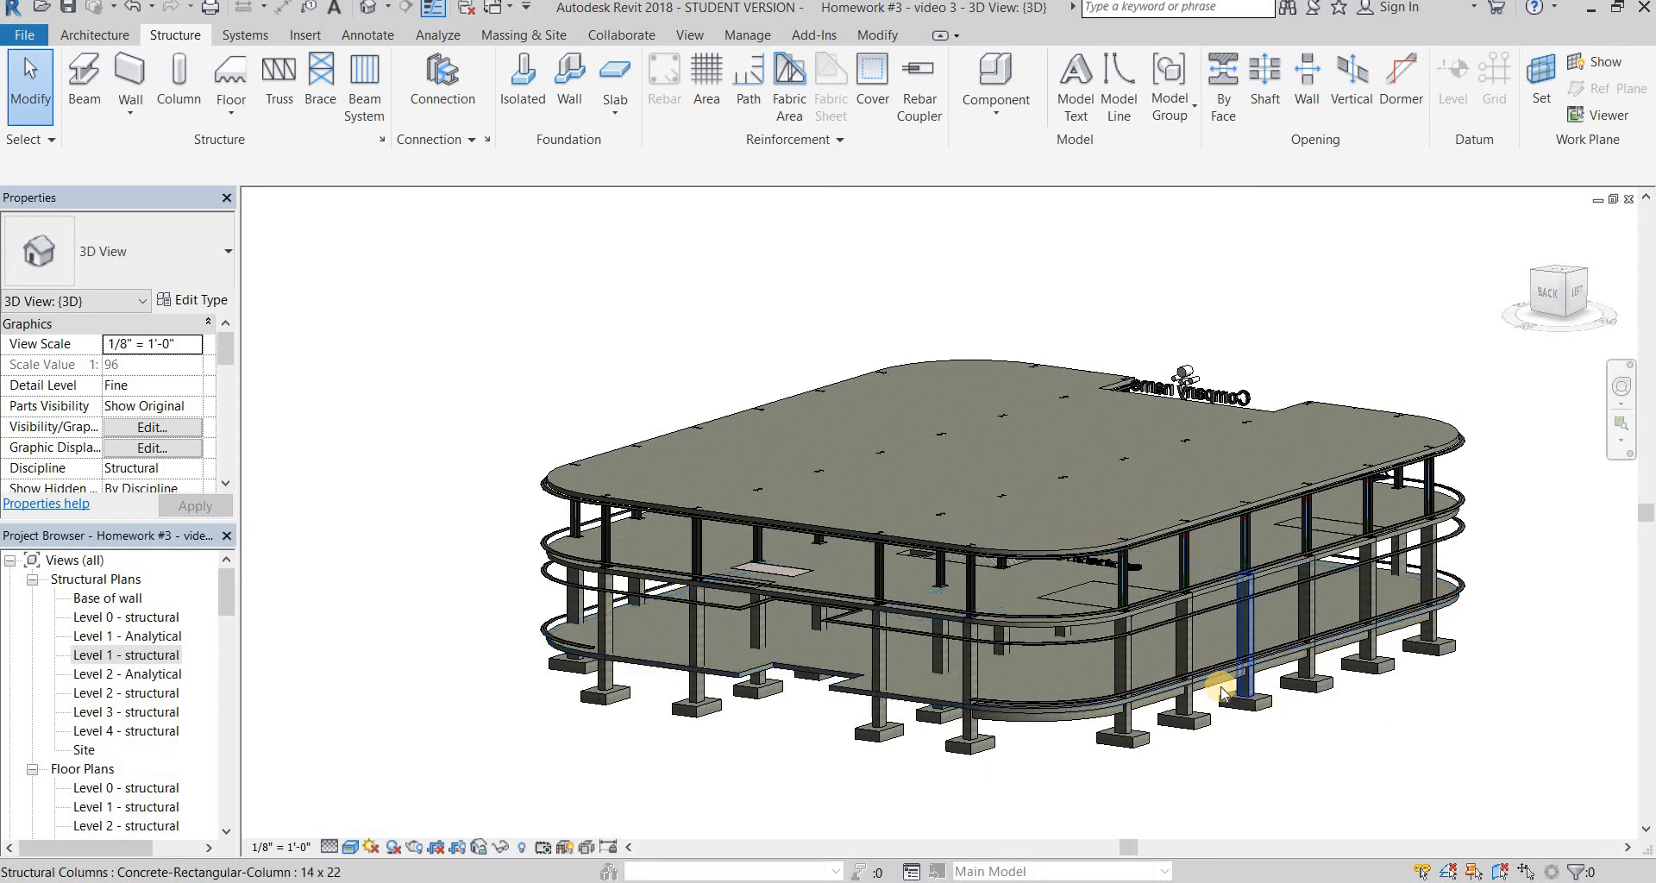
# Copy the straight west-side and curved northwest corner Level 1 beams and paste them aligned to Level 2 - structural
pyautogui.scroll(4, 1216, 688)
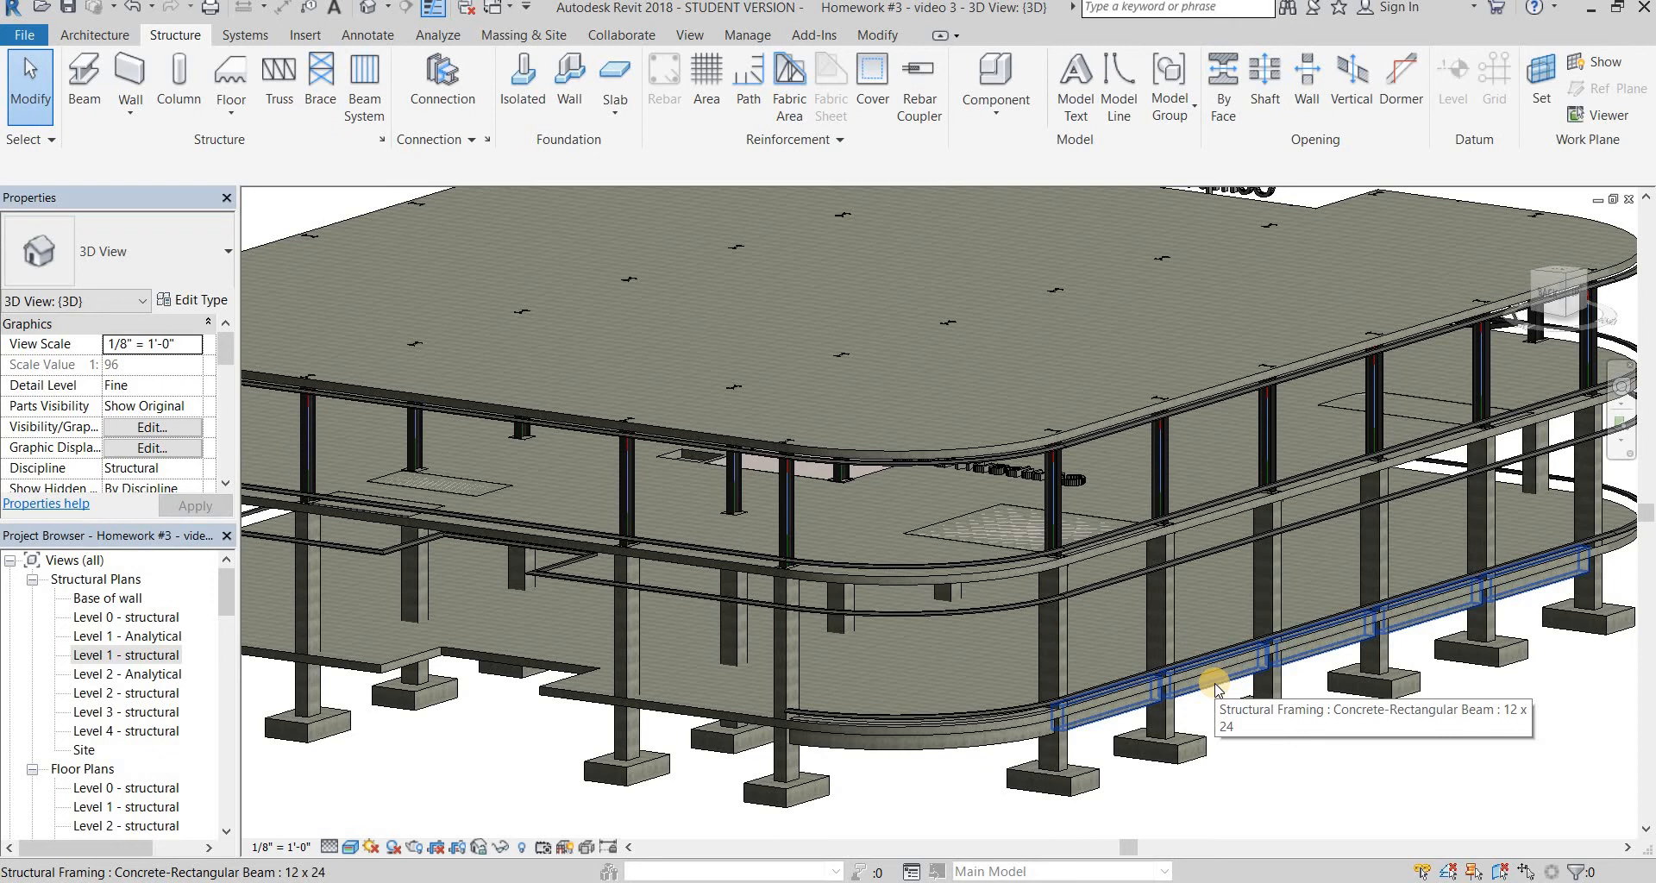
pyautogui.click(1215, 683)
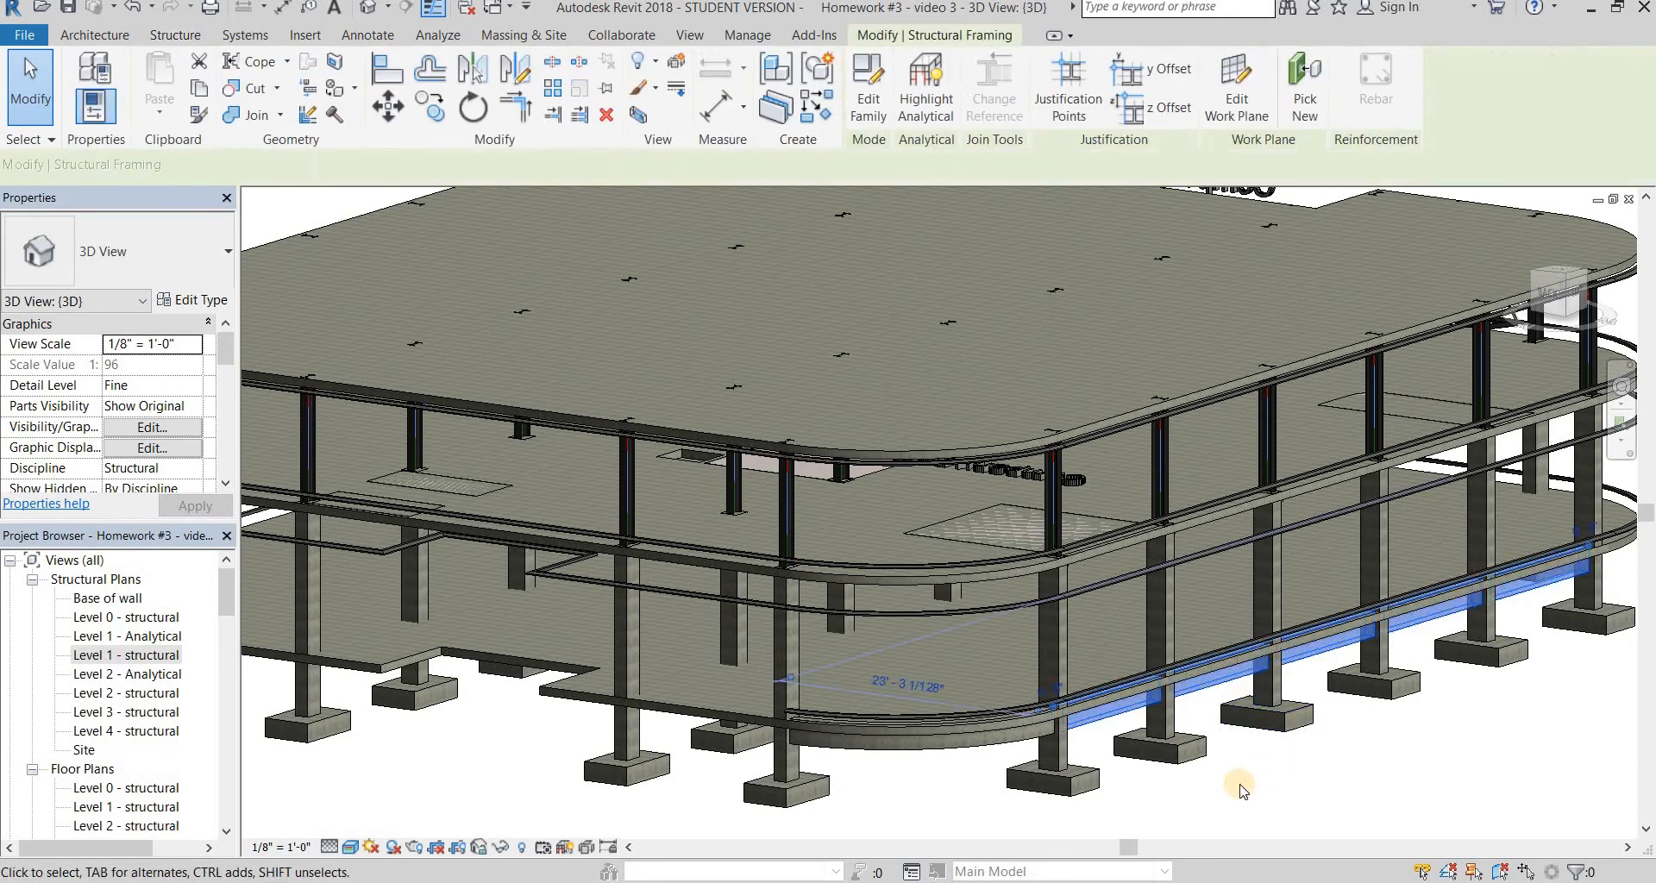
pyautogui.press('a')
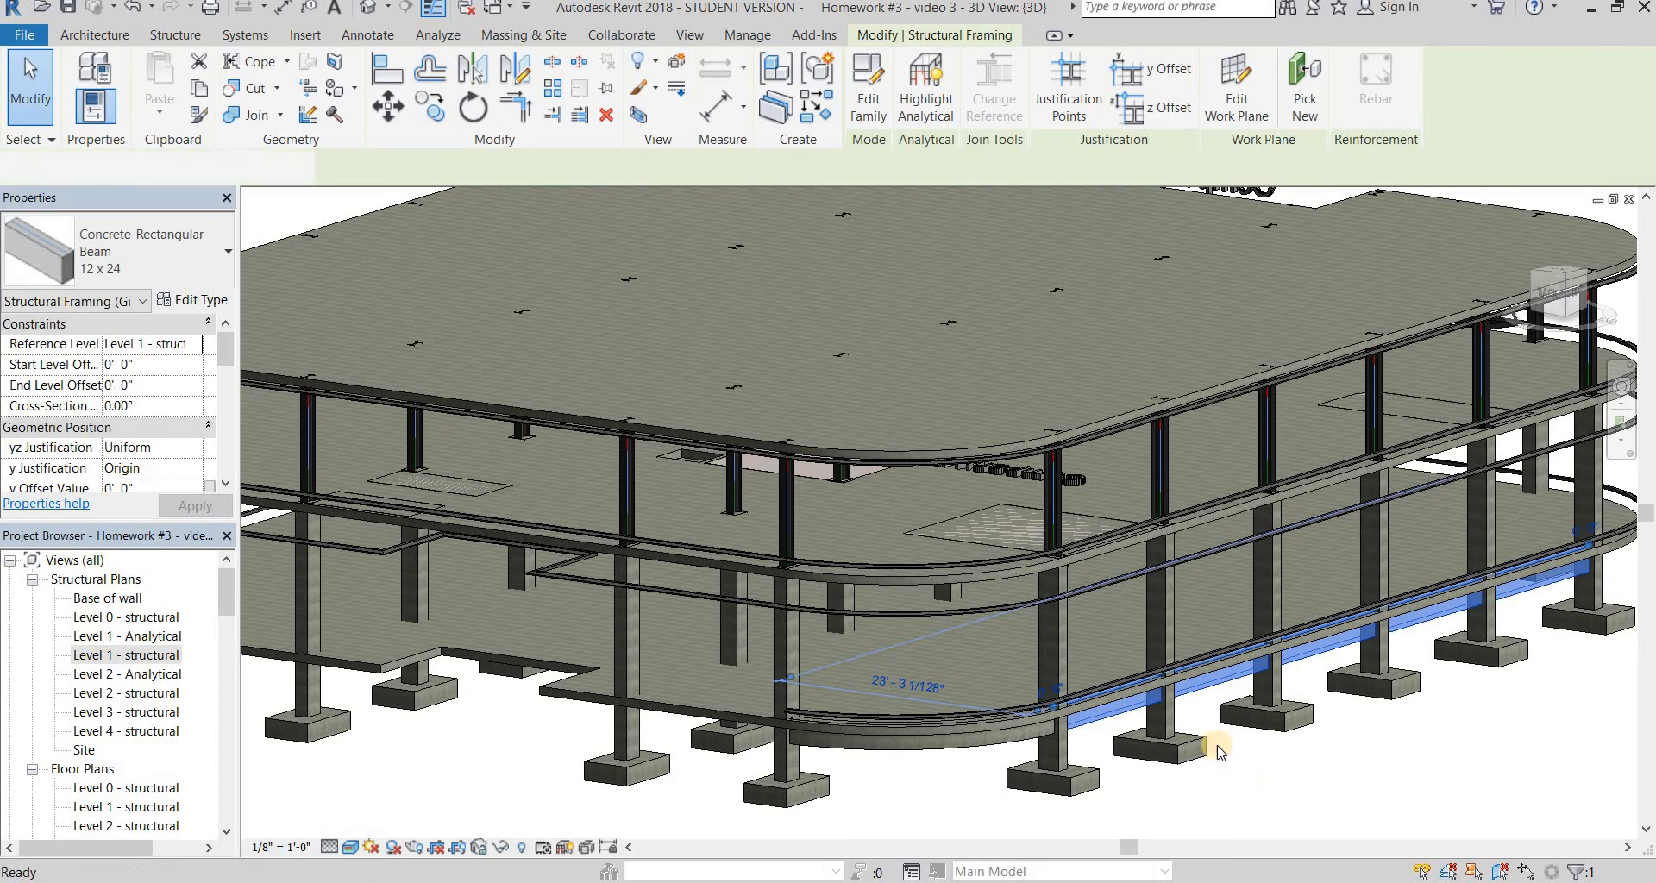
pyautogui.moveTo(814, 592); pyautogui.dragTo(605, 460, button='middle')
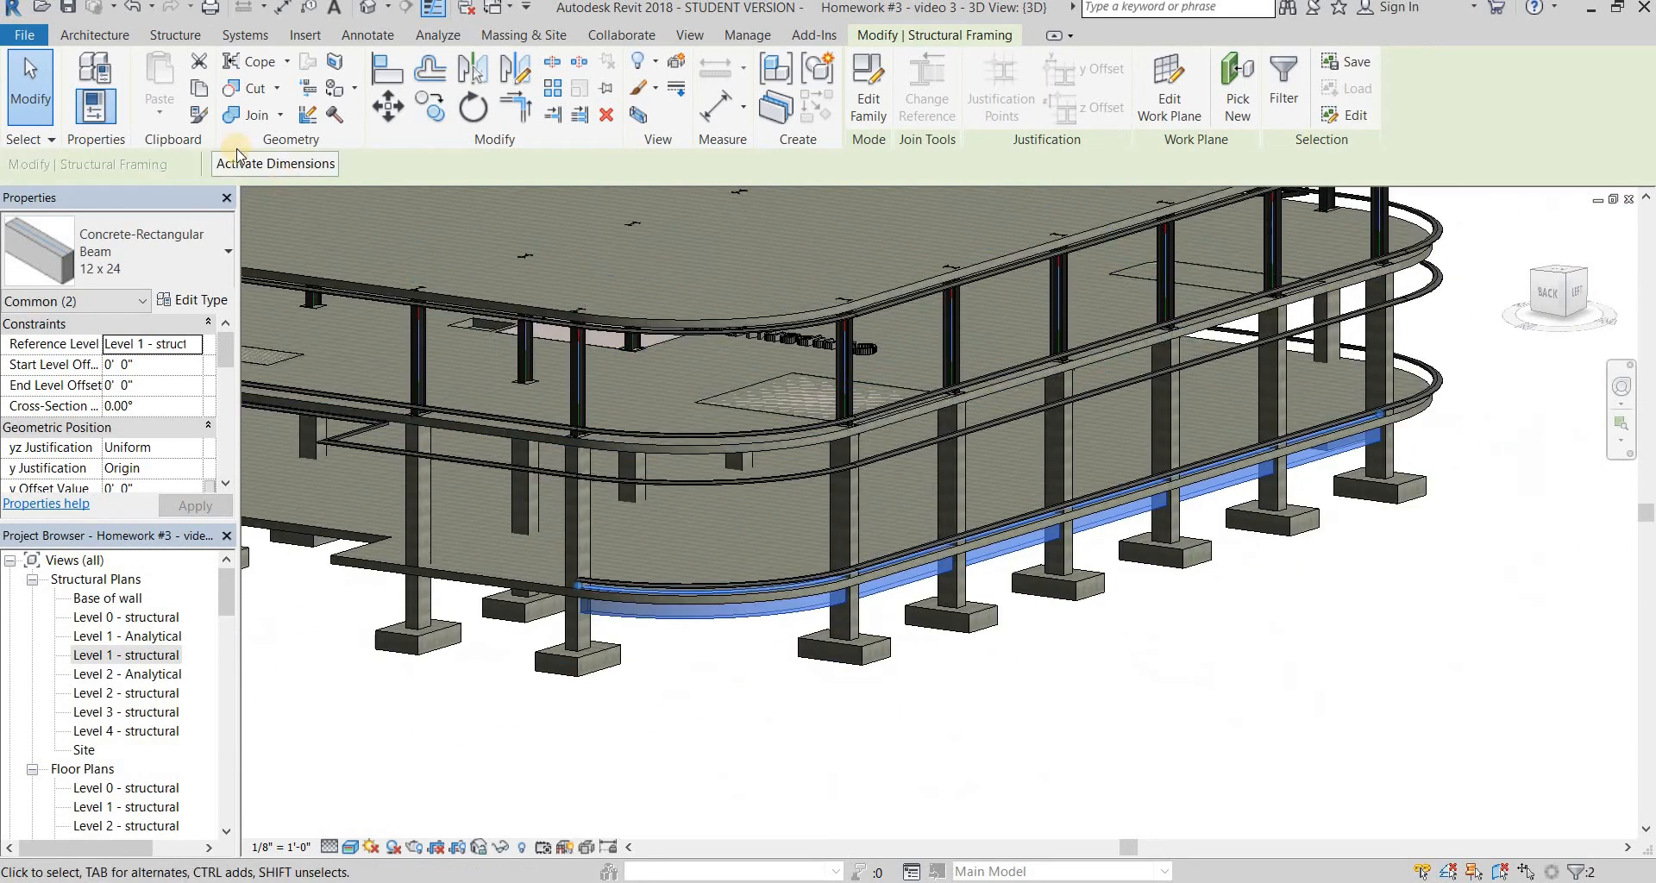
pyautogui.click(198, 93)
pyautogui.click(166, 121)
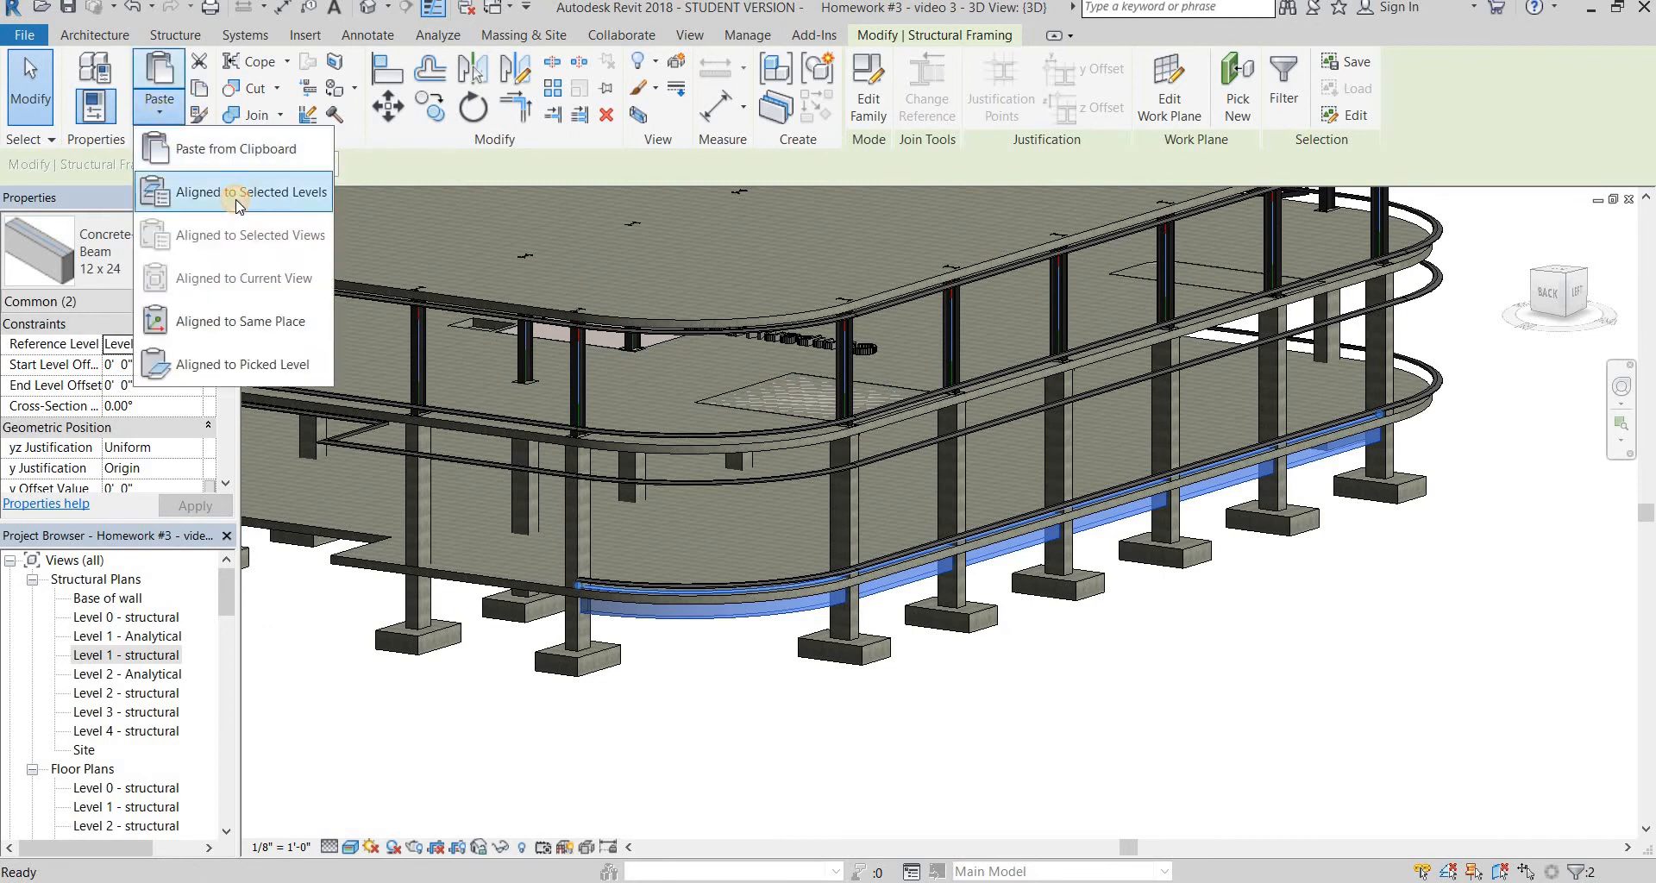
pyautogui.click(234, 186)
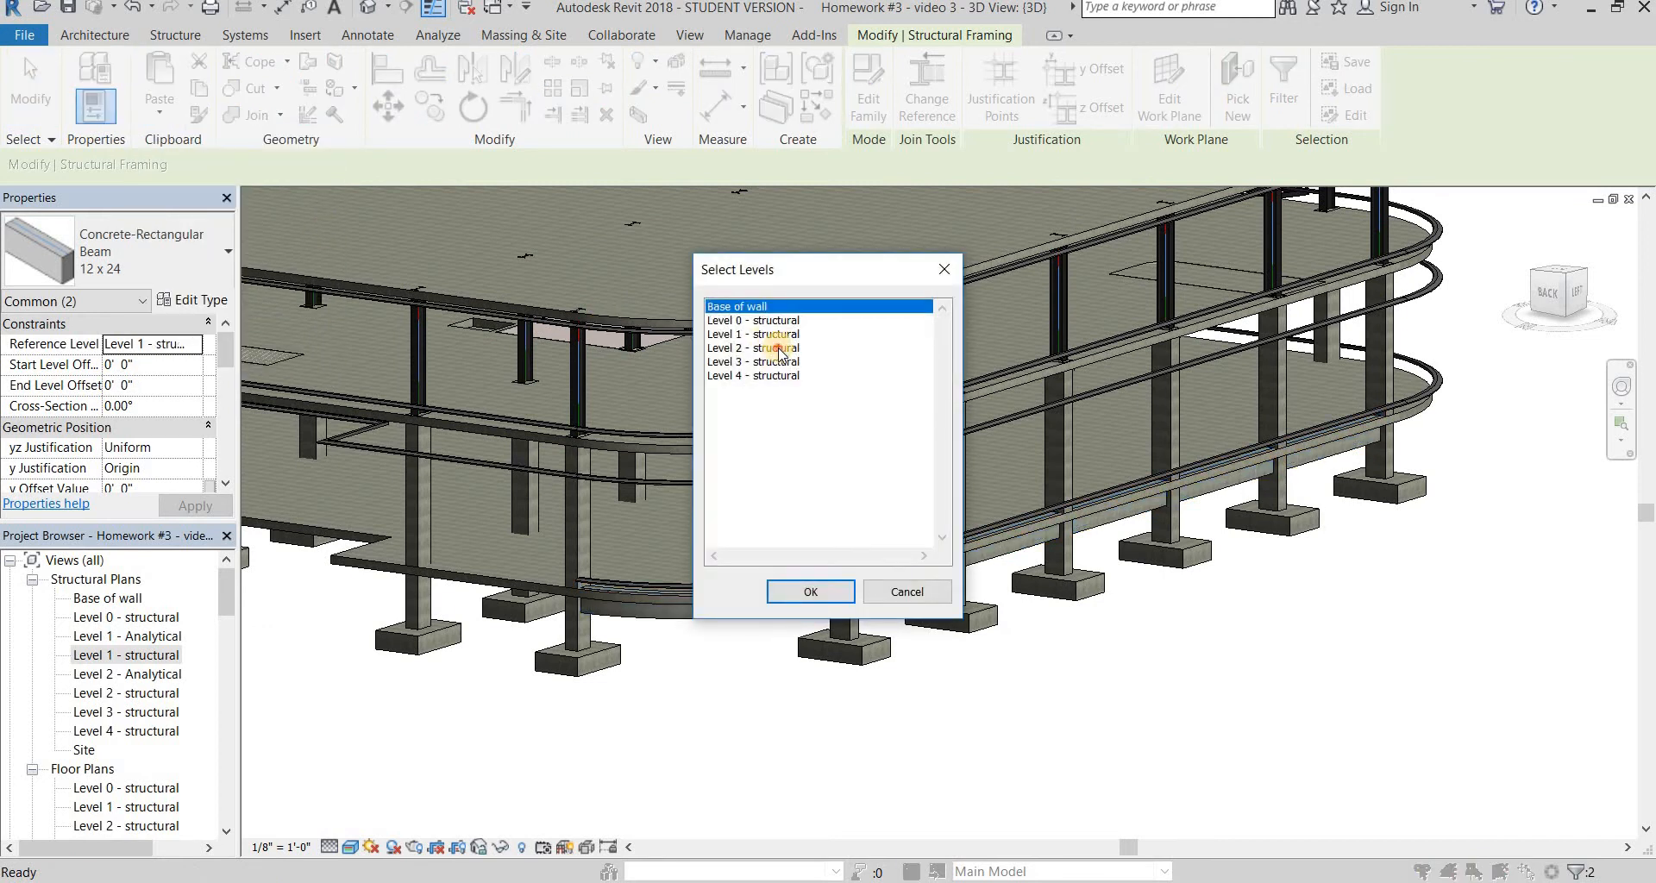
pyautogui.click(776, 348)
pyautogui.click(830, 595)
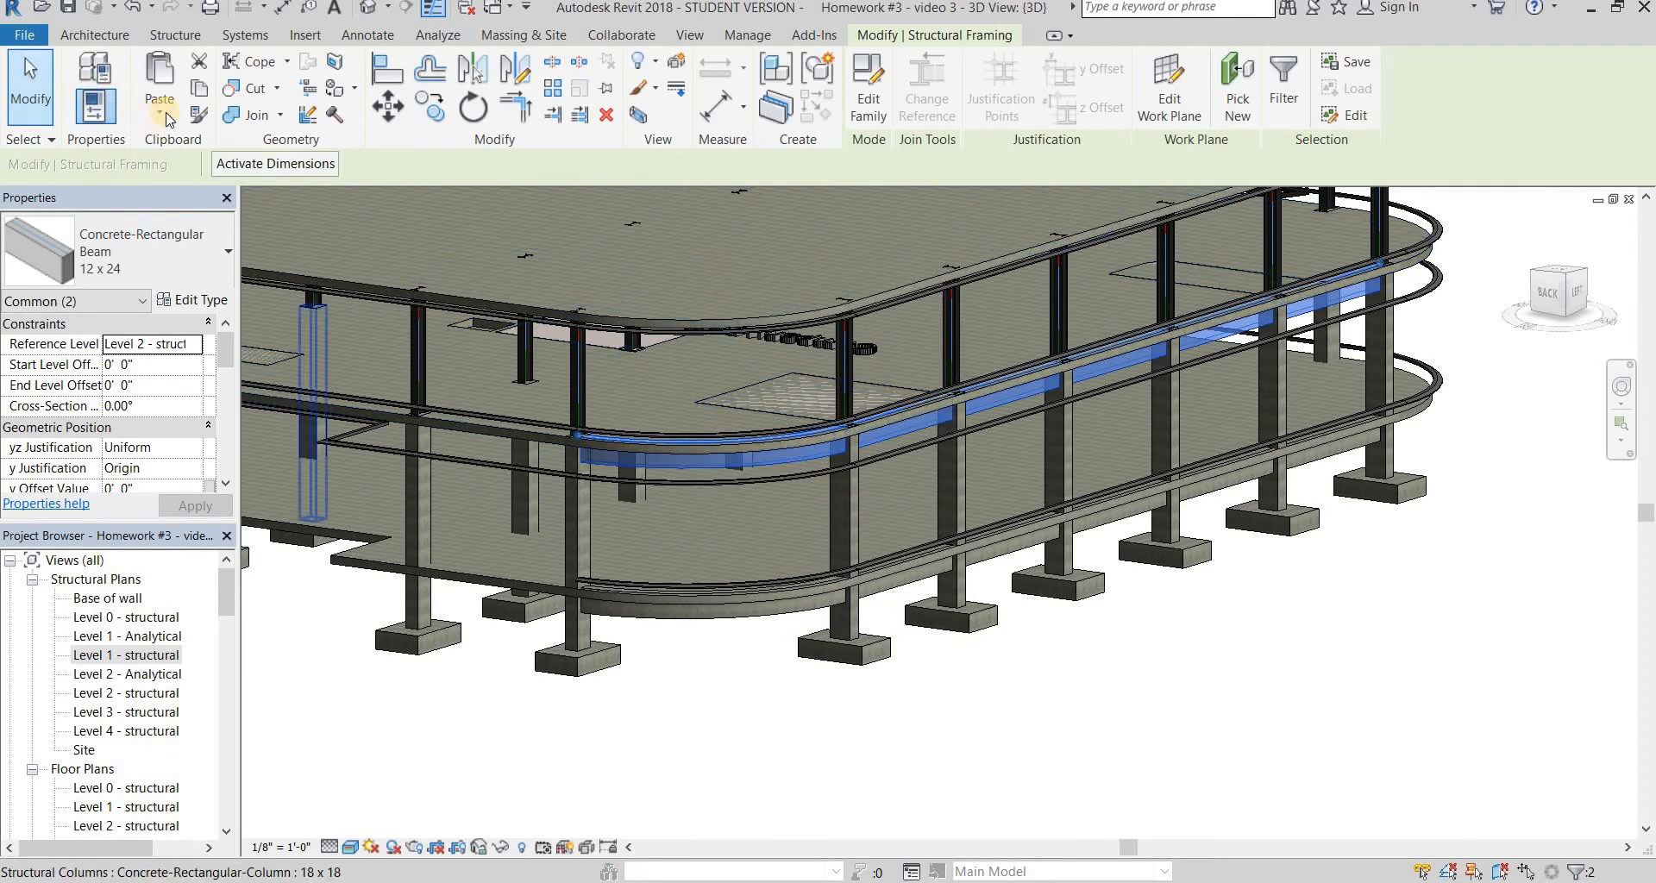
# Paste the two copied perimeter beams aligned to Level 3 - structural as well
pyautogui.click(221, 198)
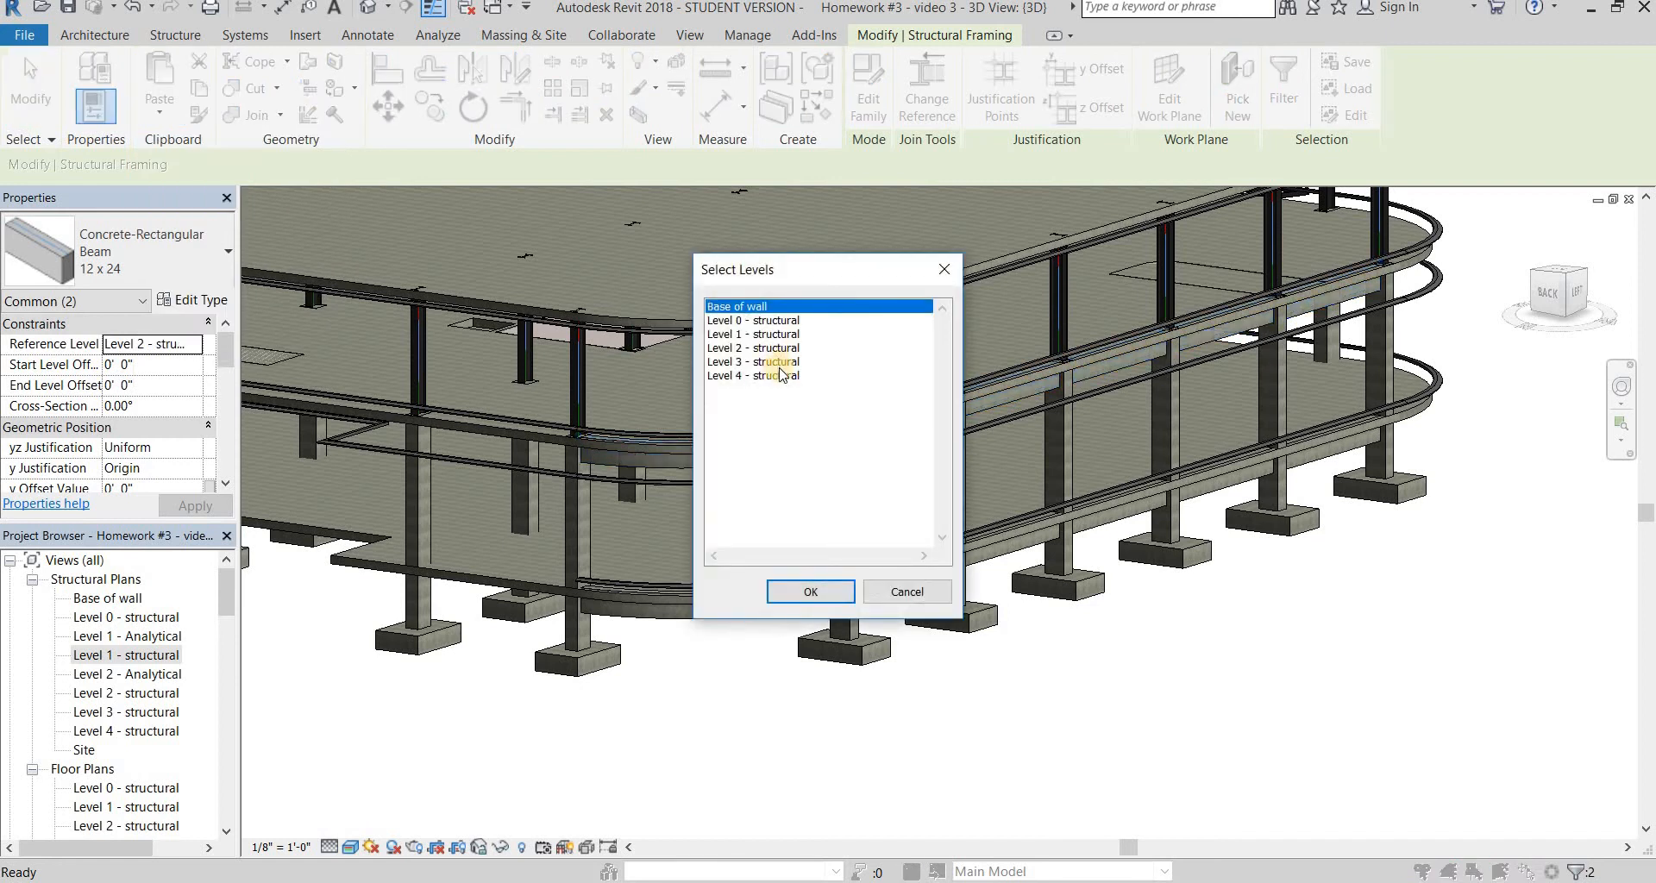
pyautogui.click(781, 363)
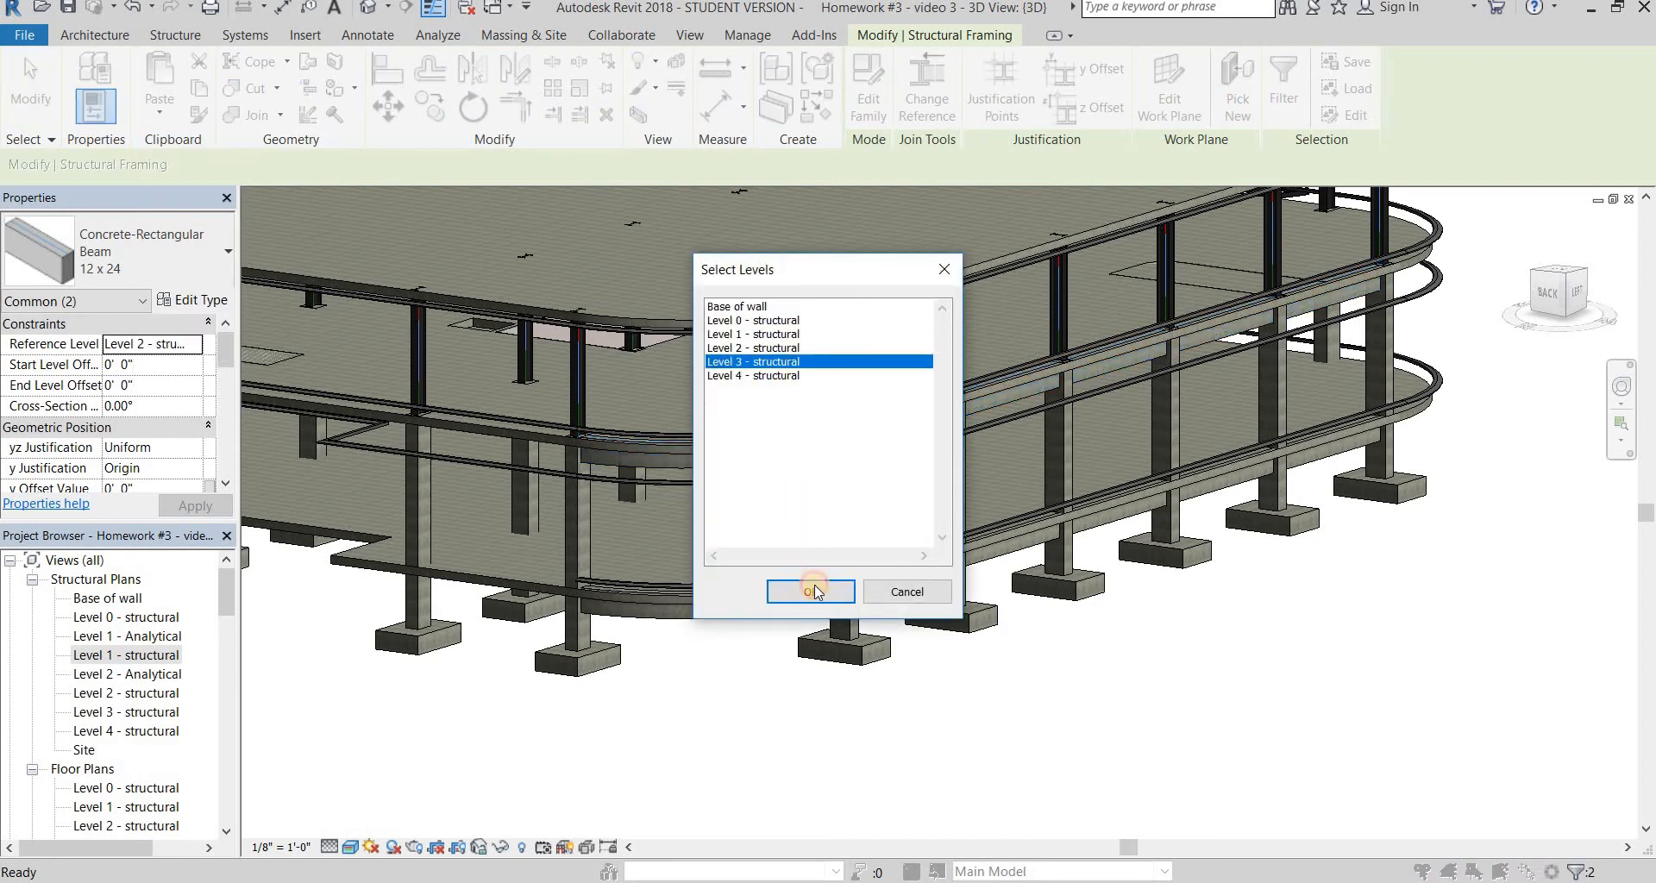
pyautogui.click(811, 592)
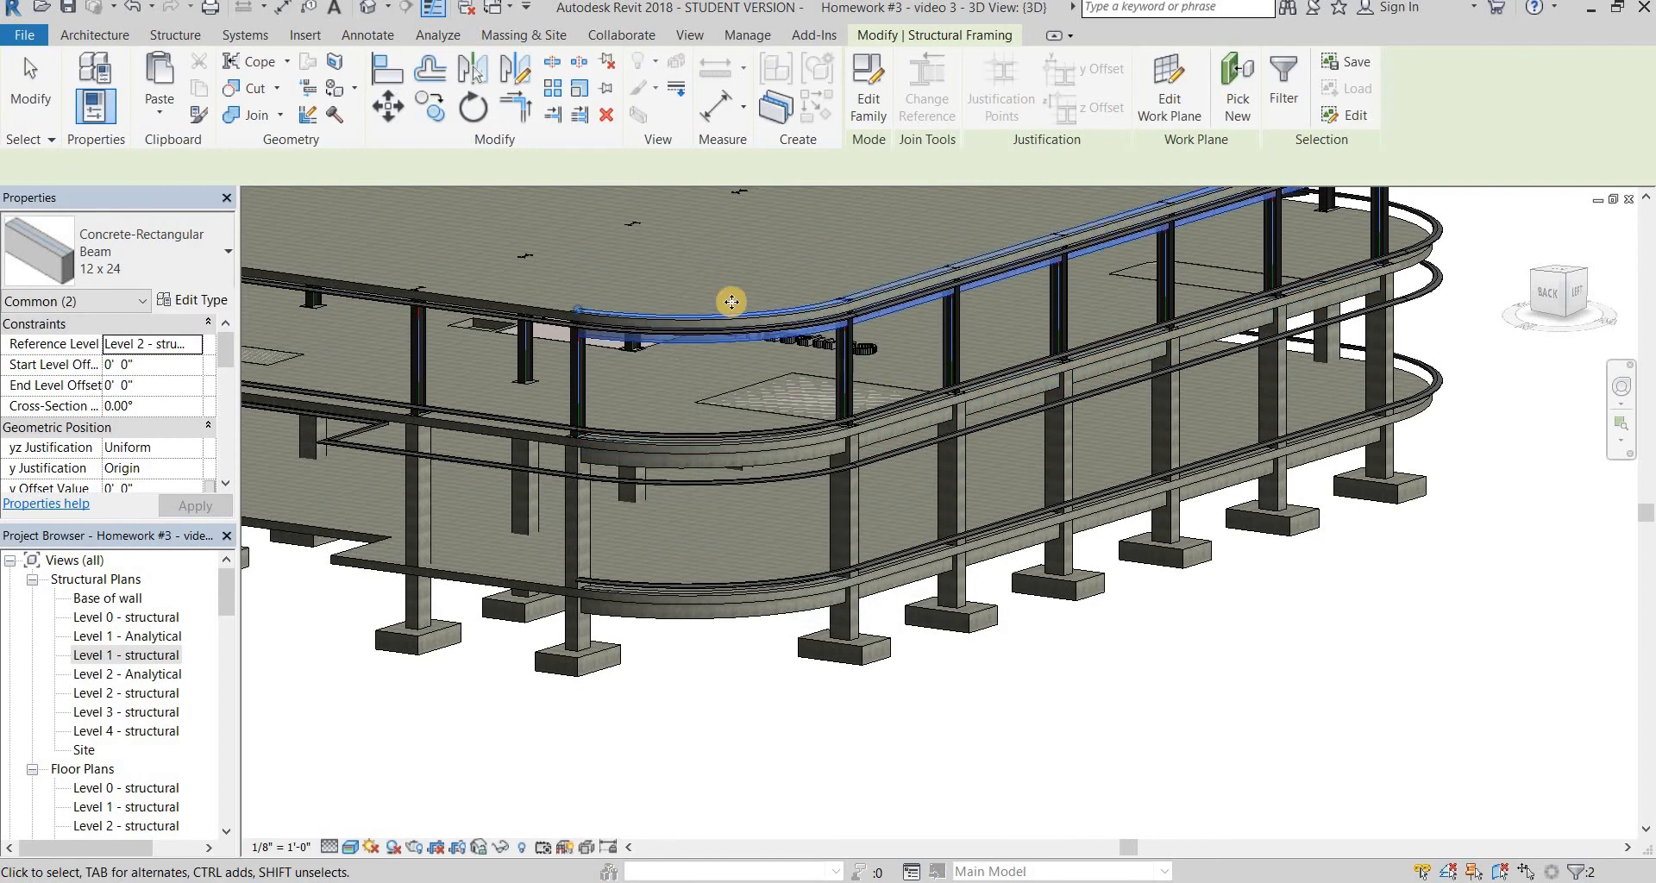
pyautogui.scroll(5, 727, 324)
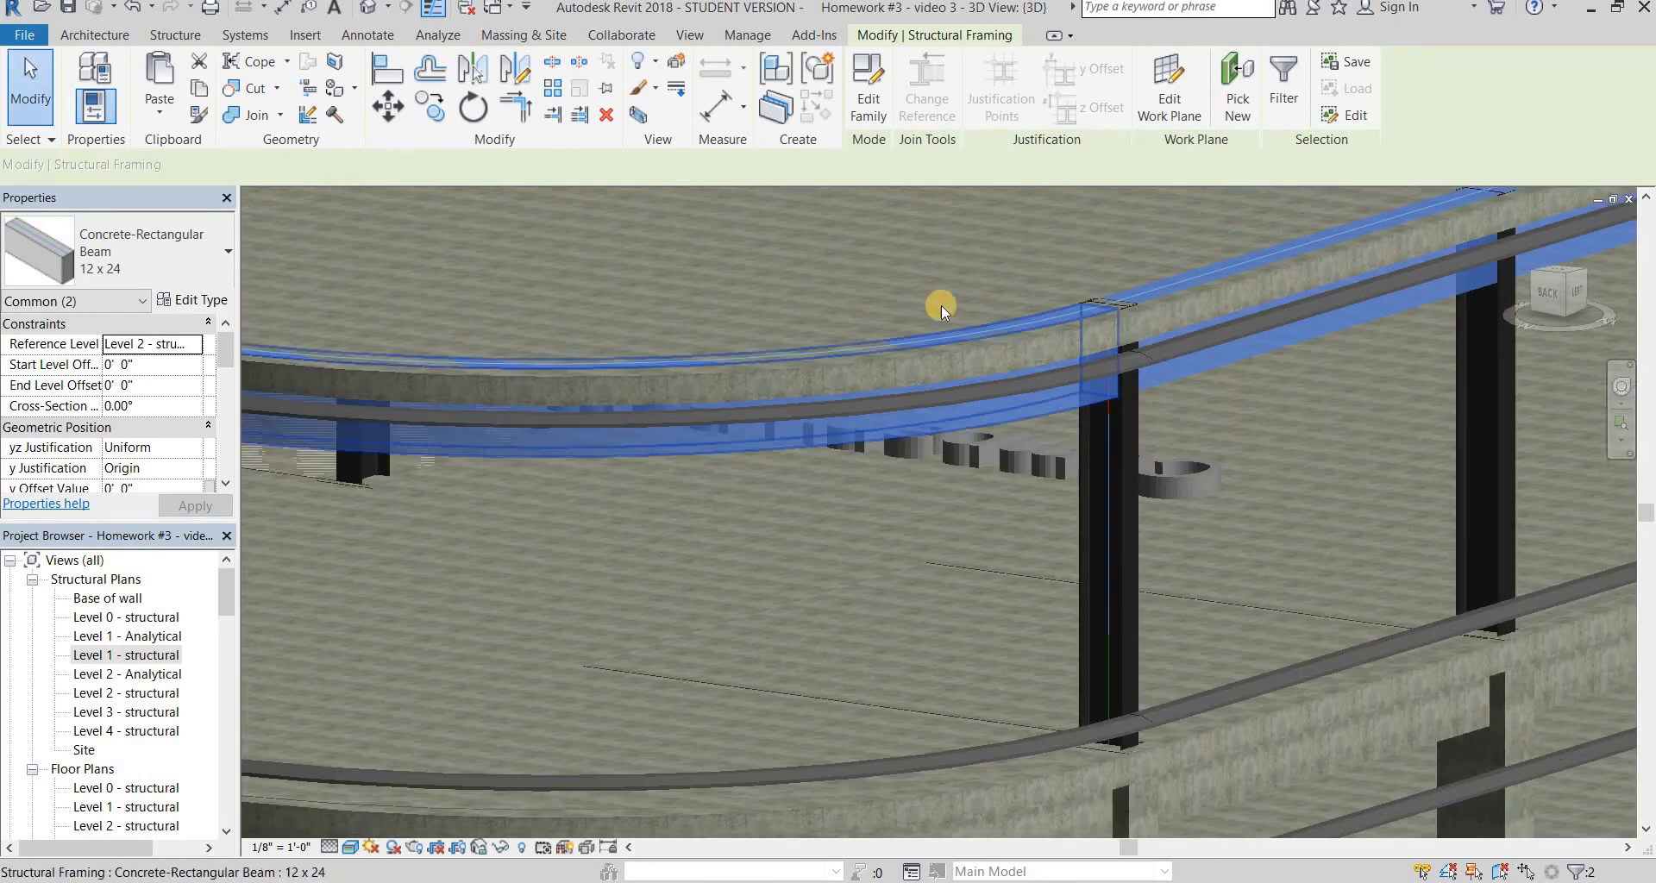
pyautogui.scroll(-5, 929, 302)
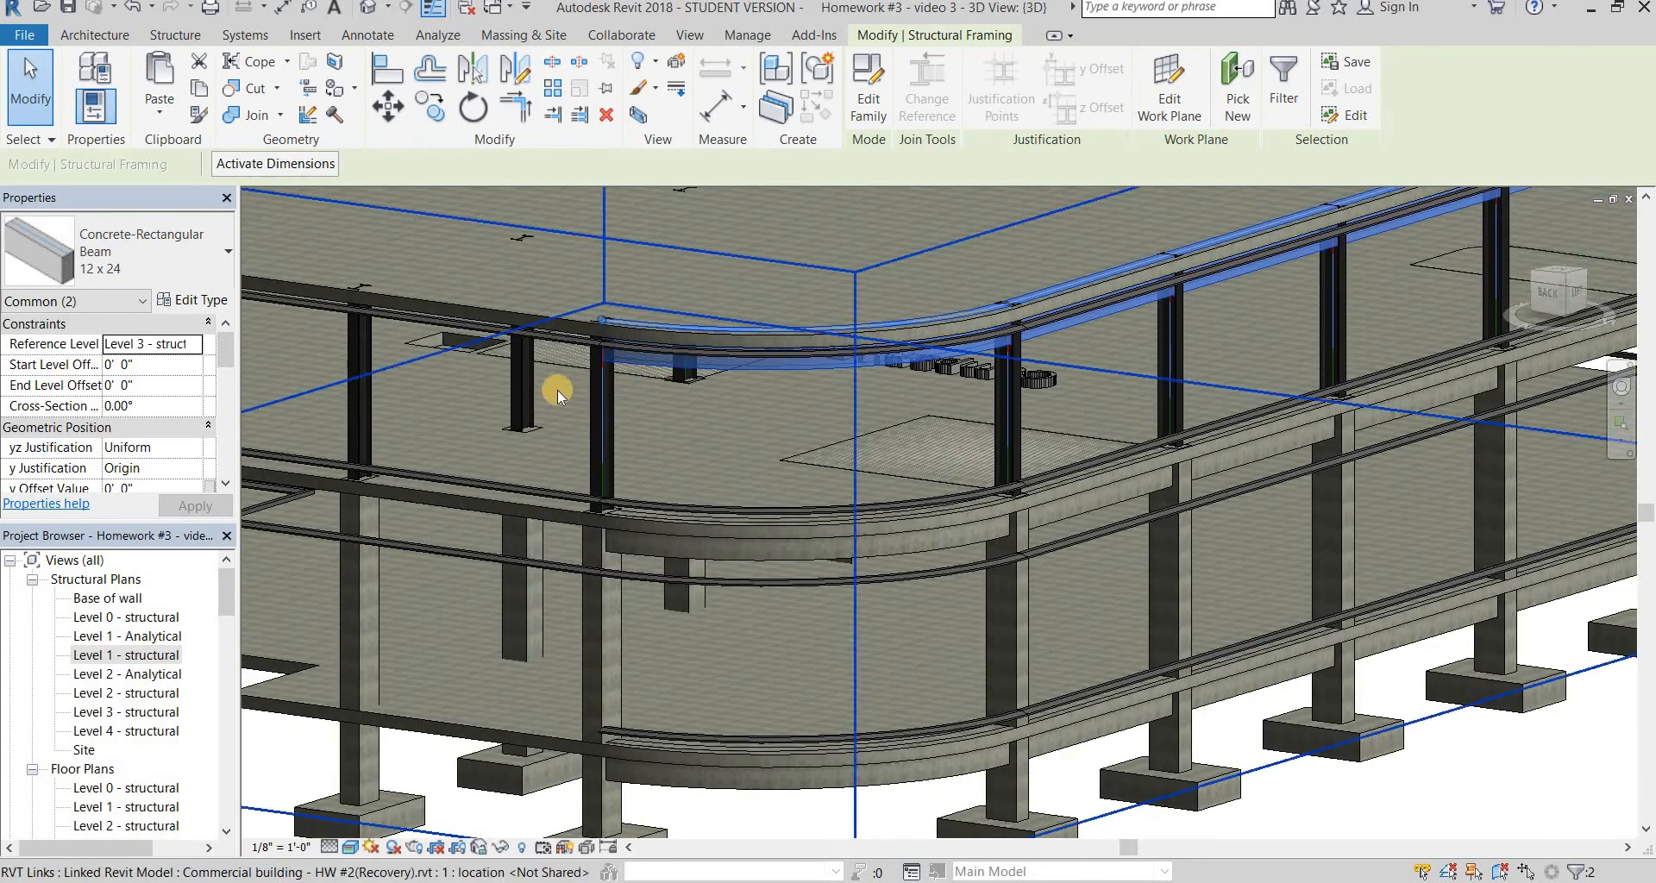
# Change the two pasted Level 3 beams to the W Shapes W8X10 type
pyautogui.click(157, 272)
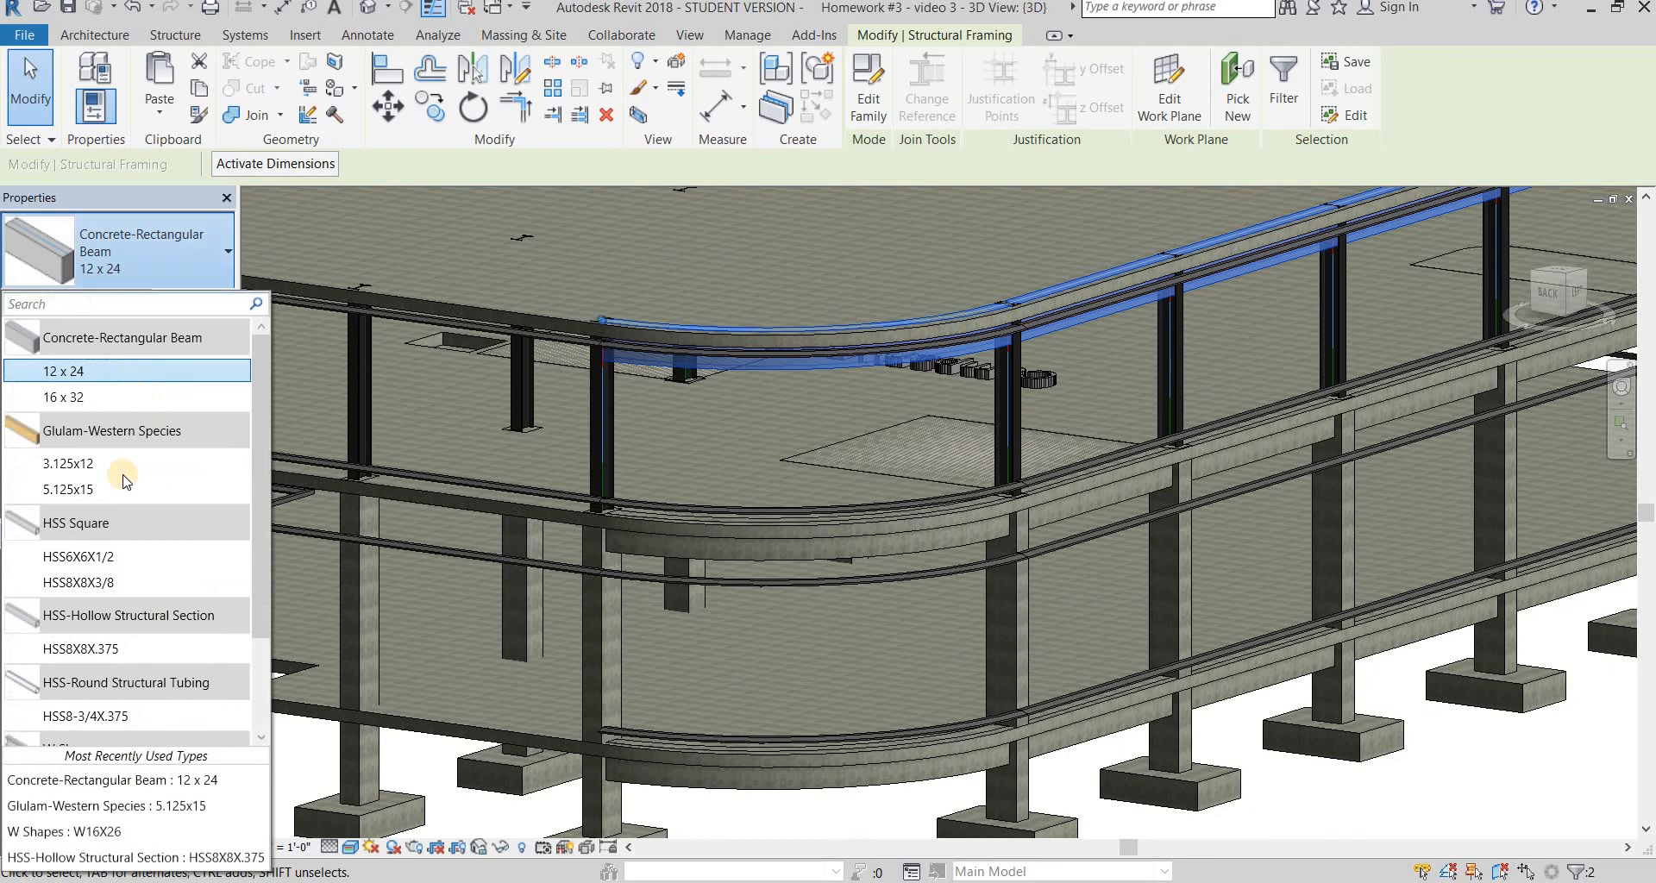
pyautogui.scroll(-2, 122, 485)
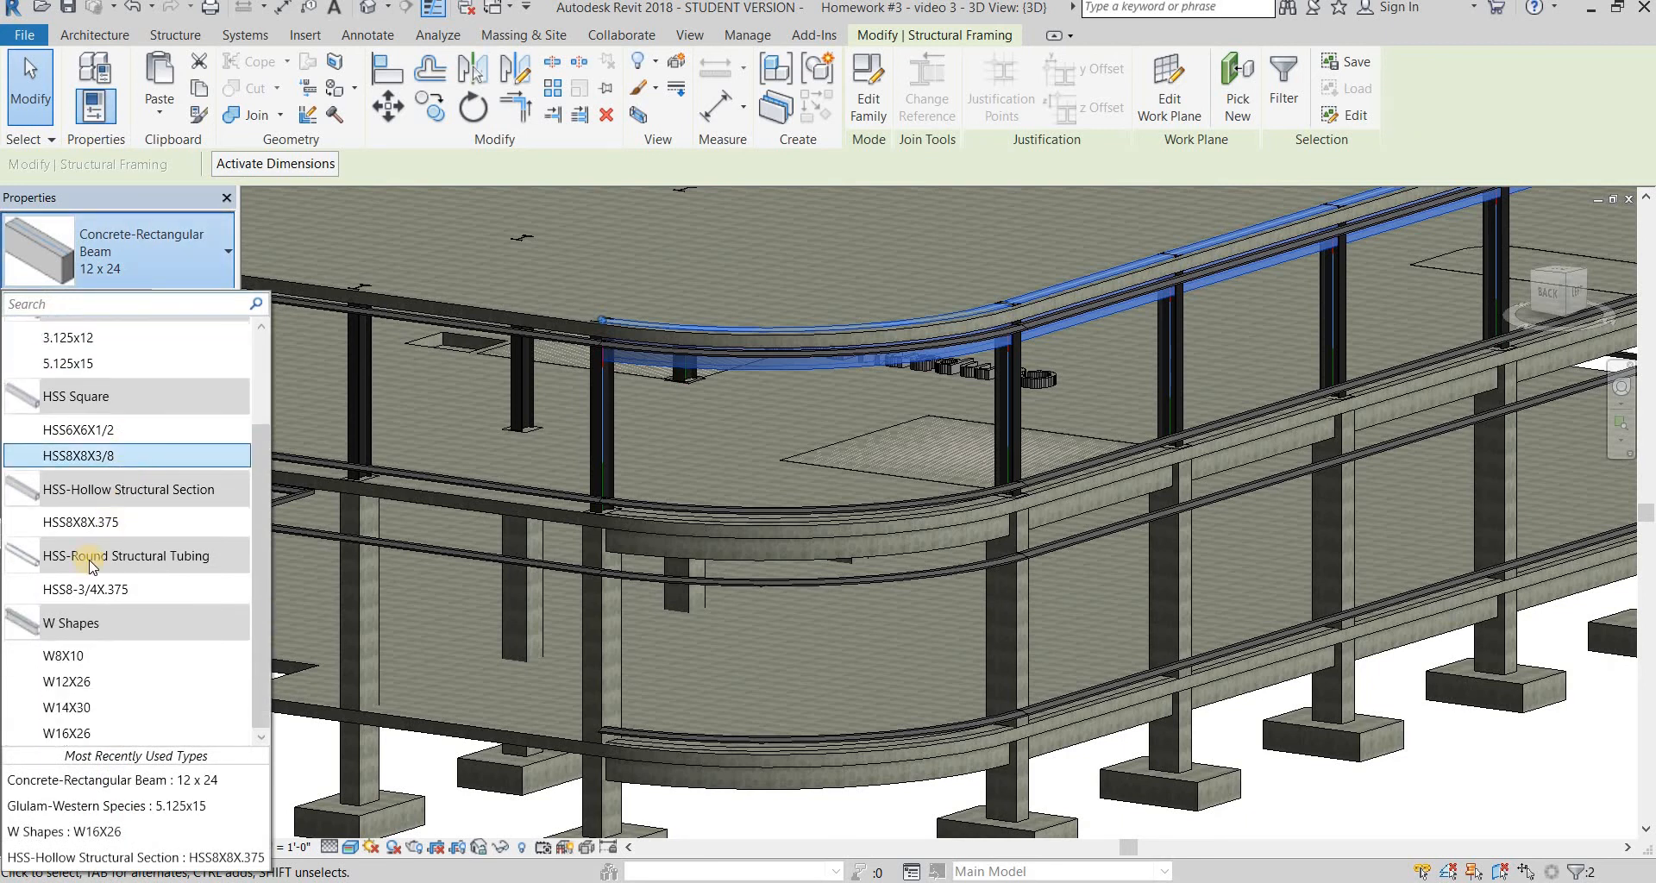
pyautogui.click(76, 657)
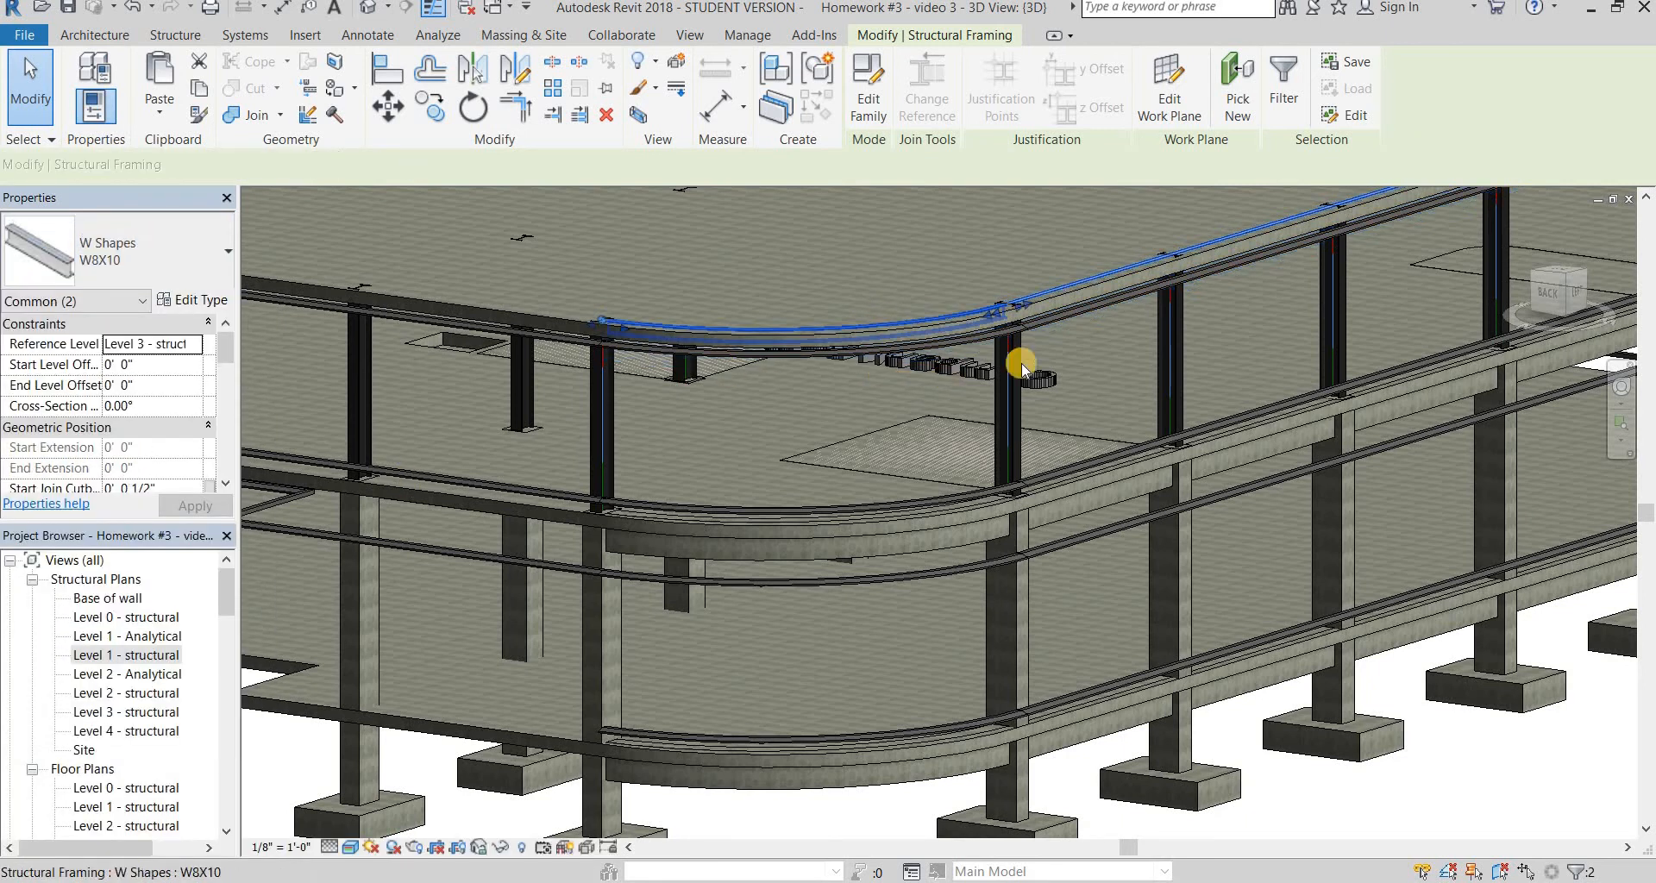
# Set the z offset value of the two W8X10 roof-level beams to -0' 8"
pyautogui.keyDown('shift'); pyautogui.moveTo(753, 355); pyautogui.dragTo(488, 633, button='middle'); pyautogui.keyUp('shift')
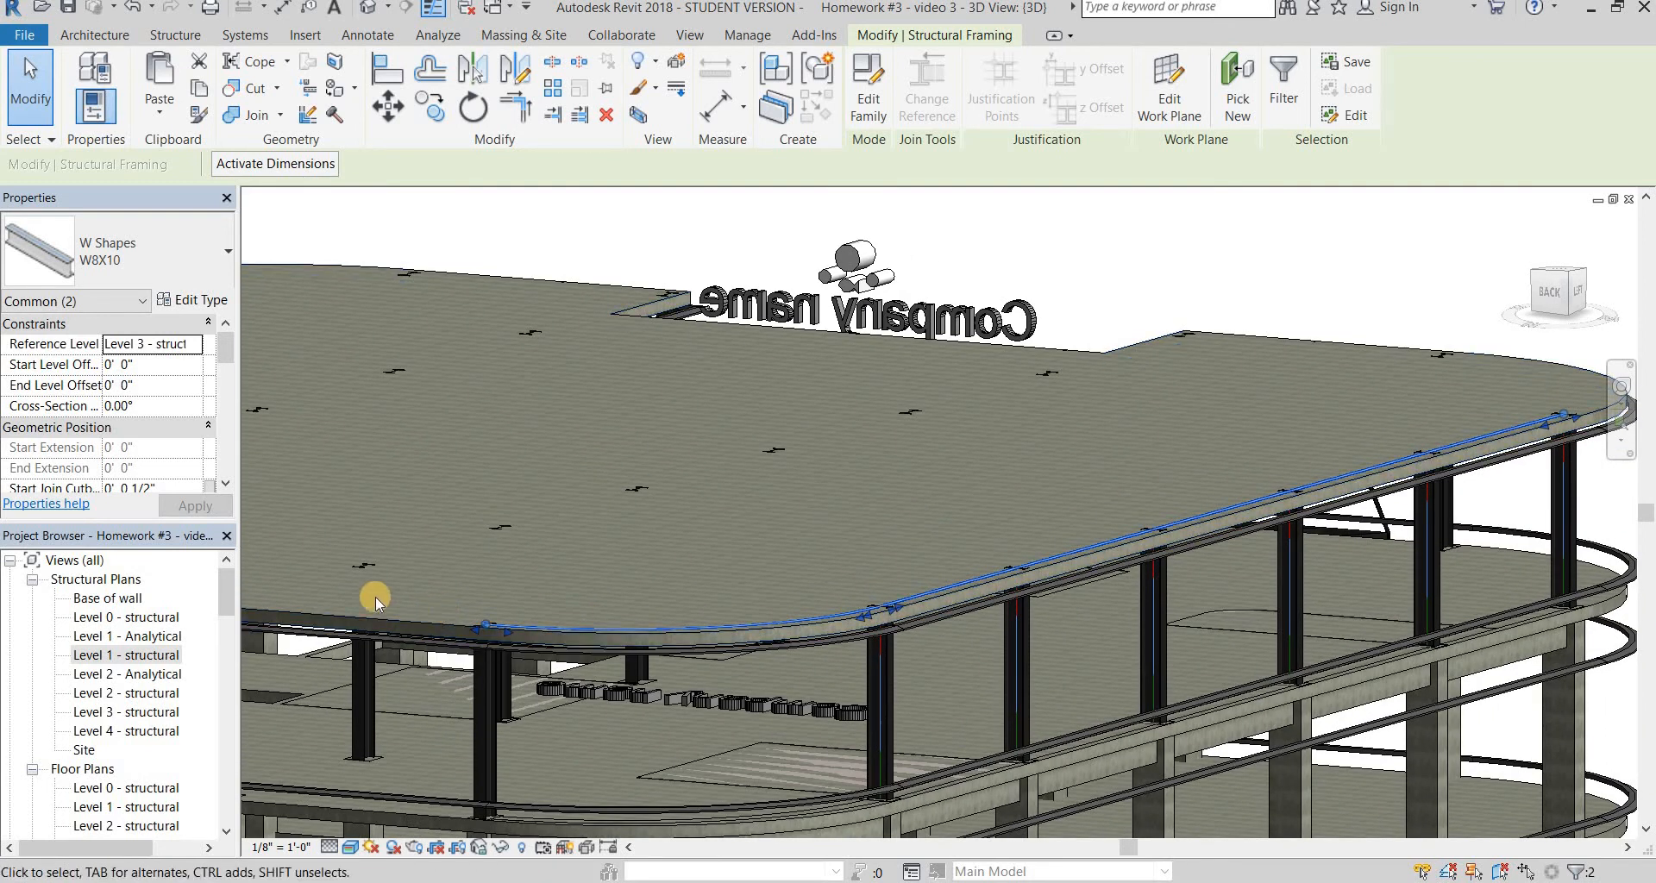
pyautogui.scroll(-5, 146, 419)
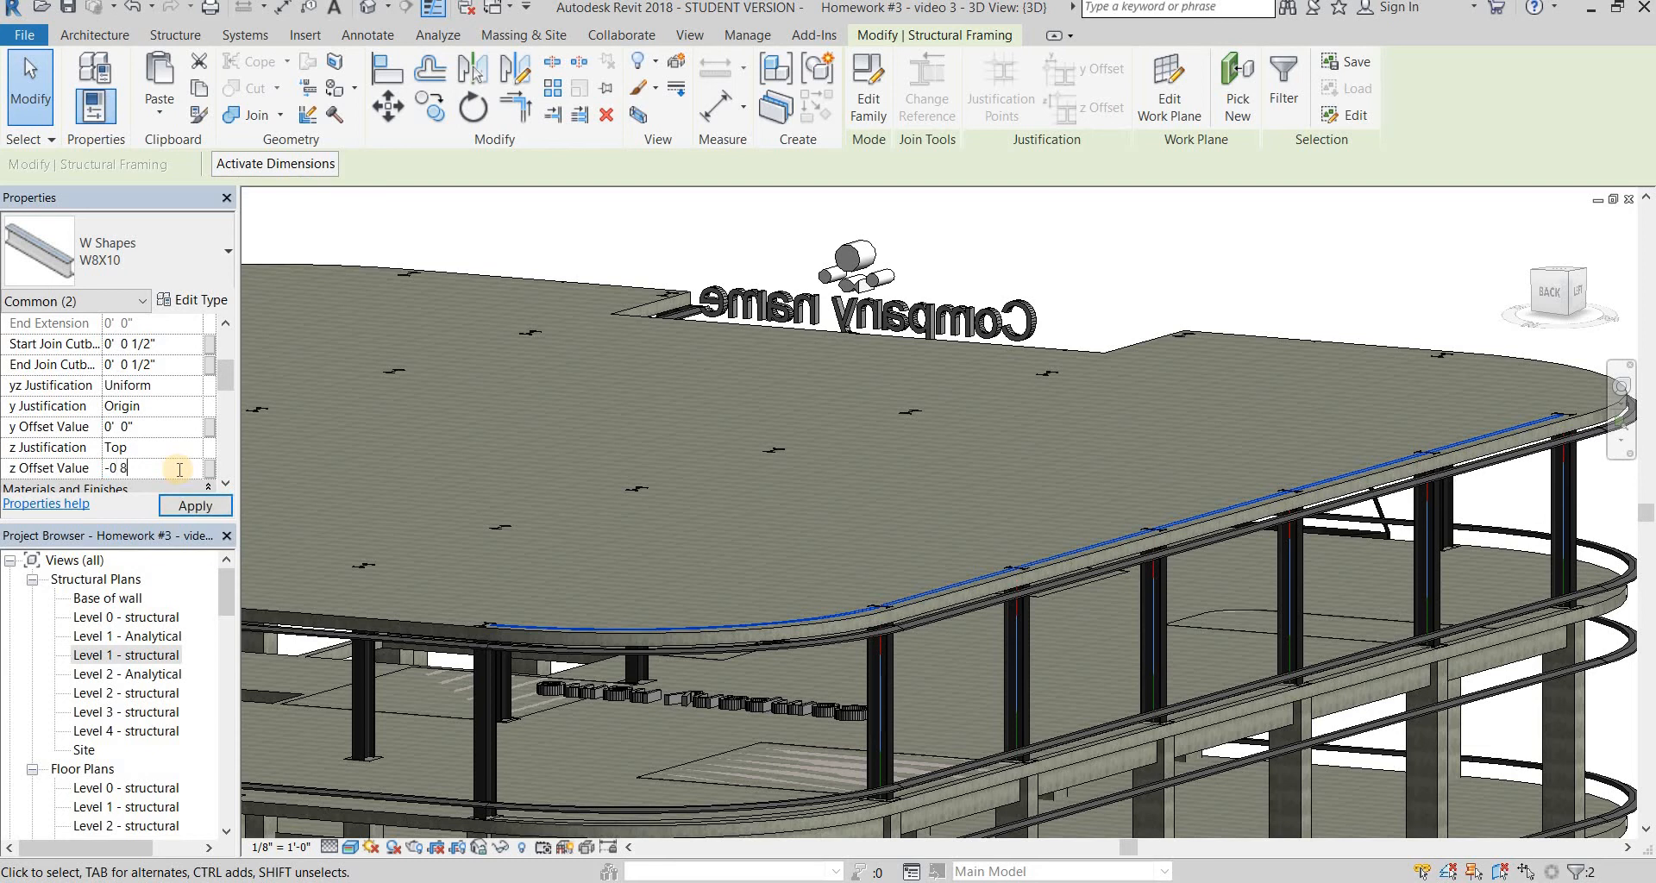
pyautogui.keyDown('shift'); pyautogui.moveTo(895, 506); pyautogui.dragTo(1112, 531, button='middle'); pyautogui.keyUp('shift')
pyautogui.scroll(5, 1112, 531)
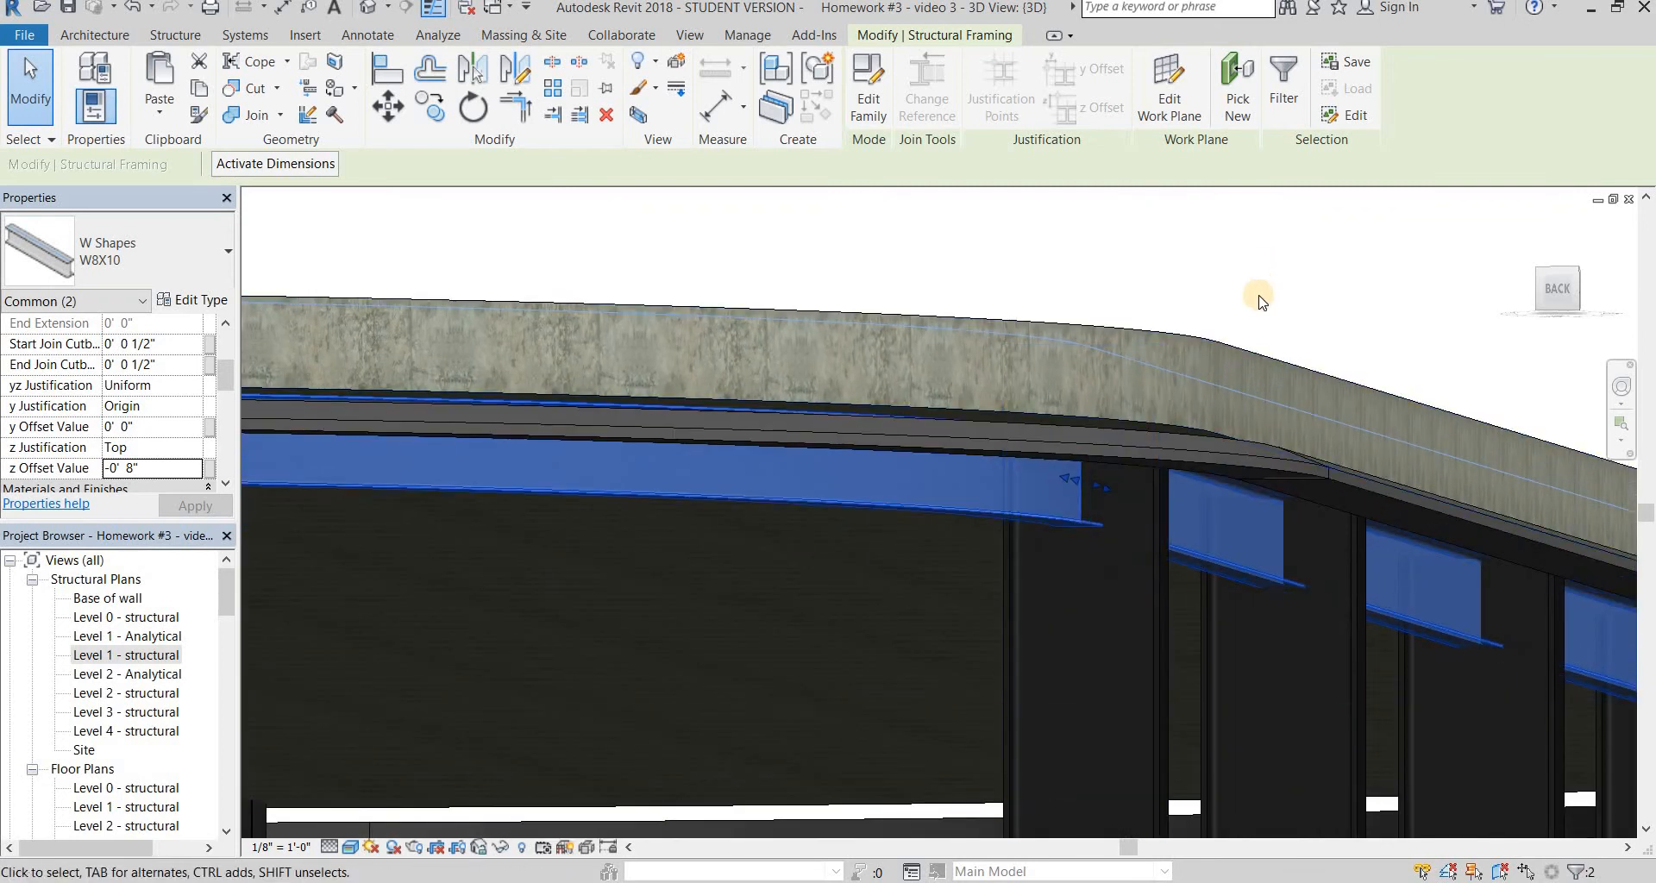
pyautogui.scroll(-3, 1251, 321)
pyautogui.keyDown('shift'); pyautogui.moveTo(1260, 355); pyautogui.dragTo(988, 488, button='middle'); pyautogui.keyUp('shift')
pyautogui.press('Escape')
# Select all four 12 x 24 concrete beams on Levels 1 and 2 and set their z offset value to -0' 8"
pyautogui.scroll(-3, 992, 496)
pyautogui.click(1012, 514)
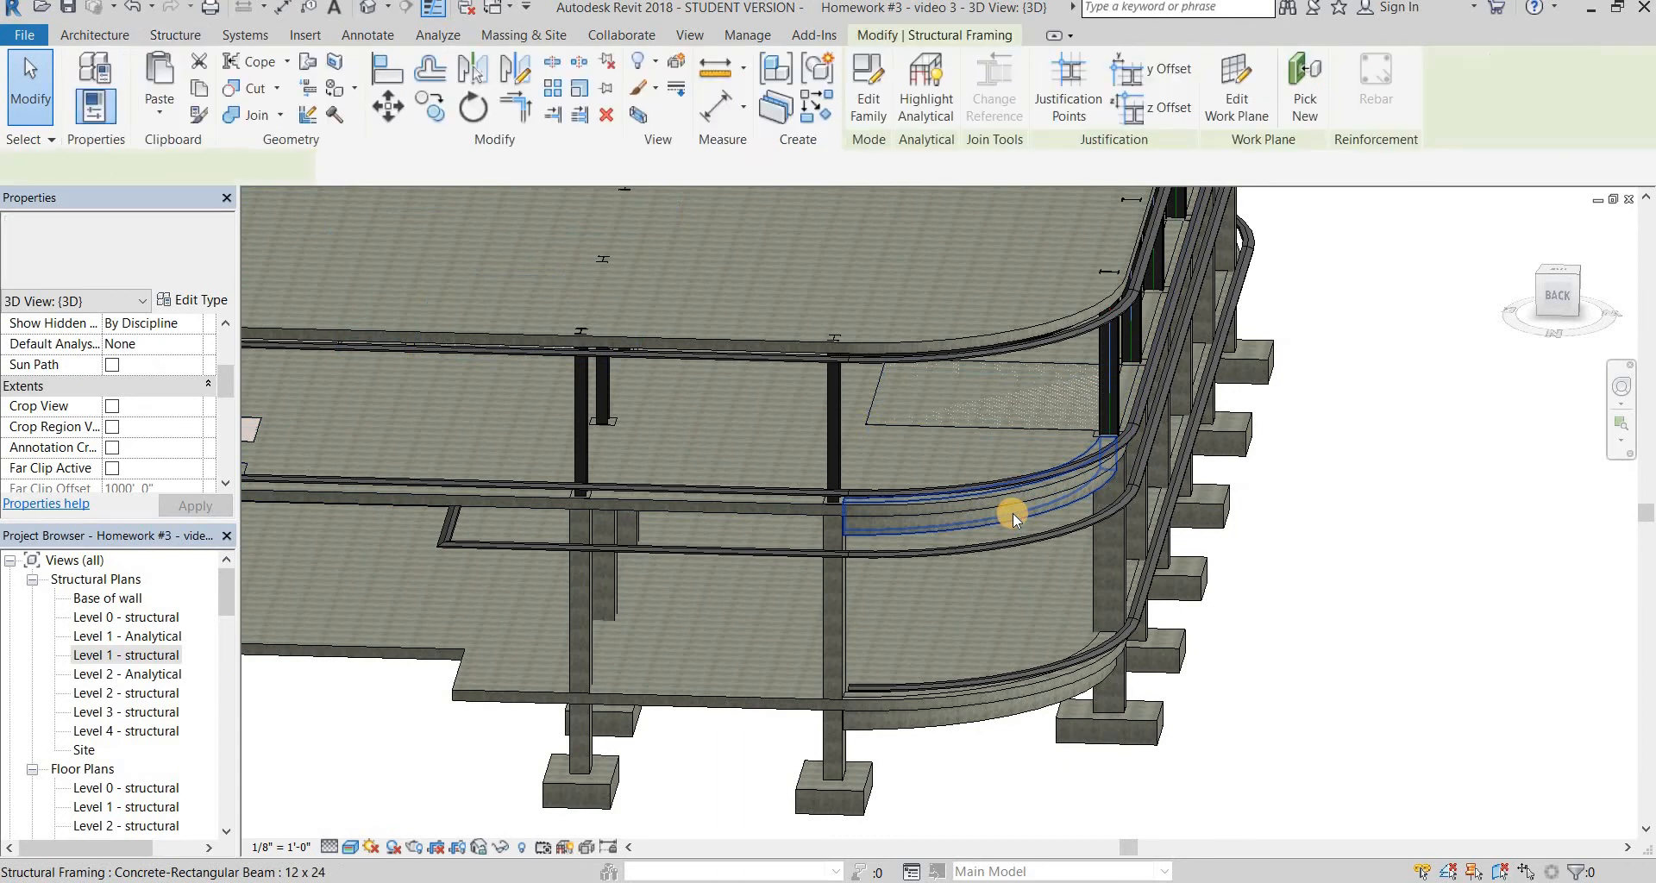
pyautogui.press('s')
pyautogui.press('a')
pyautogui.keyDown('shift'); pyautogui.moveTo(1111, 565); pyautogui.dragTo(1056, 539, button='middle'); pyautogui.keyUp('shift')
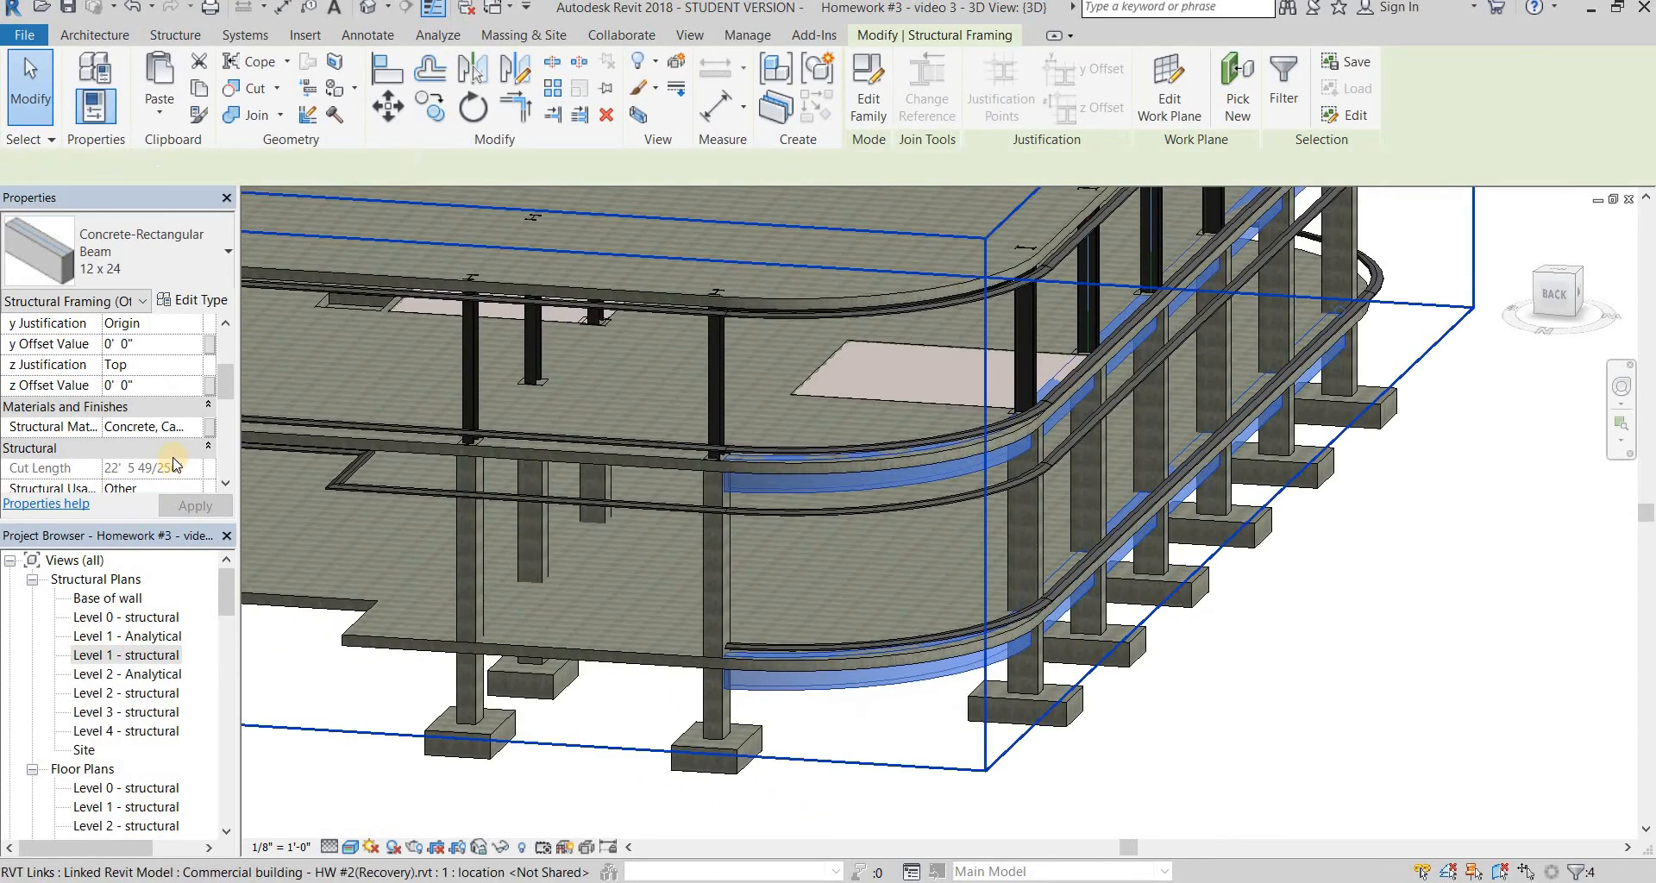
pyautogui.scroll(-2, 143, 428)
pyautogui.scroll(-2, 143, 428)
pyautogui.scroll(5, 151, 405)
pyautogui.click(182, 384)
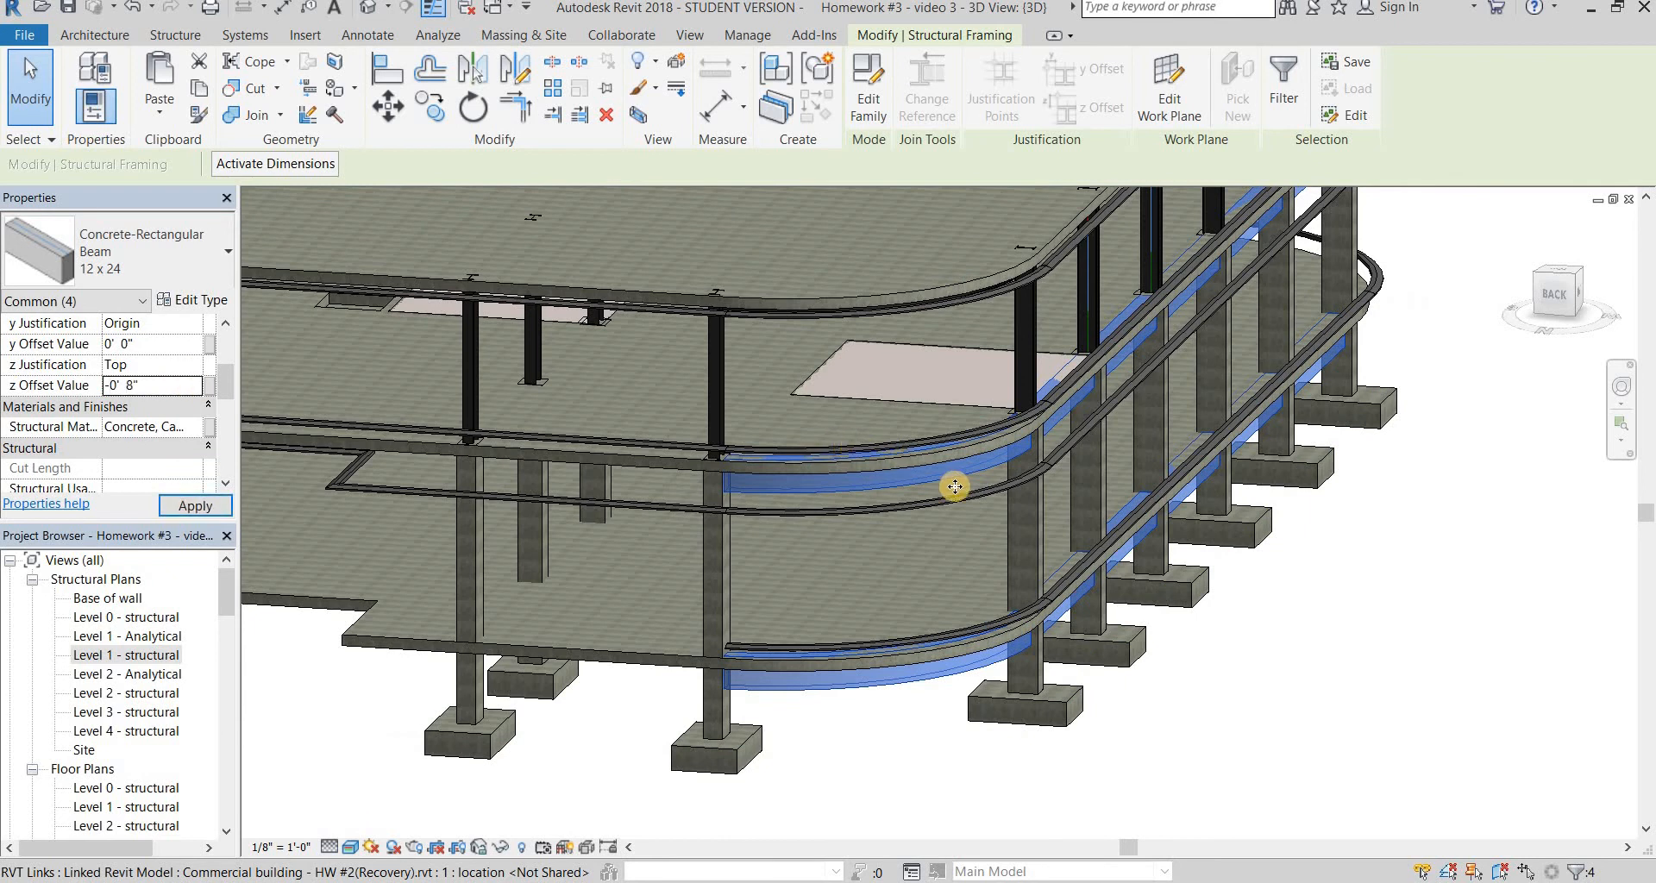
pyautogui.keyDown('shift'); pyautogui.moveTo(955, 487); pyautogui.dragTo(670, 587, button='middle'); pyautogui.keyUp('shift')
pyautogui.click(670, 587)
# Hide the linked Commercial building model in the 3D view through its visibility/graphics overrides
pyautogui.scroll(-2, 673, 585)
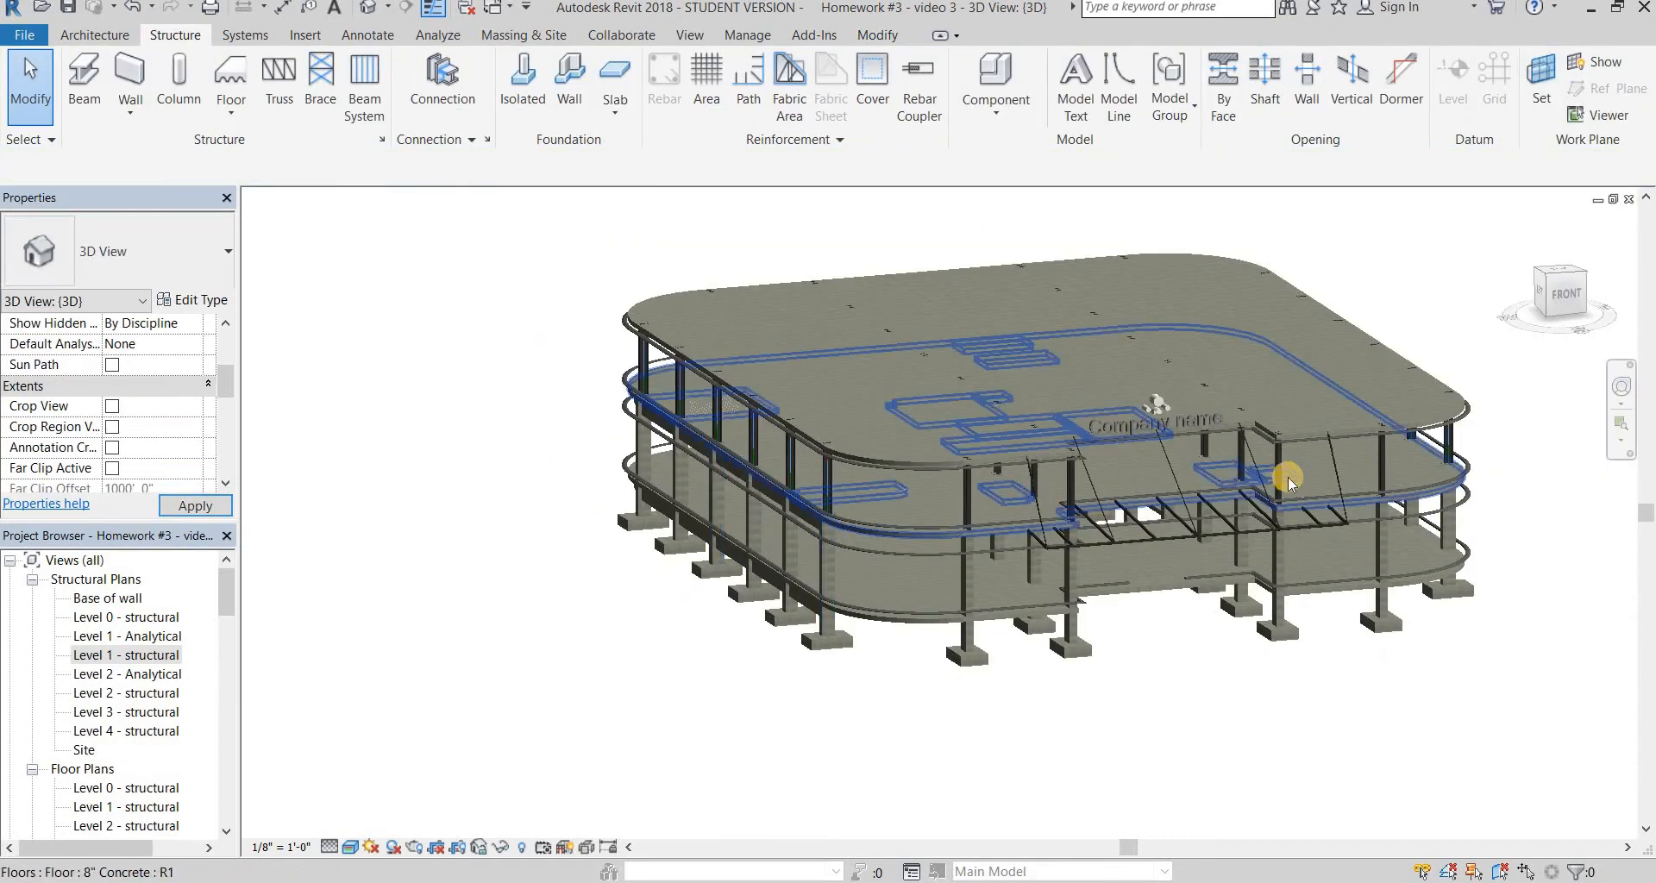
pyautogui.keyDown('shift'); pyautogui.moveTo(1288, 478); pyautogui.dragTo(1303, 343, button='middle'); pyautogui.keyUp('shift')
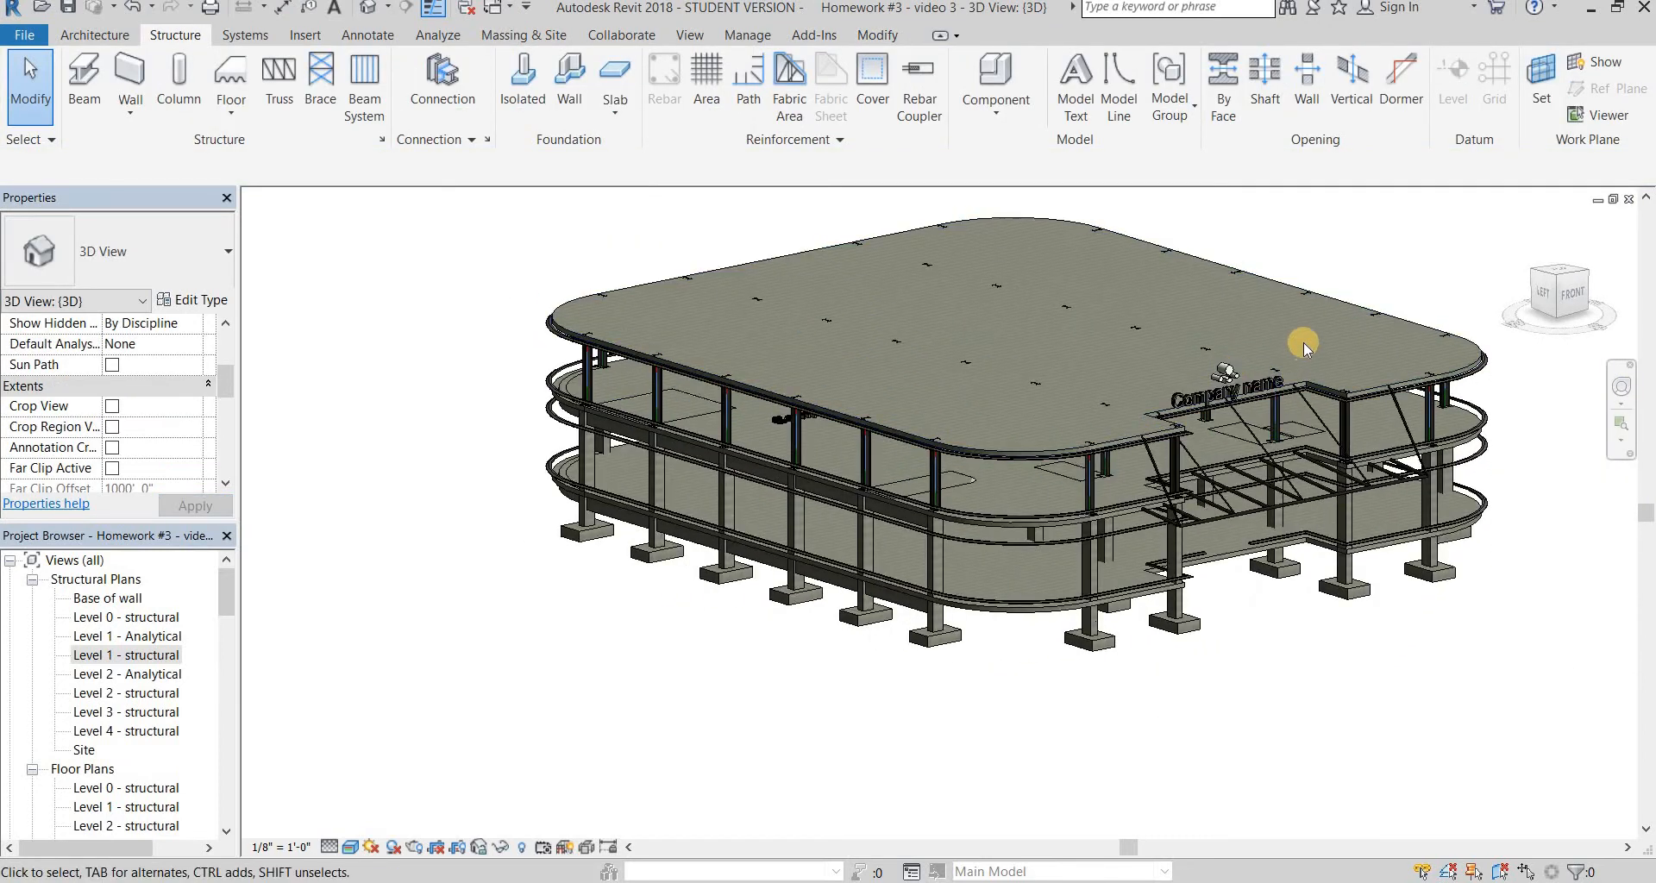
pyautogui.click(1257, 376)
pyautogui.press('Escape')
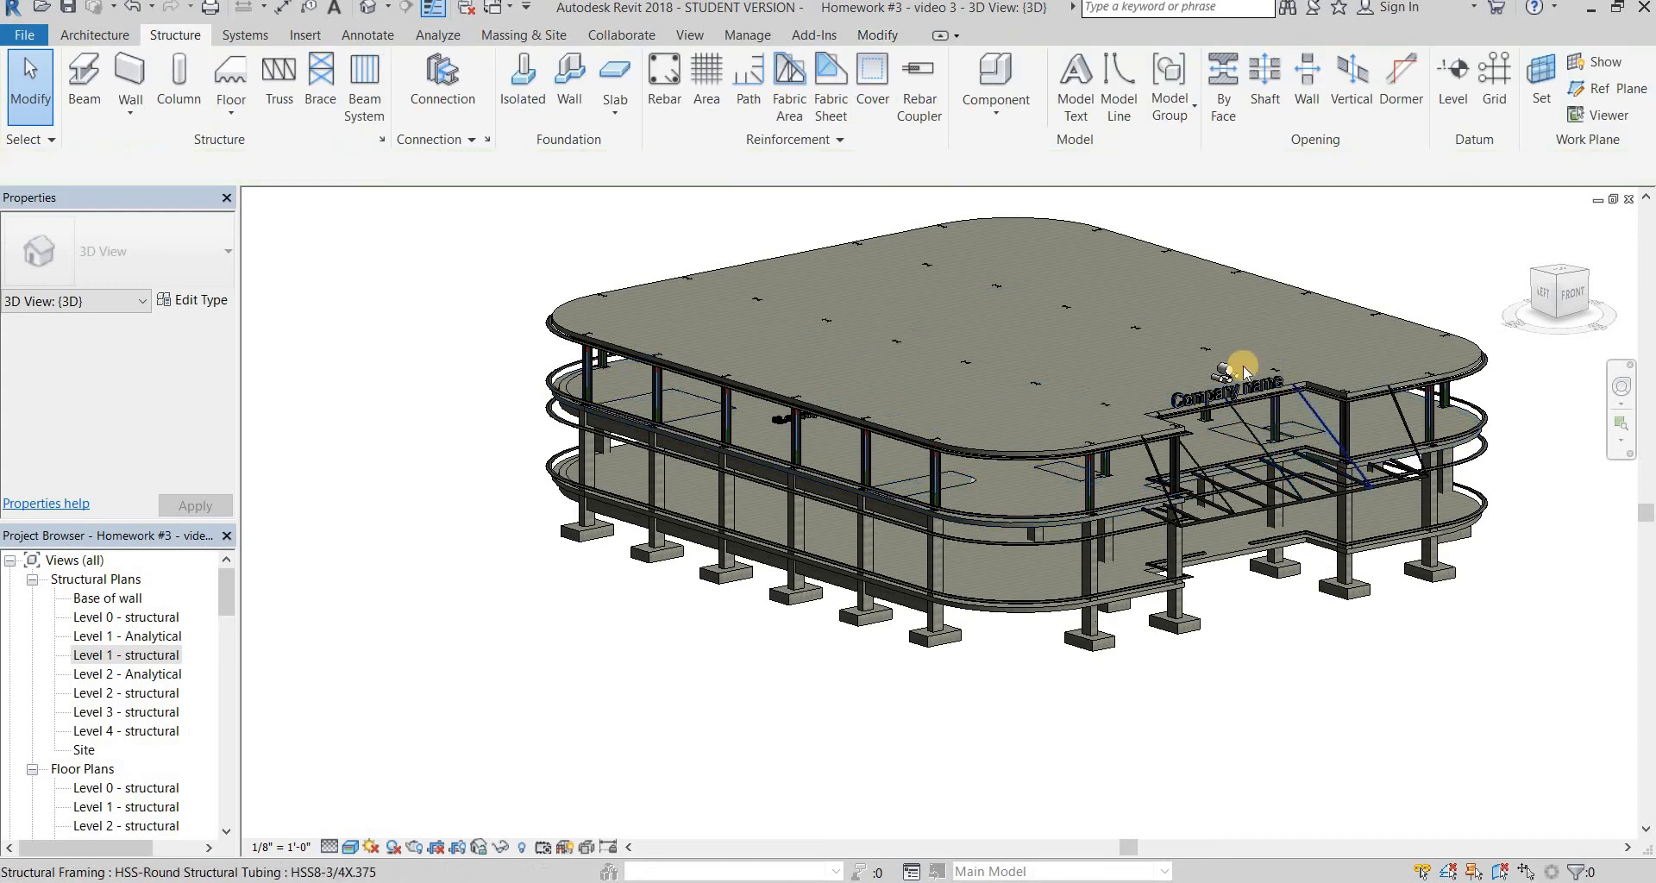
pyautogui.scroll(2, 1237, 396)
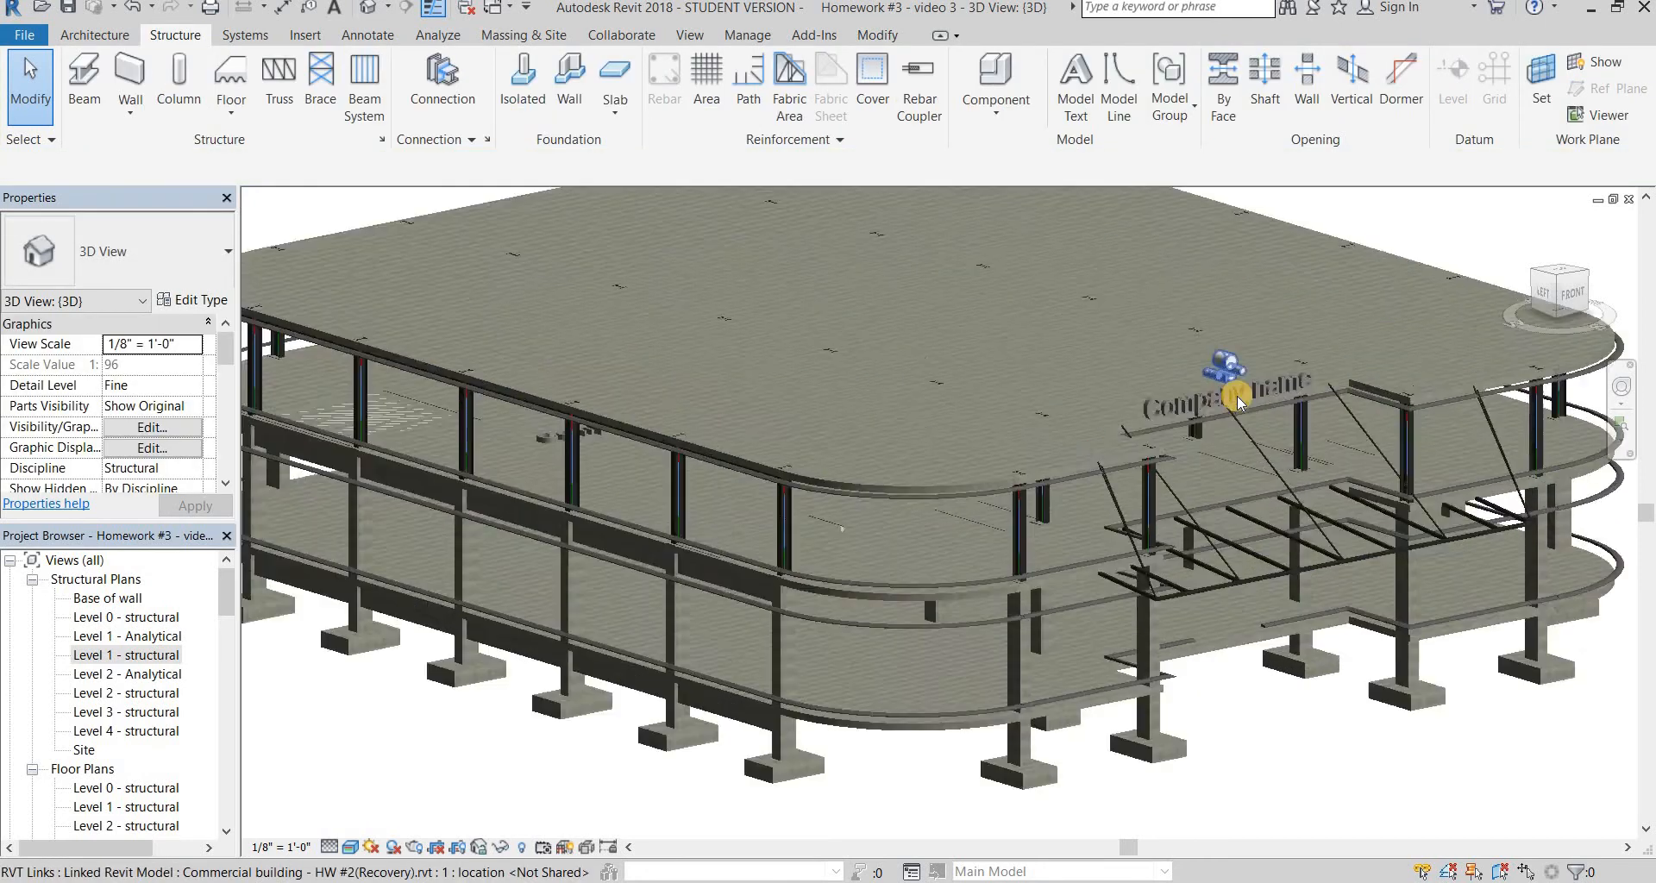
pyautogui.scroll(2, 1237, 396)
pyautogui.press('v')
pyautogui.press('v')
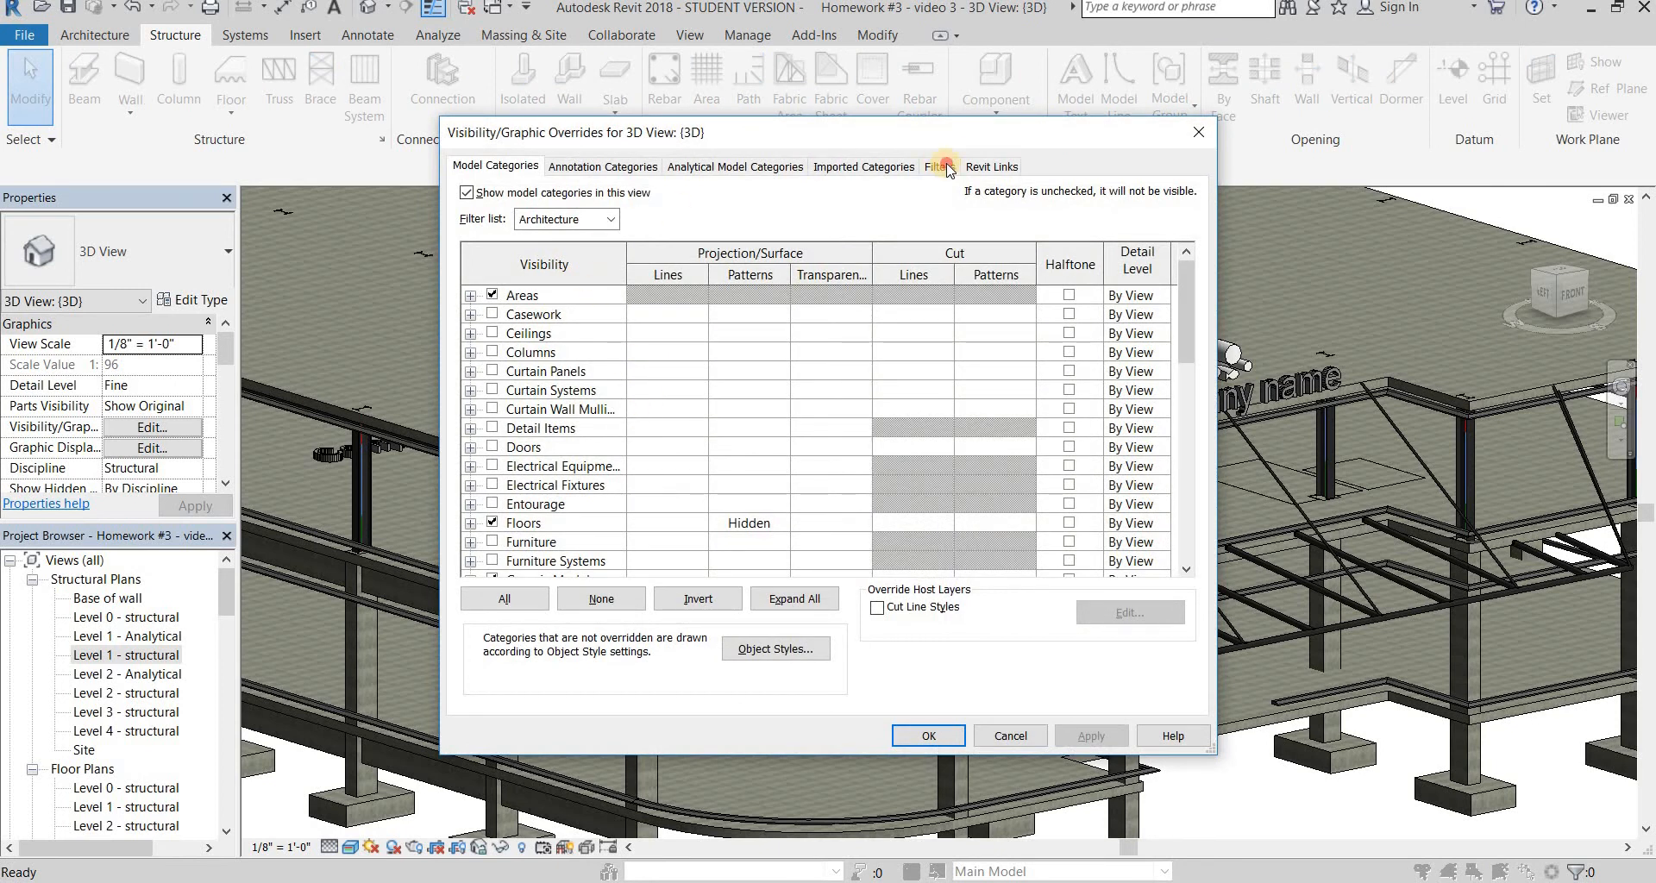
pyautogui.click(941, 166)
pyautogui.click(992, 166)
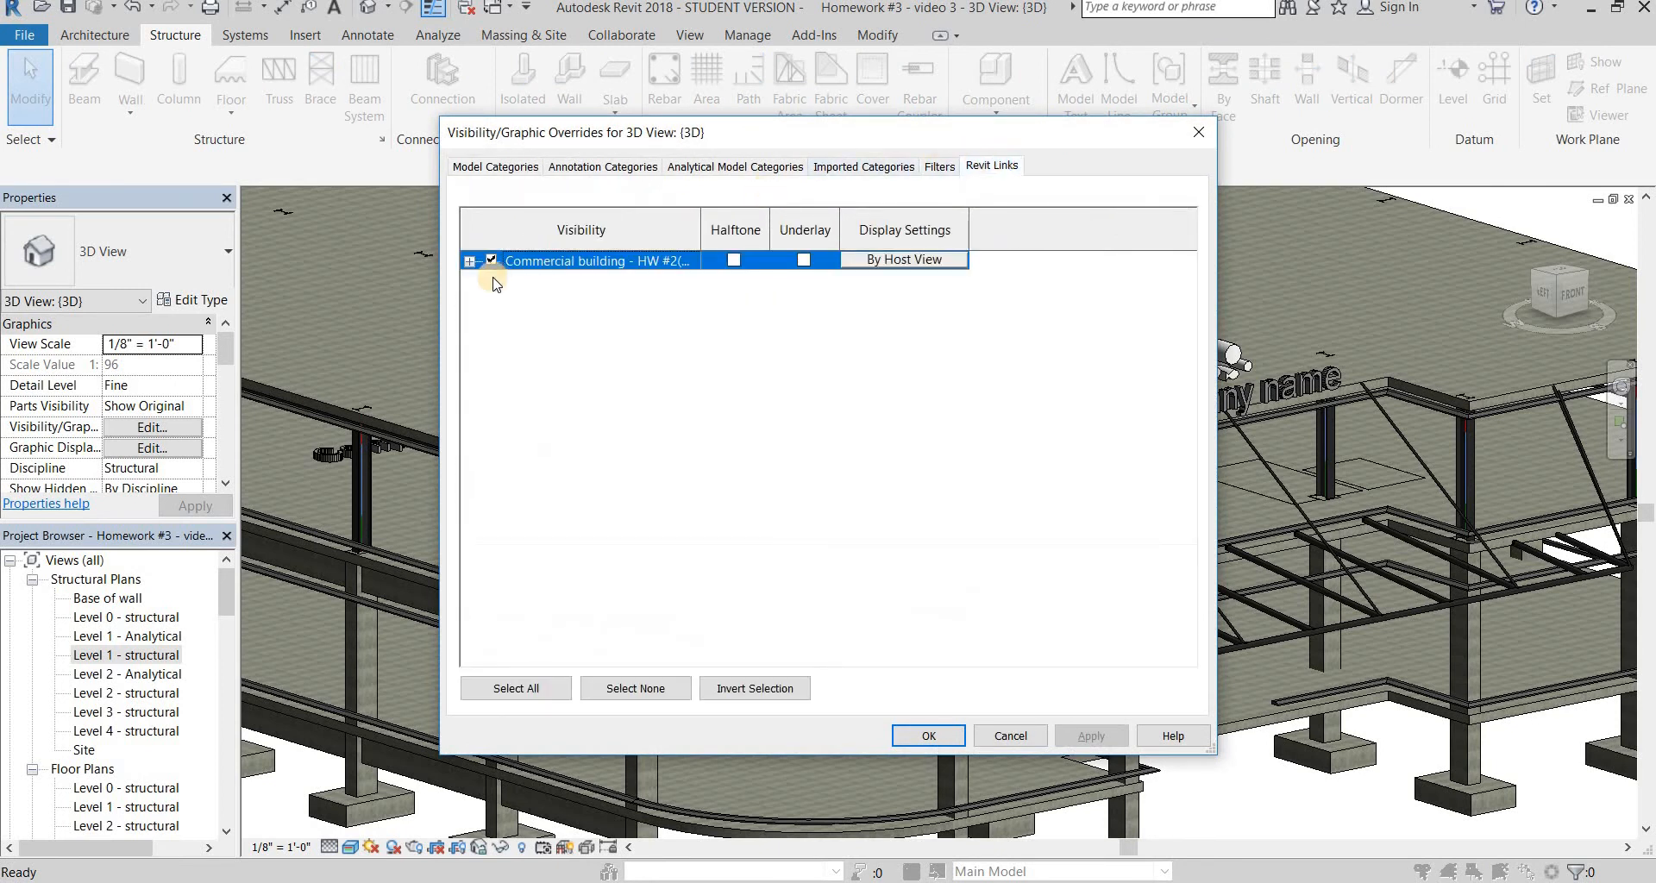
pyautogui.click(957, 735)
pyautogui.scroll(-6, 1012, 483)
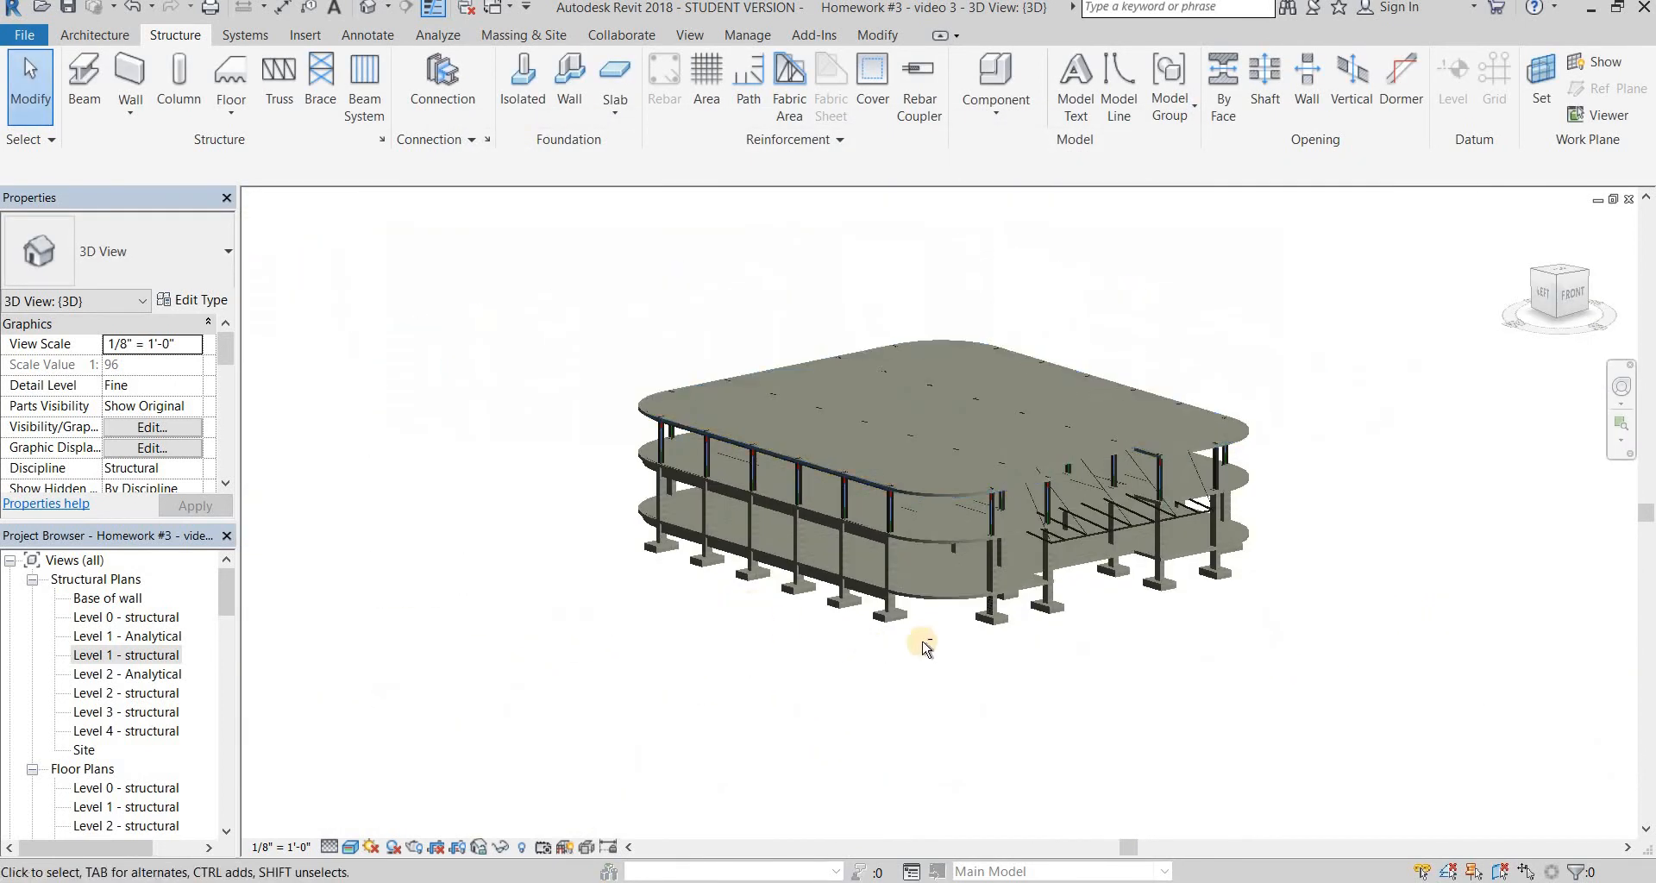
pyautogui.keyDown('shift'); pyautogui.moveTo(1088, 694); pyautogui.dragTo(781, 581, button='middle'); pyautogui.keyUp('shift')
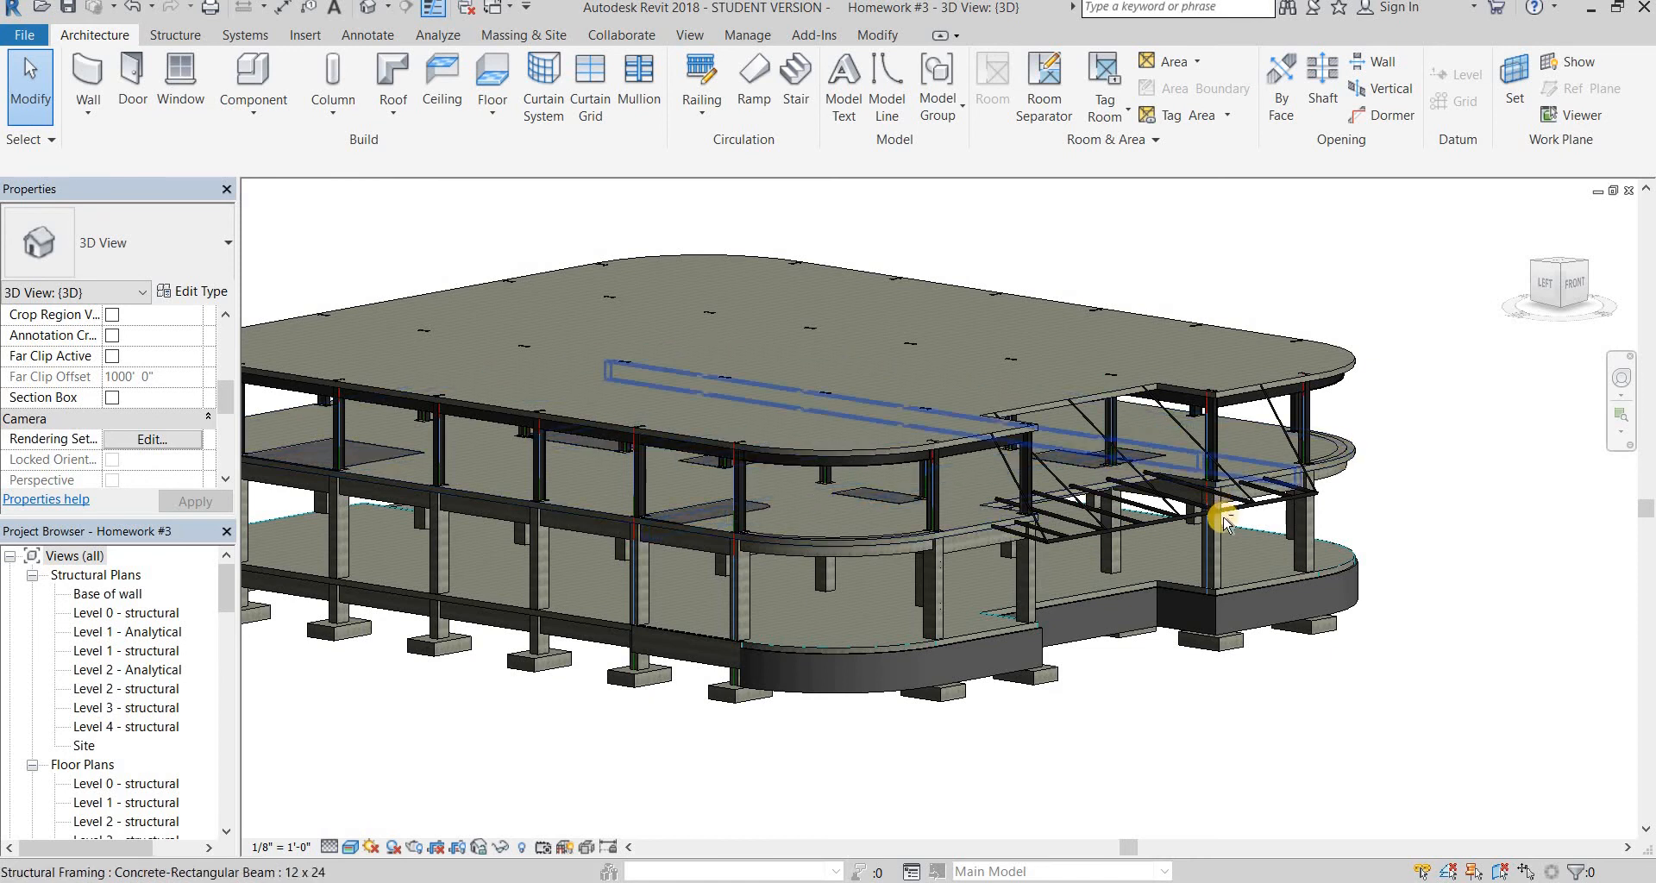
# In the finished Homework #3 model's 3D view, hide the Walls and Analytical Walls categories
pyautogui.keyDown('shift'); pyautogui.moveTo(1101, 547); pyautogui.dragTo(852, 723, button='middle'); pyautogui.keyUp('shift')
pyautogui.click(857, 703)
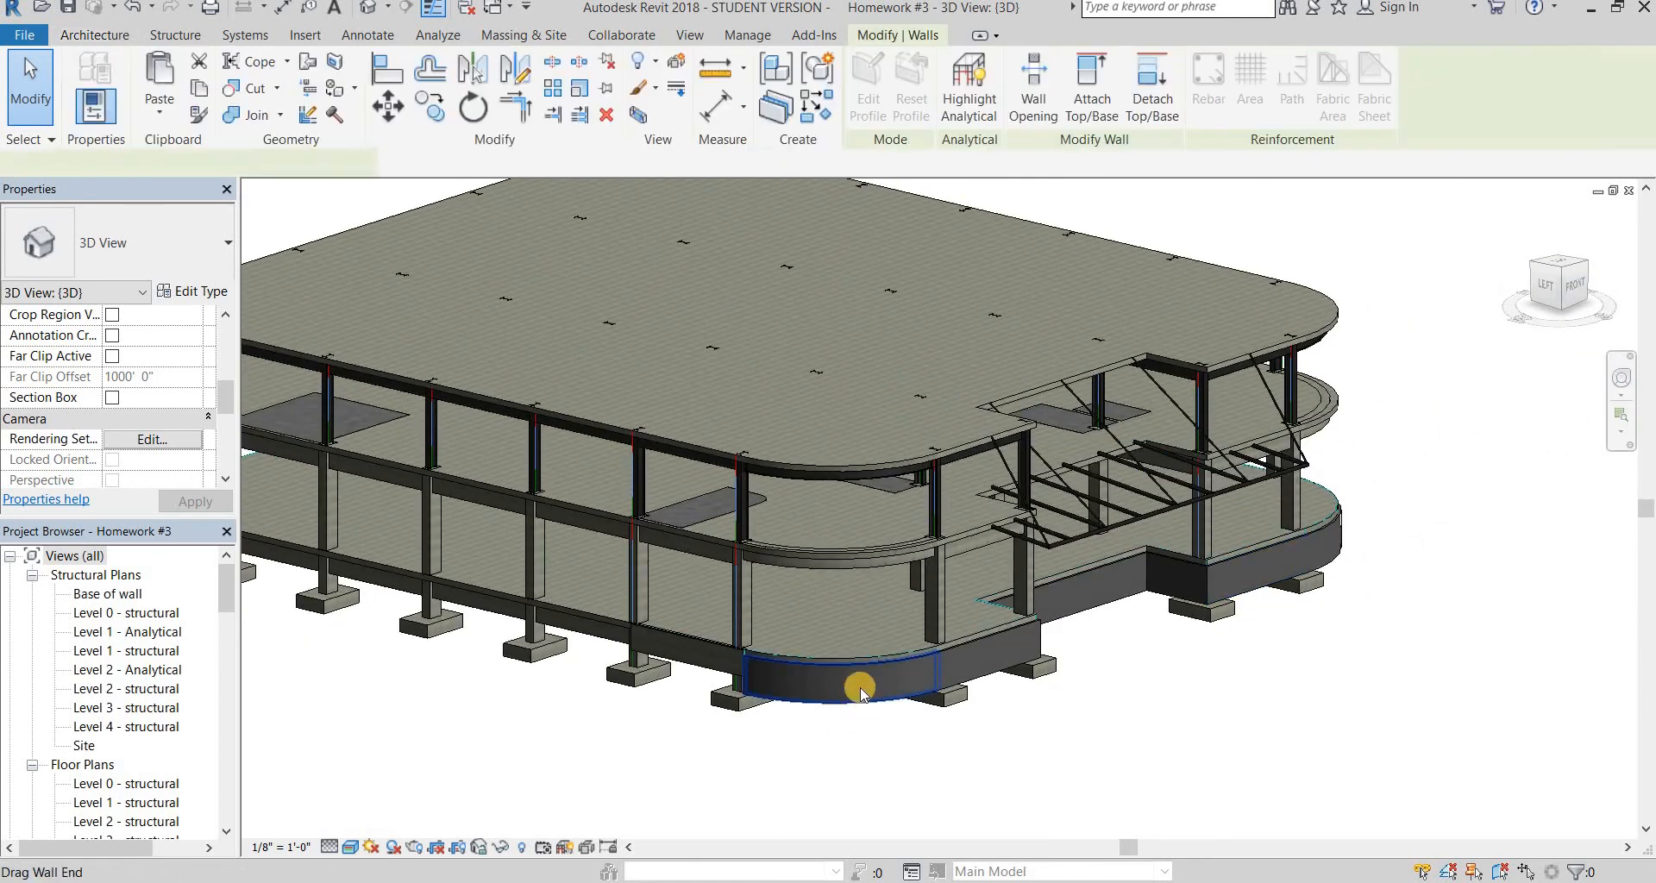
pyautogui.press('h')
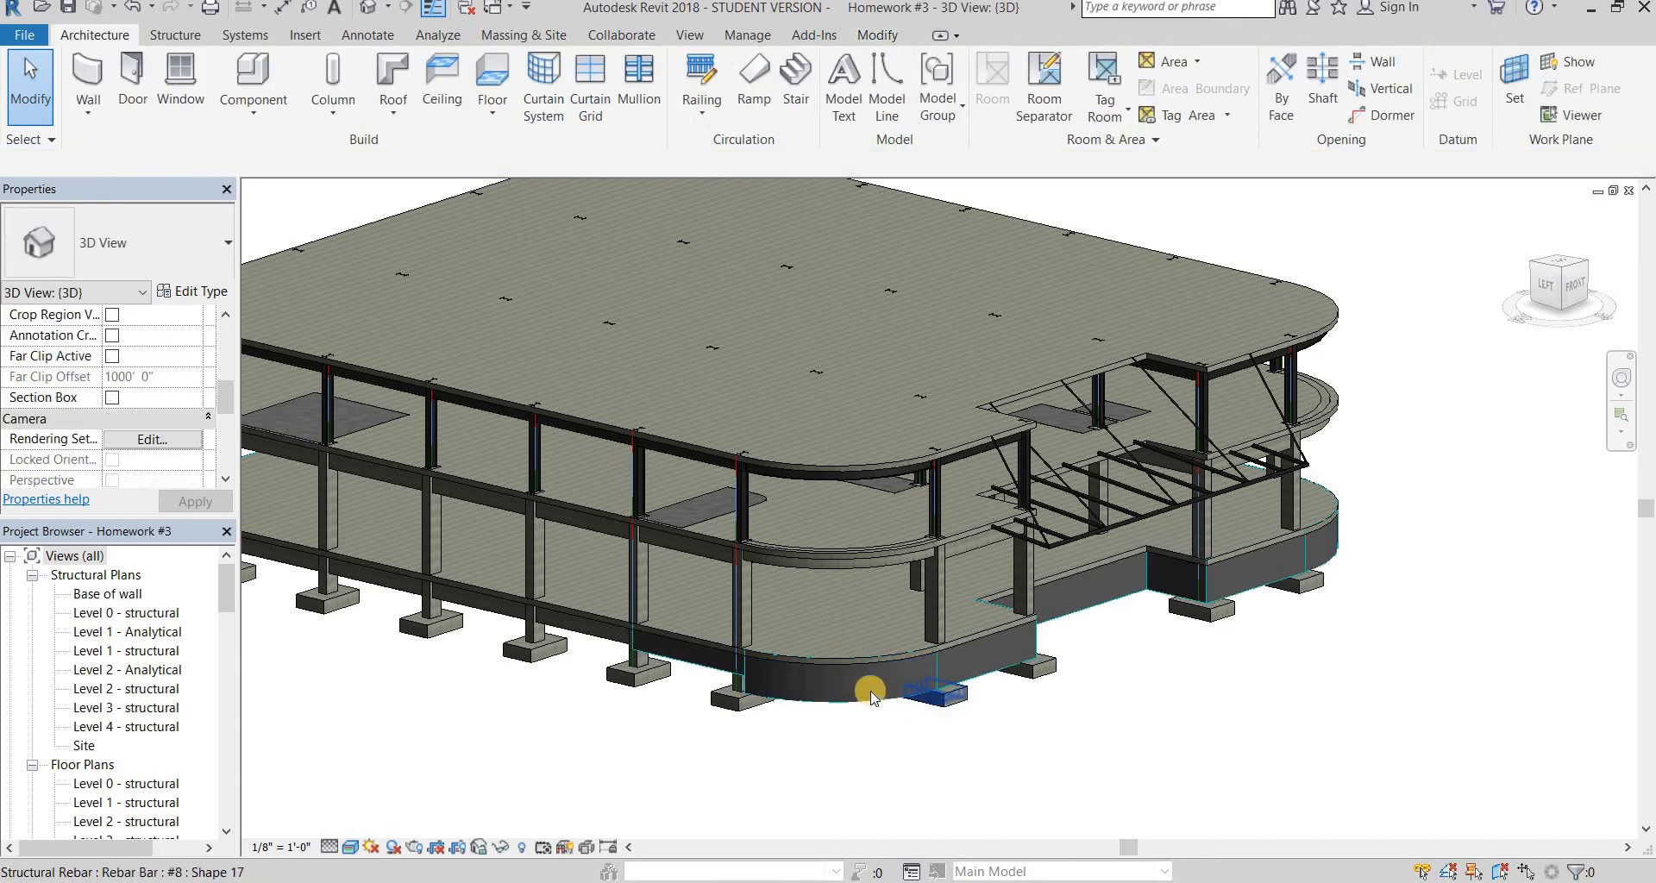
pyautogui.click(878, 700)
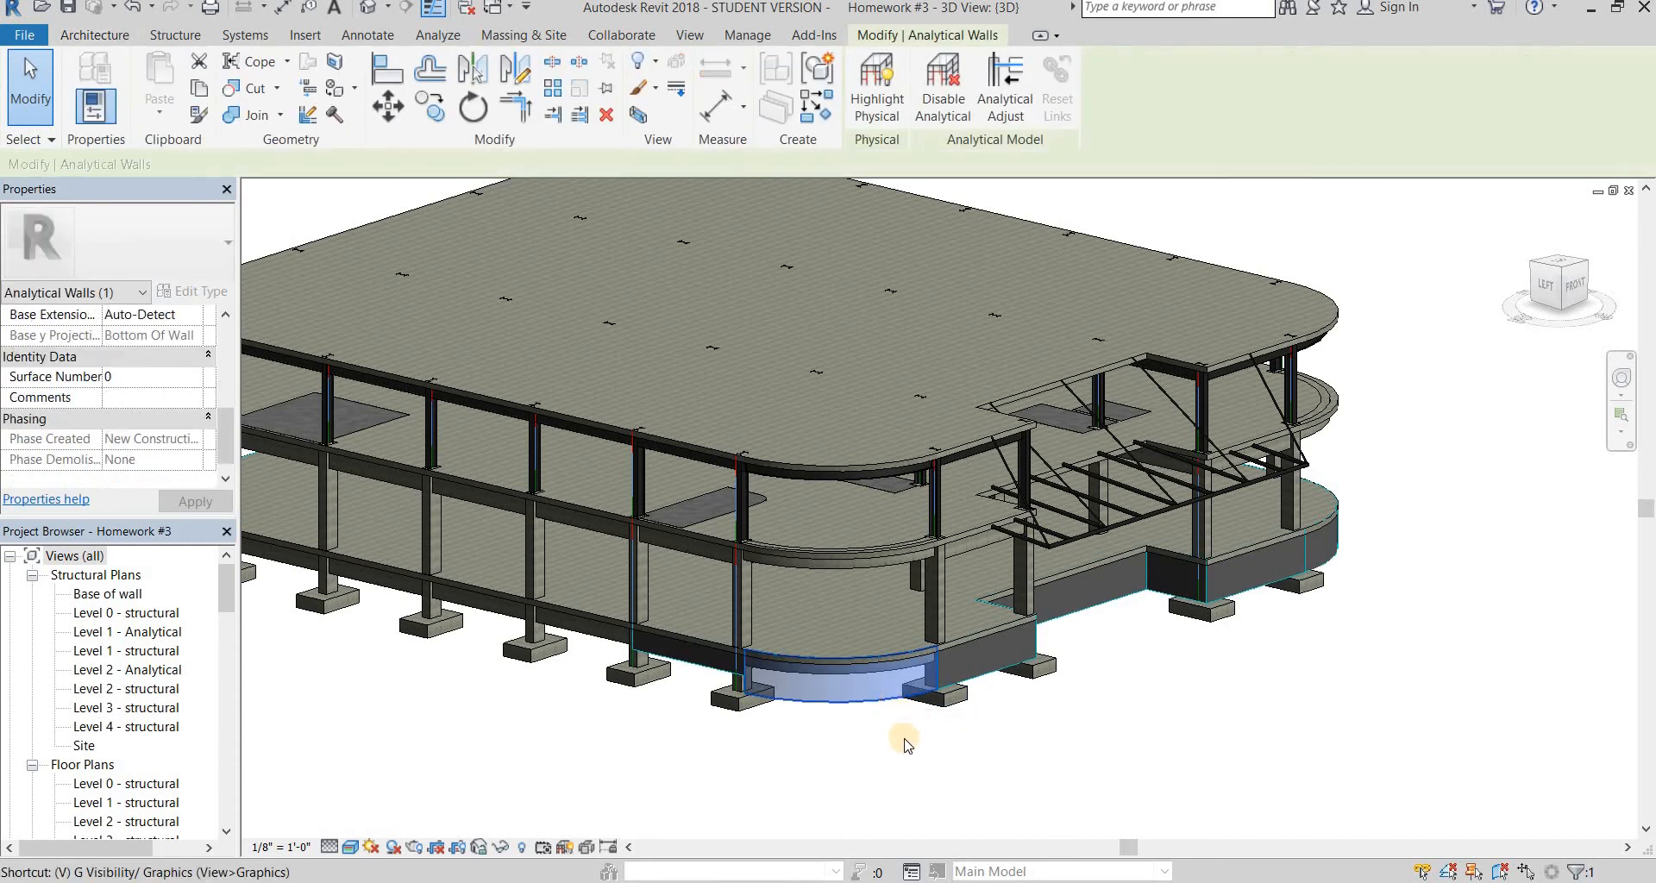
pyautogui.press('v')
pyautogui.press('h')
# Examine the finished model's perimeter beams, floor slabs and entrance canopy framing from the left side
pyautogui.keyDown('shift'); pyautogui.moveTo(1027, 670); pyautogui.dragTo(971, 435, button='middle'); pyautogui.keyUp('shift')
pyautogui.scroll(2, 986, 468)
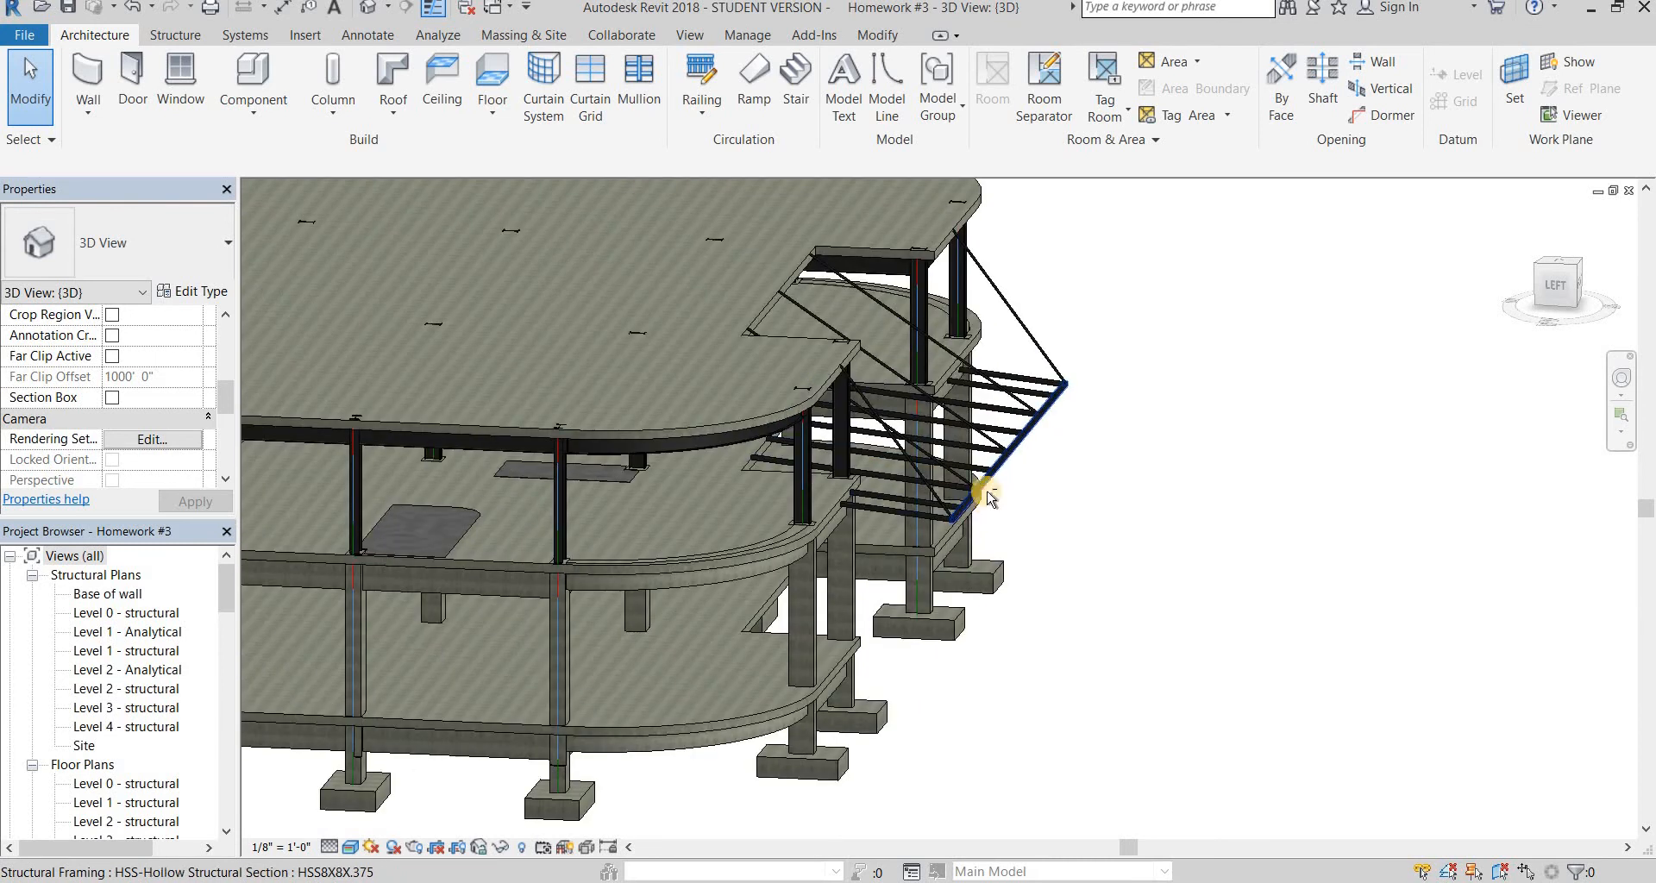
pyautogui.keyDown('shift'); pyautogui.moveTo(1085, 434); pyautogui.dragTo(983, 420, button='middle'); pyautogui.keyUp('shift')
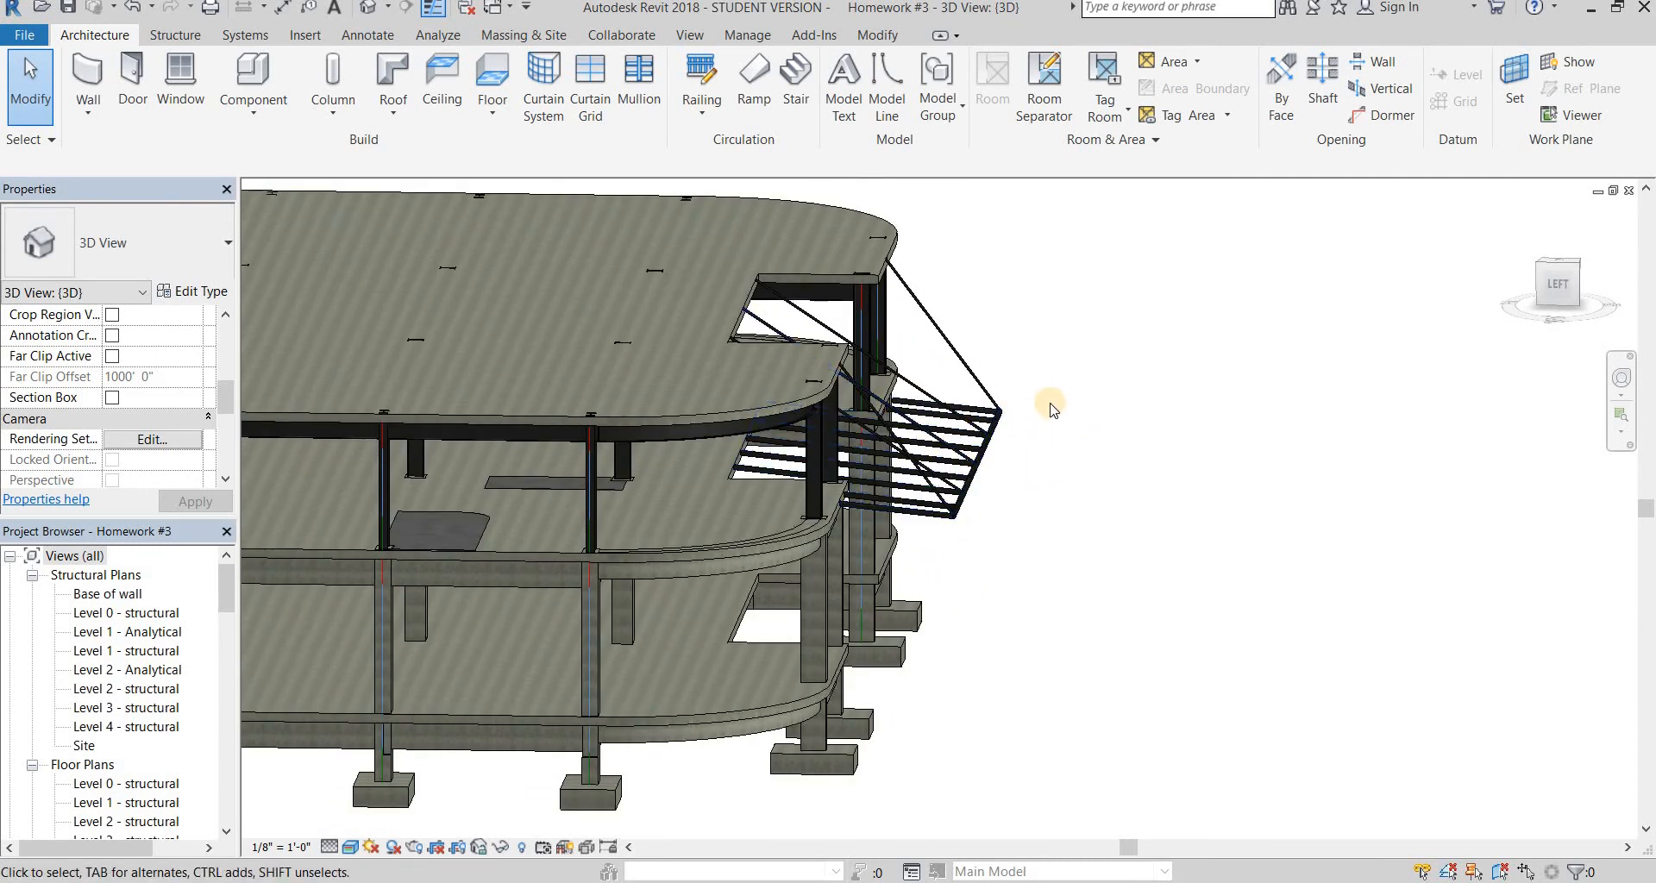
pyautogui.scroll(-3, 1050, 410)
pyautogui.scroll(3, 792, 633)
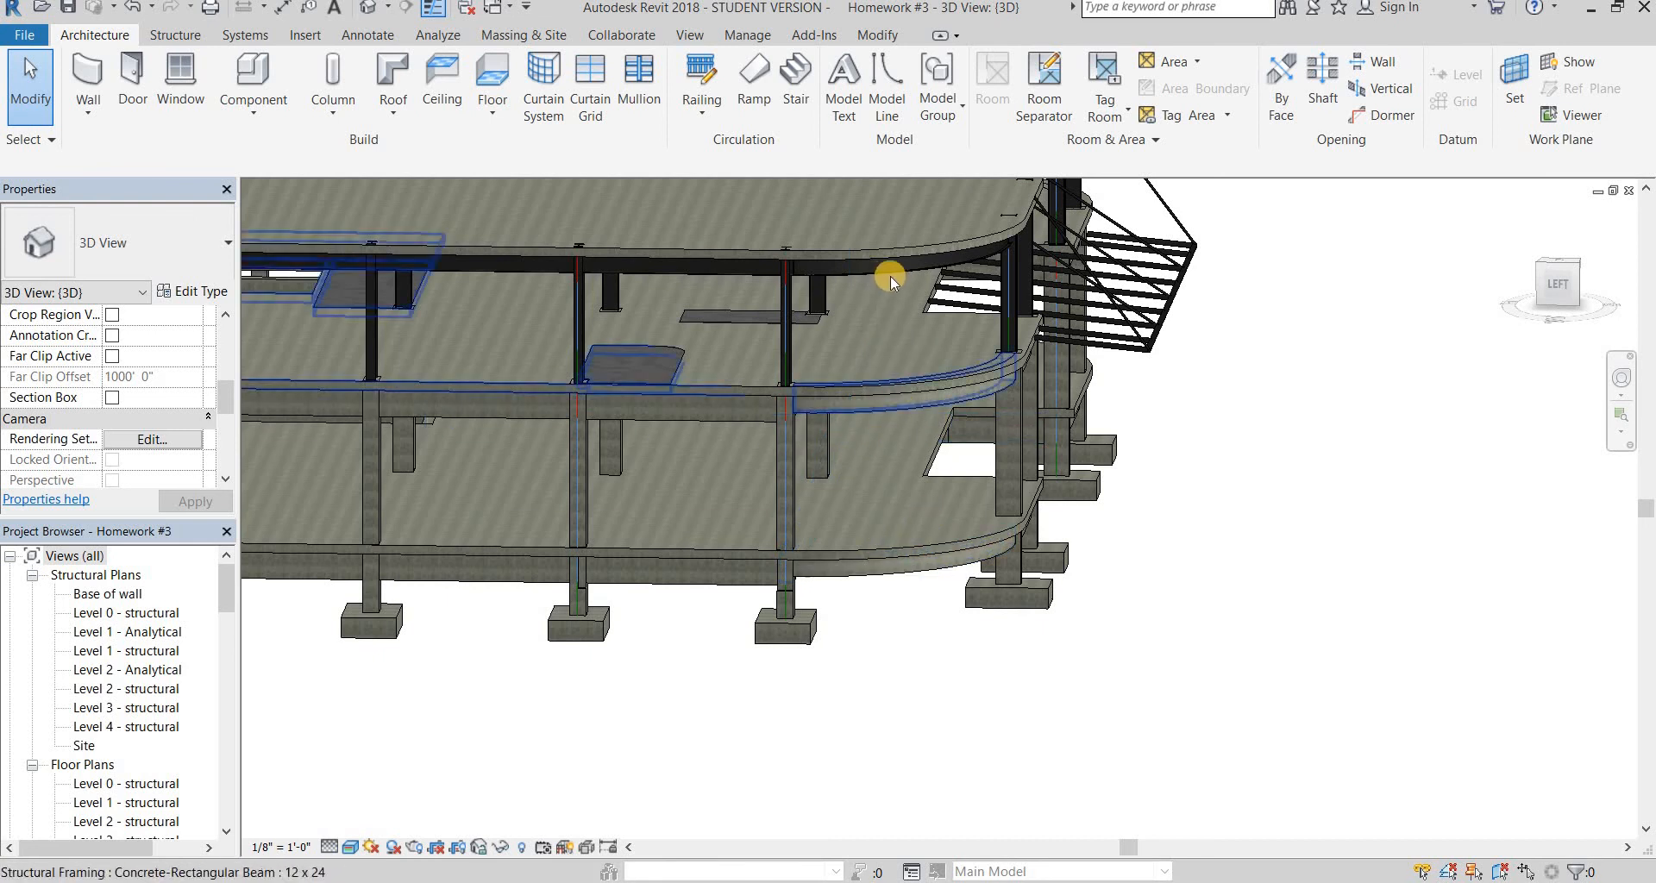
# Examine the curved W16X26 steel beam under the top slab's corner and the concrete beams framing the lowest slab's opening at the building's back
pyautogui.click(826, 263)
pyautogui.scroll(4, 825, 278)
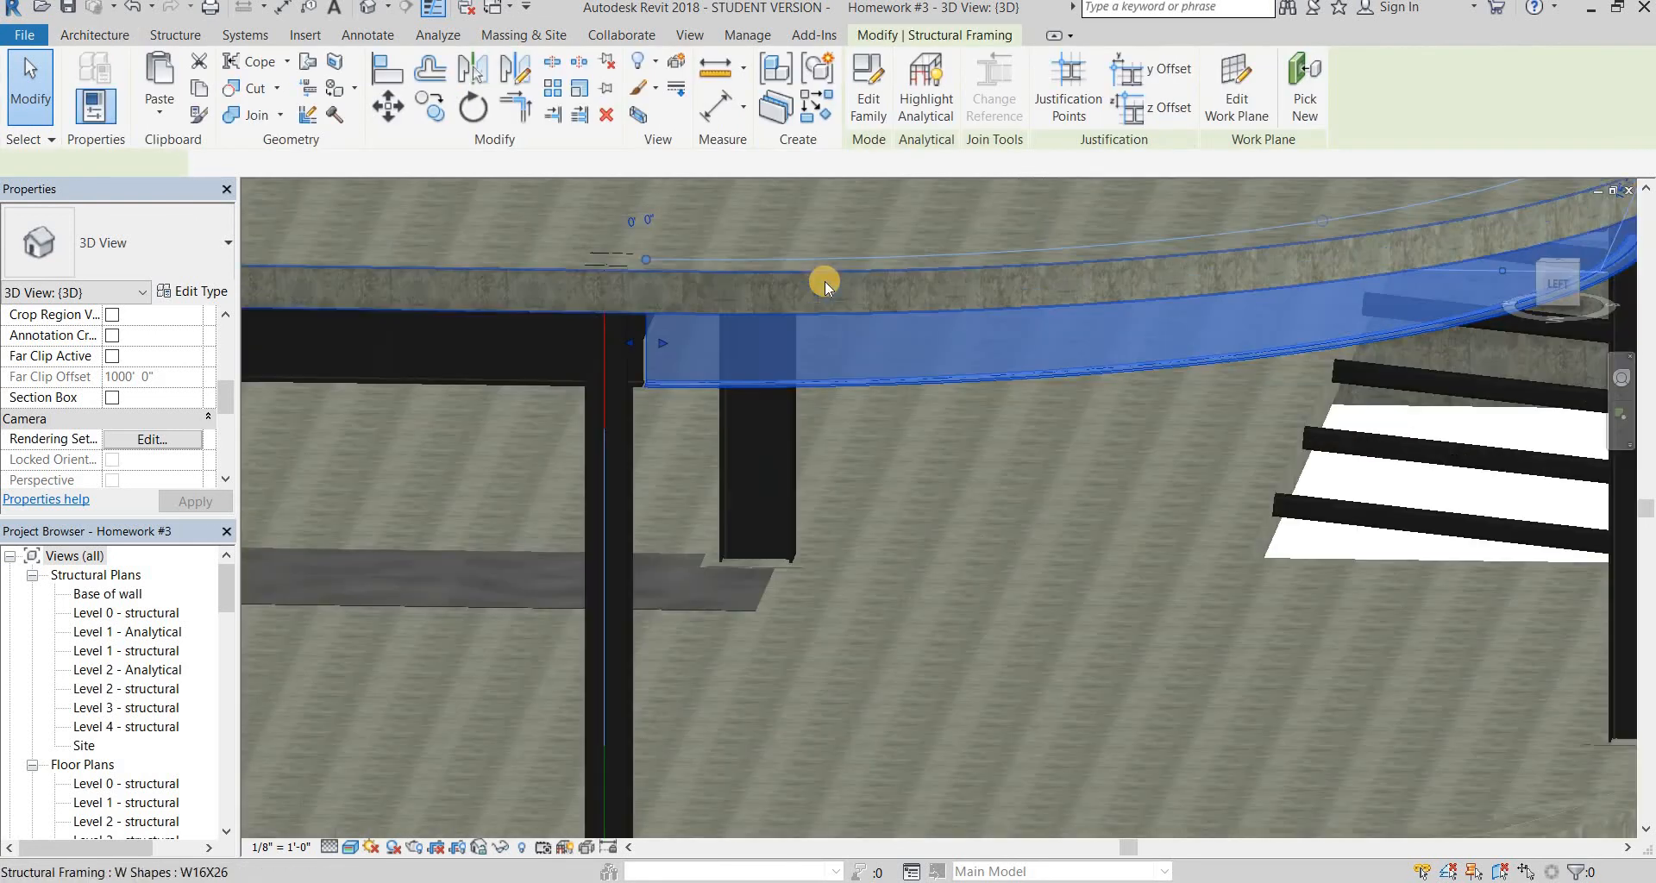
pyautogui.scroll(-5, 825, 281)
pyautogui.keyDown('shift'); pyautogui.moveTo(858, 289); pyautogui.dragTo(684, 259, button='middle'); pyautogui.keyUp('shift')
pyautogui.press('Escape')
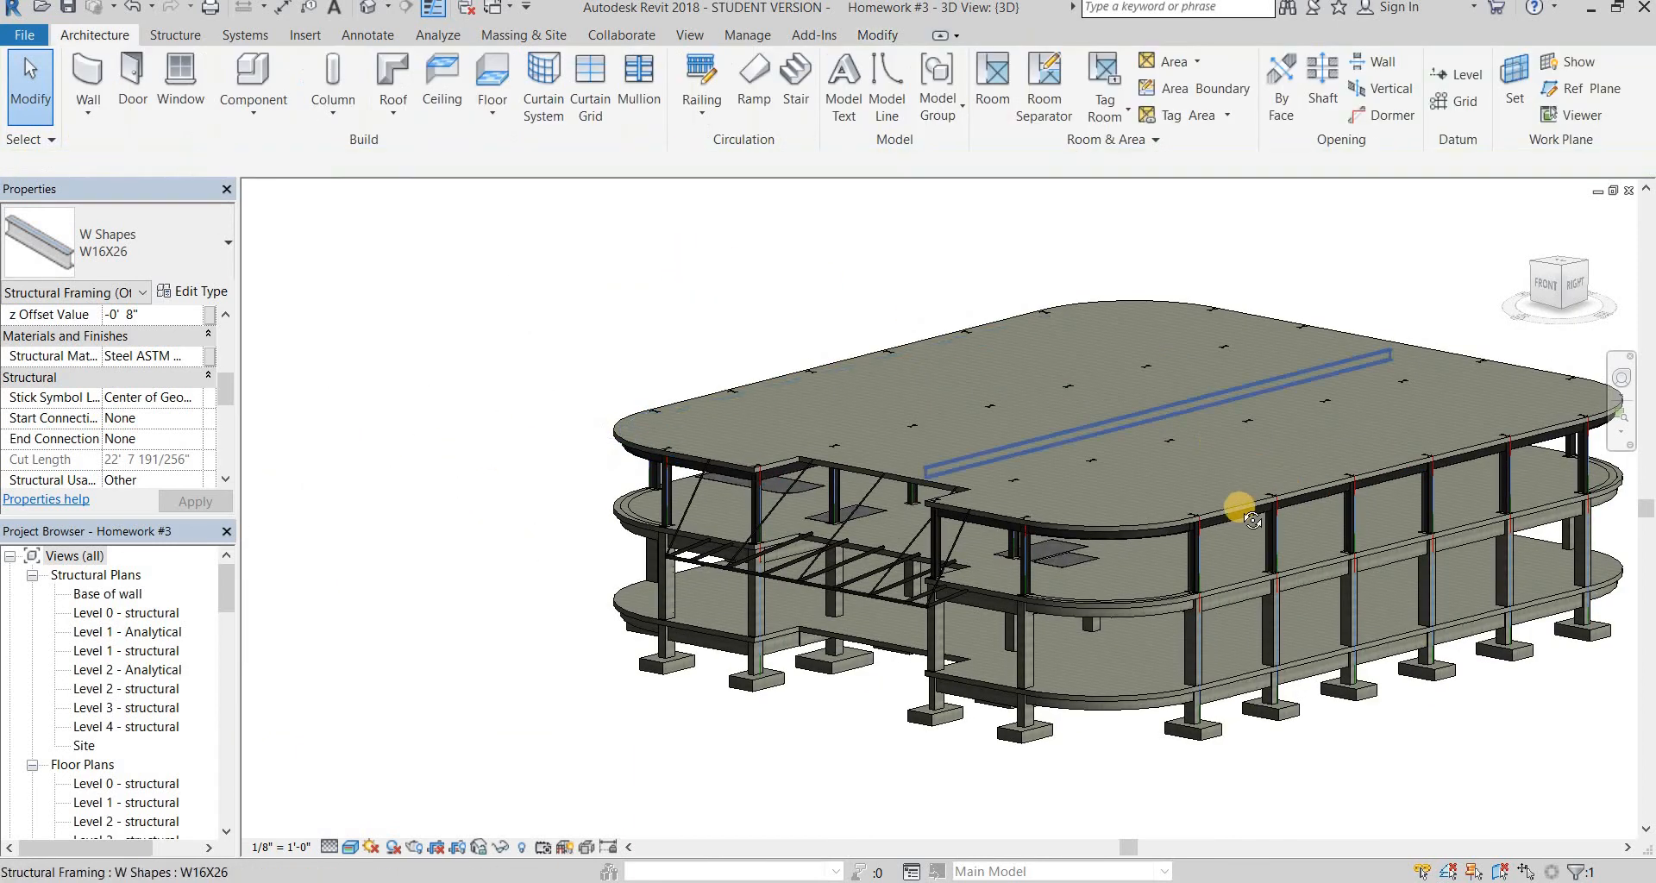
pyautogui.keyDown('shift'); pyautogui.moveTo(1239, 508); pyautogui.dragTo(816, 604, button='middle'); pyautogui.keyUp('shift')
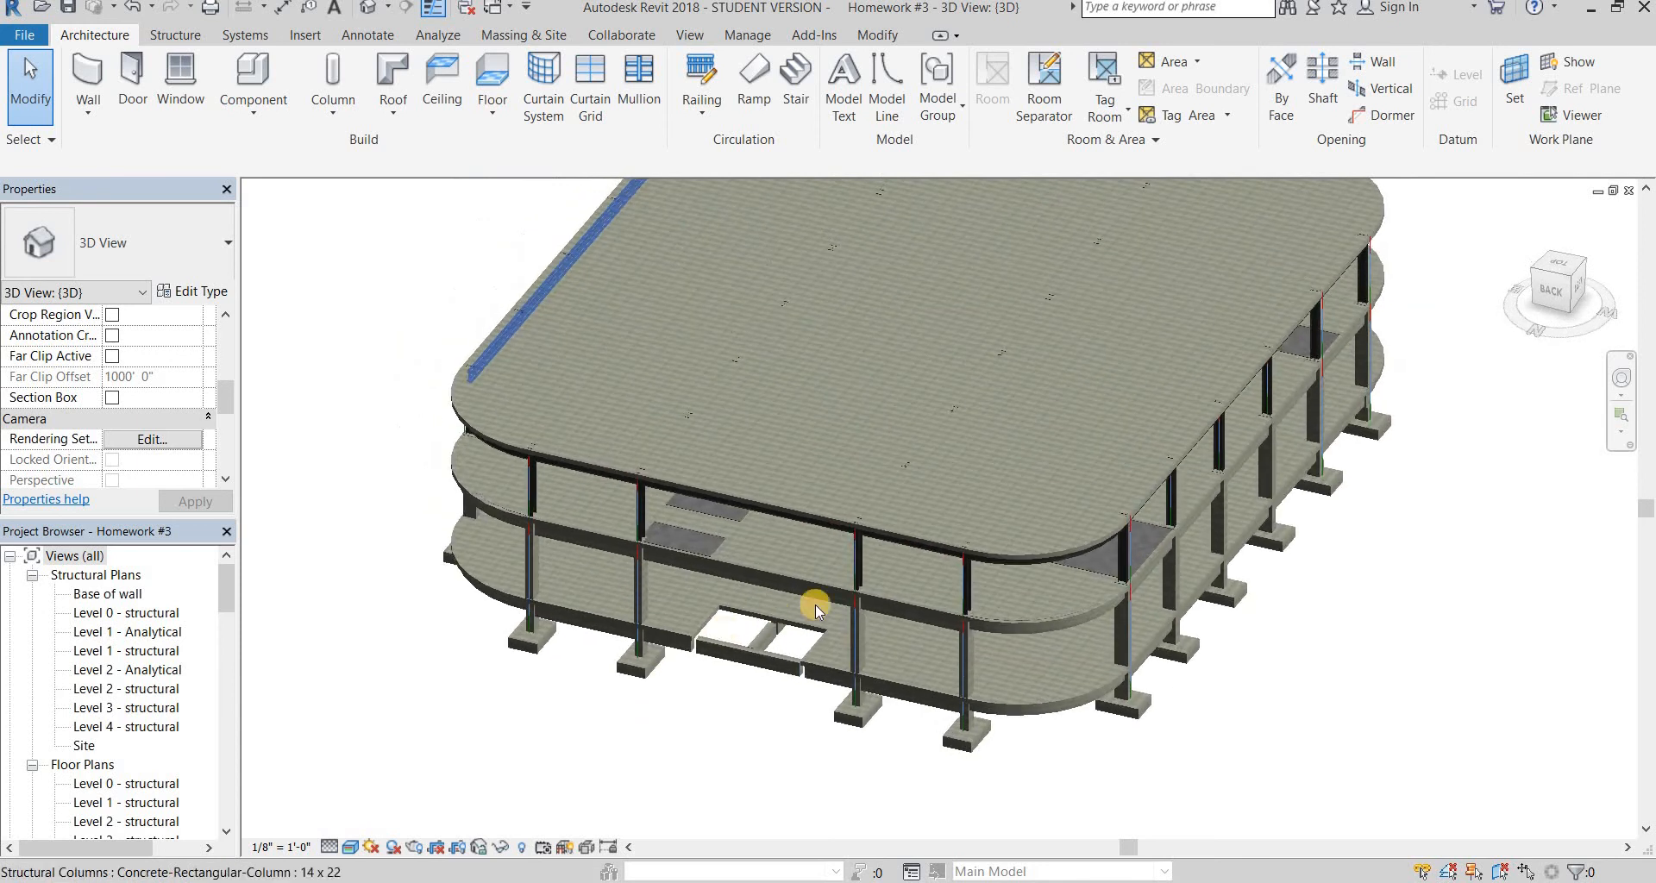
pyautogui.scroll(5, 831, 623)
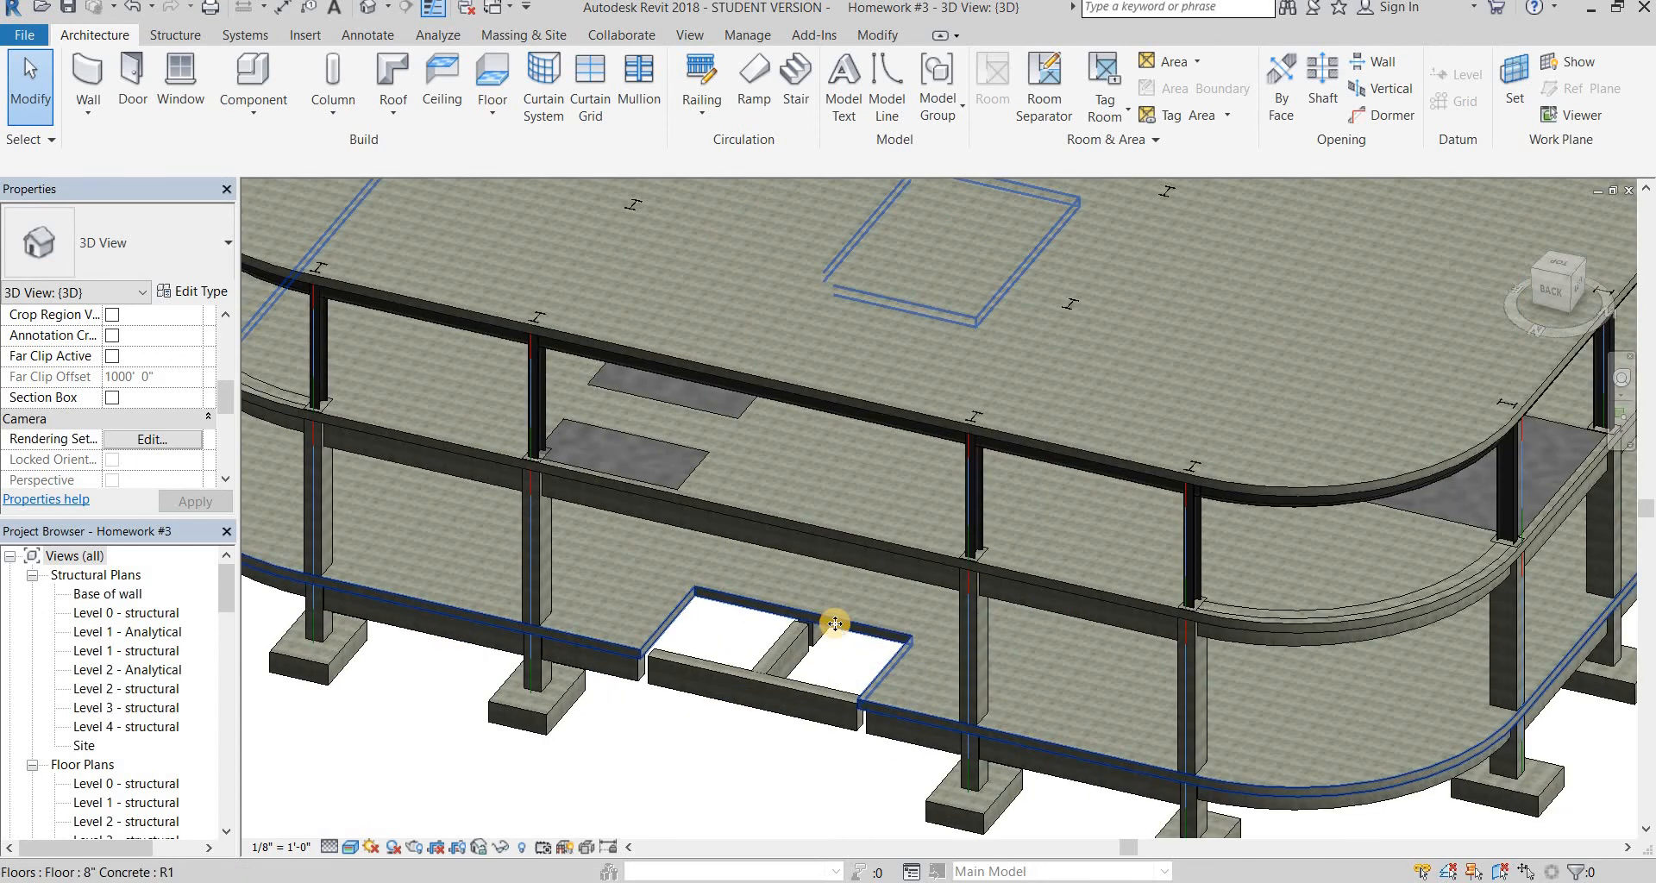
pyautogui.click(835, 623)
pyautogui.click(615, 771)
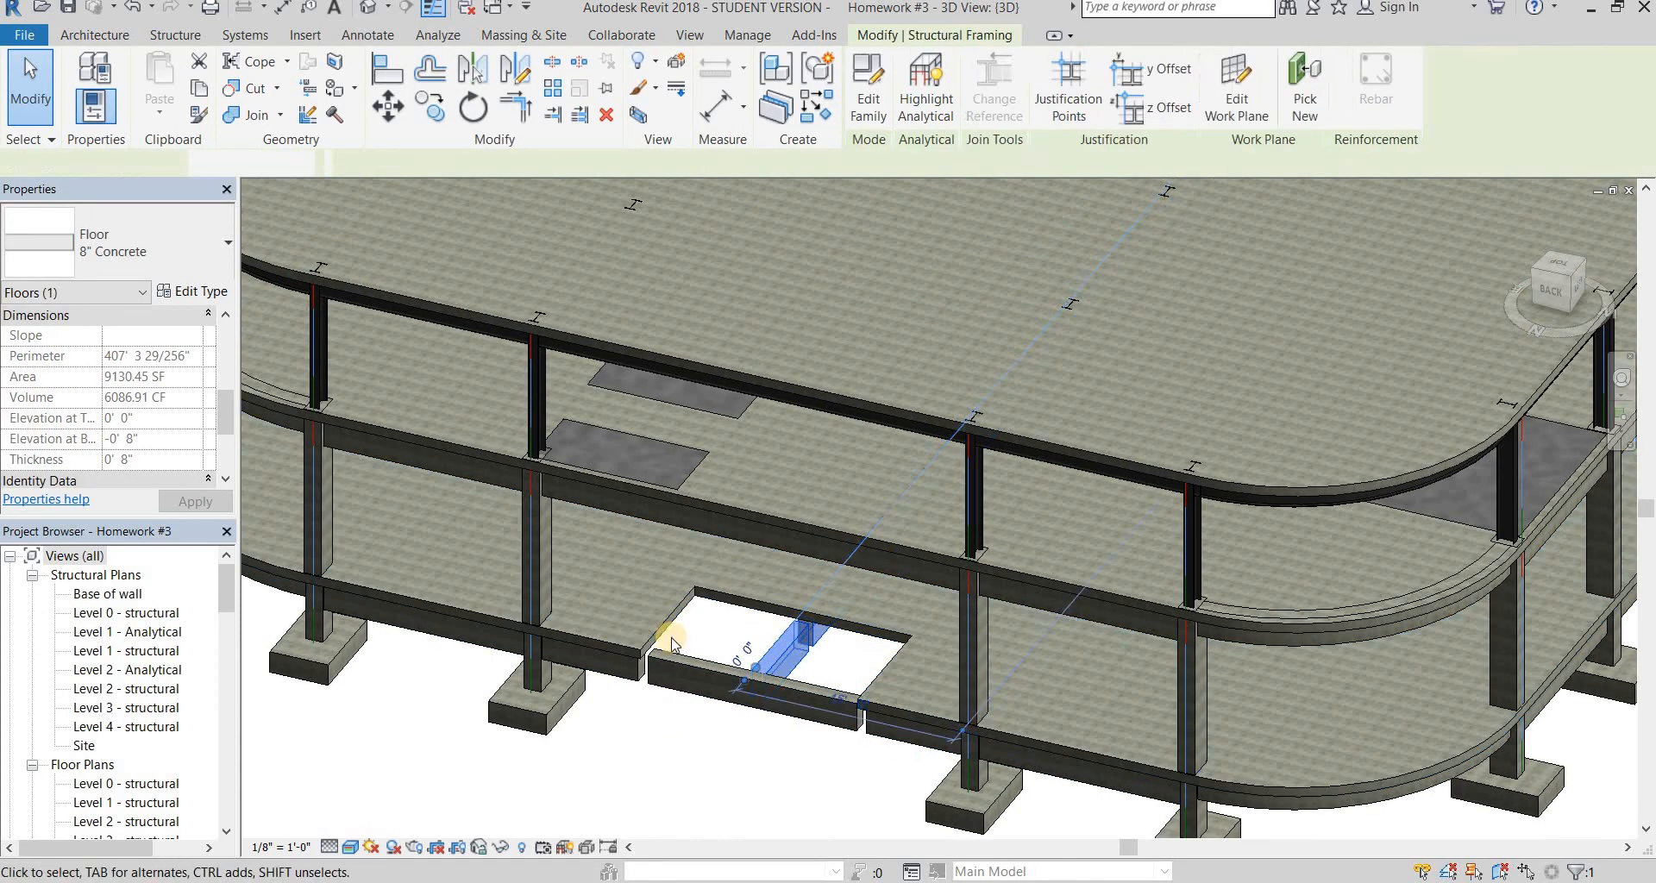
pyautogui.scroll(-5, 740, 495)
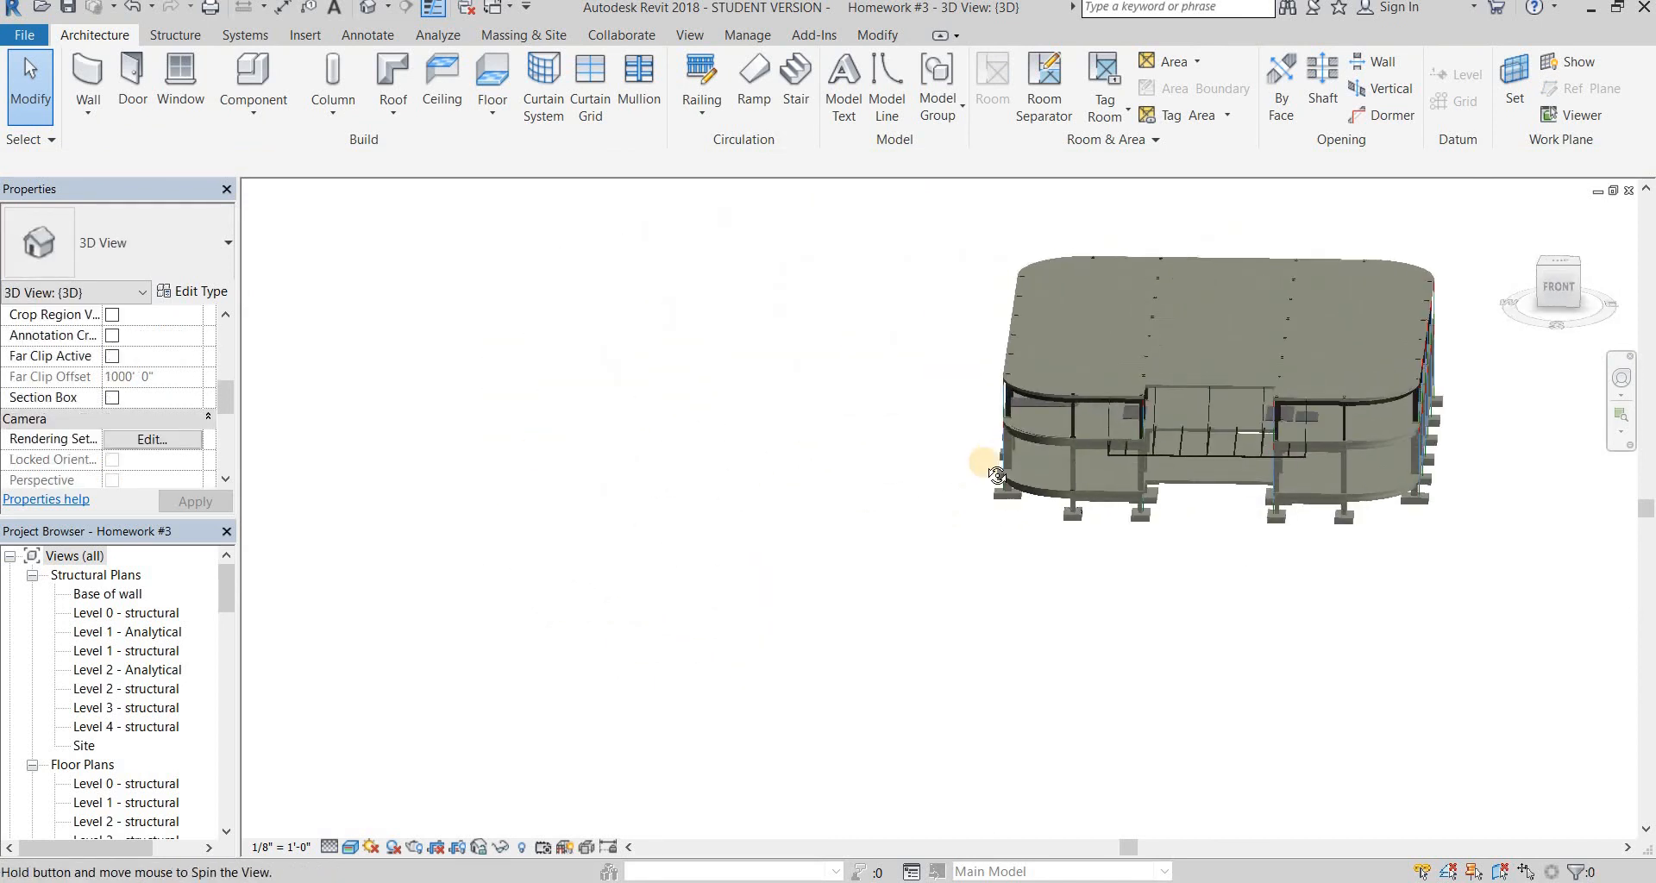